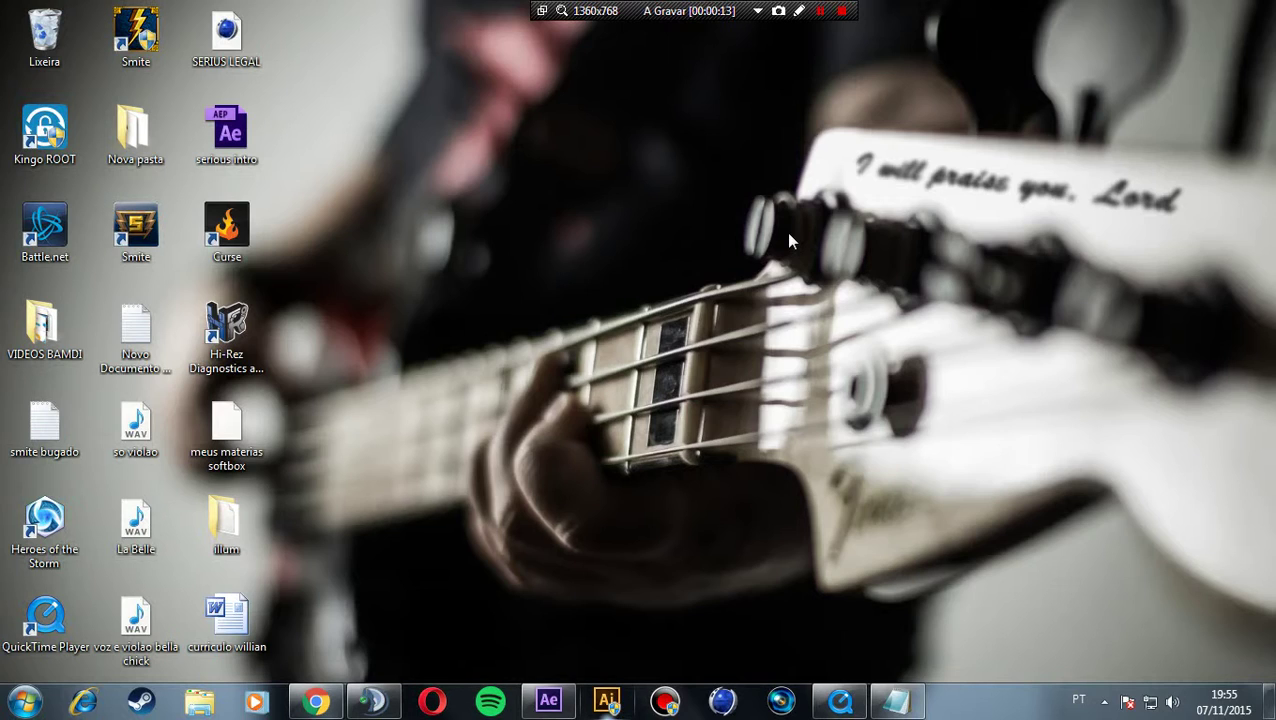
# Play the rendered intro video in the player, replay it, then close it.
pyautogui.click(839, 700)
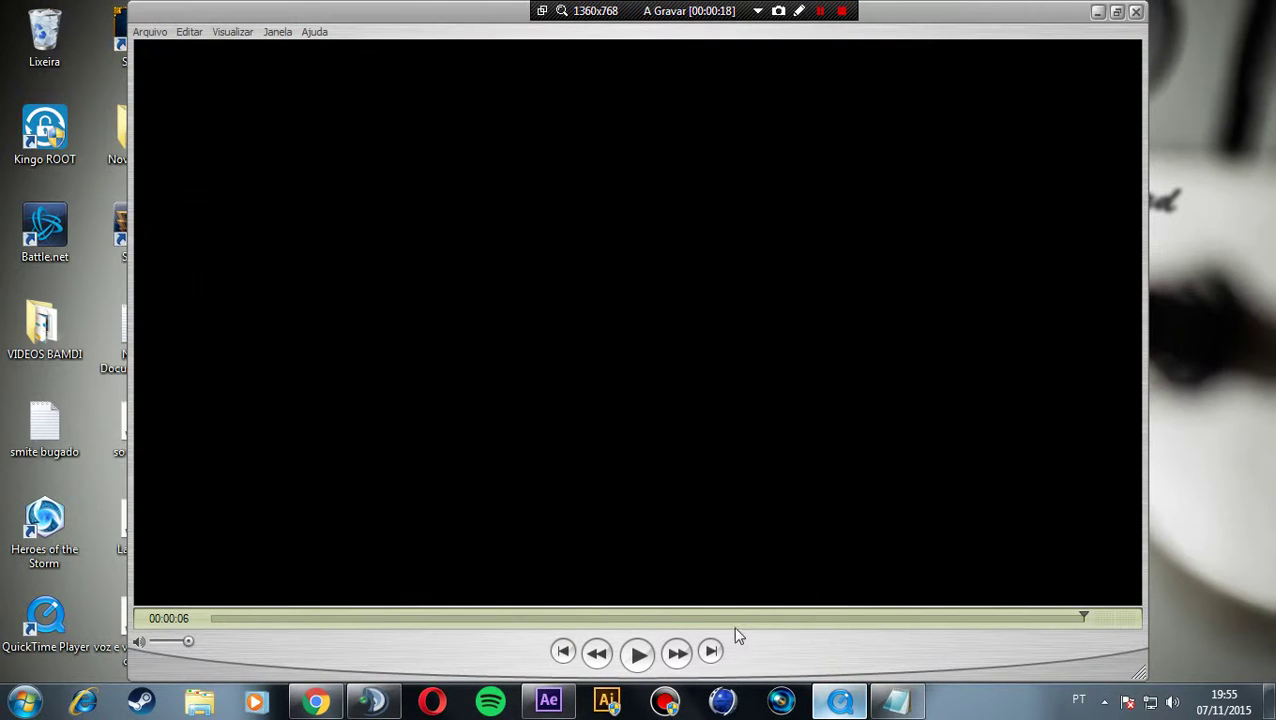
pyautogui.click(640, 654)
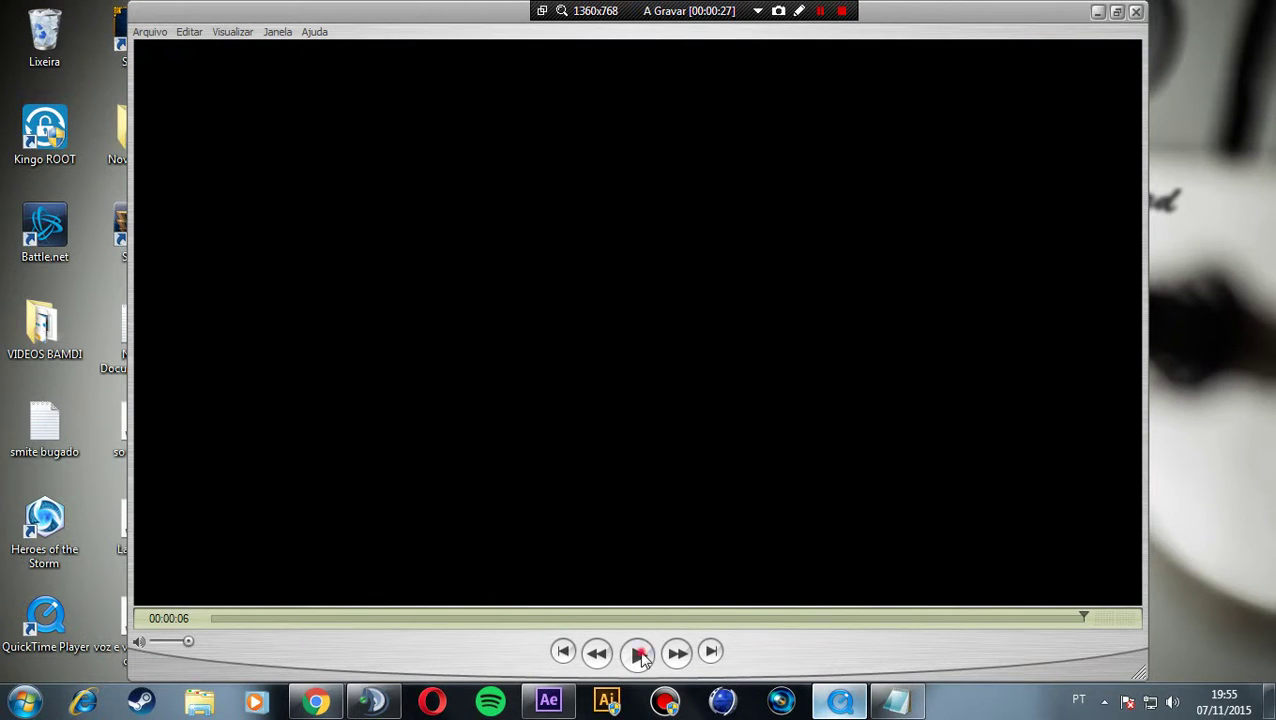
pyautogui.click(640, 654)
pyautogui.click(1097, 11)
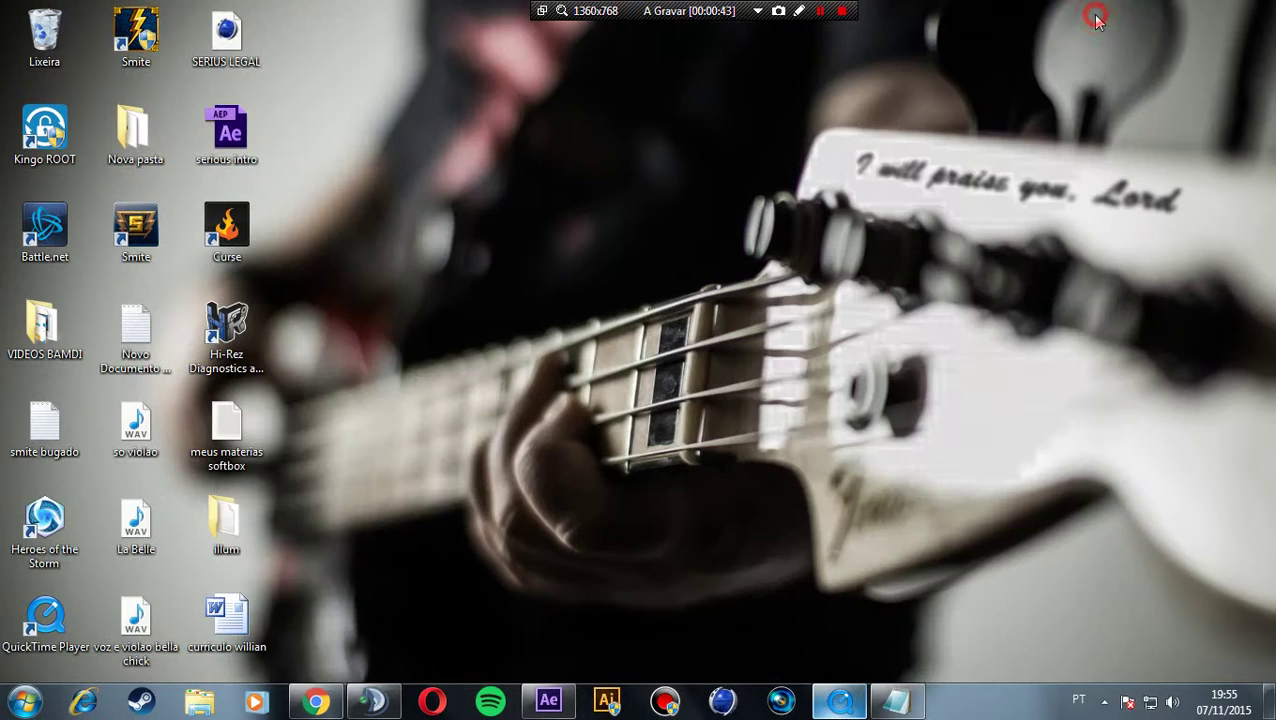
# In After Effects, create a 1280×720, 29.97 fps, 10-second composition named animaçao.
pyautogui.click(548, 700)
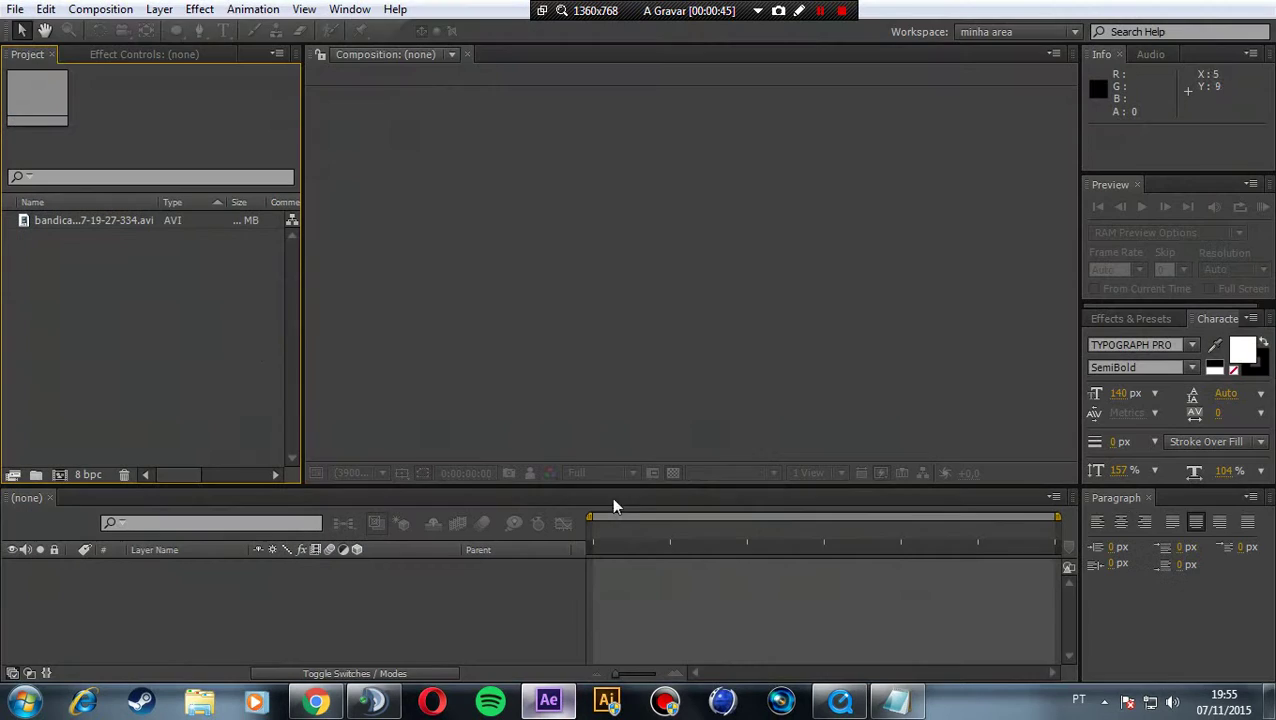
pyautogui.click(117, 327)
pyautogui.click(618, 181)
pyautogui.click(157, 315)
pyautogui.hotkey('ctrl', 'n')
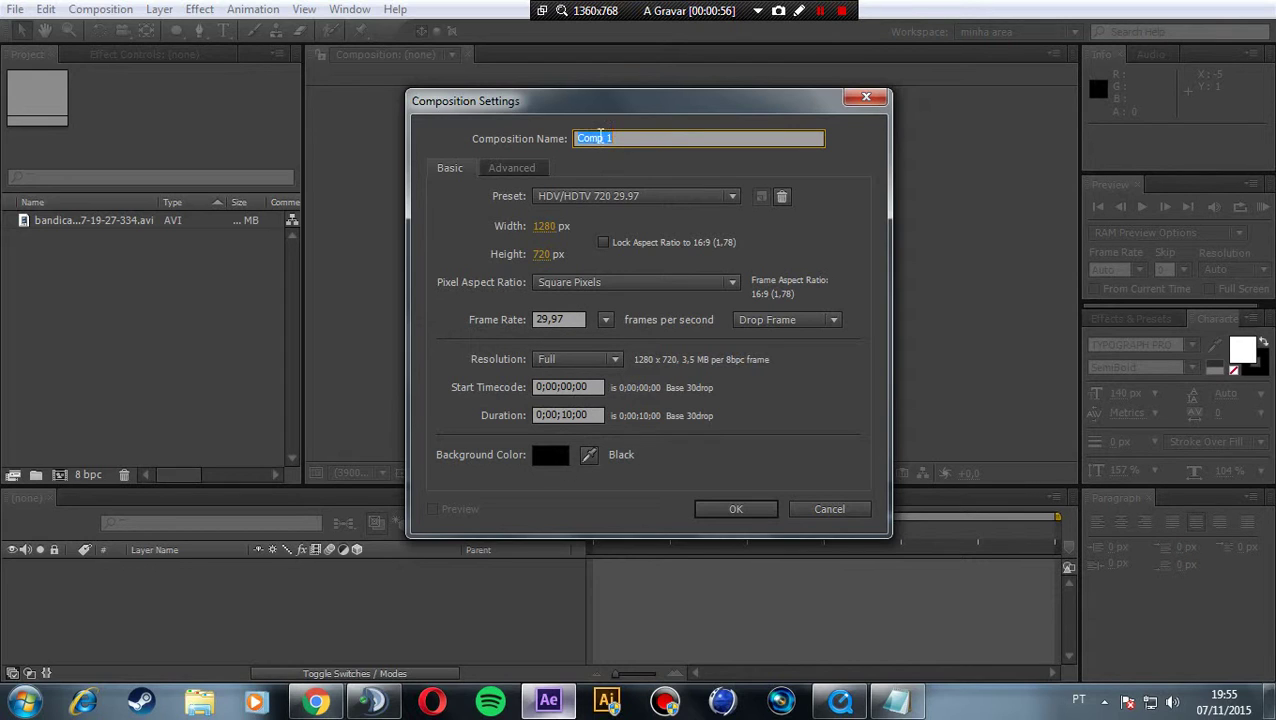
pyautogui.write('animaçao')
pyautogui.click(740, 510)
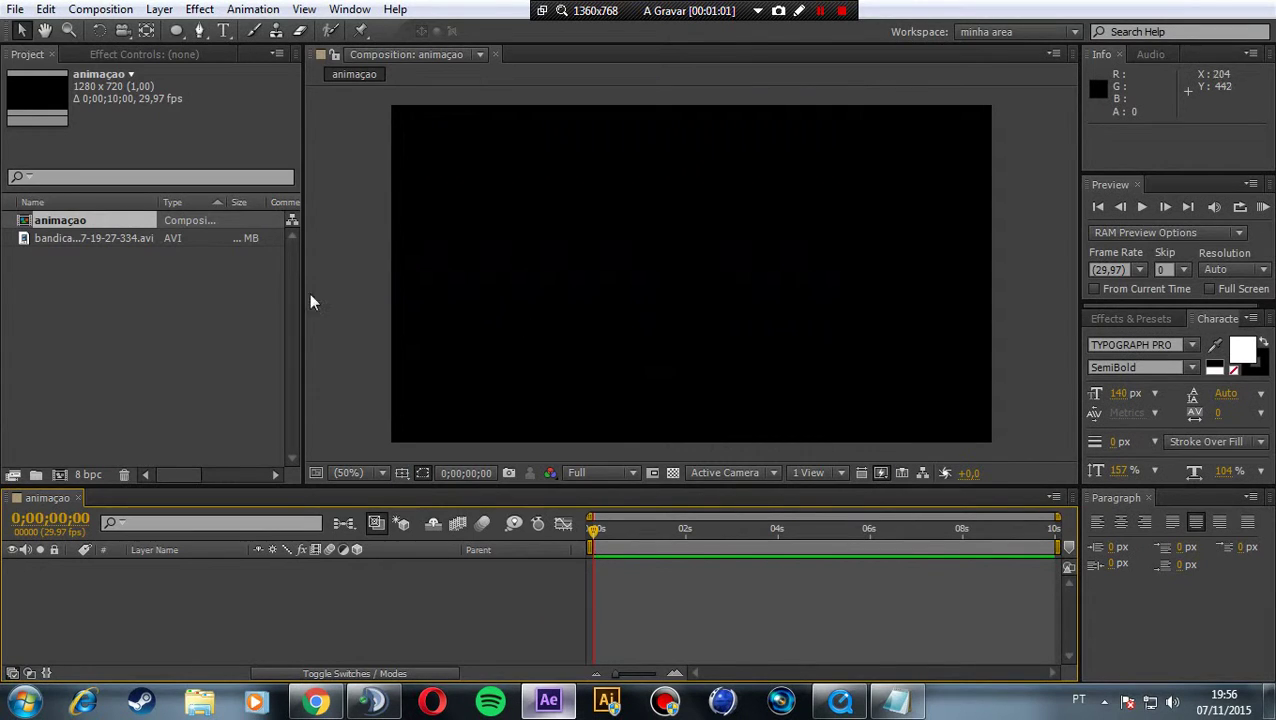
pyautogui.click(194, 345)
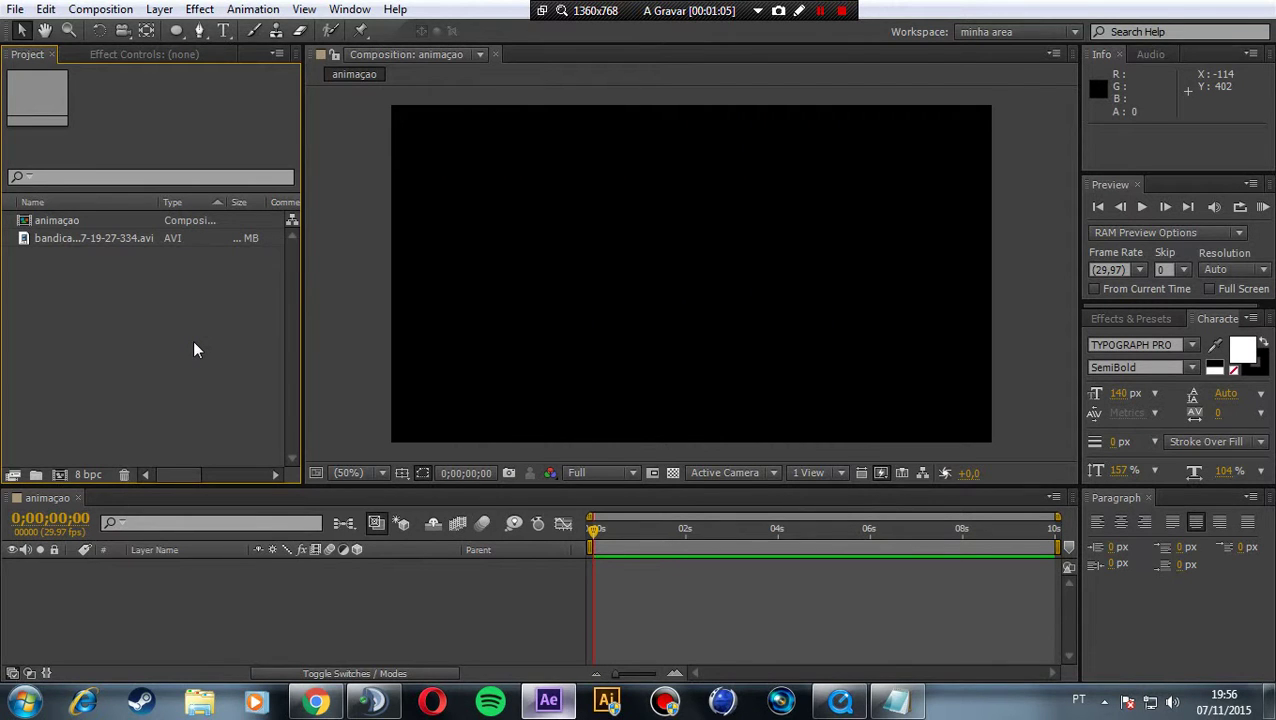
# Add a white comp-sized 1280×720 solid layer named BG.
pyautogui.click(497, 334)
pyautogui.hotkey('ctrl', 'y')
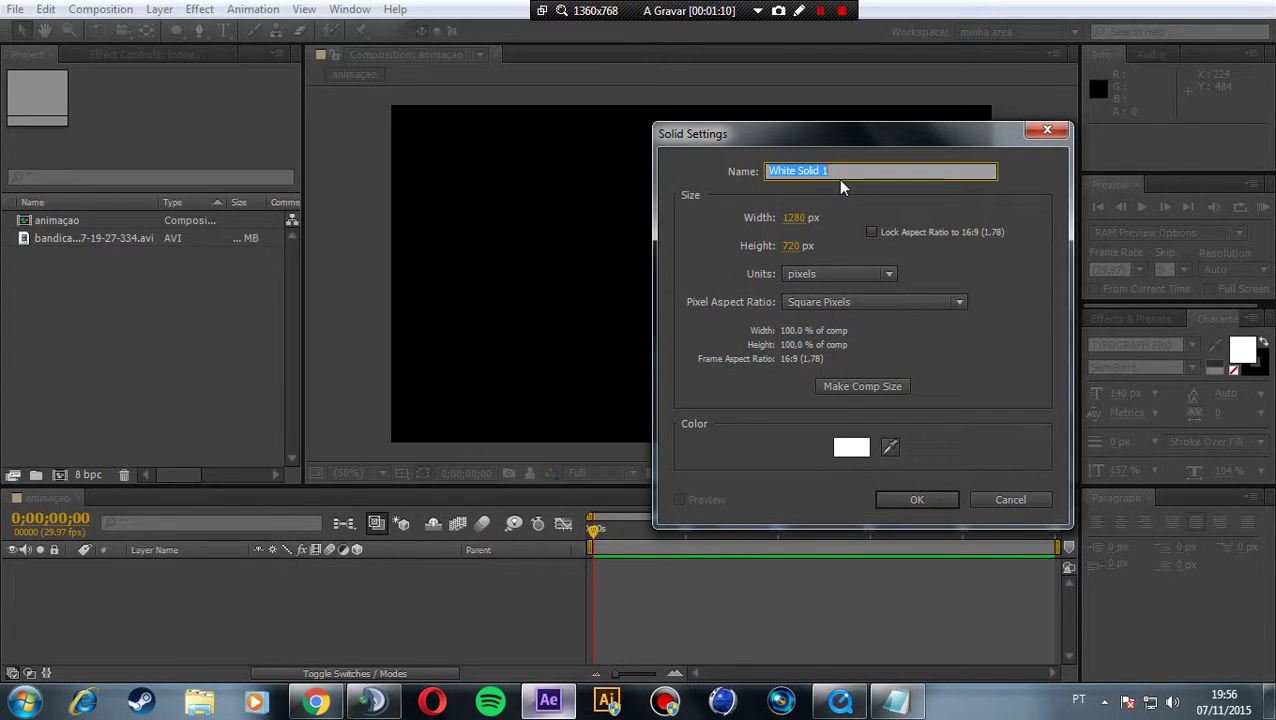
pyautogui.write('BG')
pyautogui.click(911, 500)
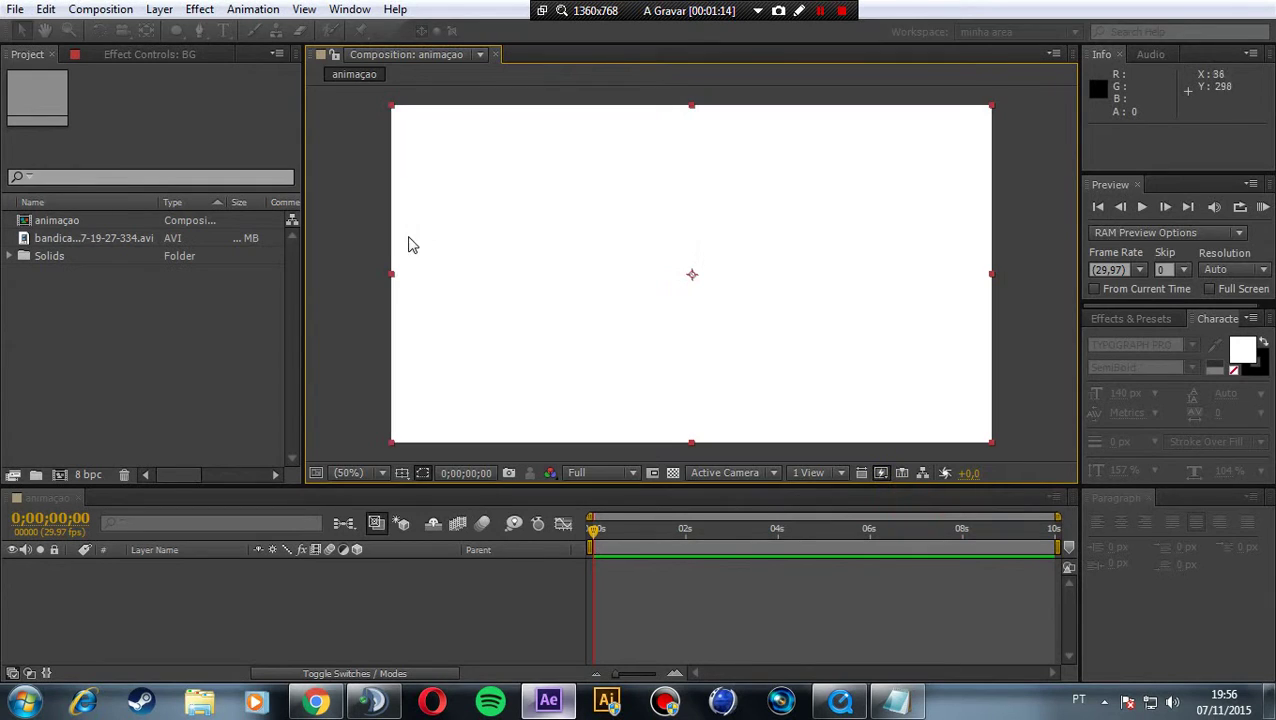
pyautogui.click(199, 10)
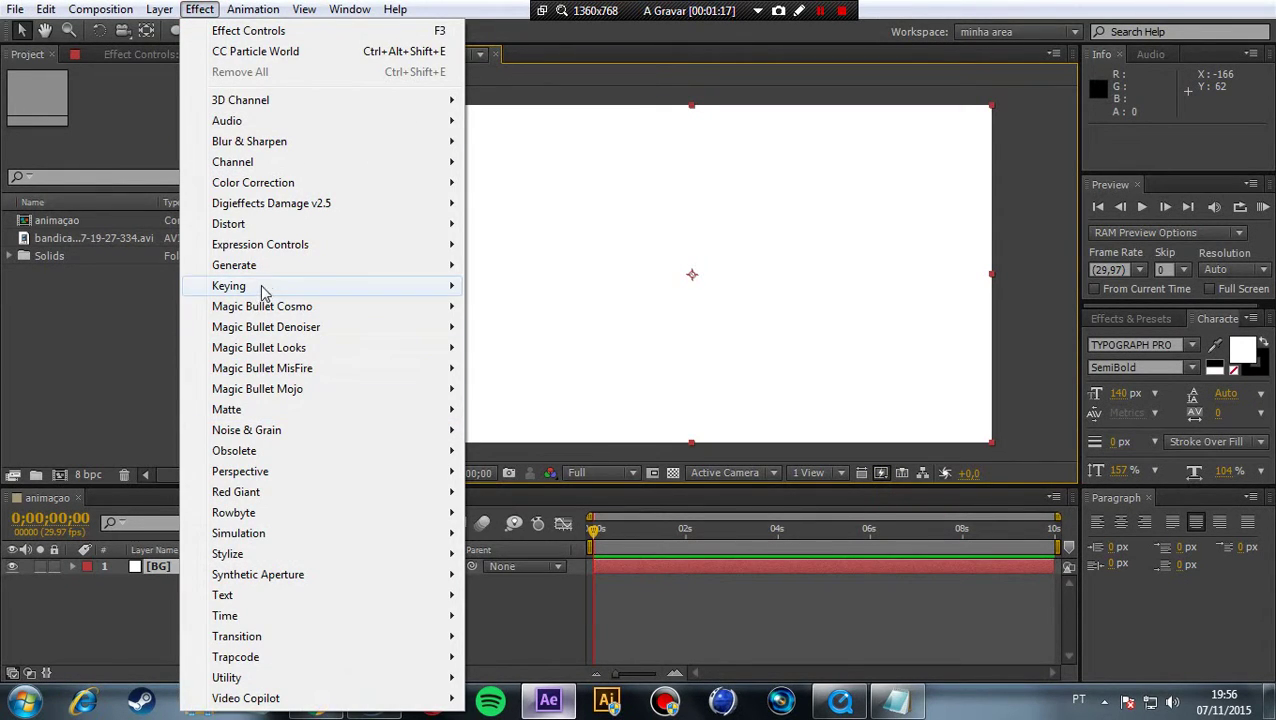
# Apply Generate > Ramp to BG, starting at the comp centre with blue (1066C8) start colour.
pyautogui.moveTo(266, 272)
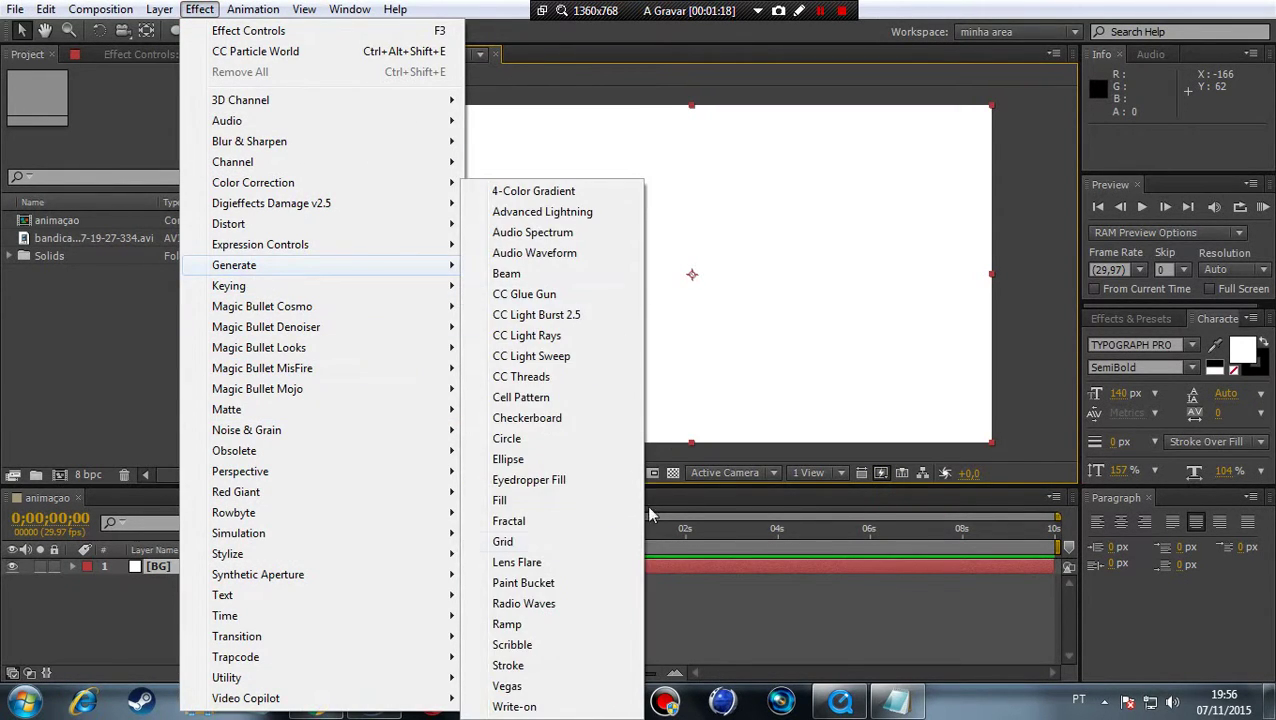
pyautogui.click(512, 624)
pyautogui.click(175, 106)
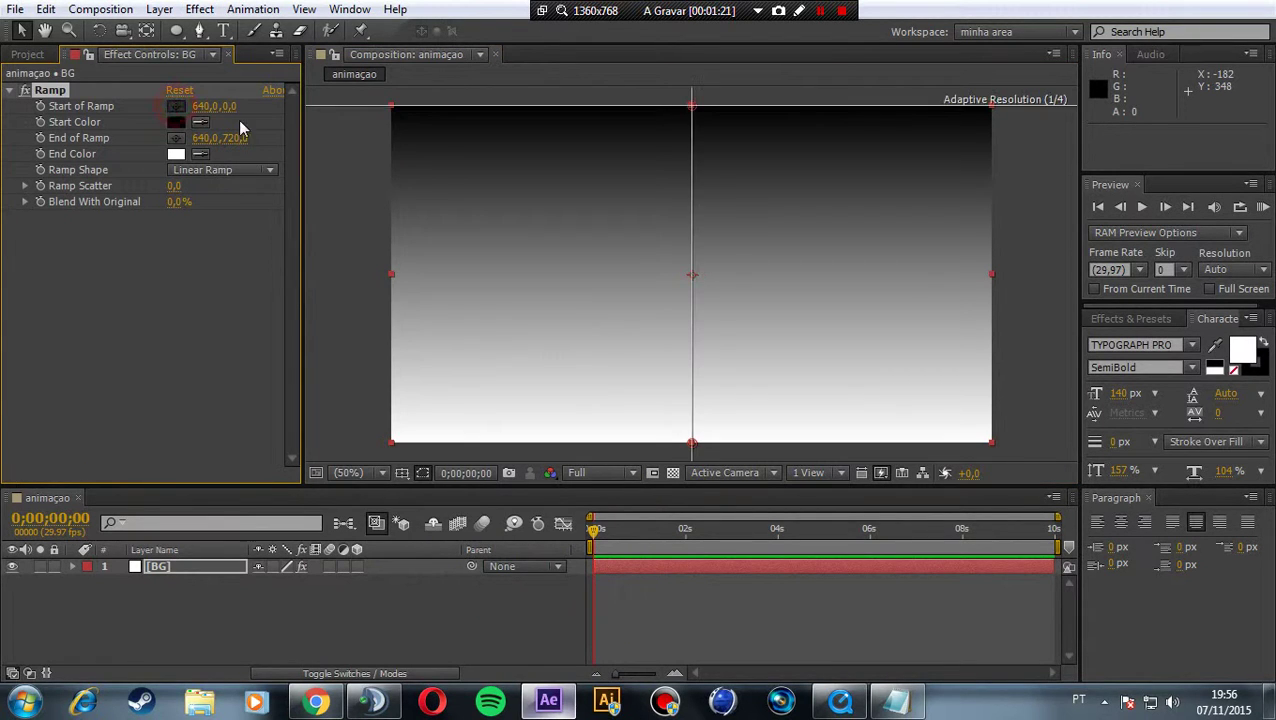
pyautogui.click(692, 274)
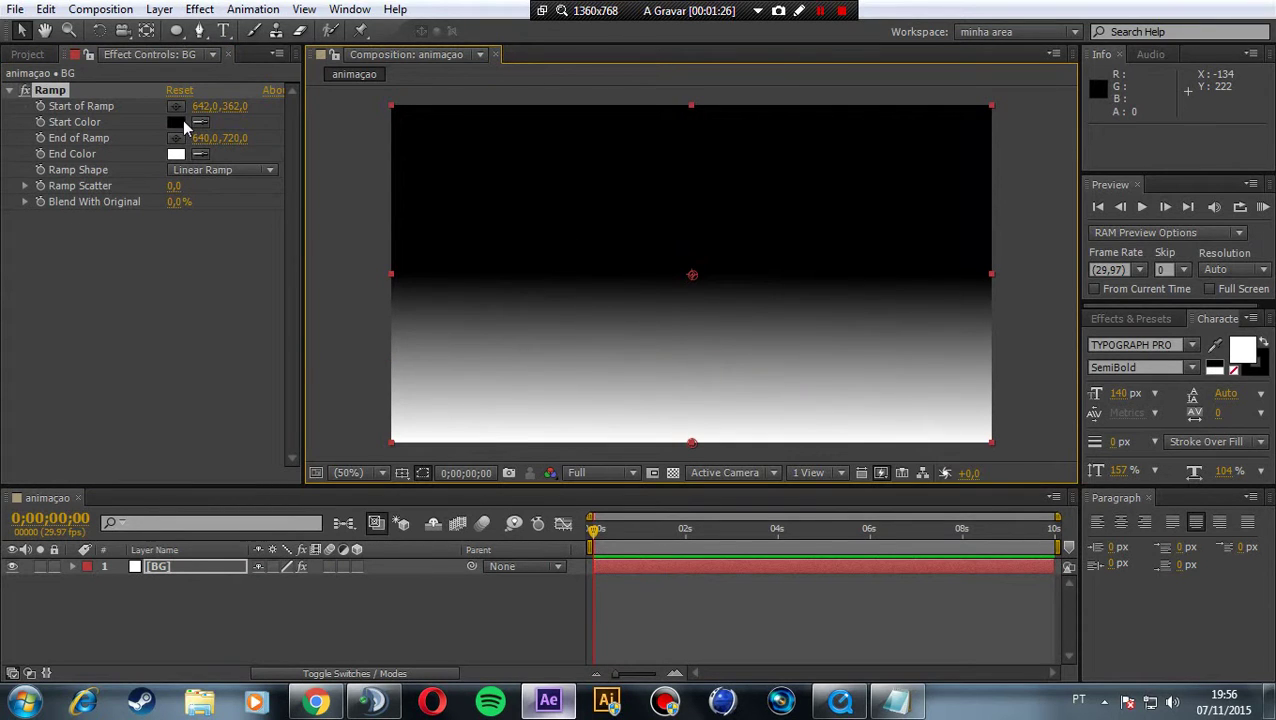
pyautogui.click(176, 122)
pyautogui.moveTo(300, 420)
pyautogui.mouseDown()
pyautogui.moveTo(300, 388)
pyautogui.moveTo(252, 328)
pyautogui.mouseUp()
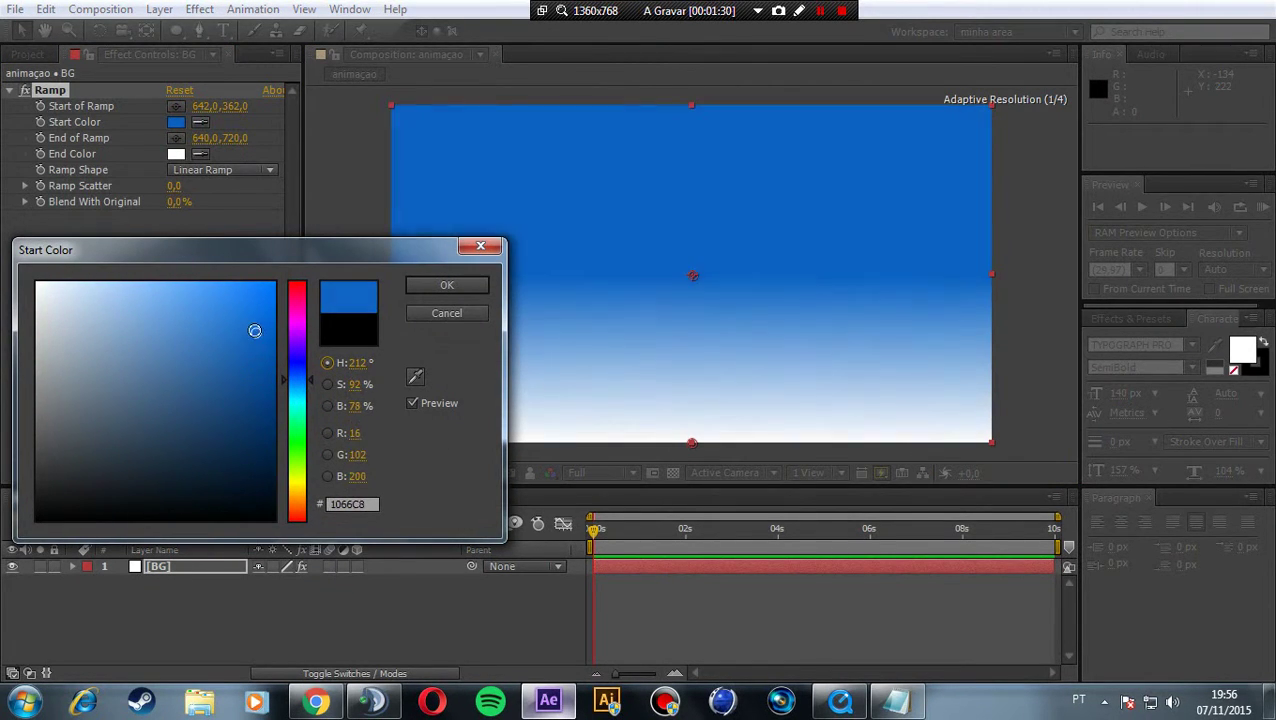
pyautogui.click(446, 285)
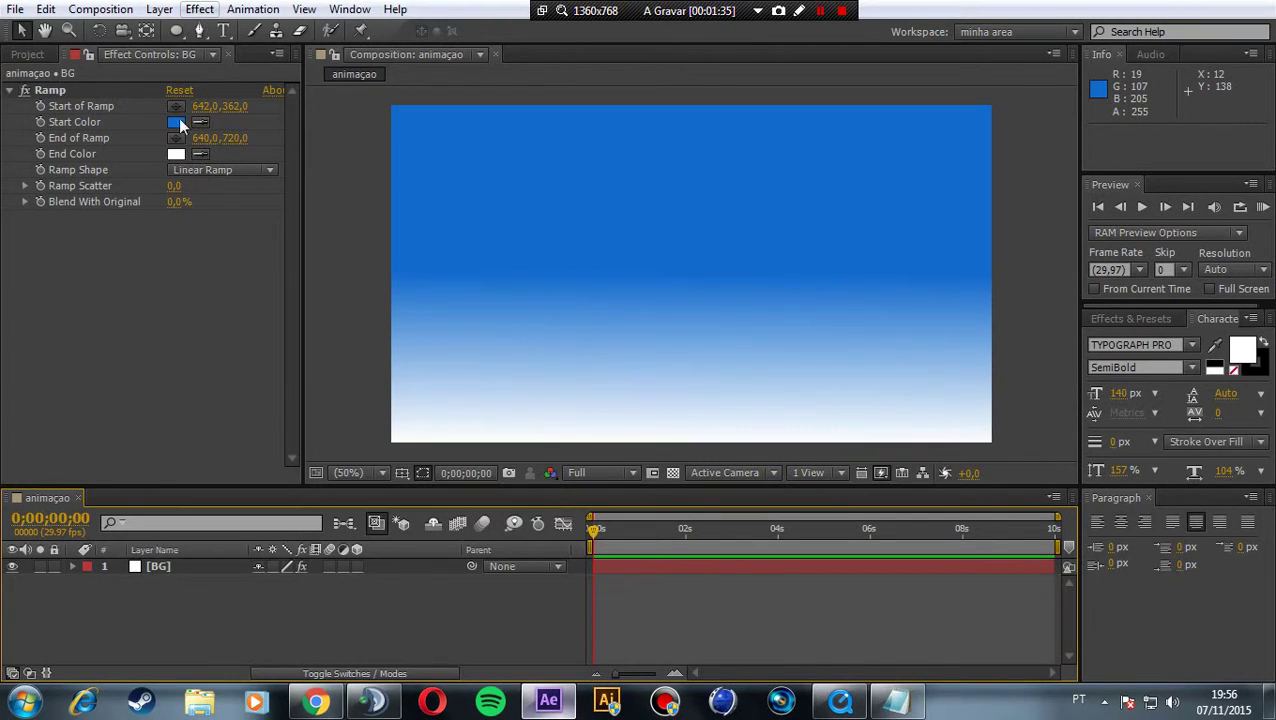
pyautogui.click(145, 567)
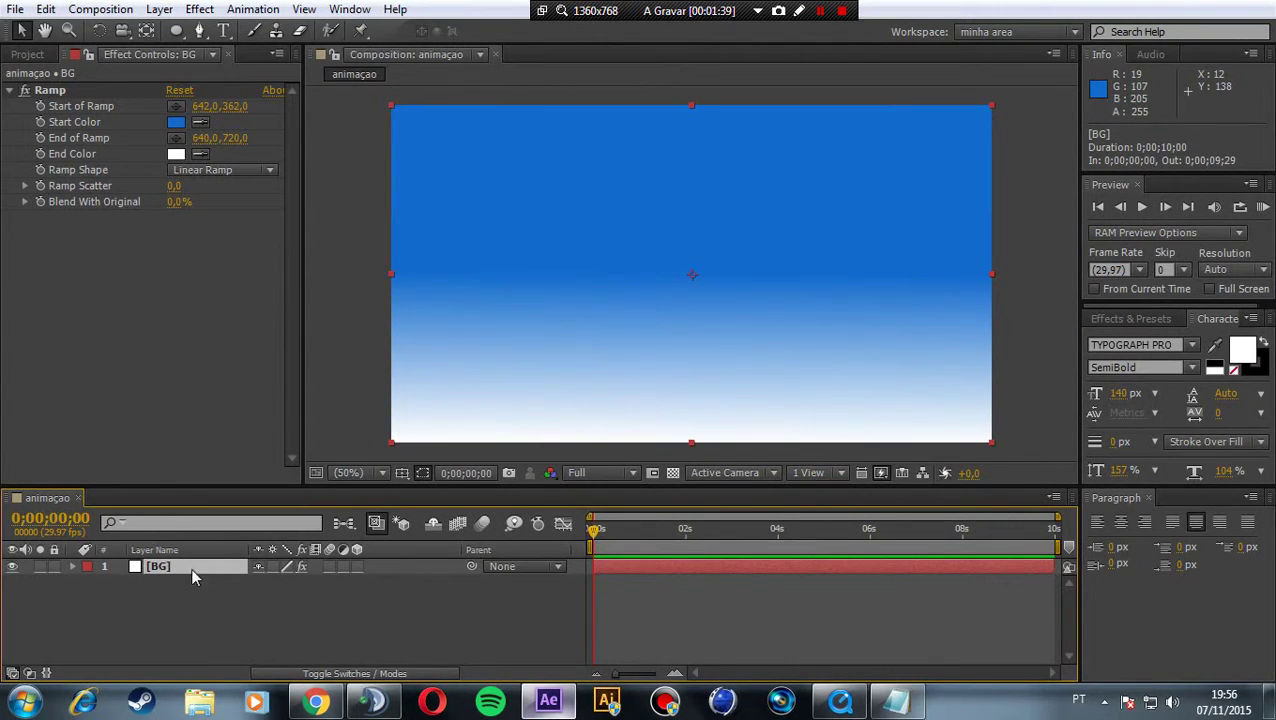
# Duplicate the BG layer and rename the copy mask.
pyautogui.hotkey('ctrl', 'd')
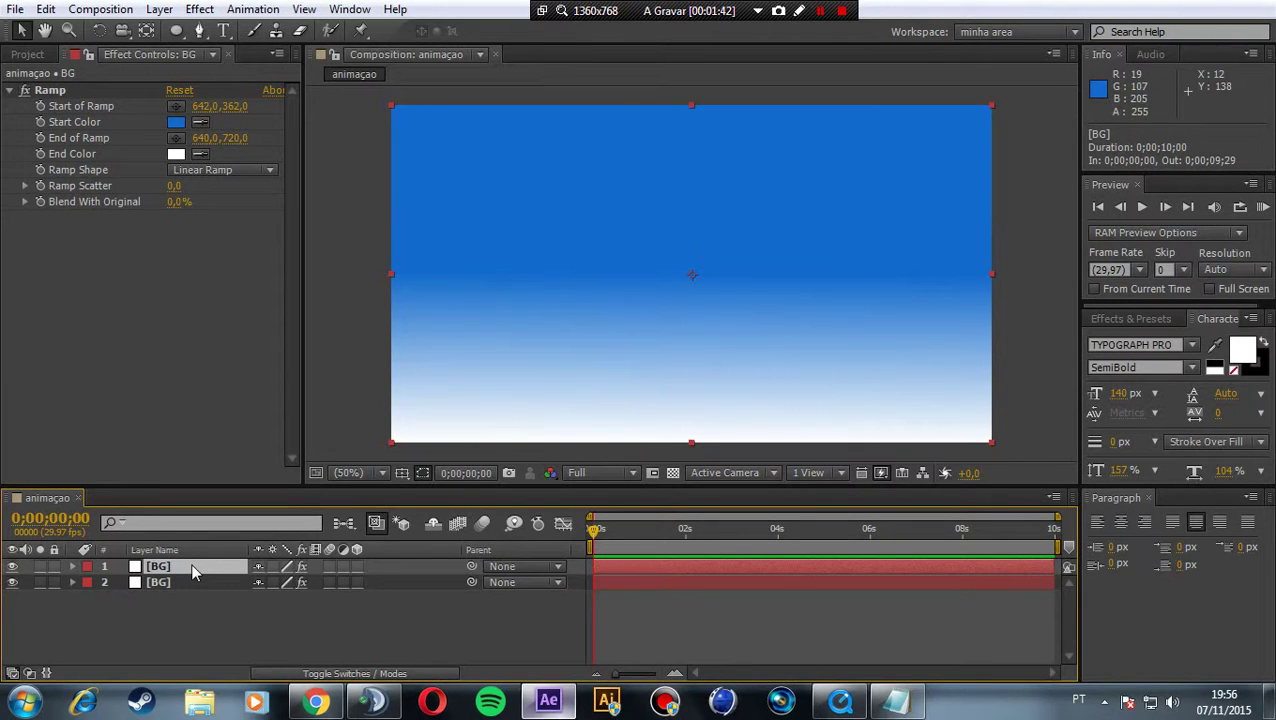
pyautogui.press('Return')
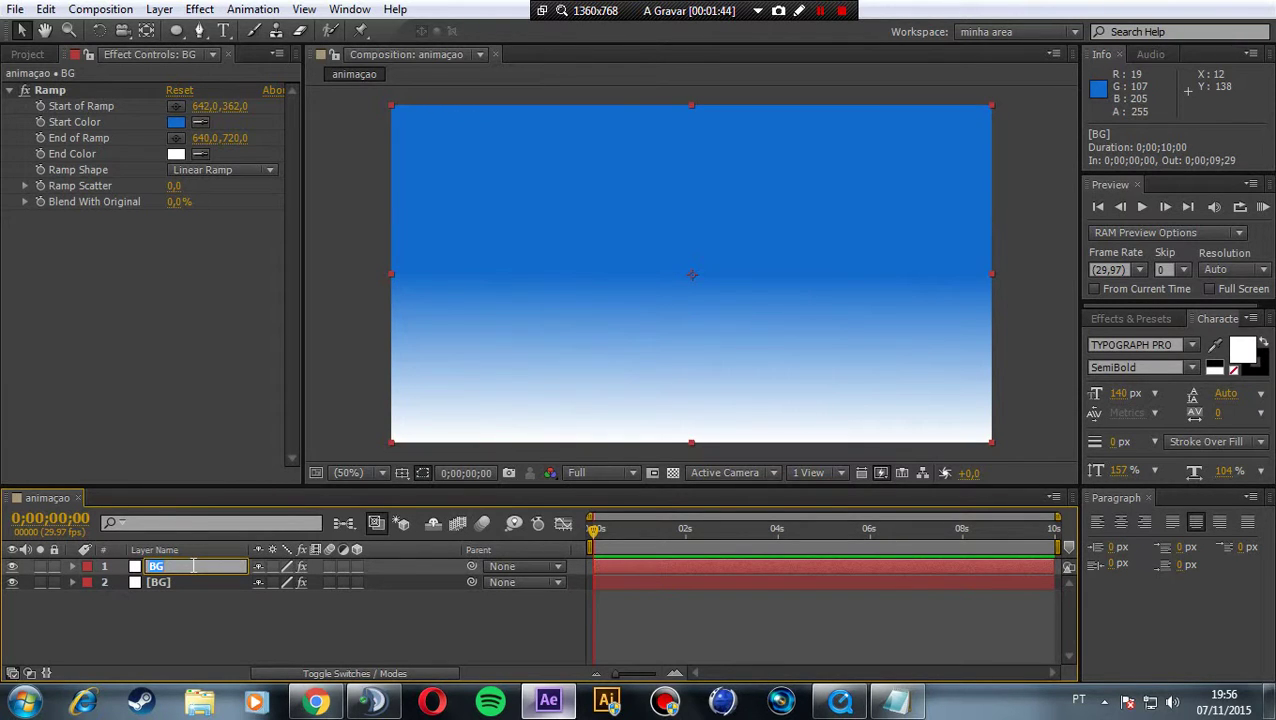
pyautogui.write('mask')
pyautogui.click(214, 625)
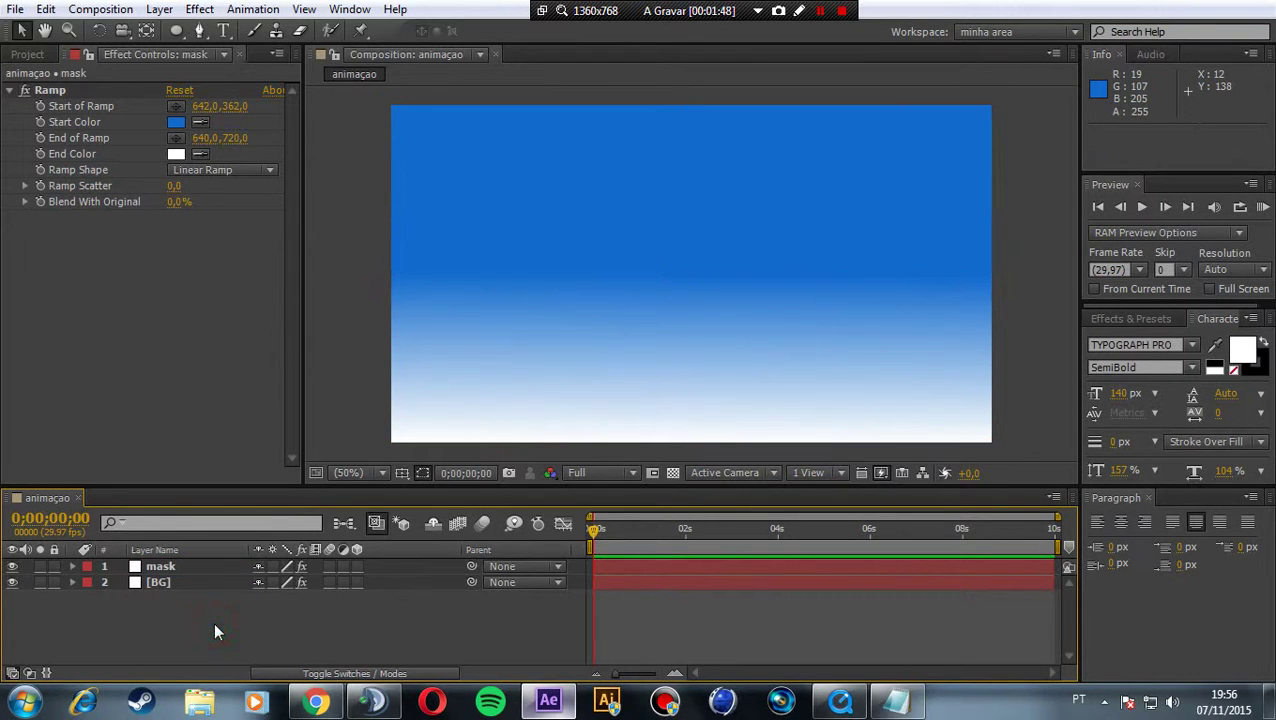
# Delete the Ramp effect from the mask layer so it is plain white.
pyautogui.click(163, 567)
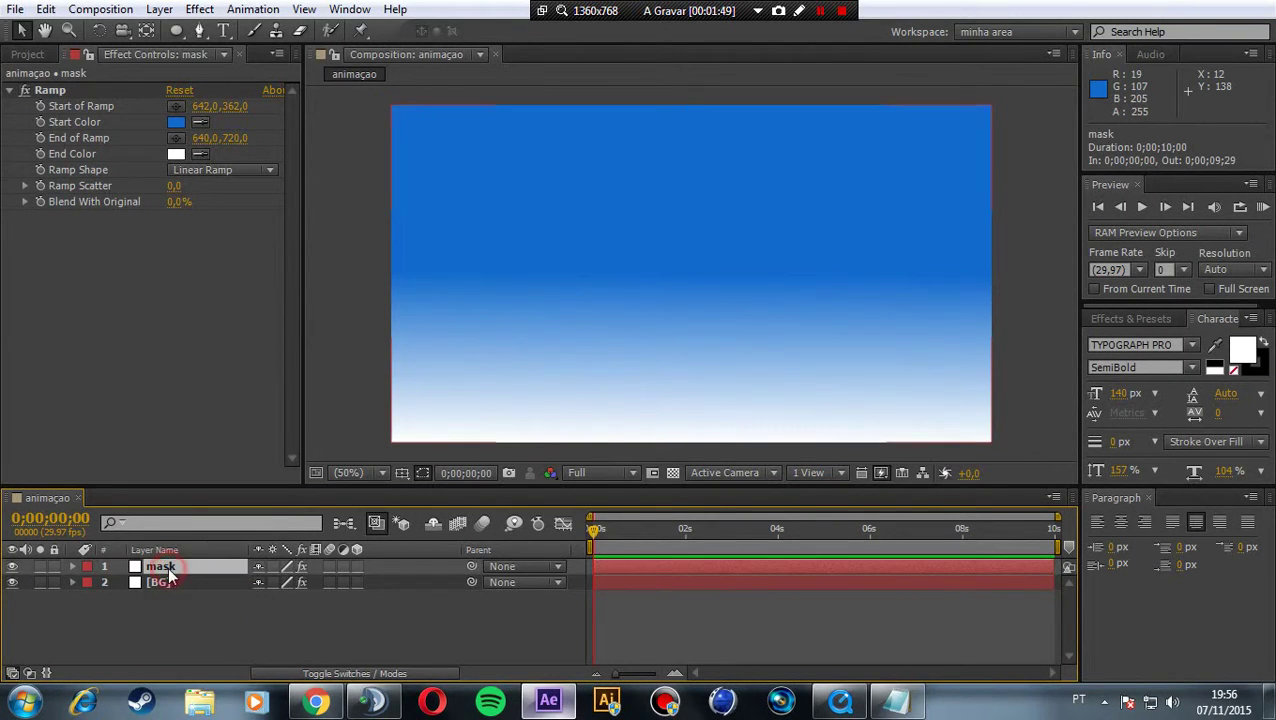
pyautogui.click(49, 91)
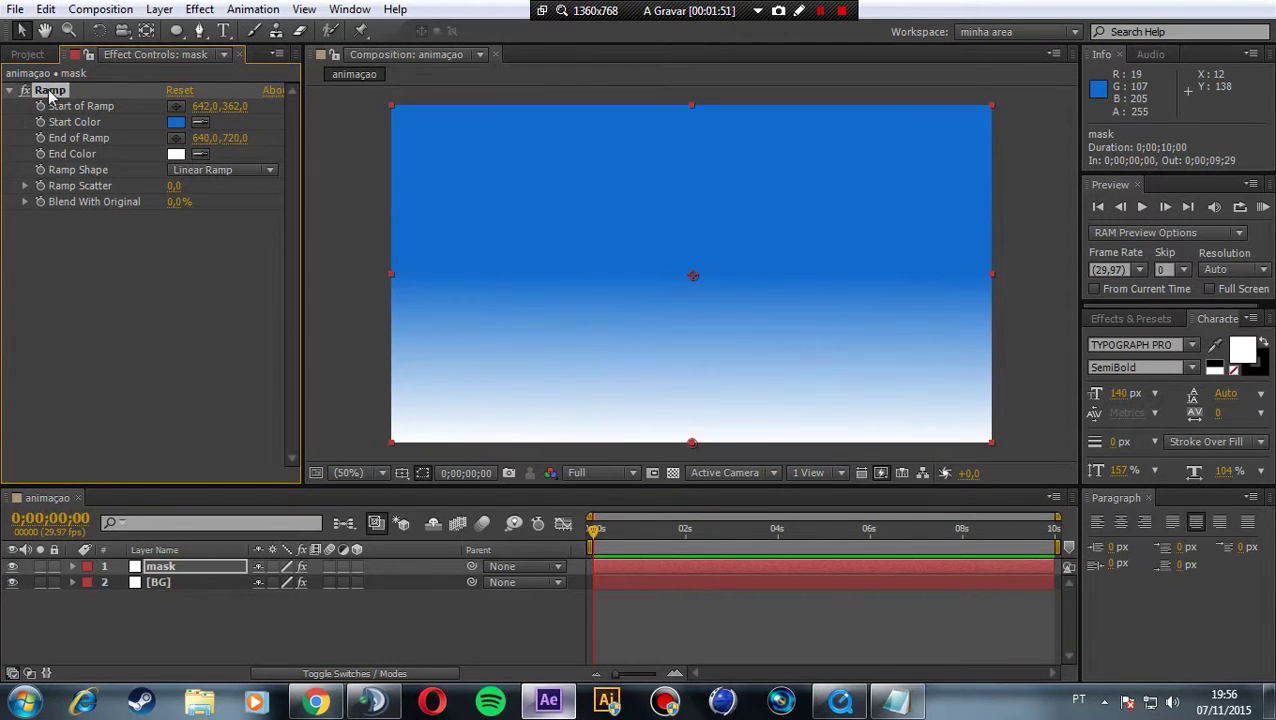
pyautogui.press('Delete')
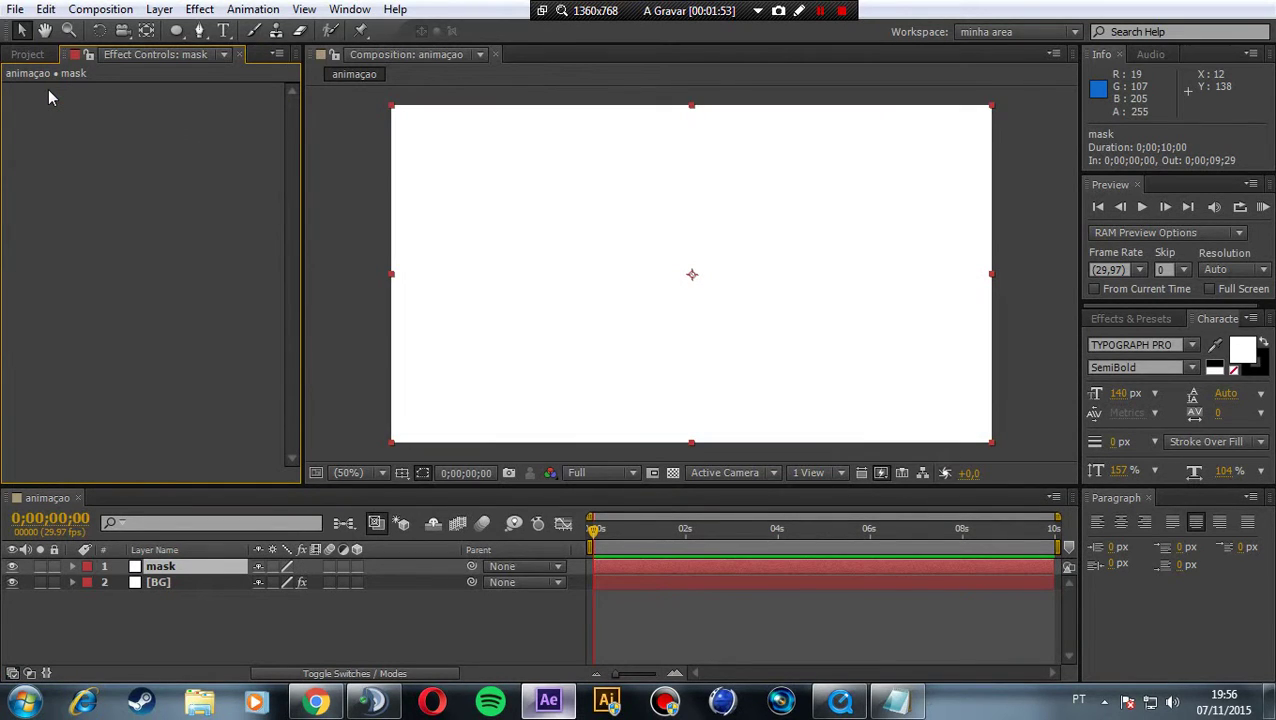
pyautogui.click(177, 33)
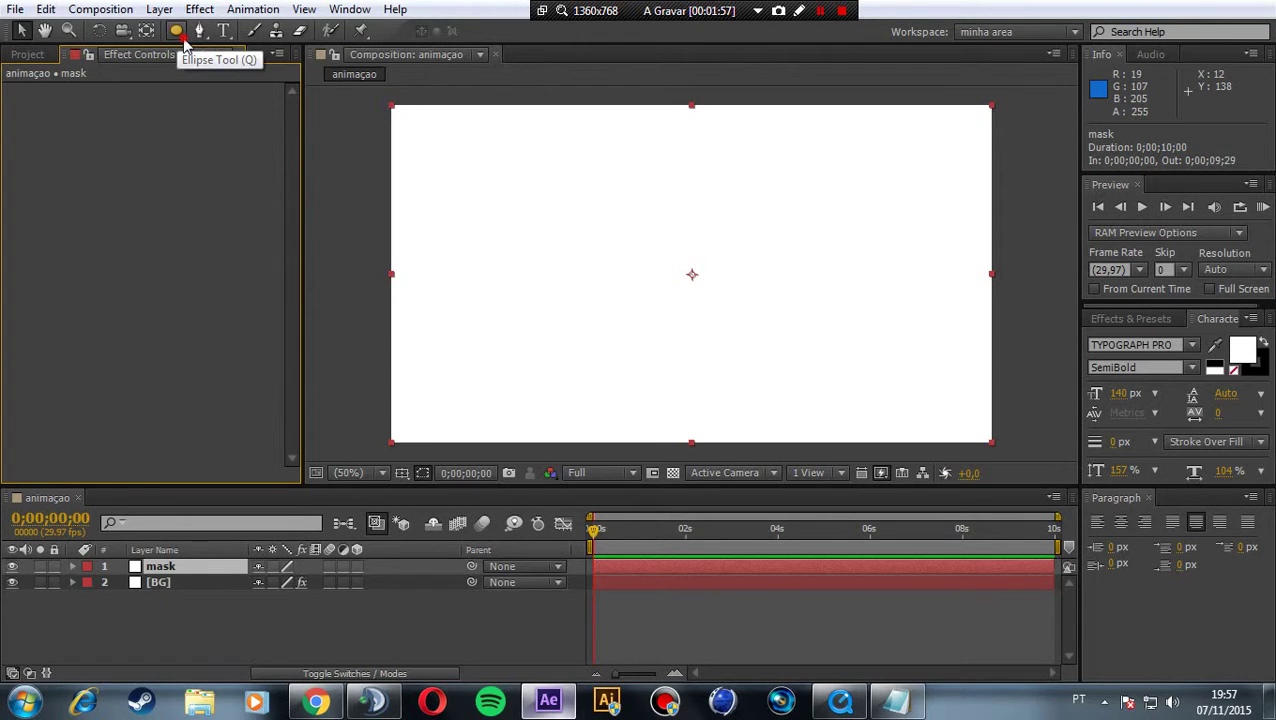
# Add an ellipse mask filling the mask layer.
pyautogui.click(178, 35)
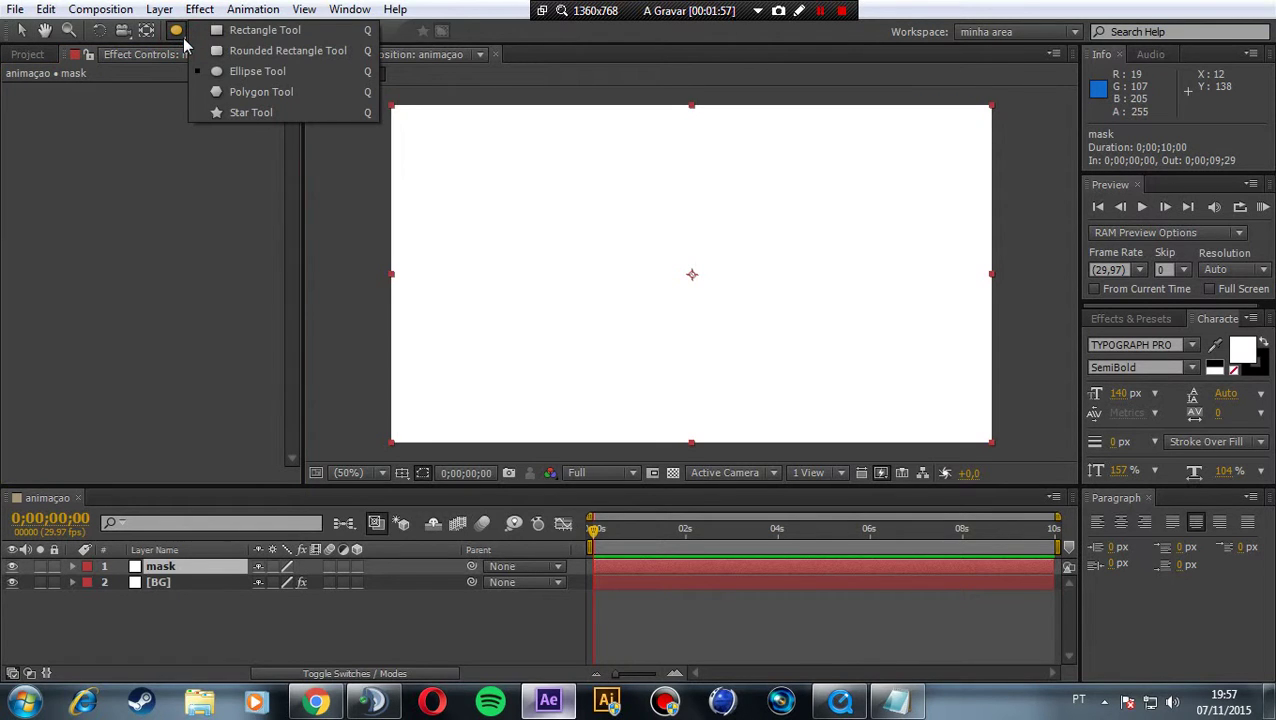
pyautogui.click(278, 73)
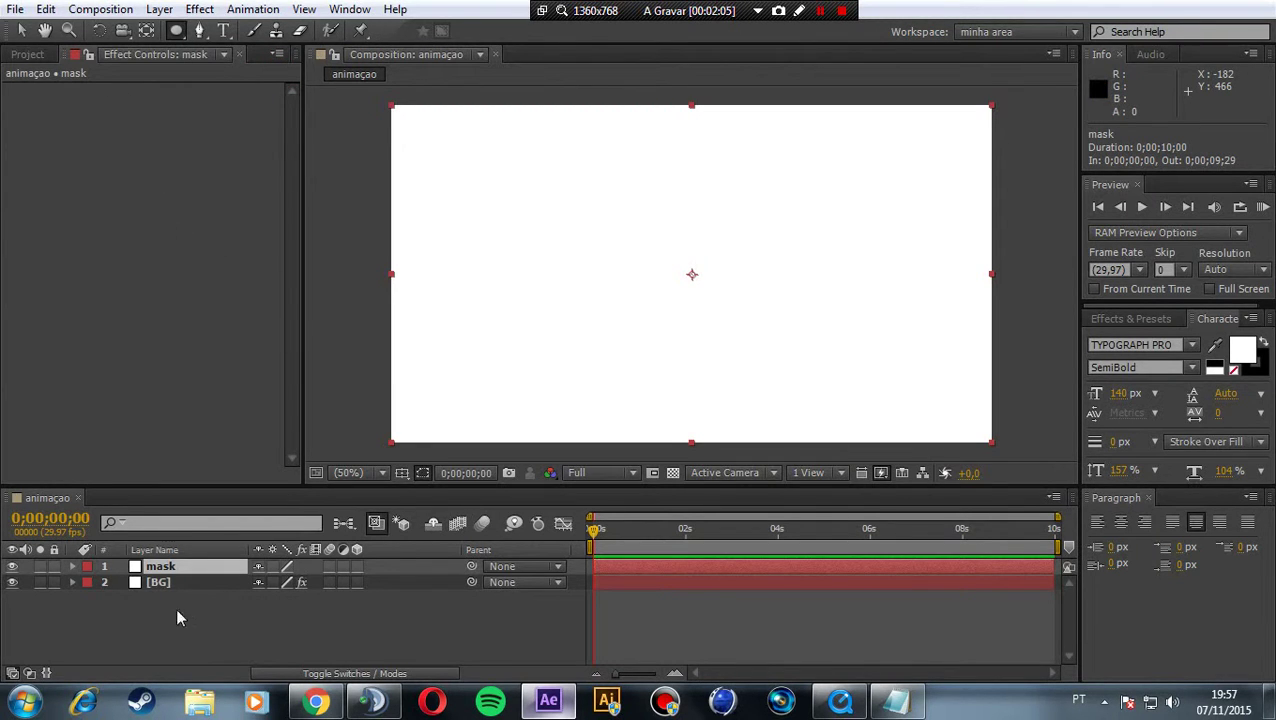
pyautogui.doubleClick(176, 31)
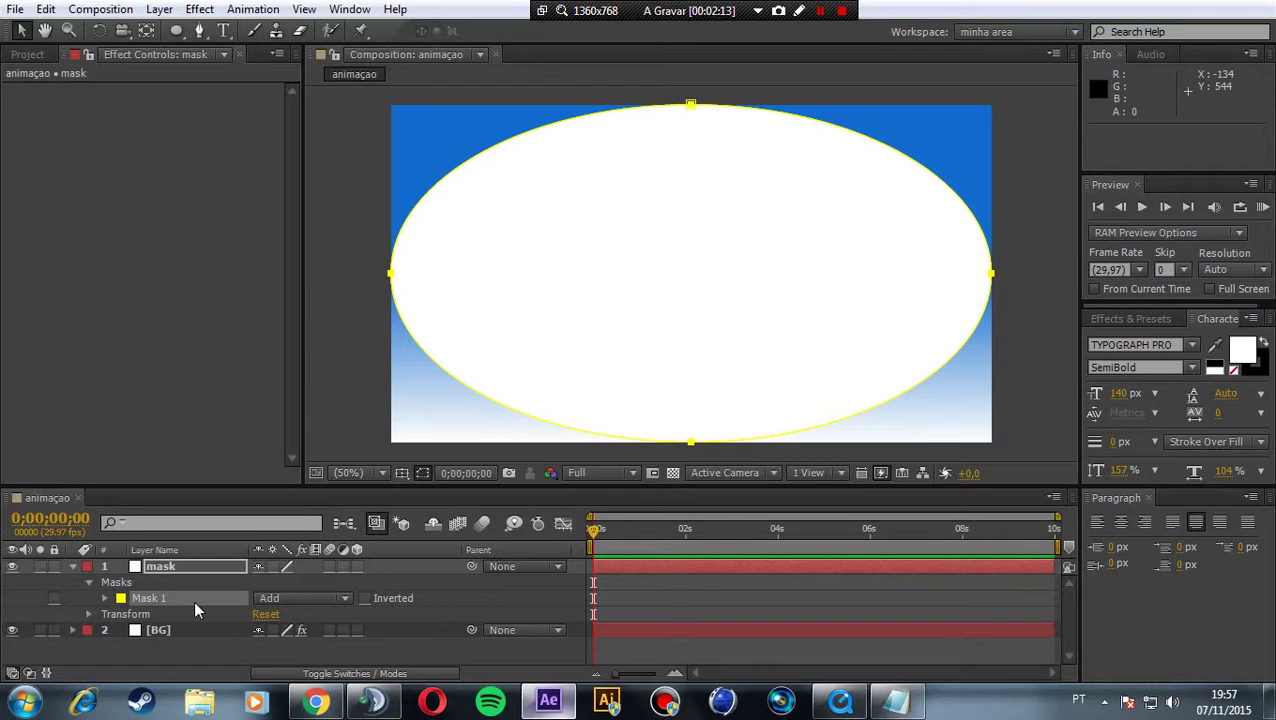
# Set Mask 1's feather to 600 pixels and collapse the layer's properties.
pyautogui.press('f')
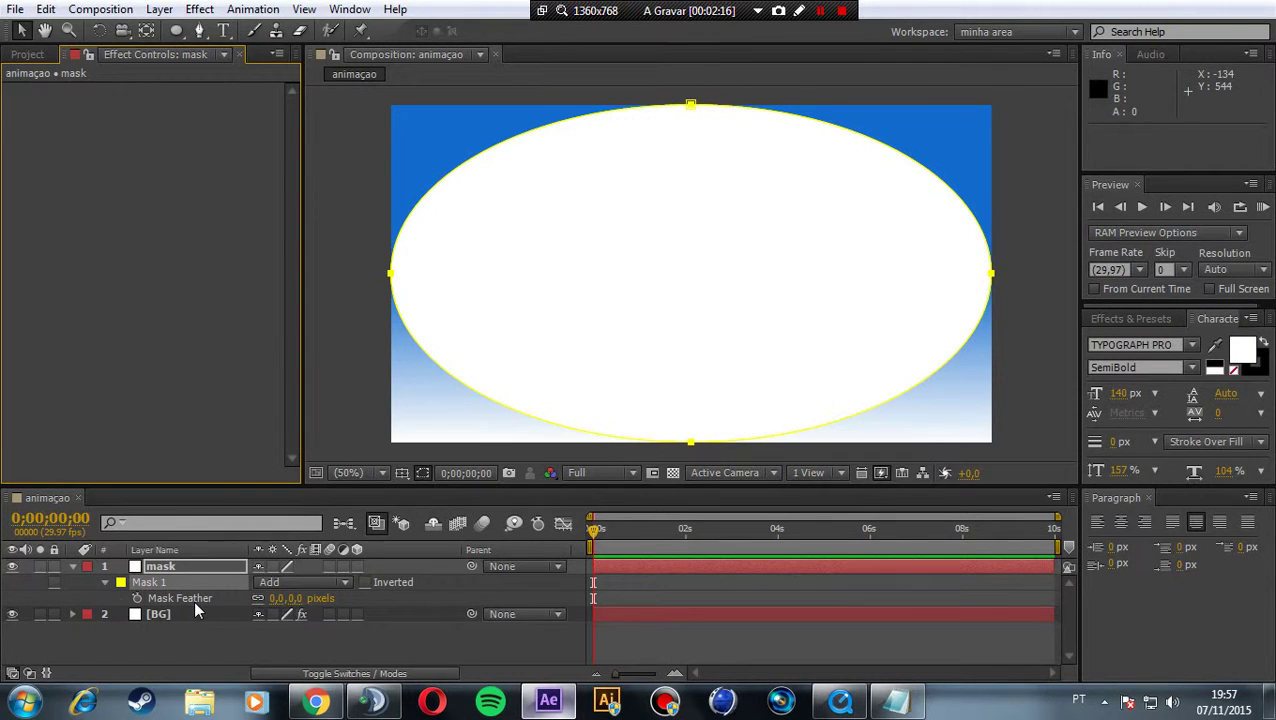
pyautogui.click(292, 598)
pyautogui.write('6')
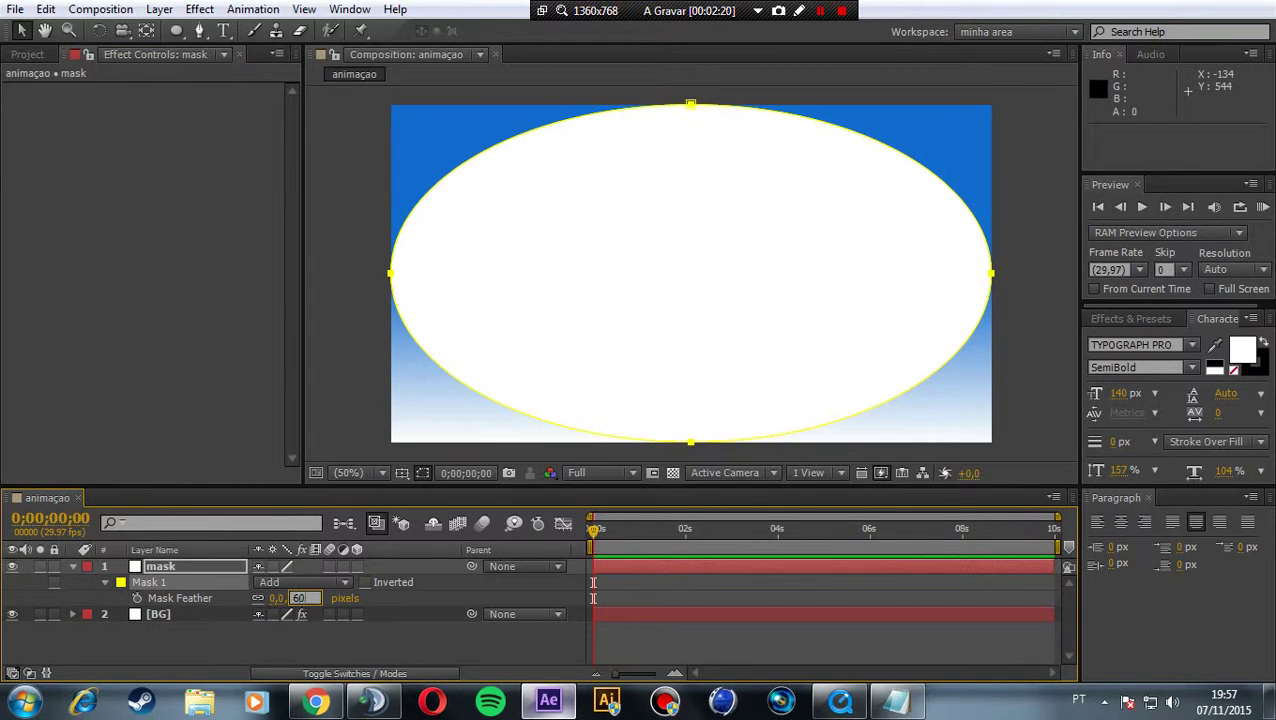
pyautogui.click(388, 605)
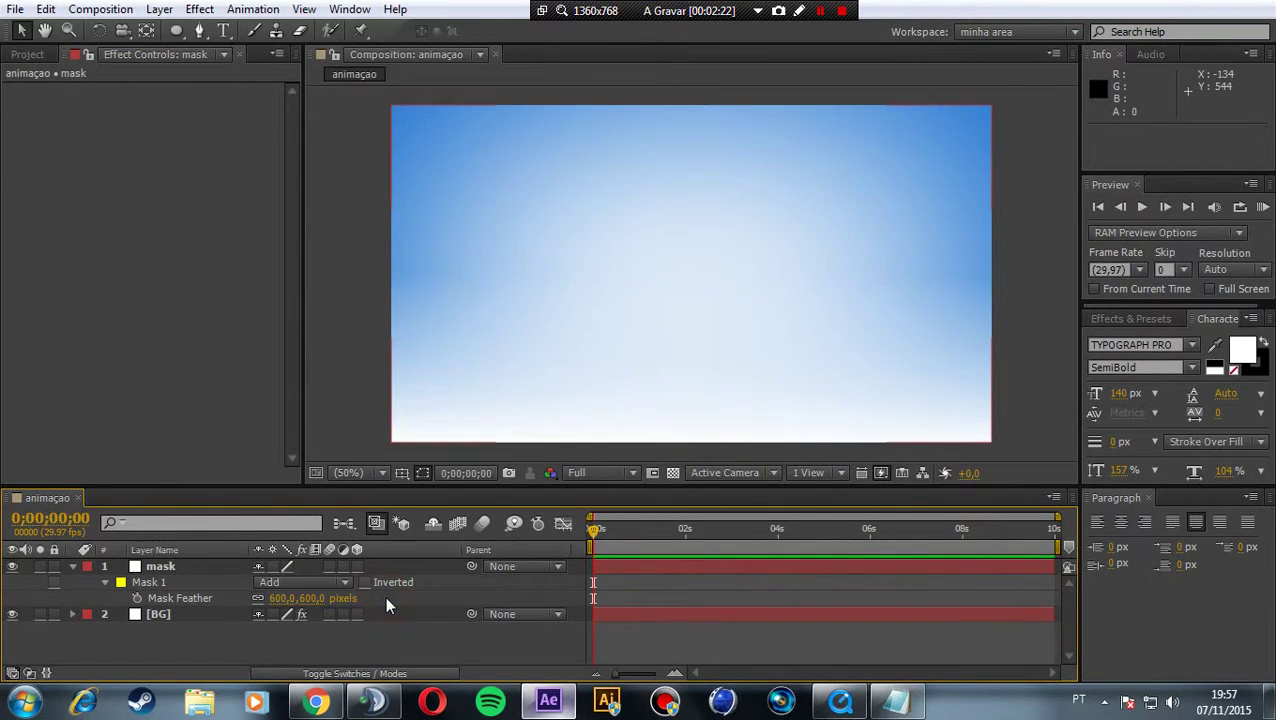
pyautogui.click(72, 566)
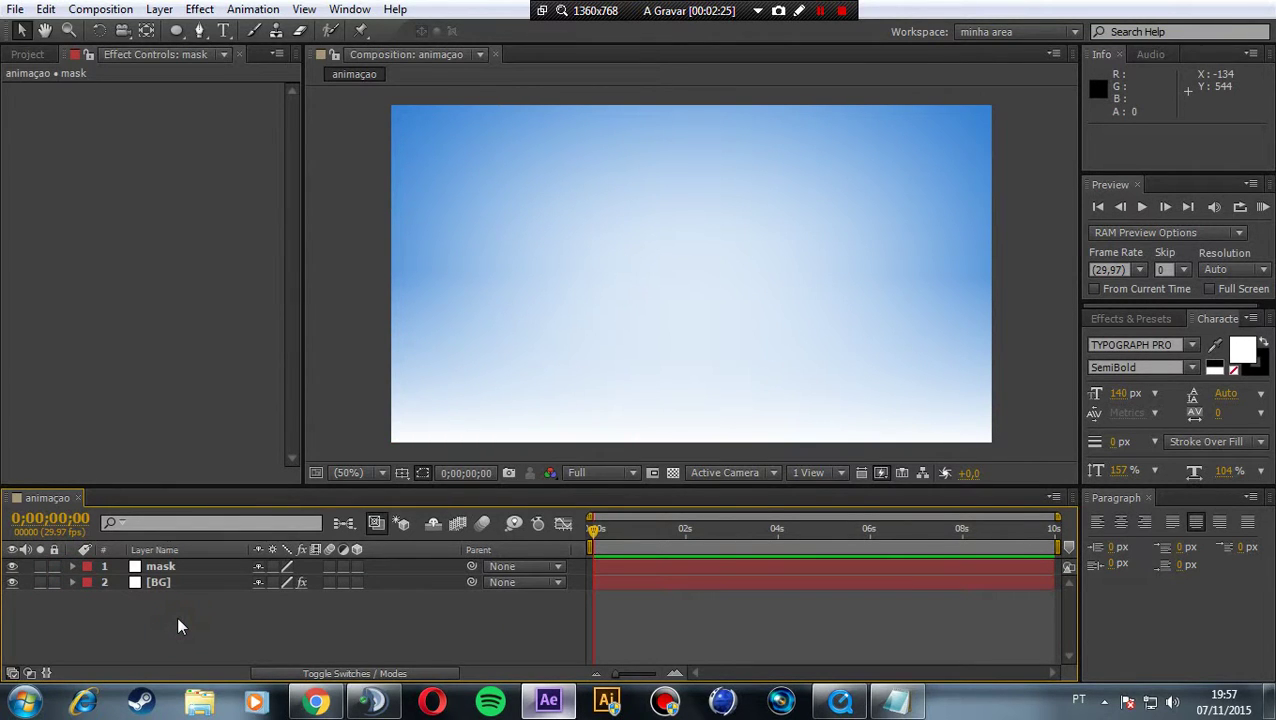
# Create a white comp-sized 1280×720 solid named particulas.
pyautogui.hotkey('ctrl', 'y')
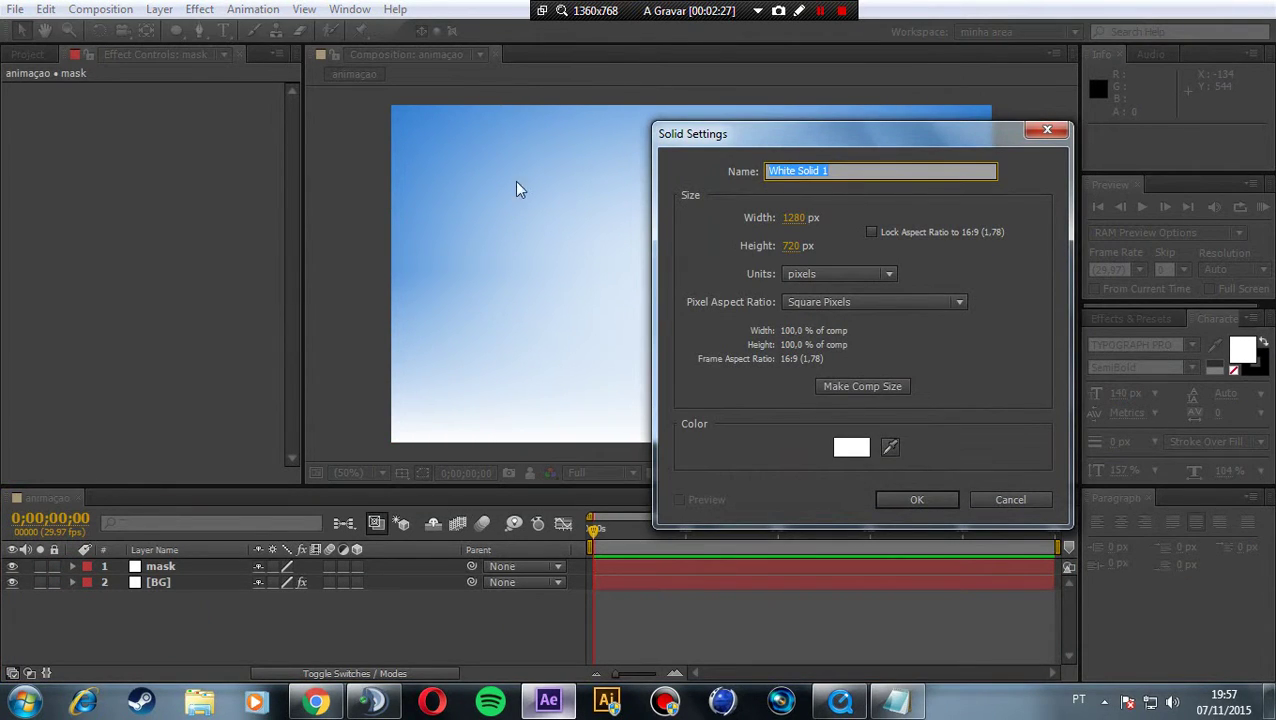
pyautogui.click(843, 385)
pyautogui.click(842, 171)
pyautogui.write('particulas')
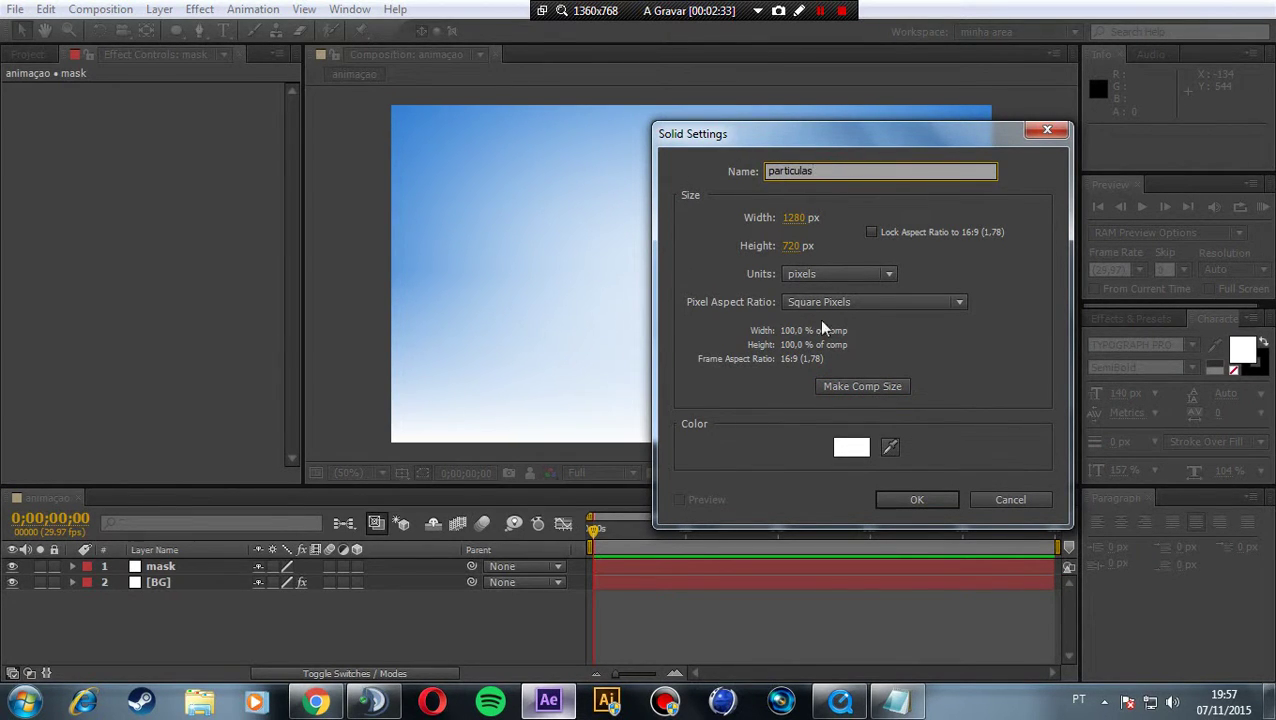
pyautogui.click(905, 495)
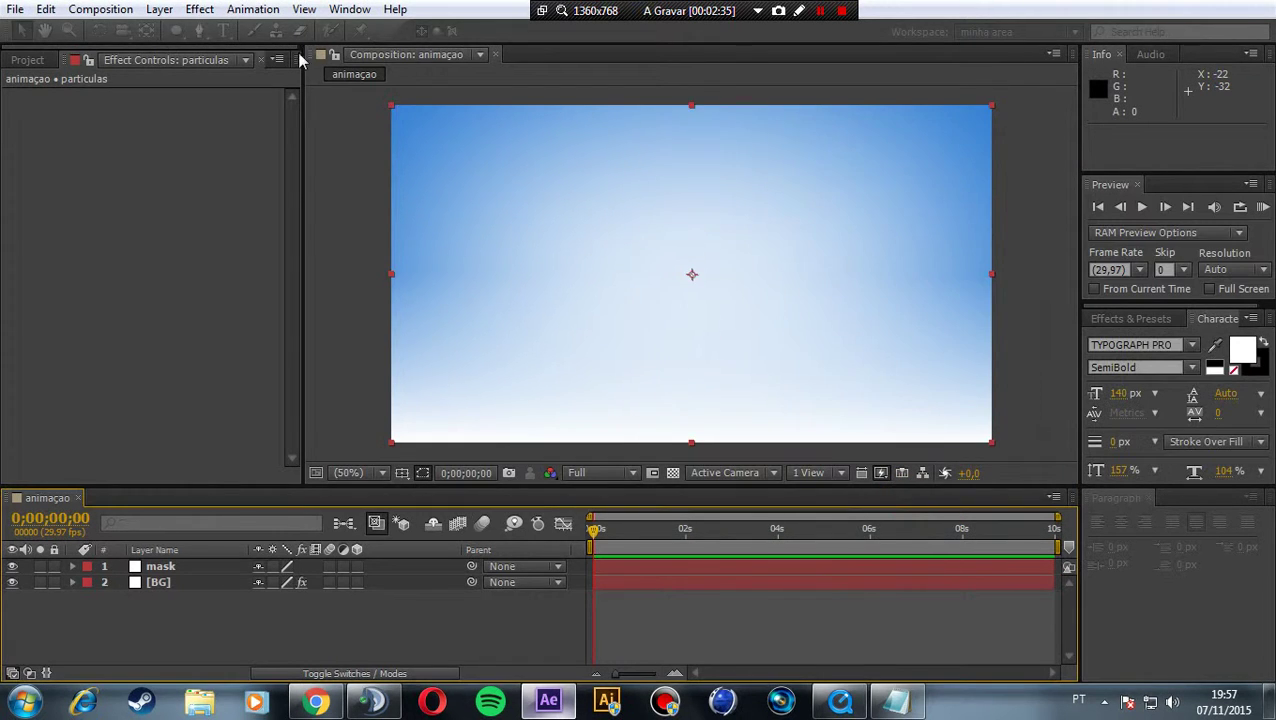
# Apply Simulation > CC Particle World to the particulas solid.
pyautogui.click(200, 9)
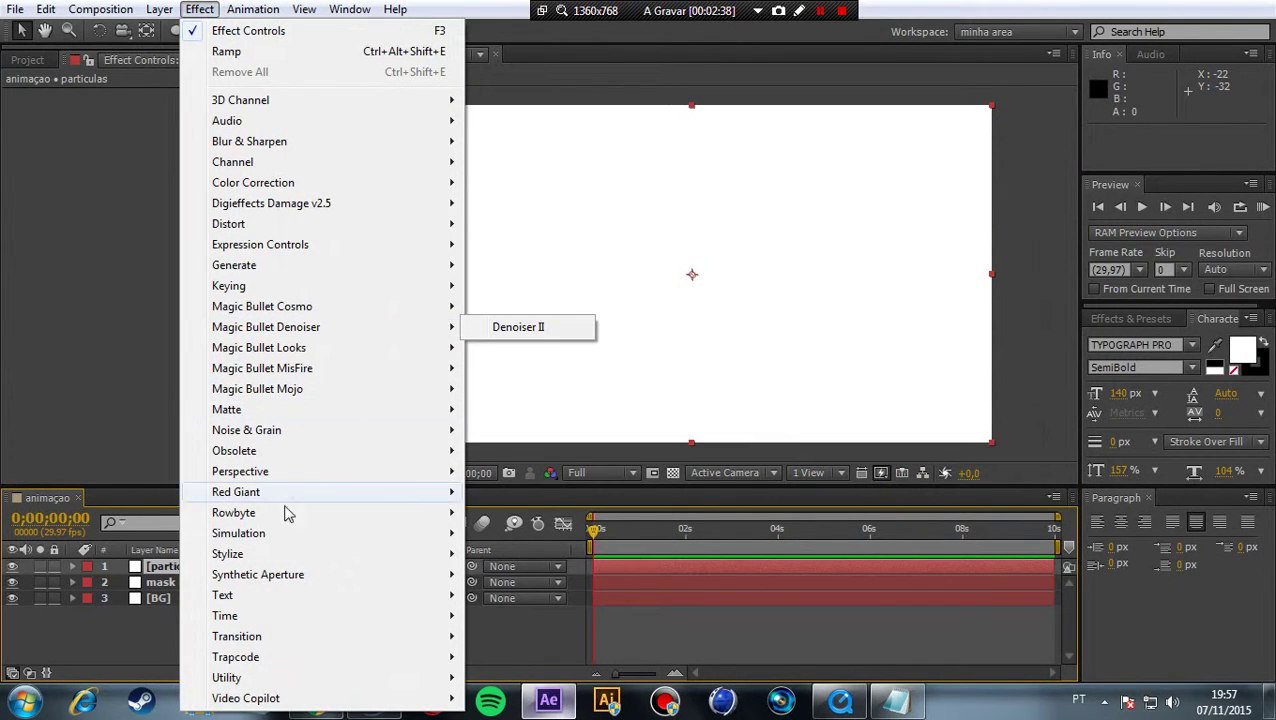
pyautogui.moveTo(268, 534)
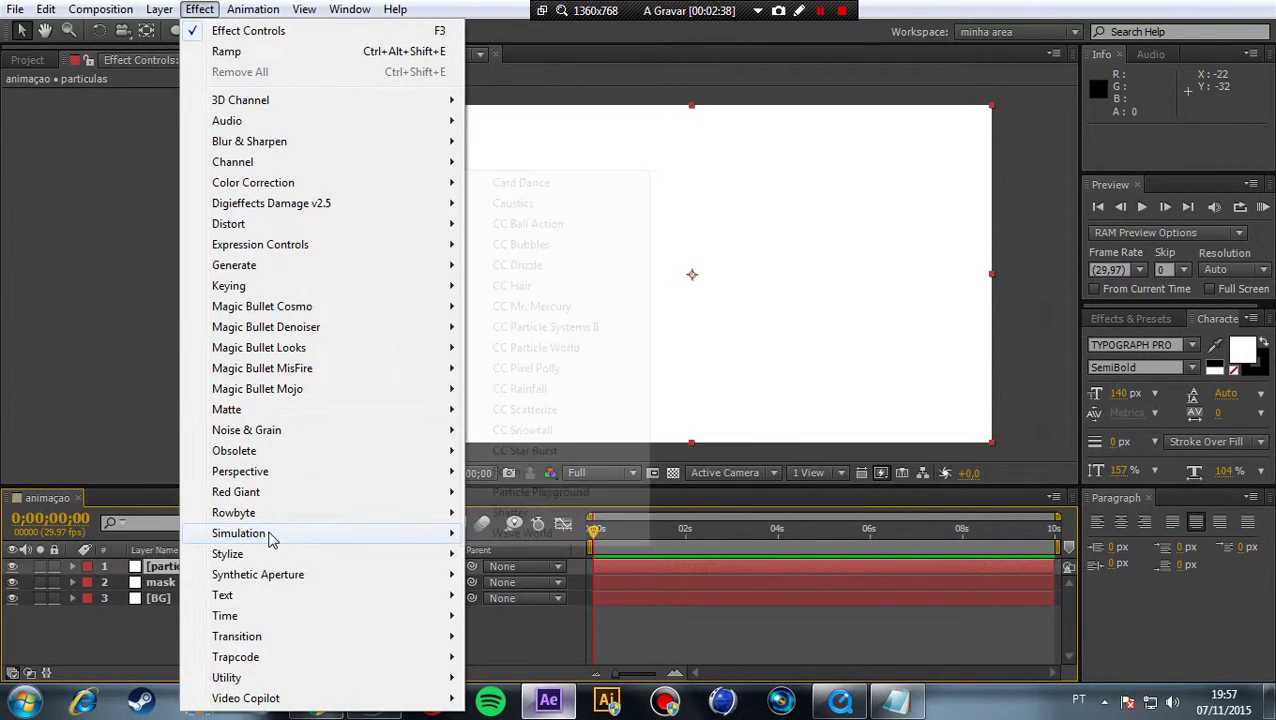
pyautogui.click(572, 350)
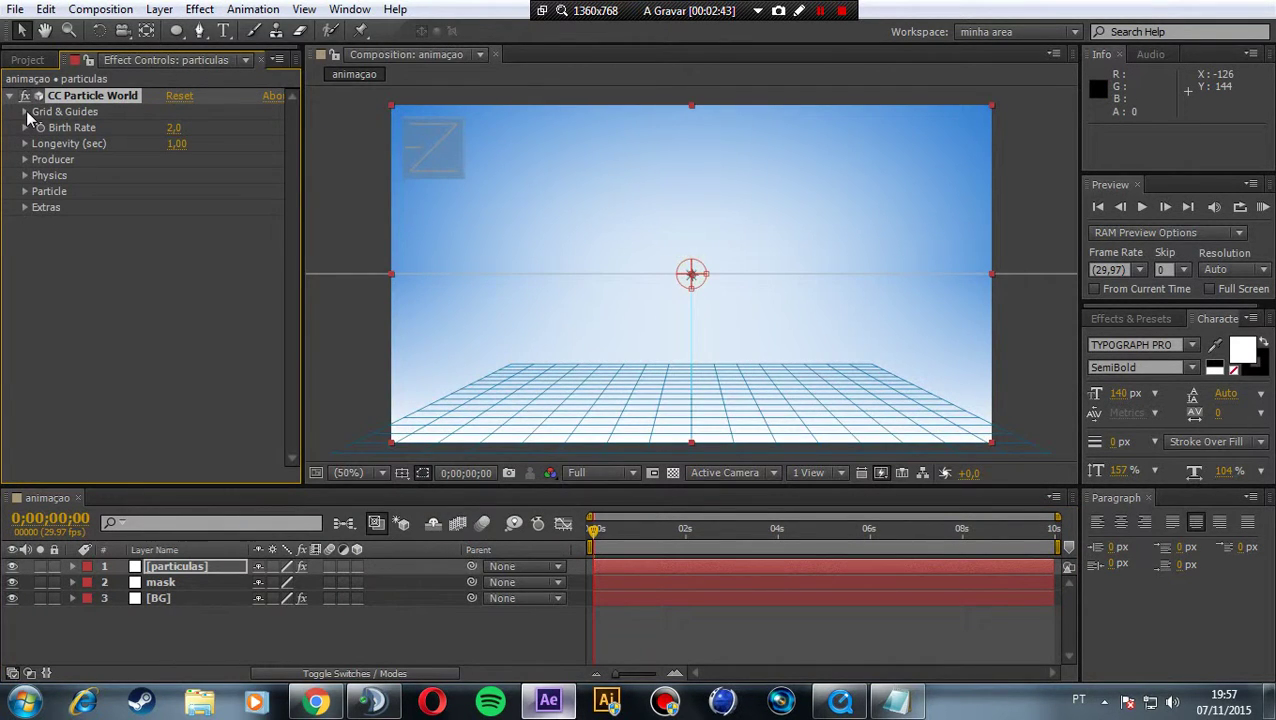
# Turn off Position, Radius, Motion Path, Grid, Horizon and Axis Box guides; set grid to World.
pyautogui.click(26, 111)
pyautogui.click(171, 127)
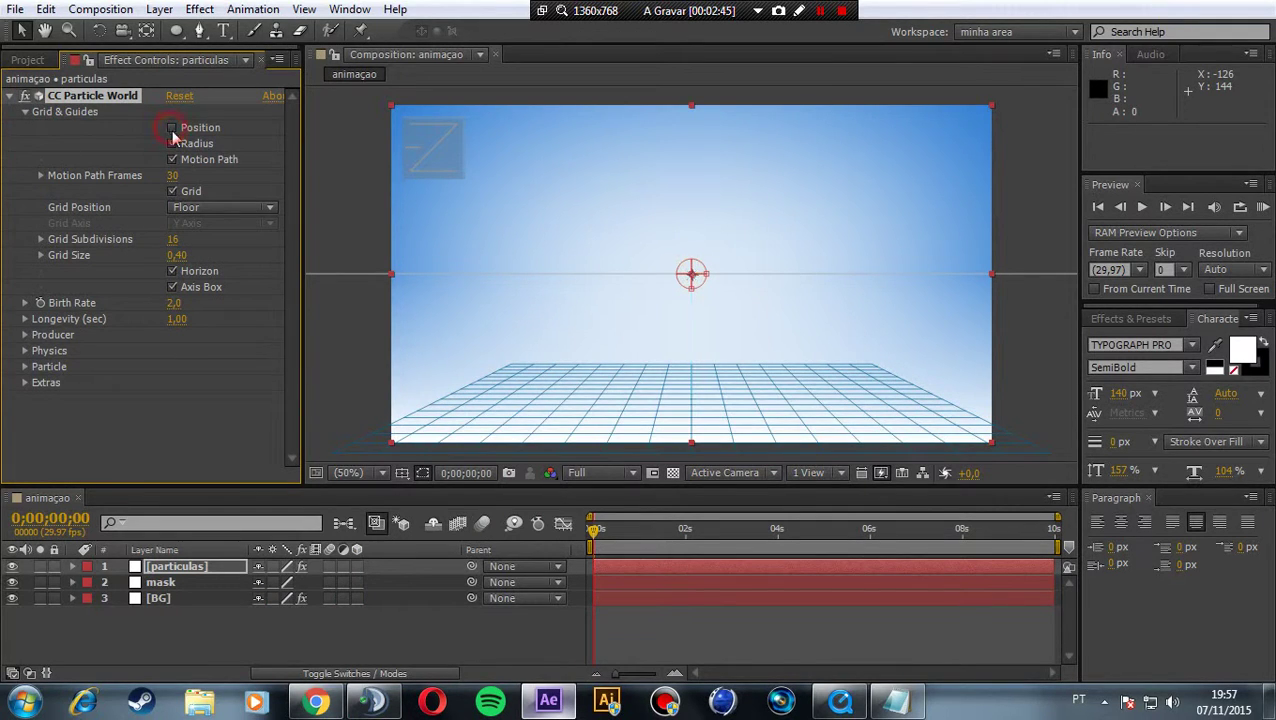
pyautogui.click(172, 143)
pyautogui.click(172, 159)
pyautogui.click(172, 160)
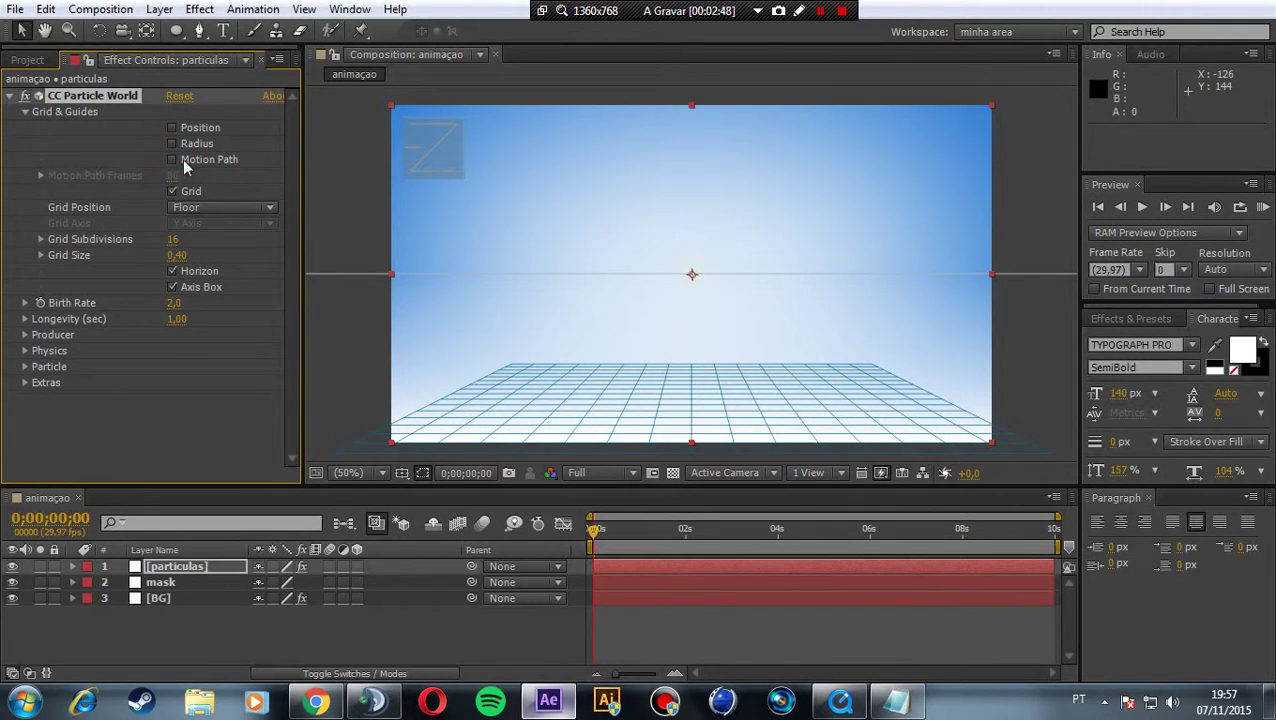
pyautogui.click(200, 211)
pyautogui.click(208, 268)
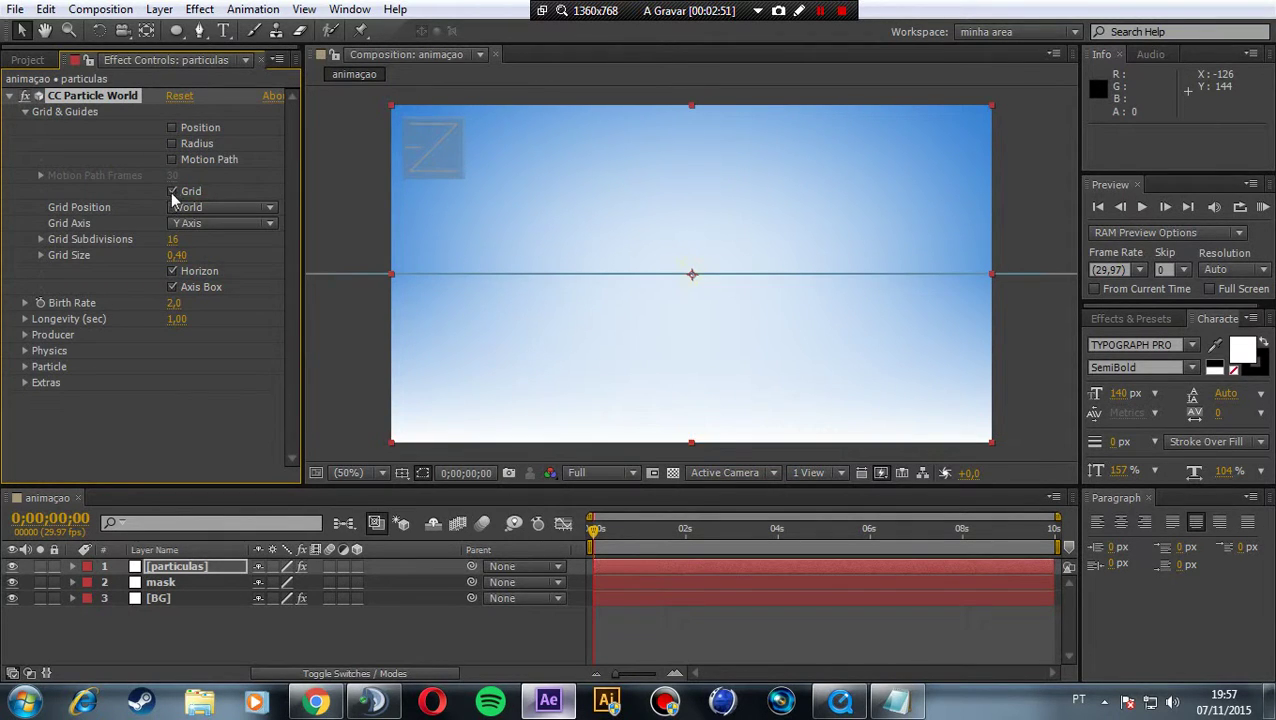
pyautogui.click(172, 191)
pyautogui.click(172, 271)
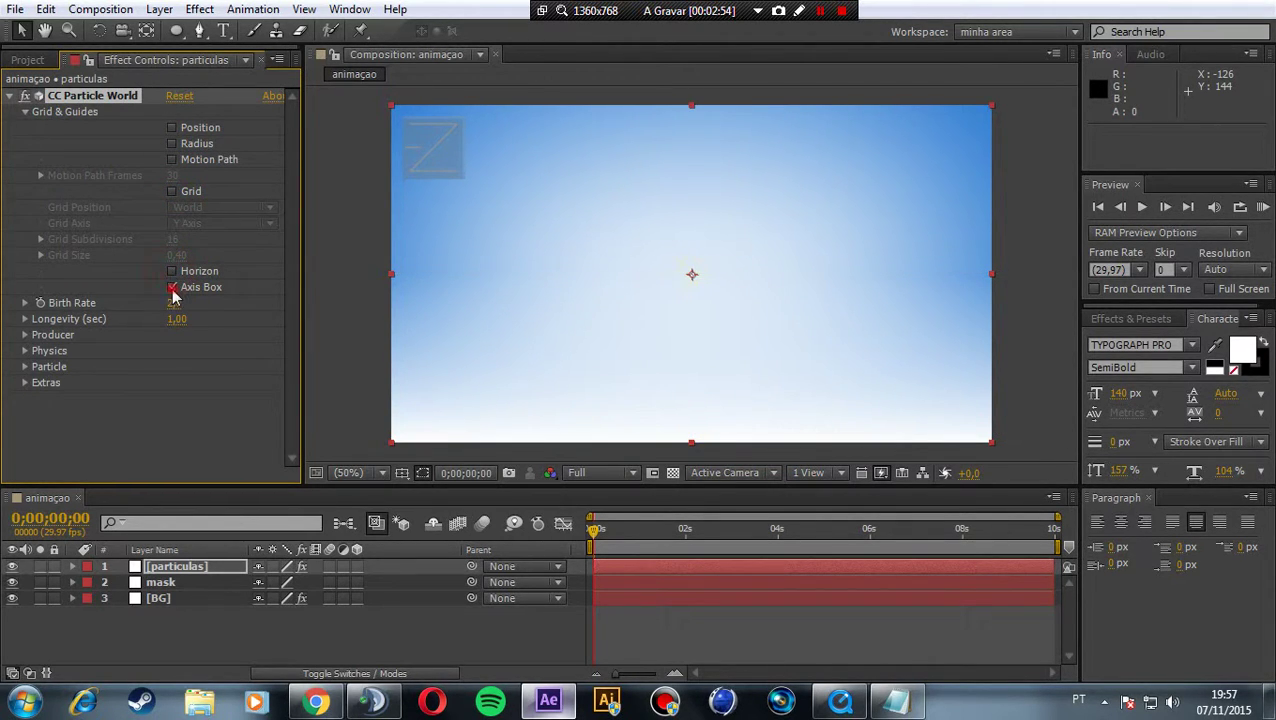
pyautogui.click(172, 287)
pyautogui.click(25, 111)
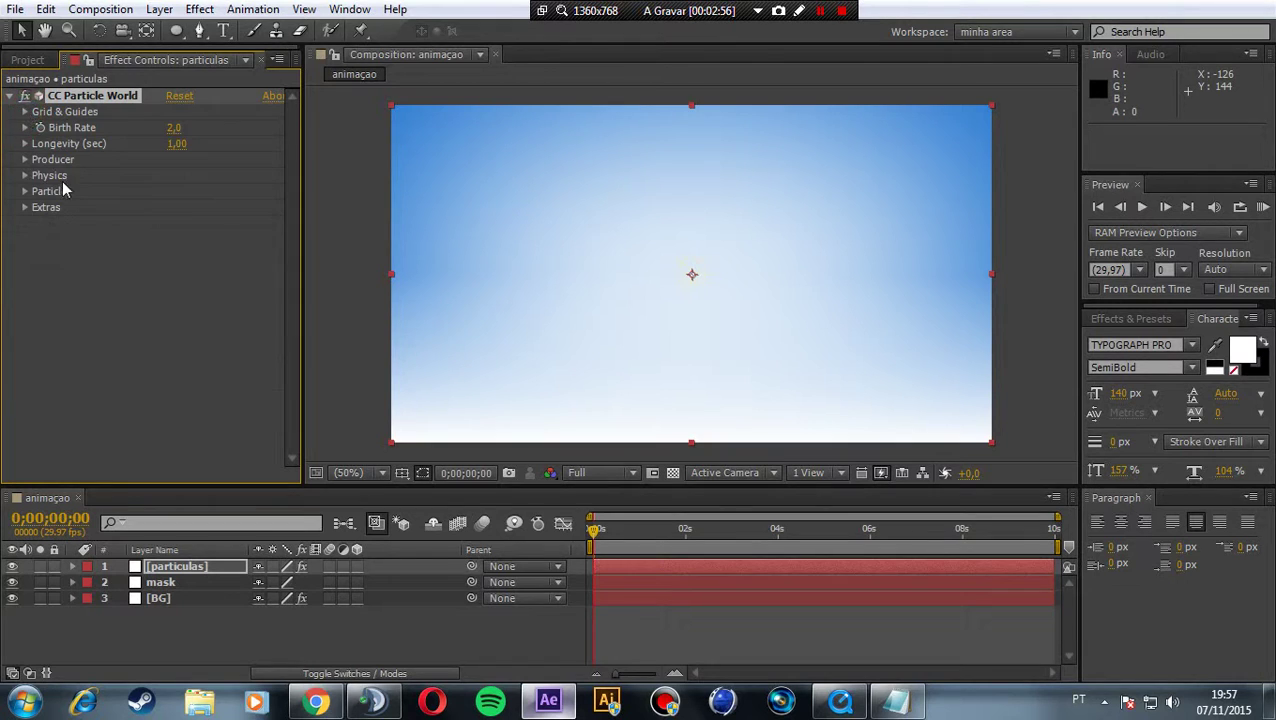
pyautogui.click(25, 191)
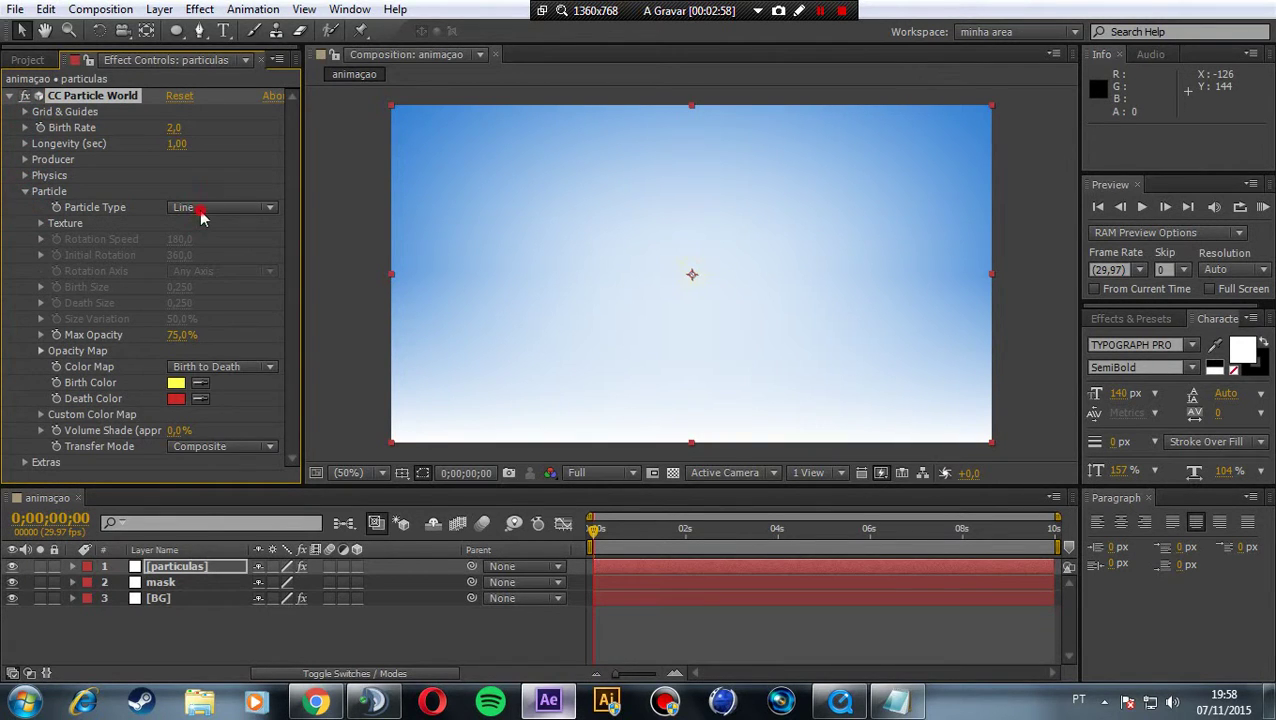
# Make particles Lens Concave with birth and death size 0,100 and 100% size variation.
pyautogui.click(200, 212)
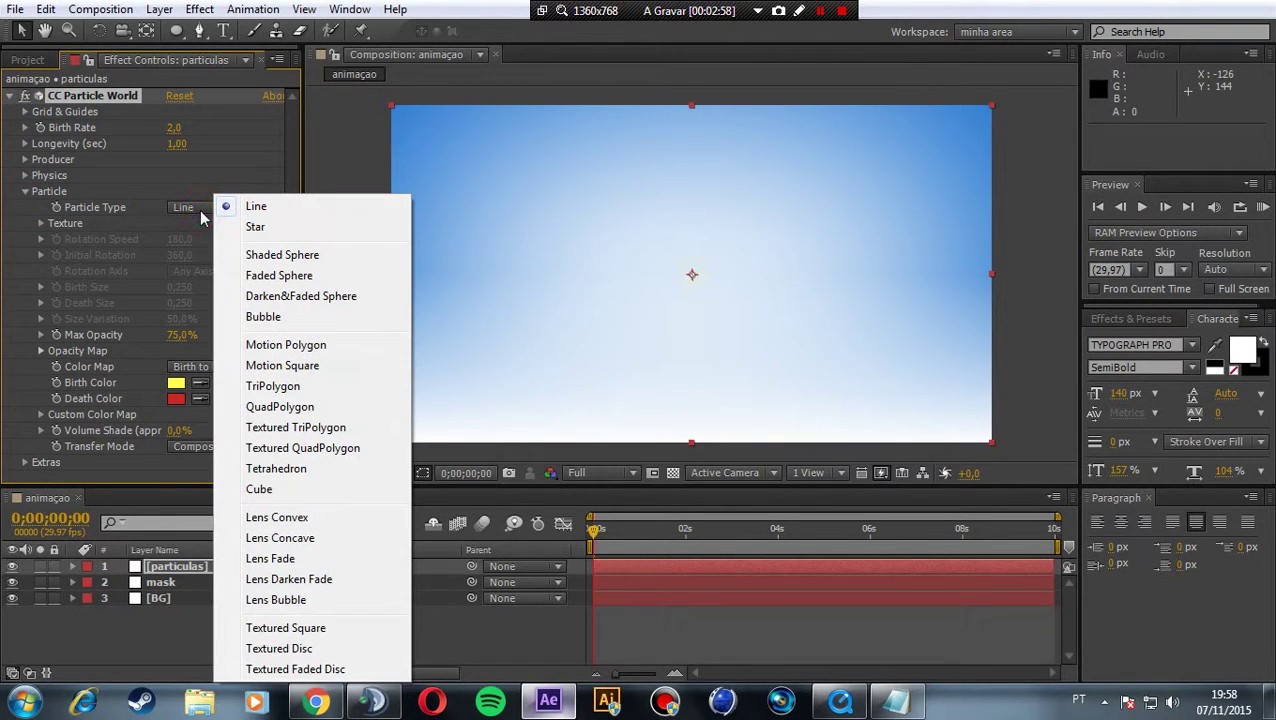
pyautogui.click(280, 538)
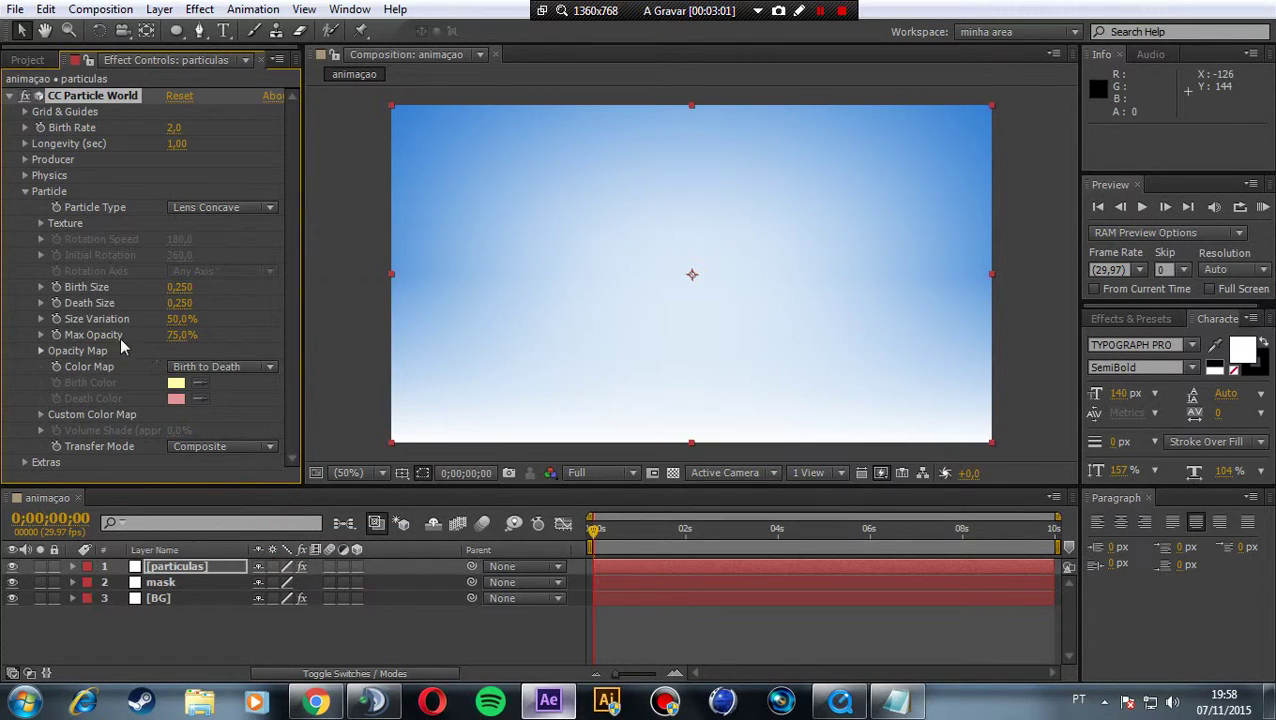
pyautogui.click(180, 287)
pyautogui.write('1')
pyautogui.click(180, 303)
pyautogui.write(',')
pyautogui.click(220, 326)
pyautogui.click(176, 319)
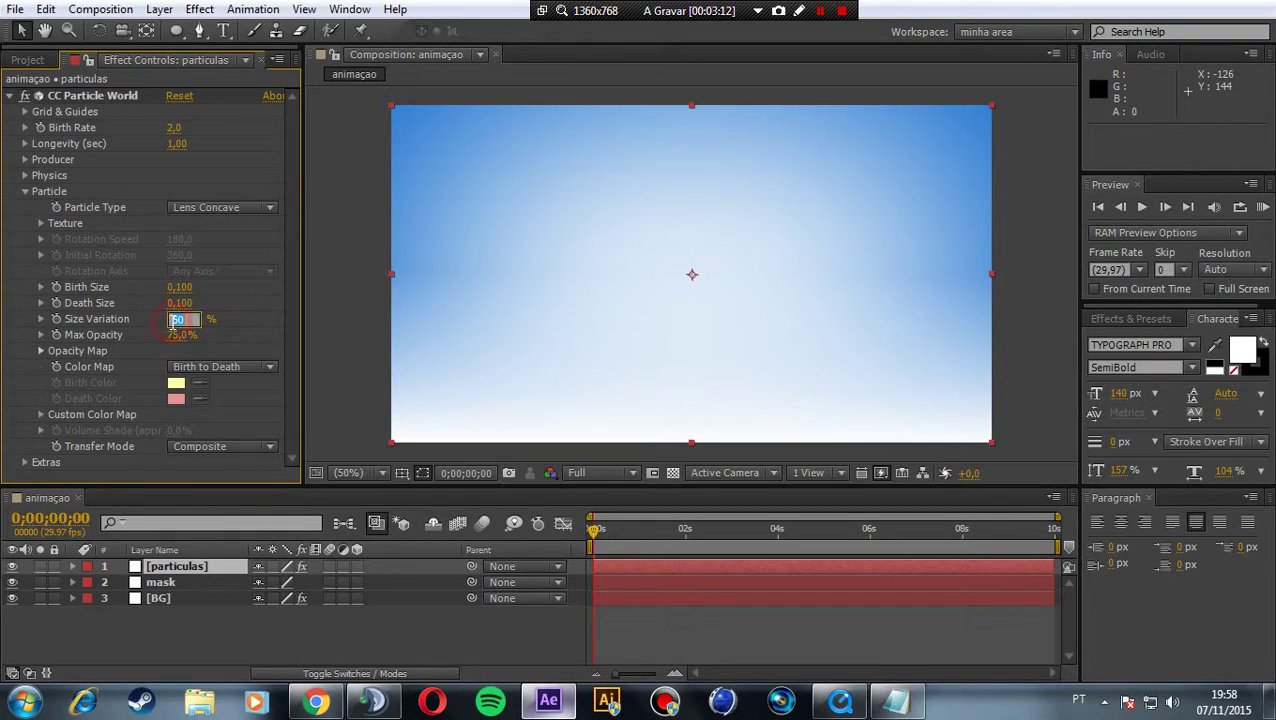
pyautogui.click(238, 327)
# Set CC Particle World physics velocity to 0 and change the gravity value.
pyautogui.click(25, 191)
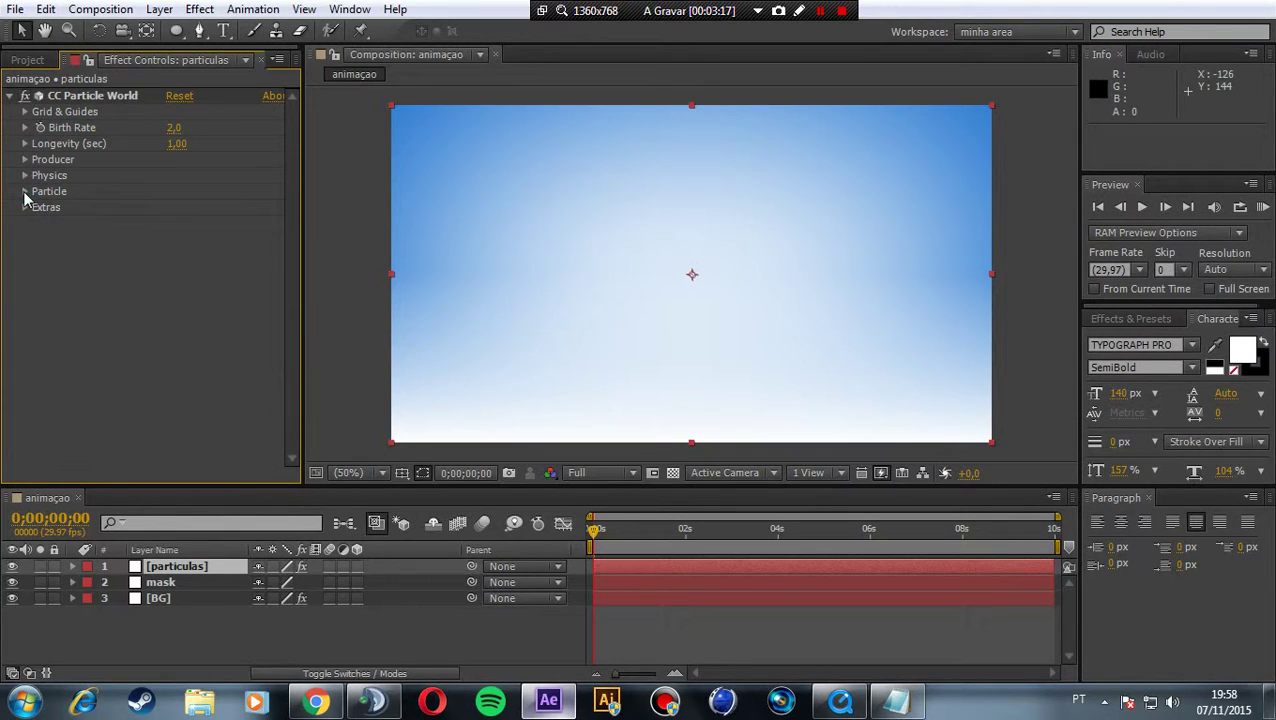
pyautogui.click(25, 176)
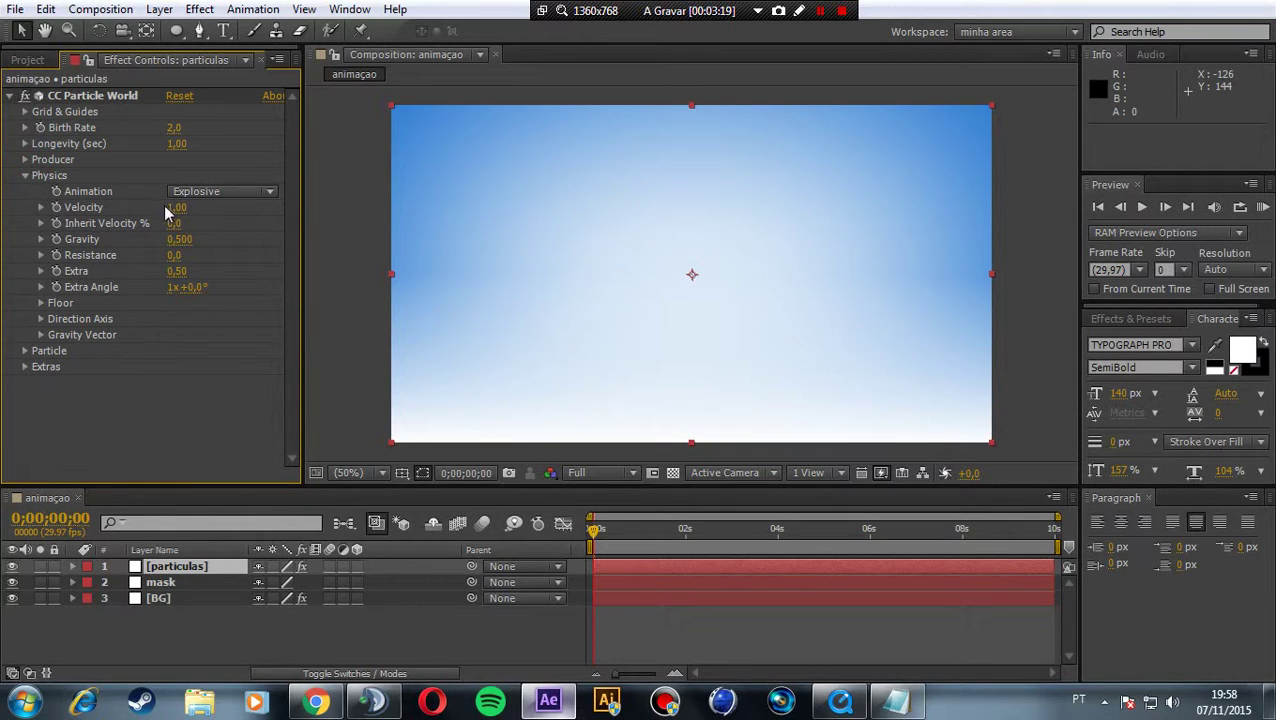
pyautogui.click(176, 207)
pyautogui.press('Return')
pyautogui.click(178, 241)
pyautogui.press('Return')
pyautogui.click(25, 175)
# Expand Producer, move the playhead to 2 seconds and solo the particulas layer.
pyautogui.click(24, 162)
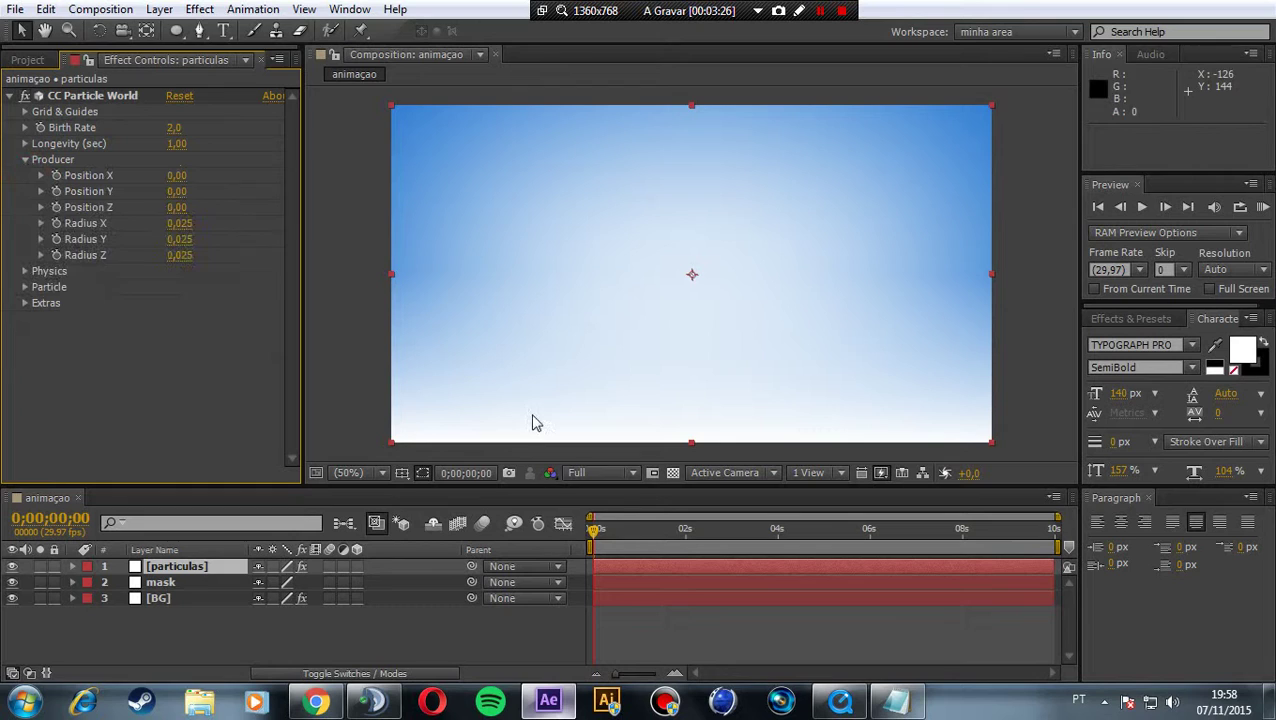
pyautogui.click(685, 541)
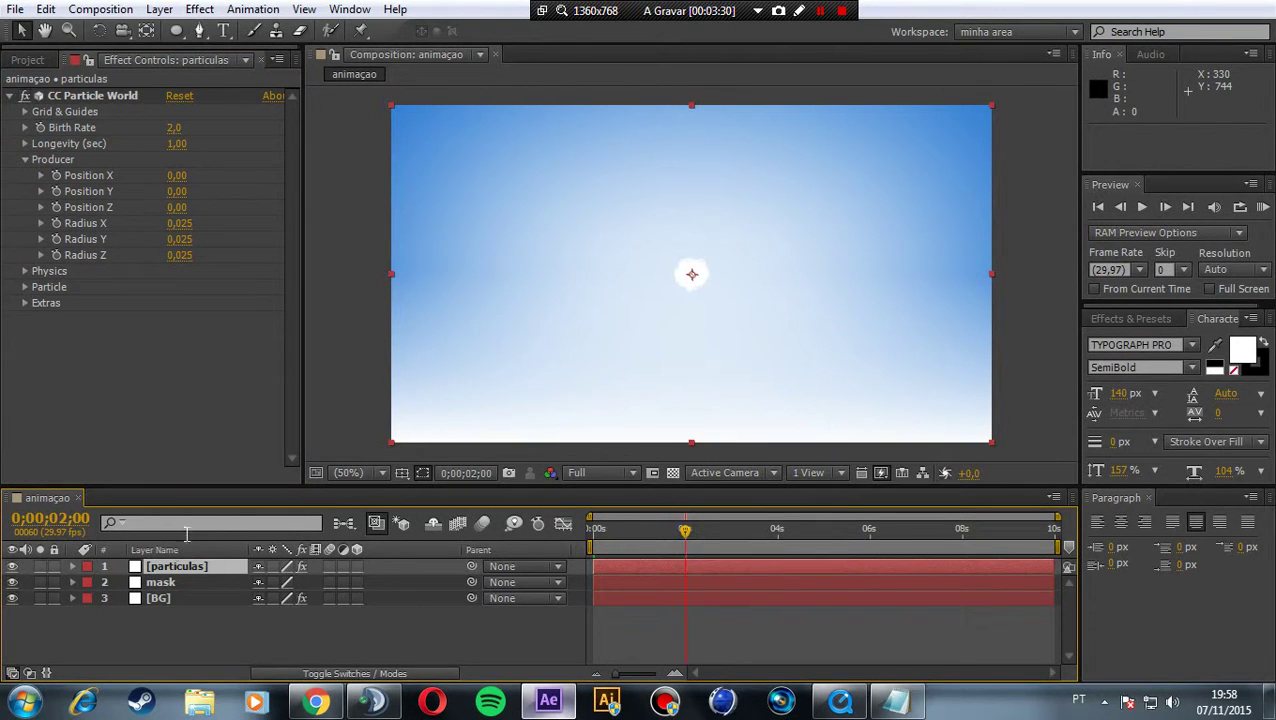
pyautogui.click(39, 567)
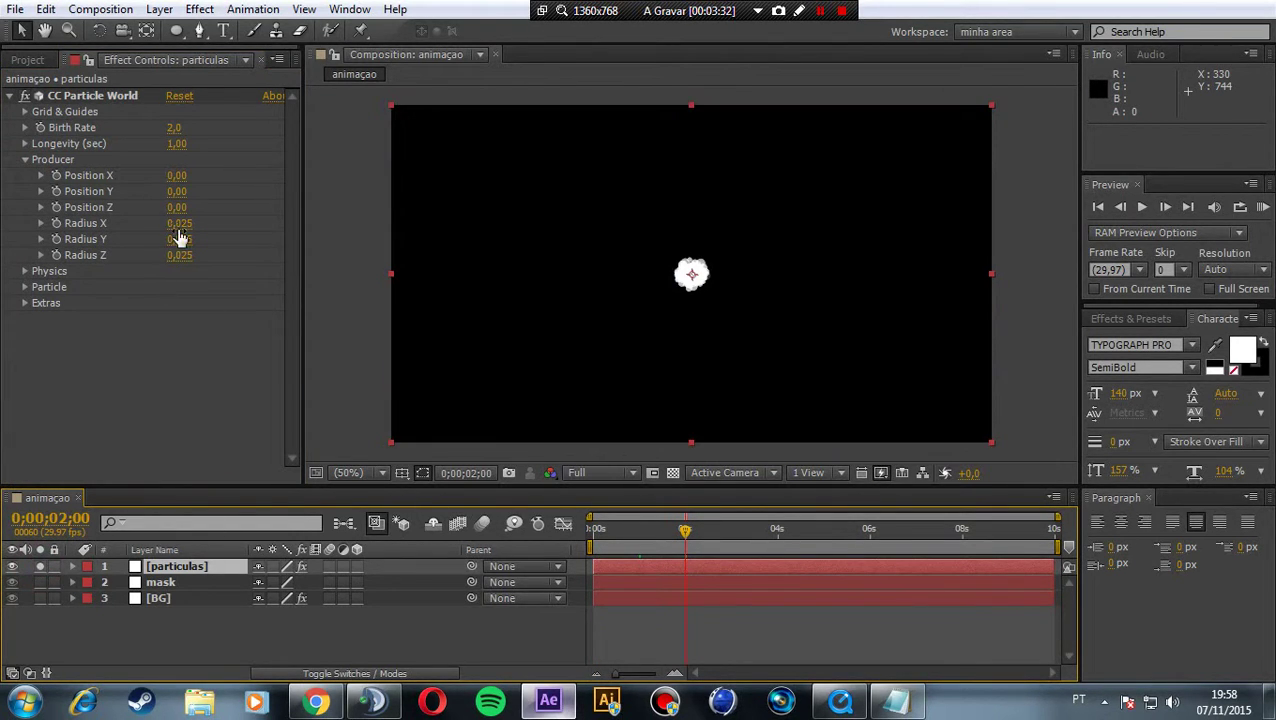
# Set Producer radii to X 0,655, Y 0,495, Z 0,855 and unsolo particulas.
pyautogui.moveTo(178, 226)
pyautogui.mouseDown()
pyautogui.moveTo(170, 245)
pyautogui.moveTo(197, 258)
pyautogui.moveTo(238, 252)
pyautogui.mouseUp()
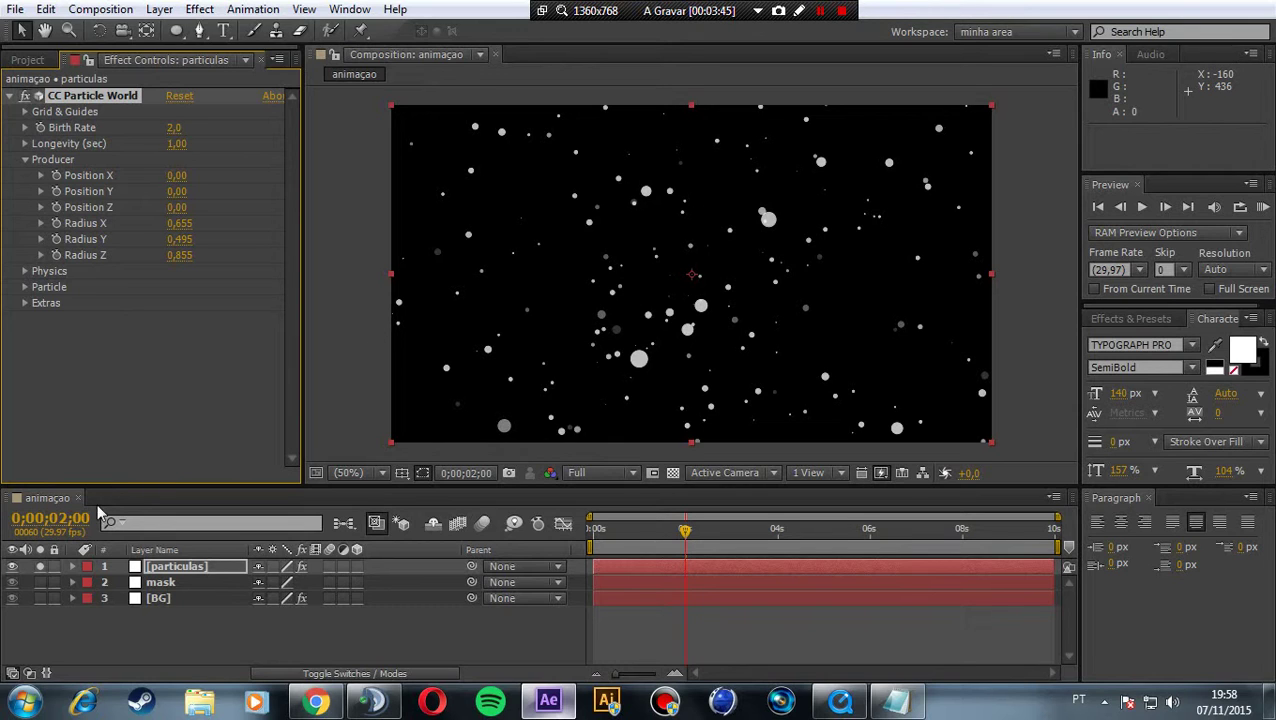
pyautogui.click(39, 568)
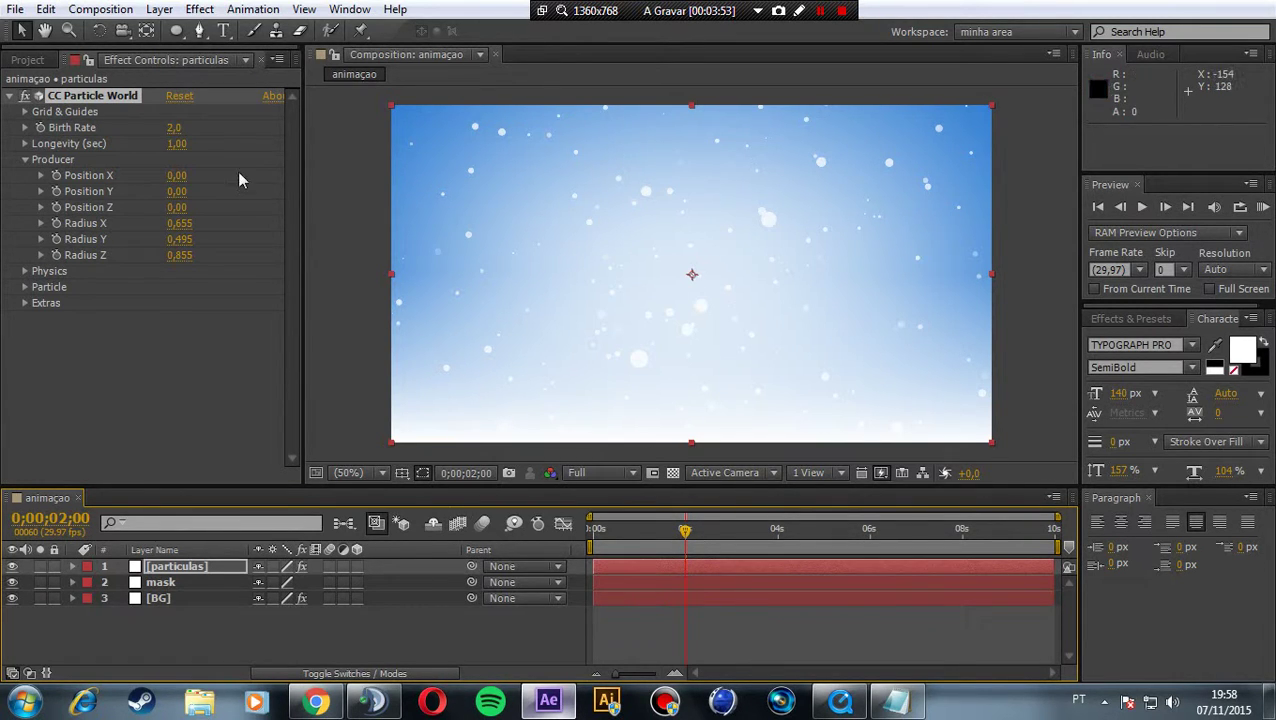
pyautogui.click(25, 161)
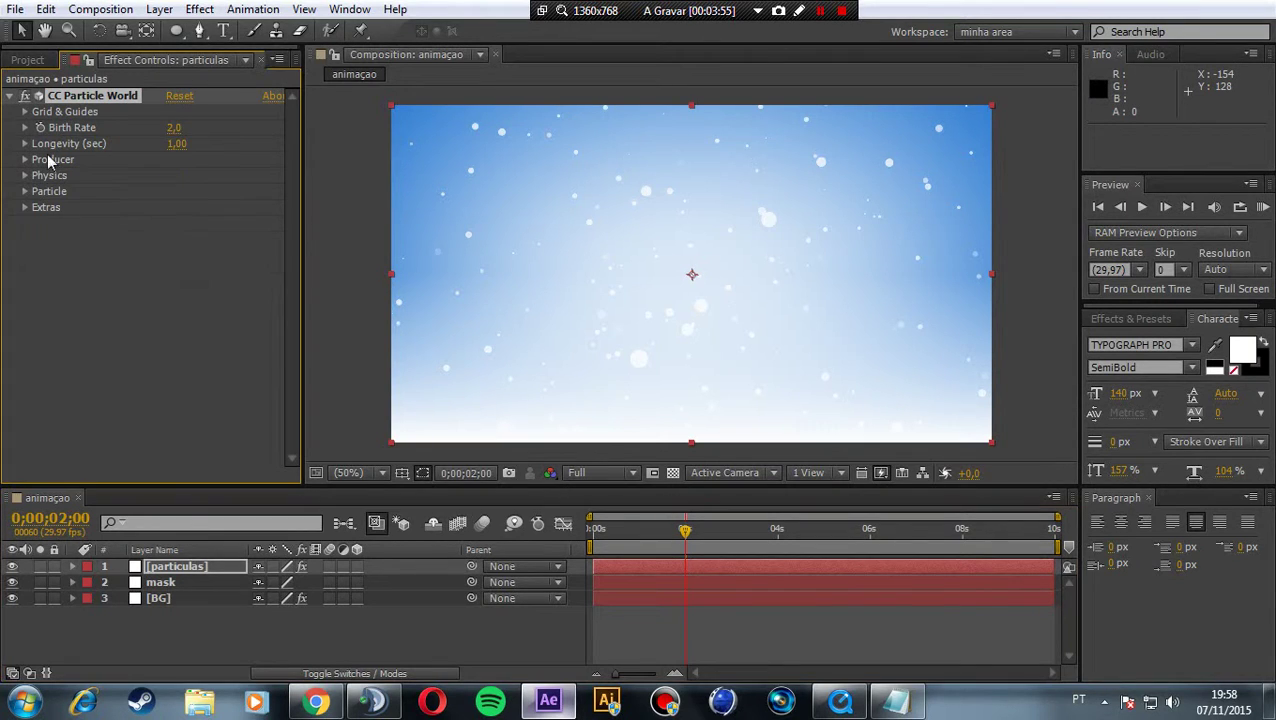
# Set Longevity to 20 and keyframe Birth Rate dropping to 0 one frame later.
pyautogui.click(176, 146)
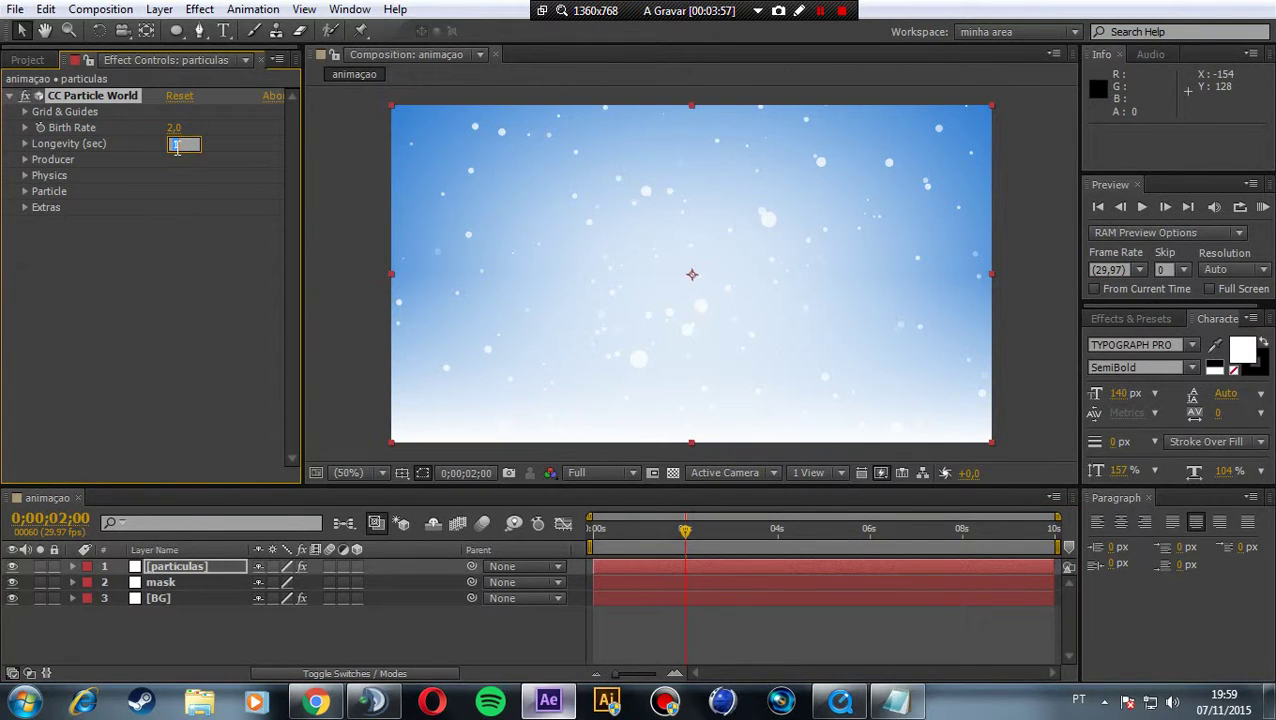
pyautogui.write('20')
pyautogui.click(193, 271)
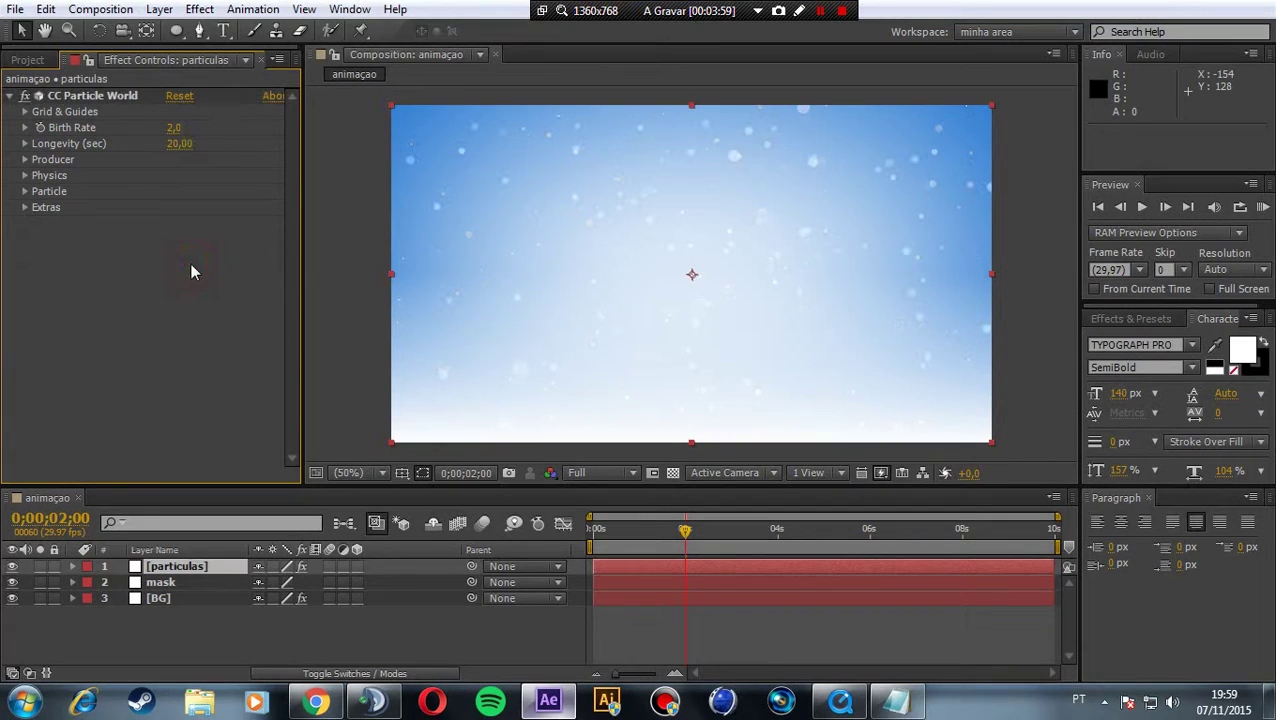
pyautogui.click(40, 128)
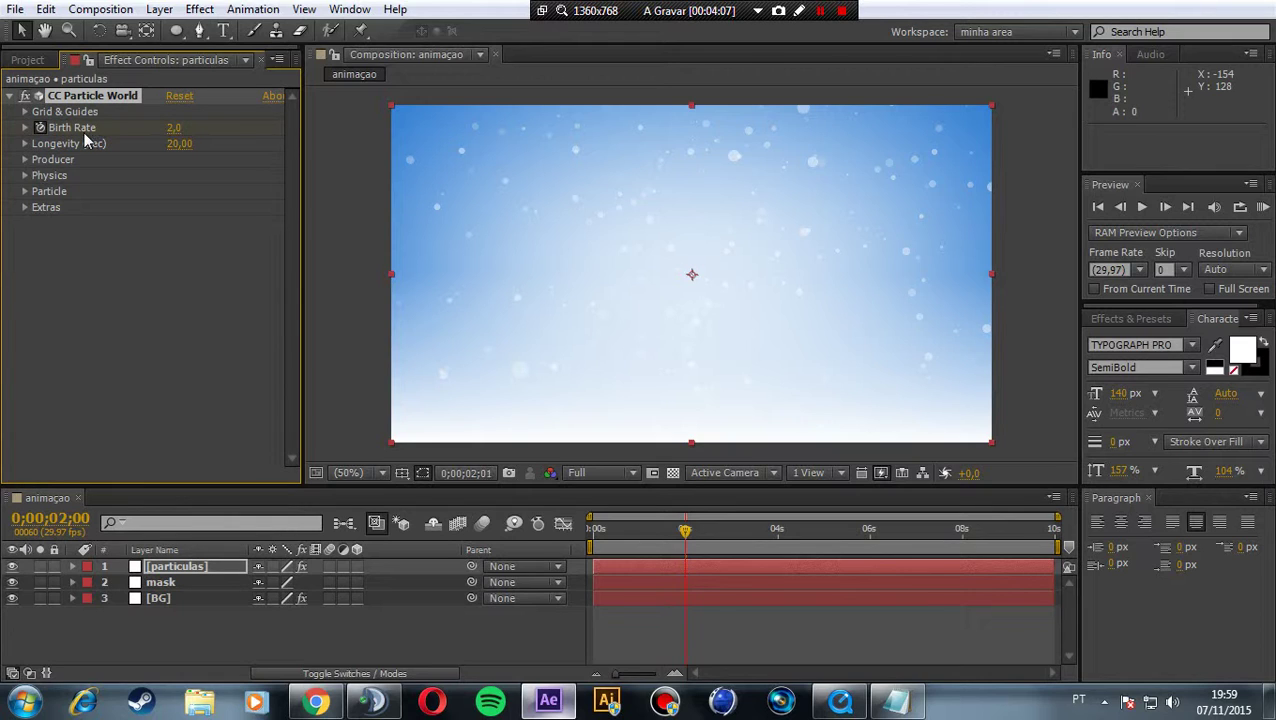
pyautogui.press('pagedown')
pyautogui.click(174, 129)
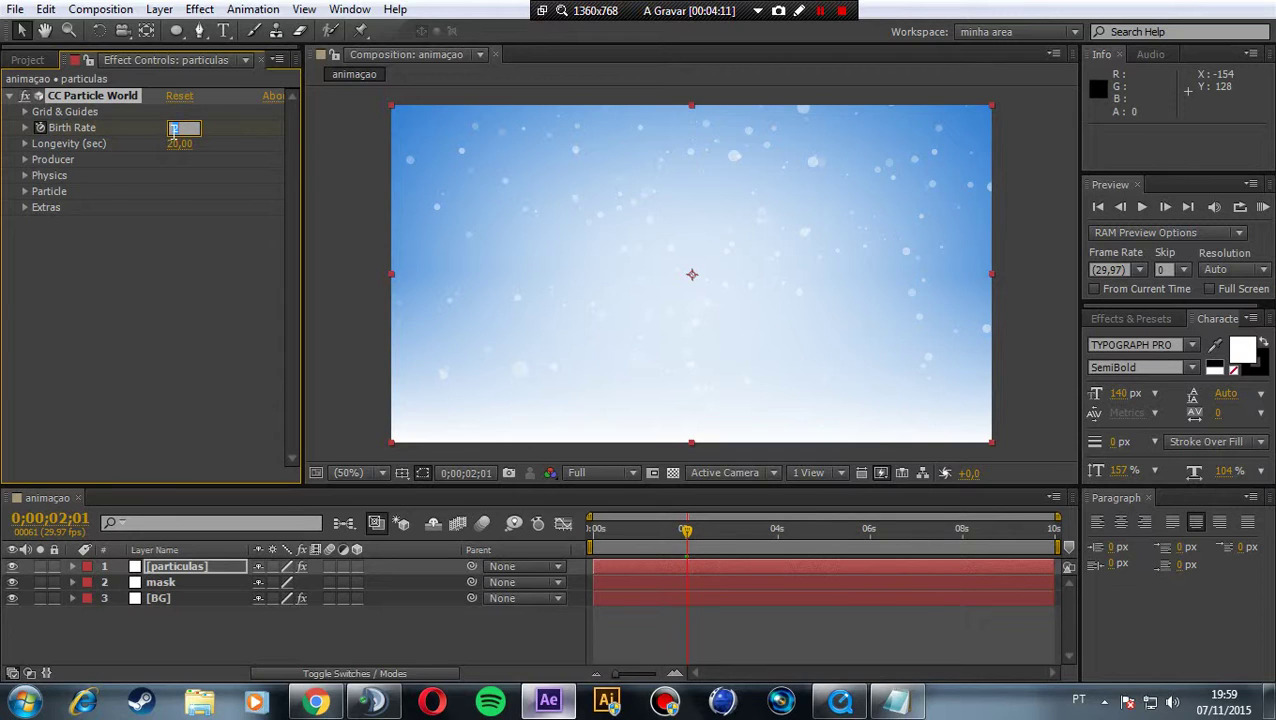
pyautogui.write('0')
pyautogui.click(211, 195)
pyautogui.press('u')
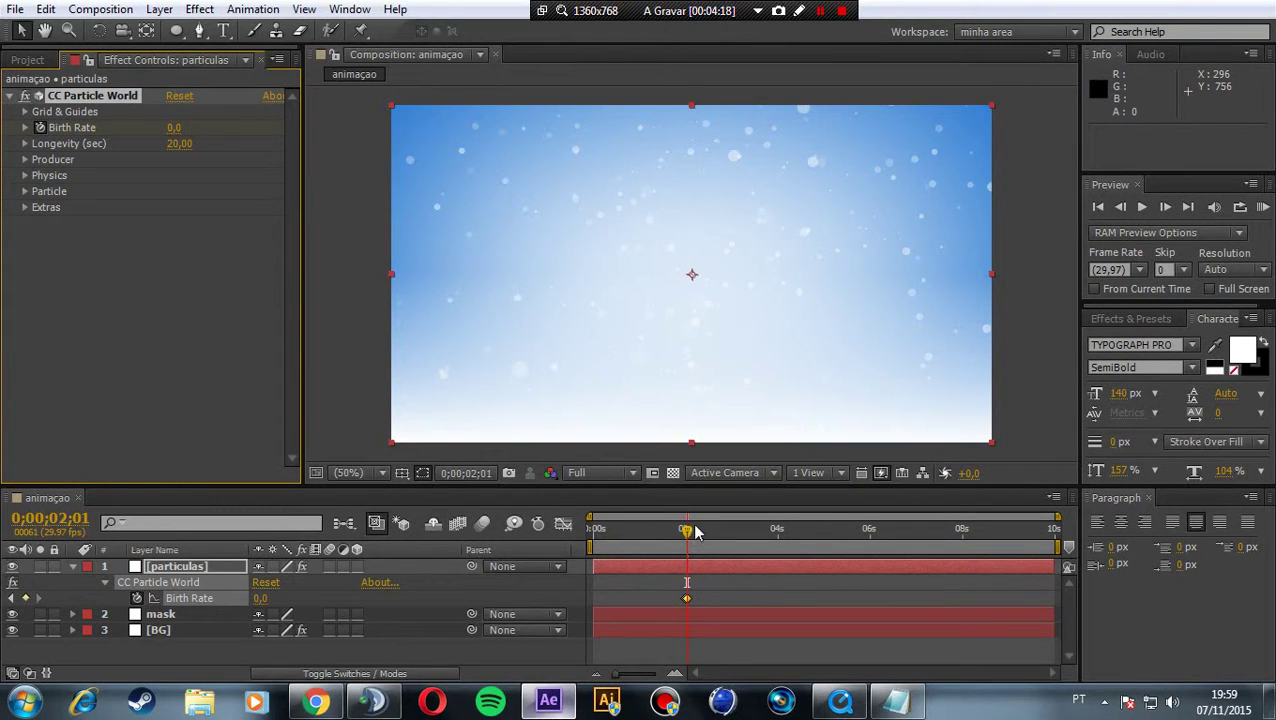
# Start the particulas layer about two seconds early, extend it to the comp end, and collapse it.
pyautogui.moveTo(688, 540); pyautogui.dragTo(579, 531)
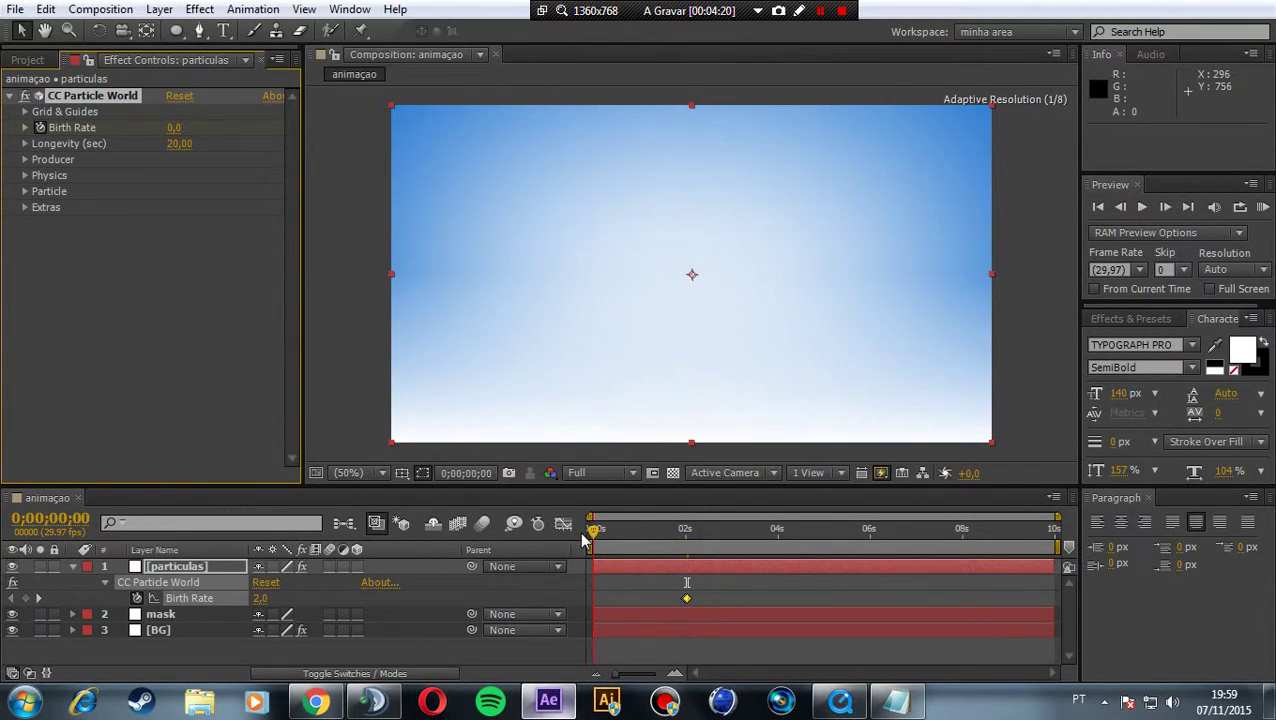
pyautogui.moveTo(686, 569); pyautogui.dragTo(590, 575)
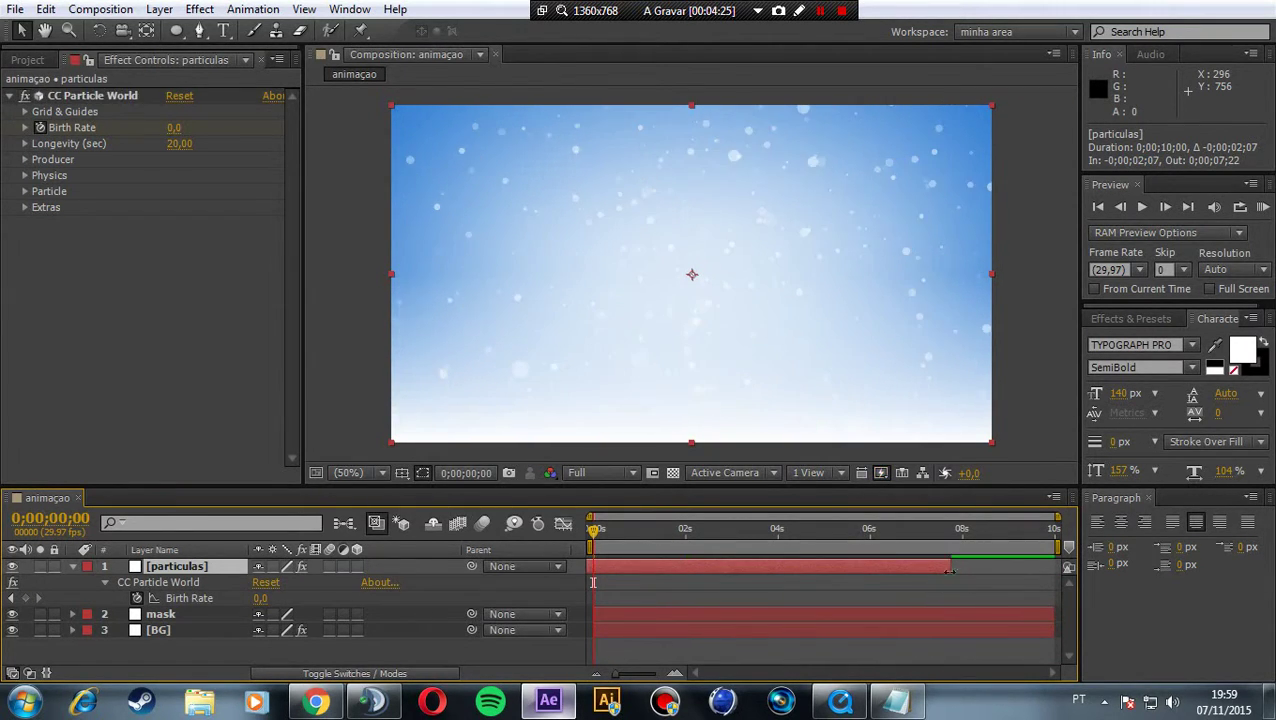
pyautogui.moveTo(948, 571); pyautogui.dragTo(1054, 569)
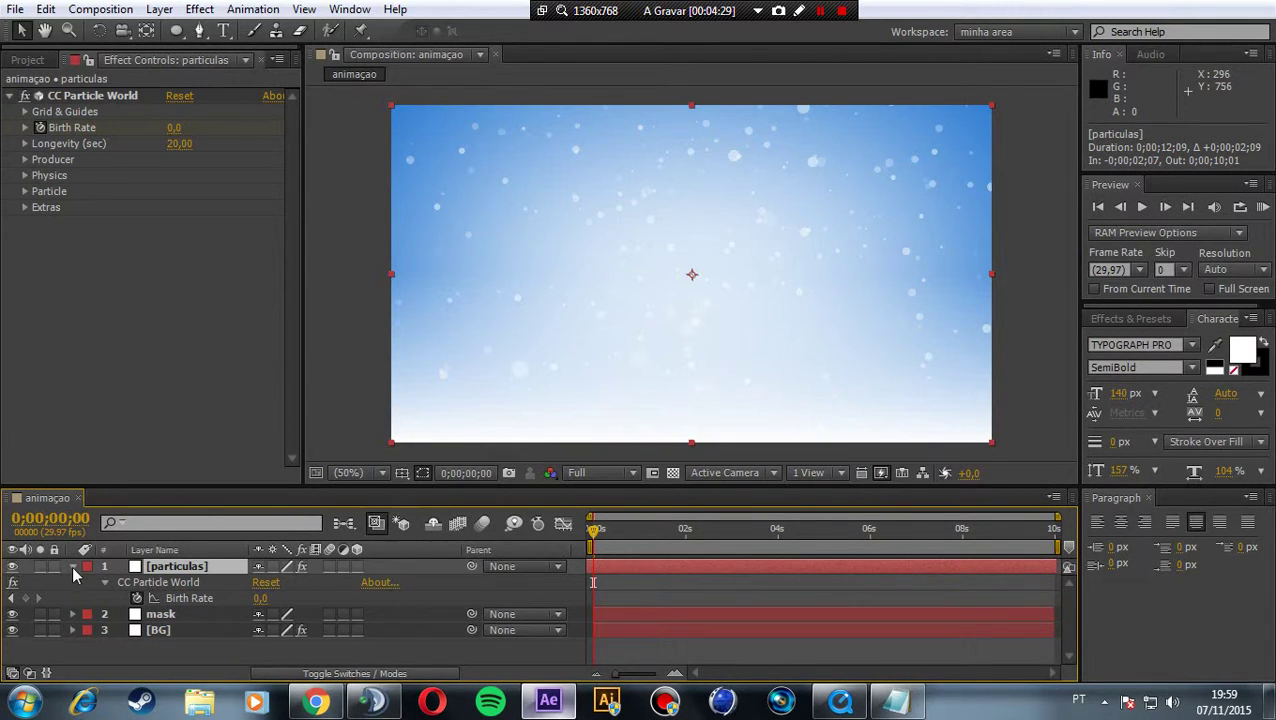
pyautogui.click(72, 566)
pyautogui.click(611, 628)
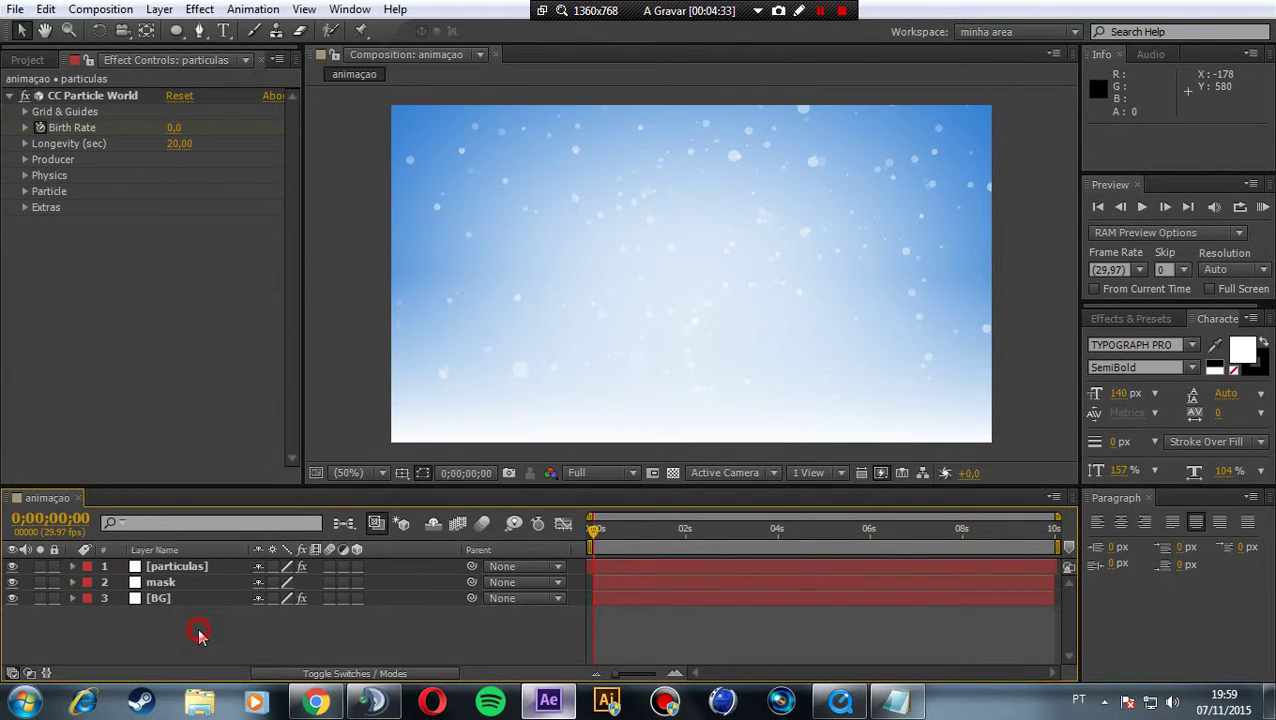
# Add a white WELCOME text layer near the top and shift it slightly left.
pyautogui.click(224, 31)
pyautogui.click(560, 260)
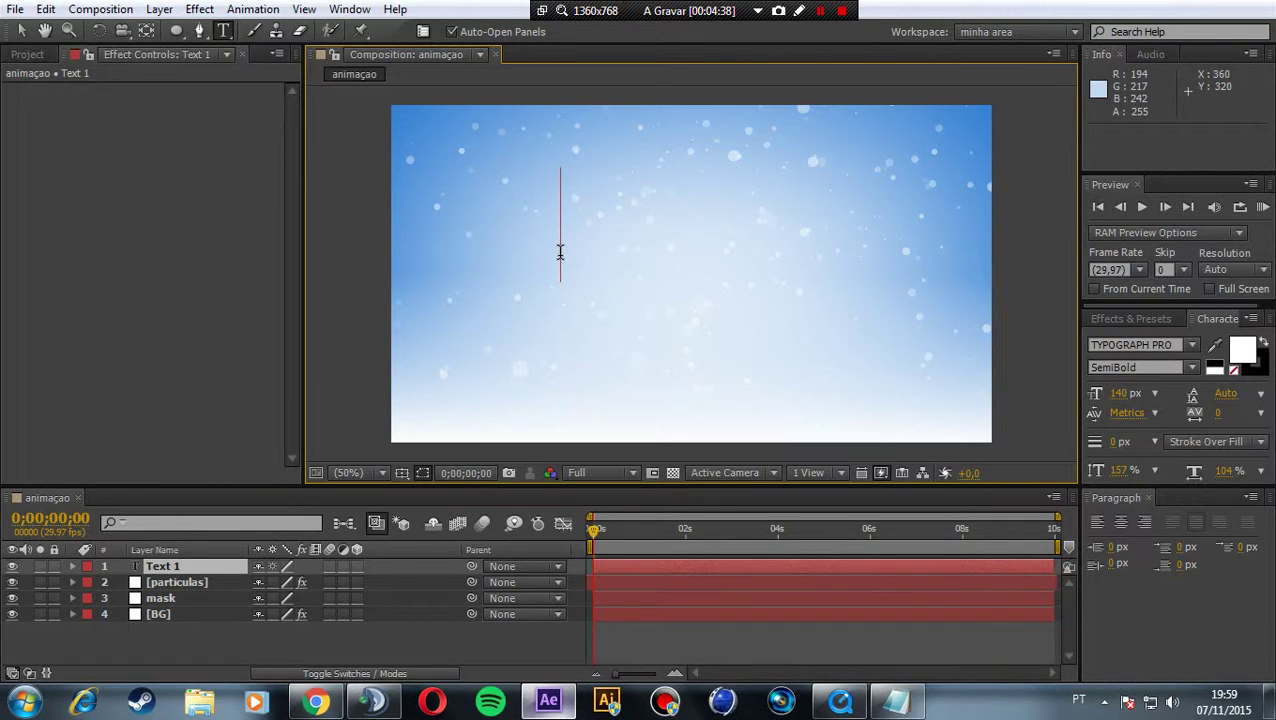
pyautogui.write('W')
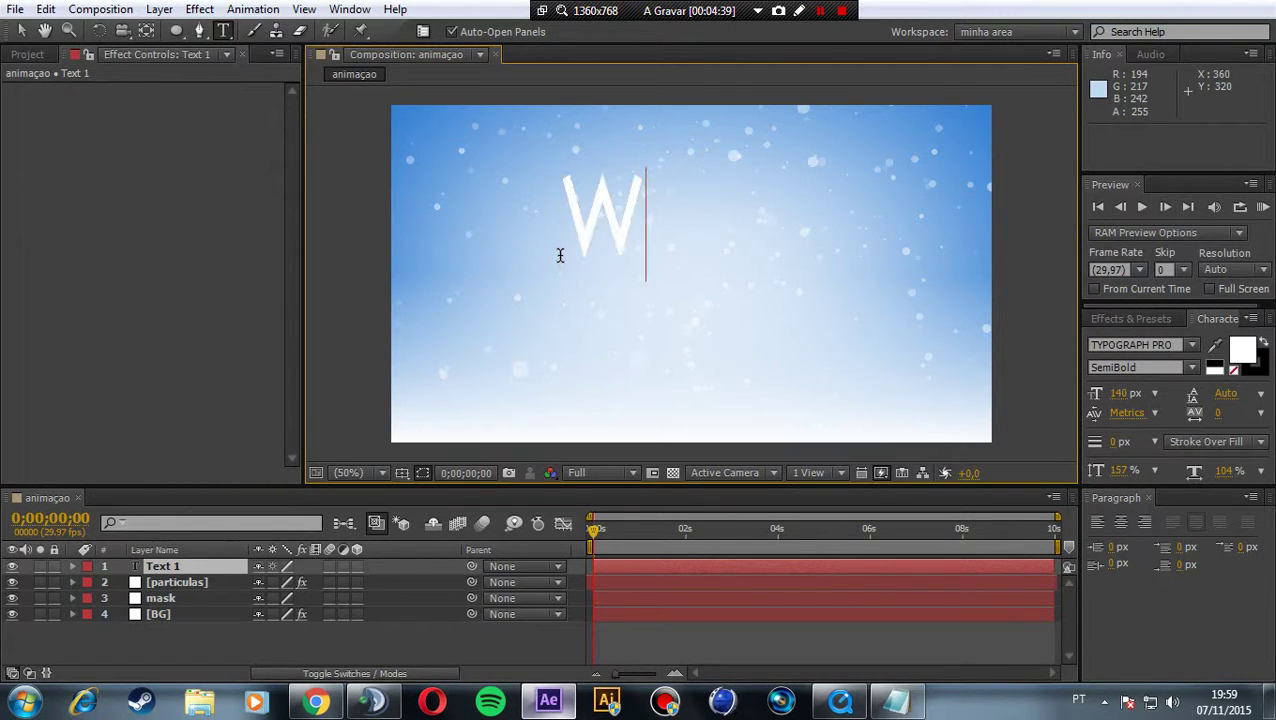
pyautogui.write('ELCO')
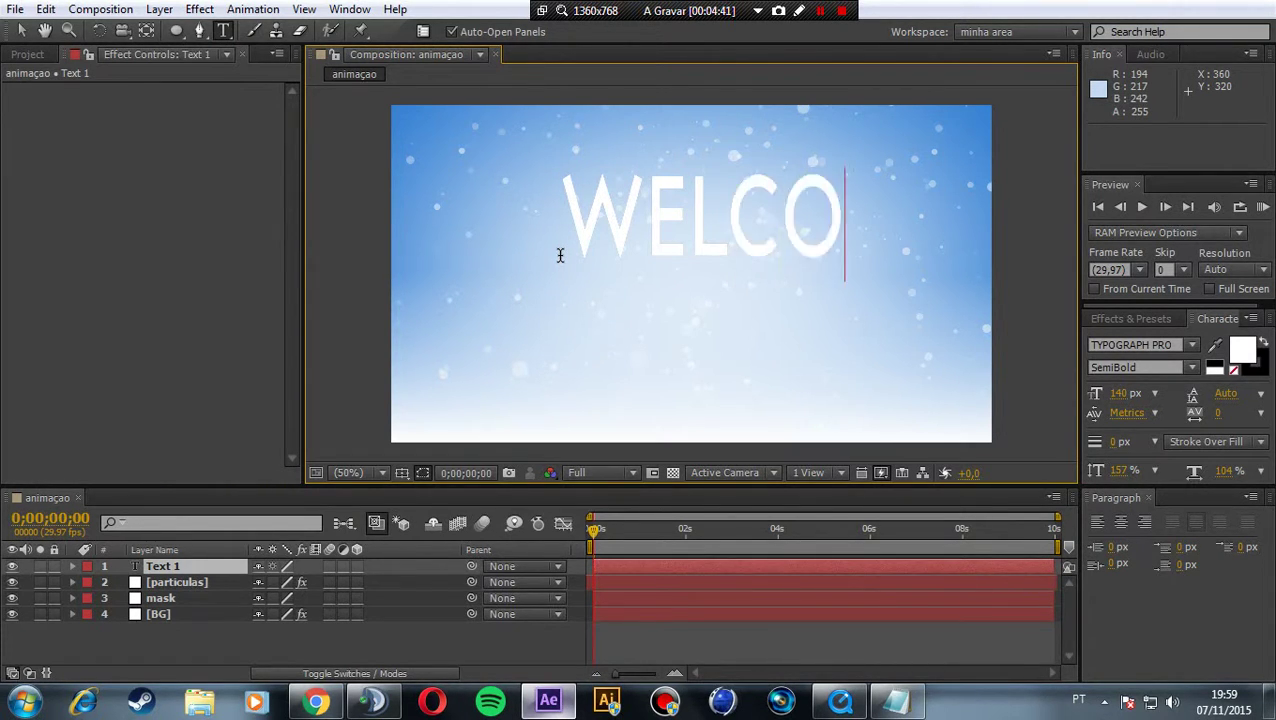
pyautogui.write('ME')
pyautogui.click(21, 30)
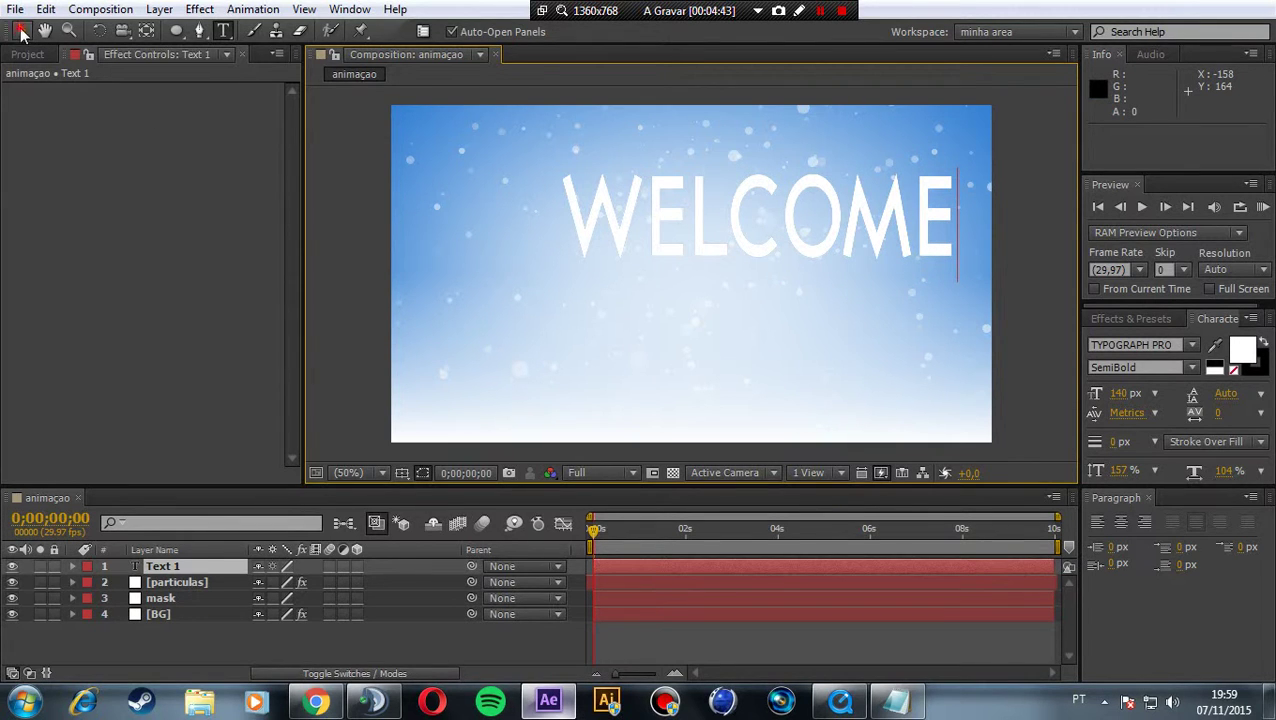
pyautogui.moveTo(784, 226)
pyautogui.mouseDown()
pyautogui.moveTo(712, 228)
pyautogui.moveTo(728, 228)
pyautogui.mouseUp()
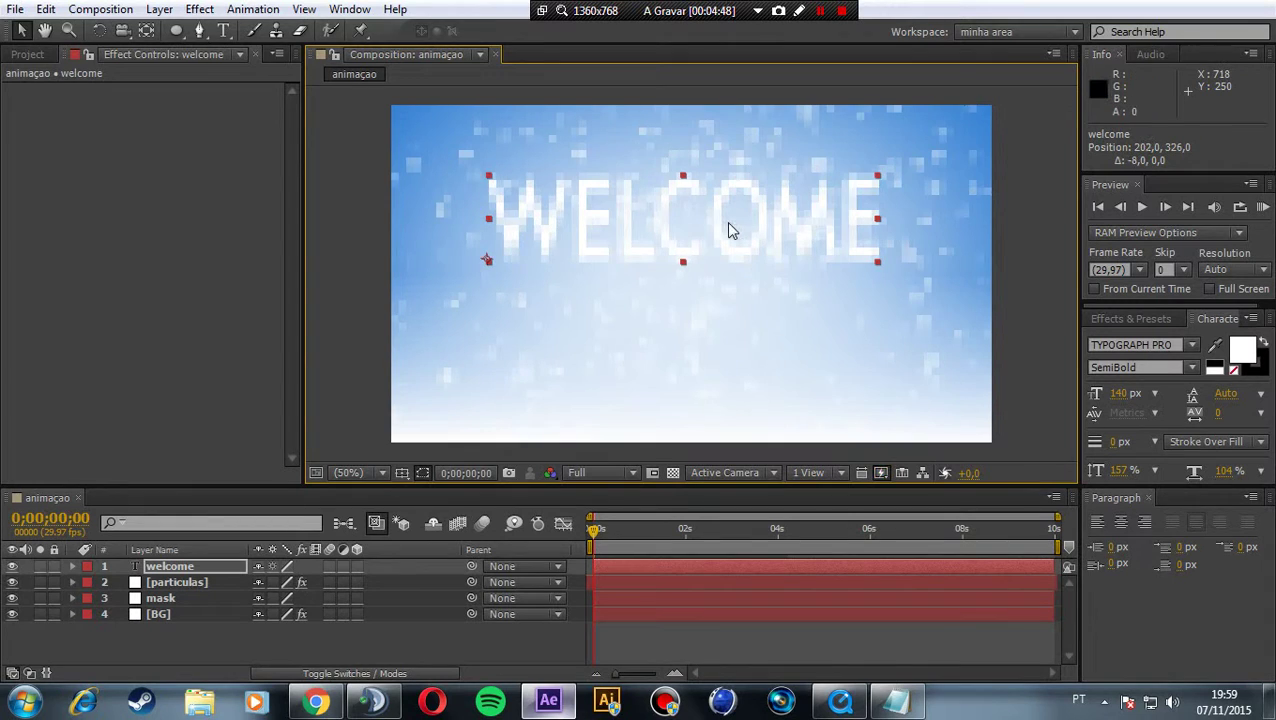
# Duplicate the WELCOME layer and retype the copy as 'to my chanell'.
pyautogui.click(188, 566)
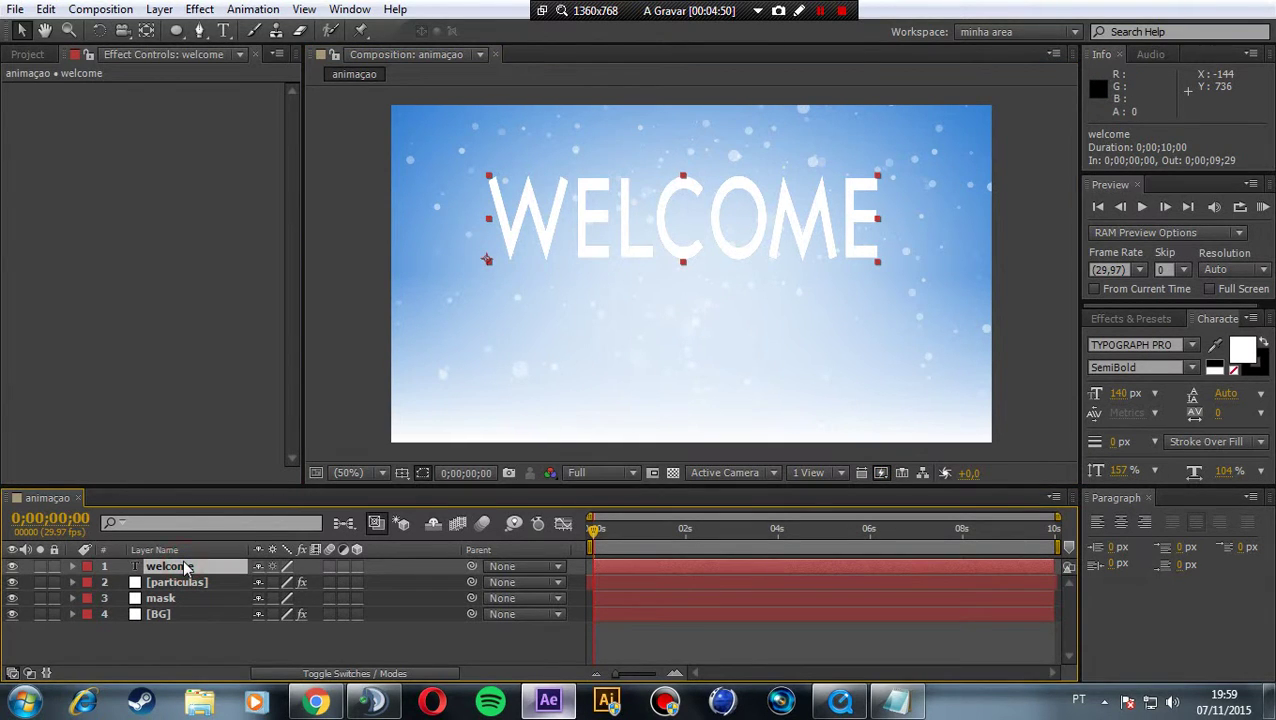
pyautogui.hotkey('ctrl', 'd')
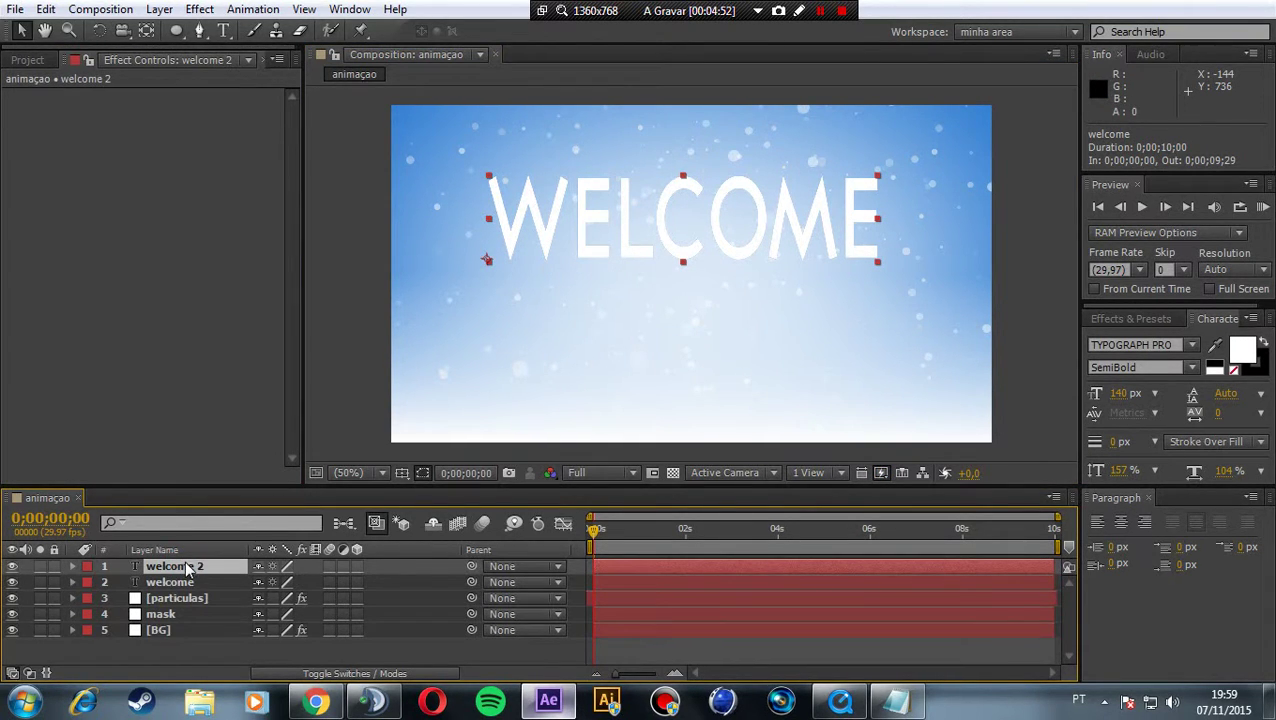
pyautogui.doubleClick(185, 568)
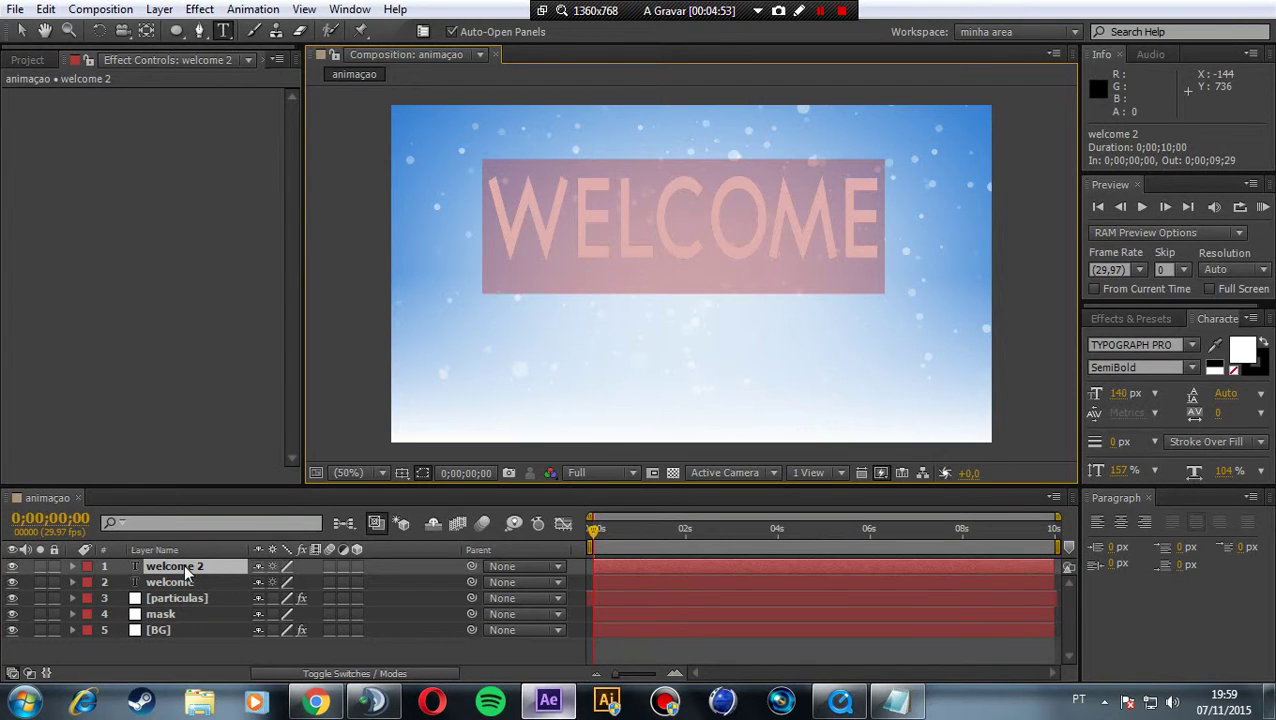
pyautogui.write('TO')
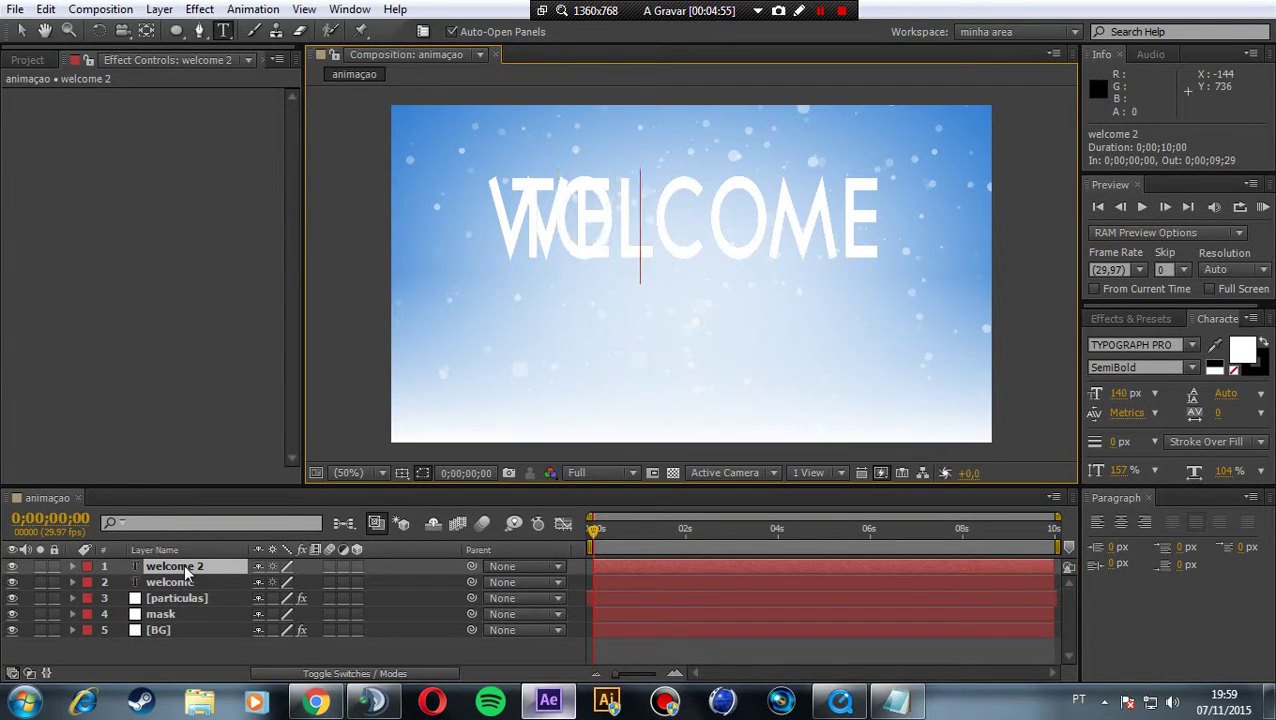
pyautogui.write('DAY CH')
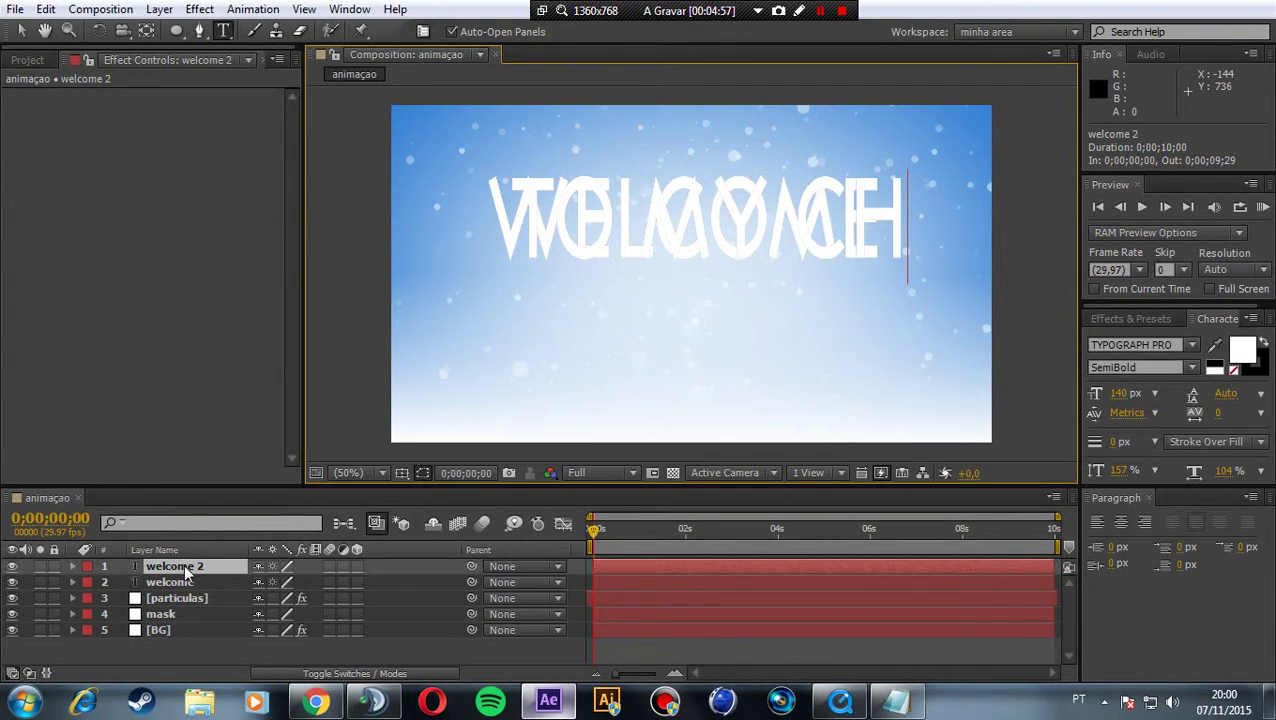
pyautogui.write('AN')
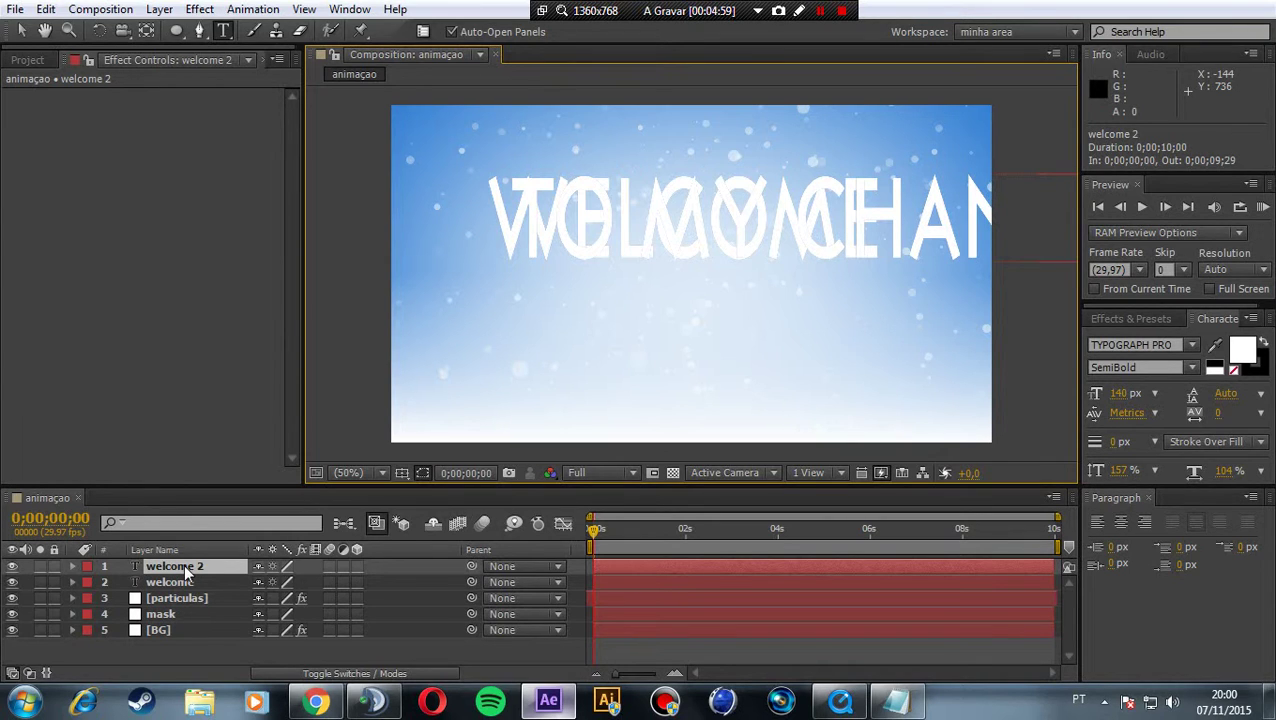
pyautogui.click(21, 31)
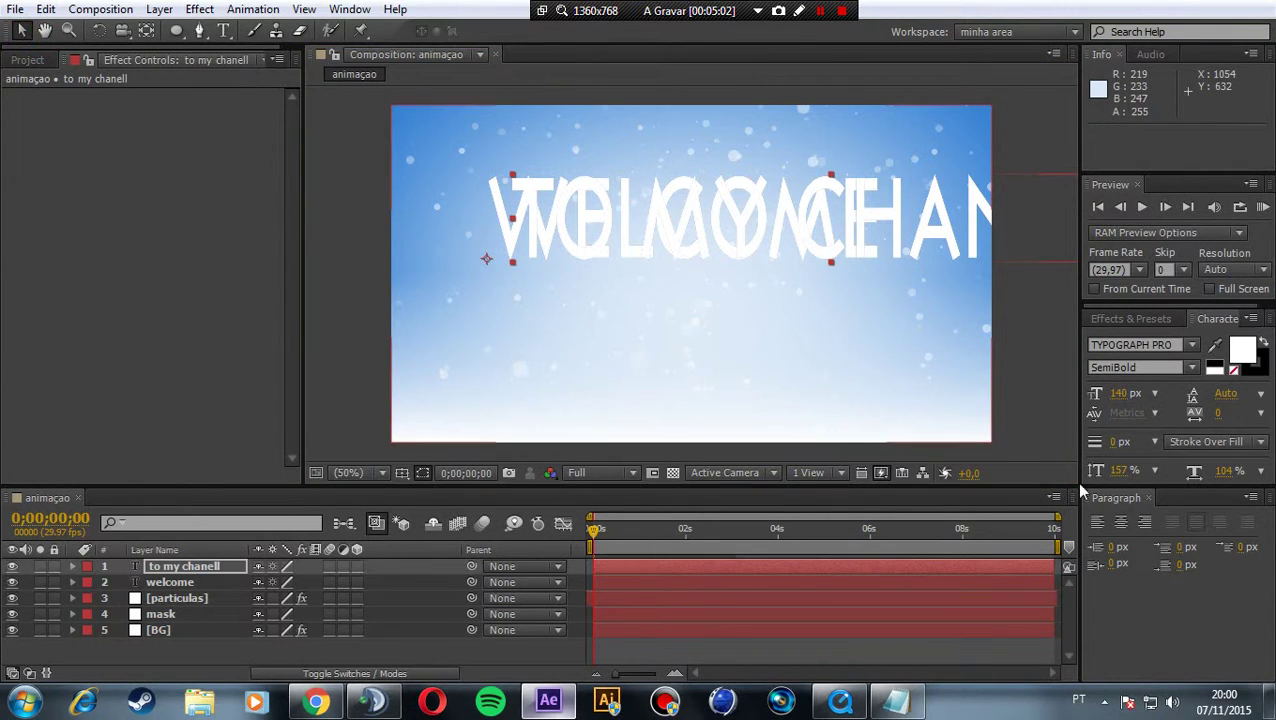
# Move the second line below WELCOME and switch it to All Caps.
pyautogui.moveTo(1170, 486)
pyautogui.mouseDown()
pyautogui.moveTo(1167, 551)
pyautogui.moveTo(1167, 489)
pyautogui.mouseUp()
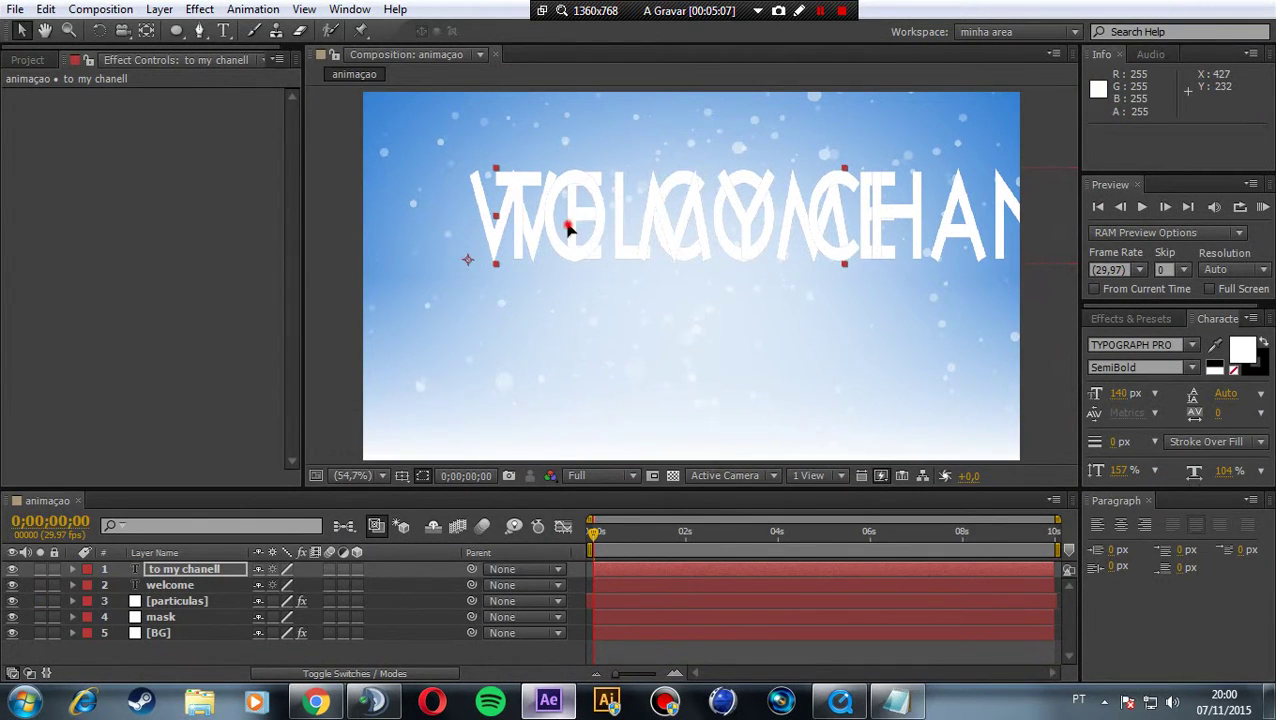
pyautogui.moveTo(574, 223); pyautogui.dragTo(468, 334)
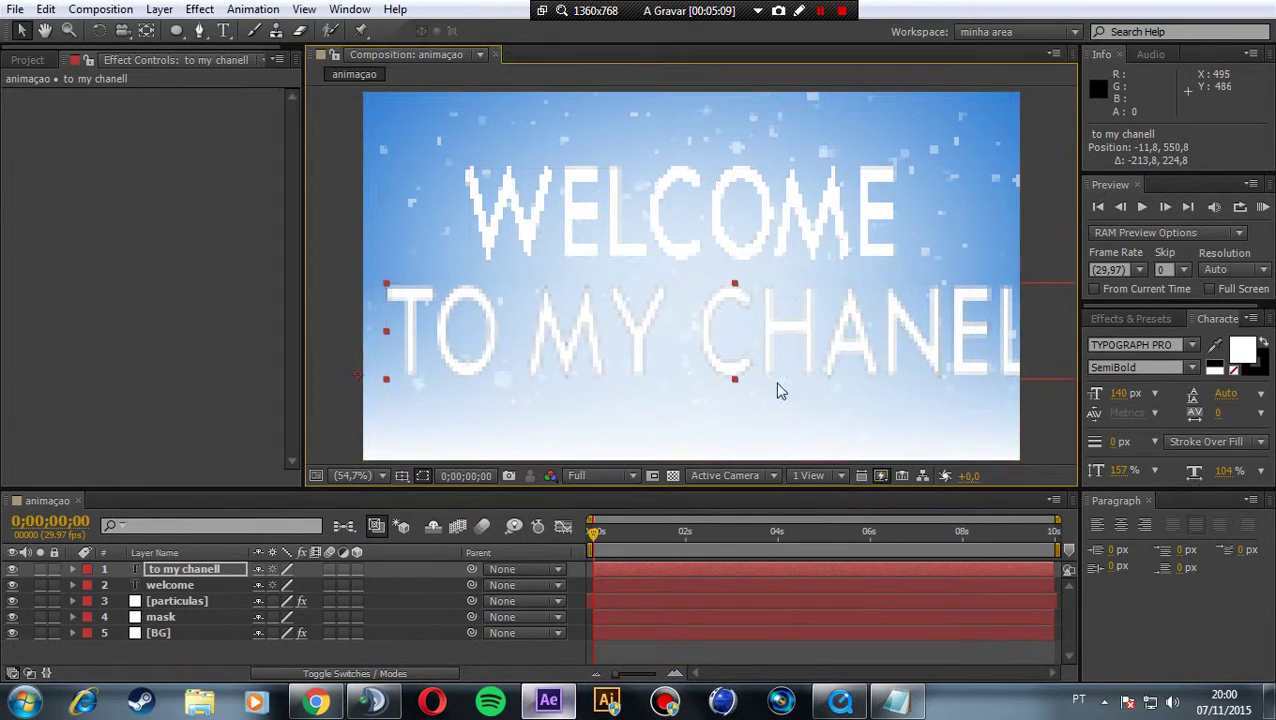
pyautogui.moveTo(1176, 491); pyautogui.dragTo(1170, 555)
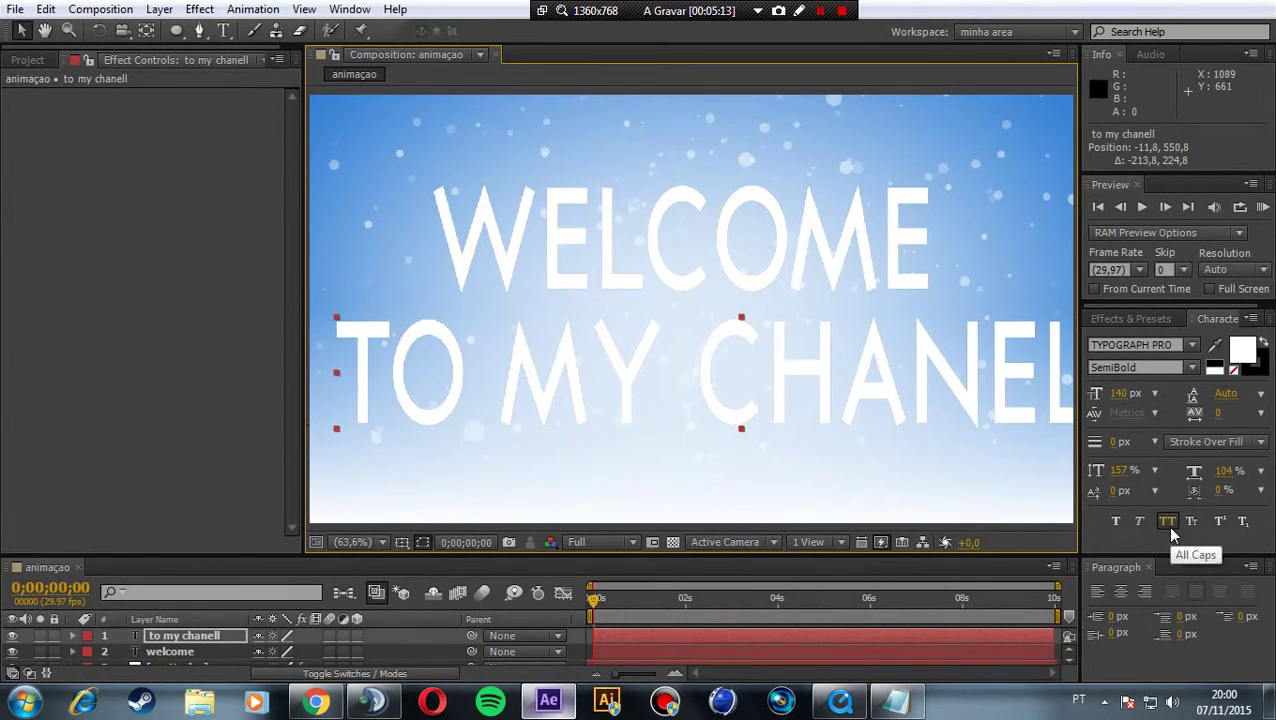
pyautogui.click(1168, 522)
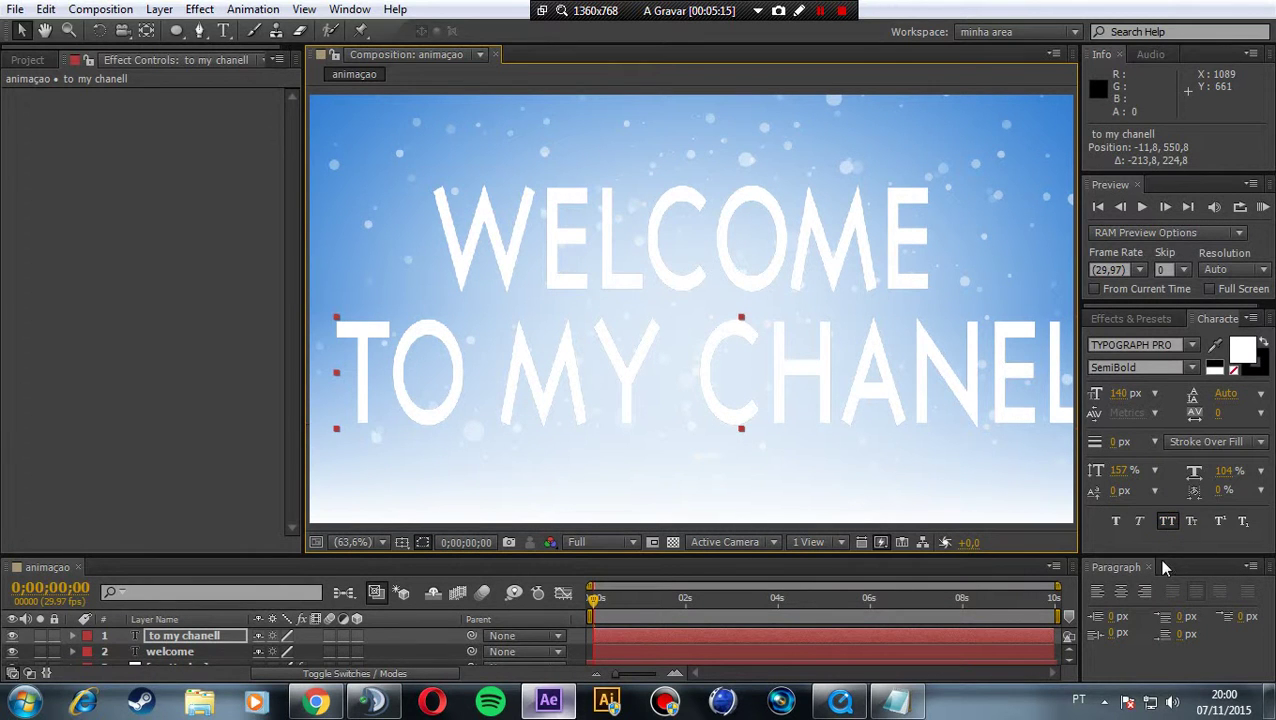
# Shrink the second line's font to 93 px and centre it beneath WELCOME.
pyautogui.moveTo(1164, 553); pyautogui.dragTo(1164, 481)
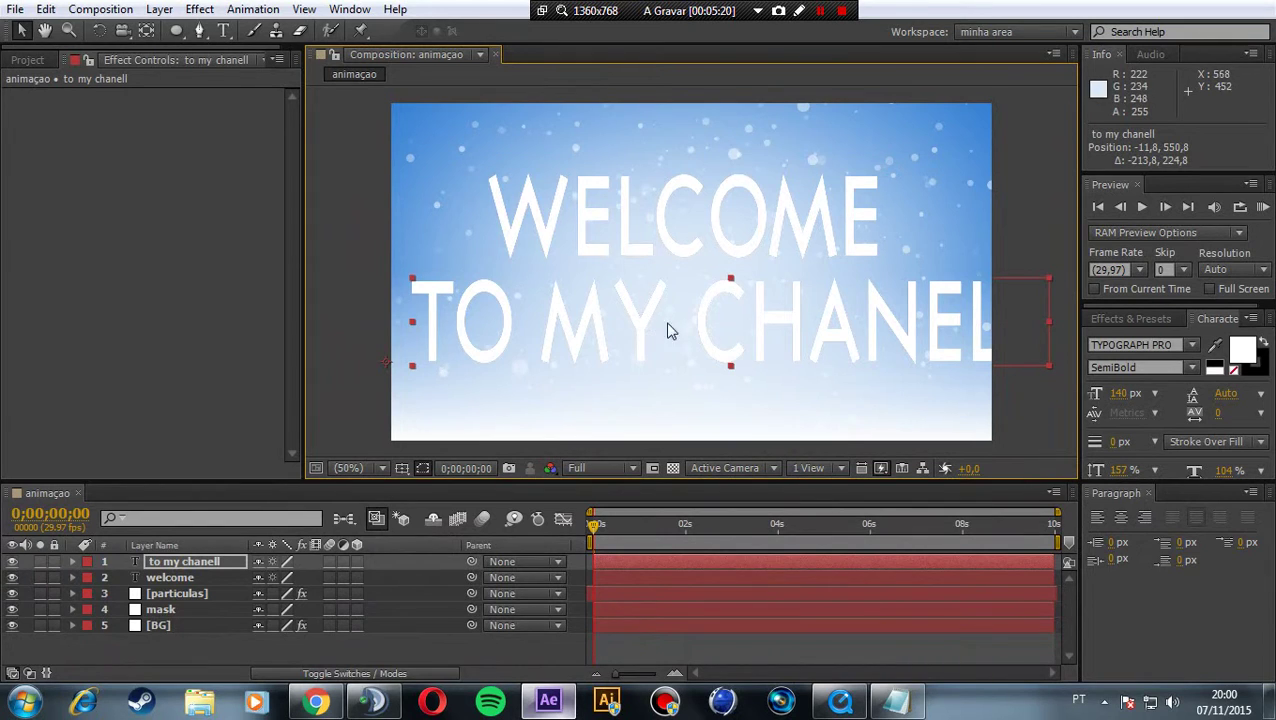
pyautogui.moveTo(670, 328); pyautogui.dragTo(625, 333)
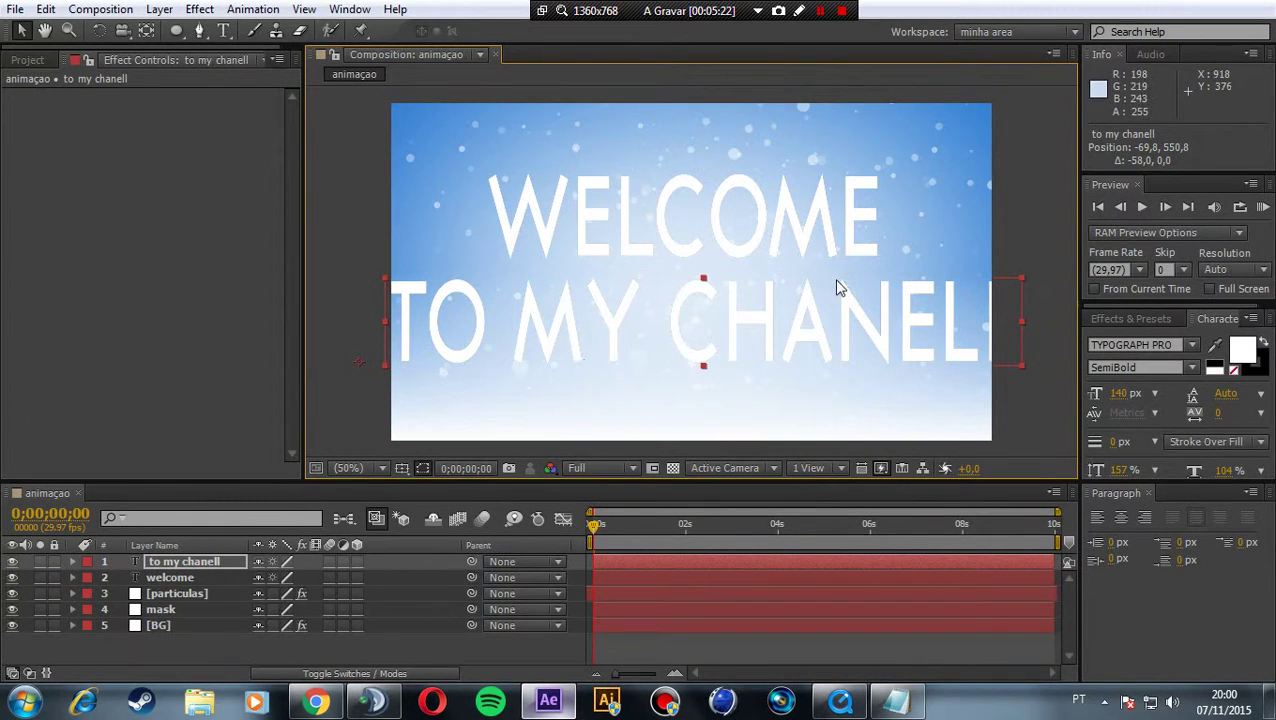
pyautogui.moveTo(1119, 396); pyautogui.dragTo(1066, 401)
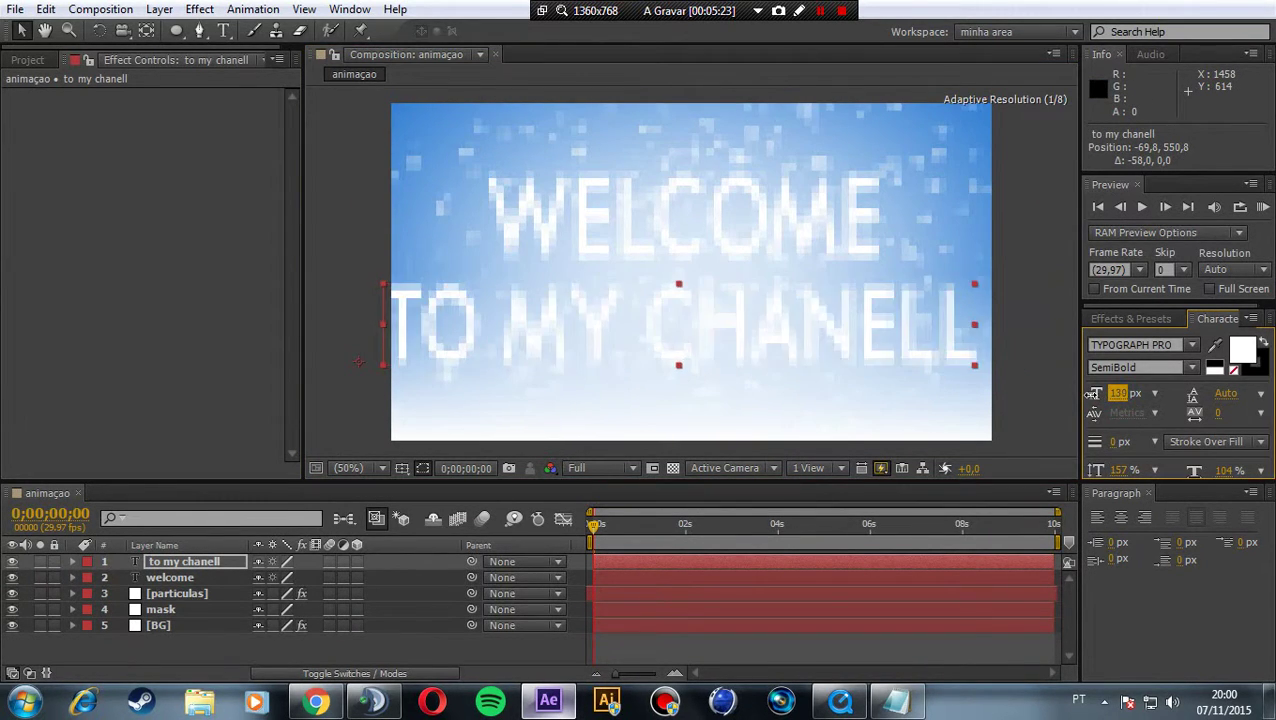
pyautogui.moveTo(576, 340)
pyautogui.mouseDown()
pyautogui.moveTo(676, 313)
pyautogui.moveTo(678, 301)
pyautogui.mouseUp()
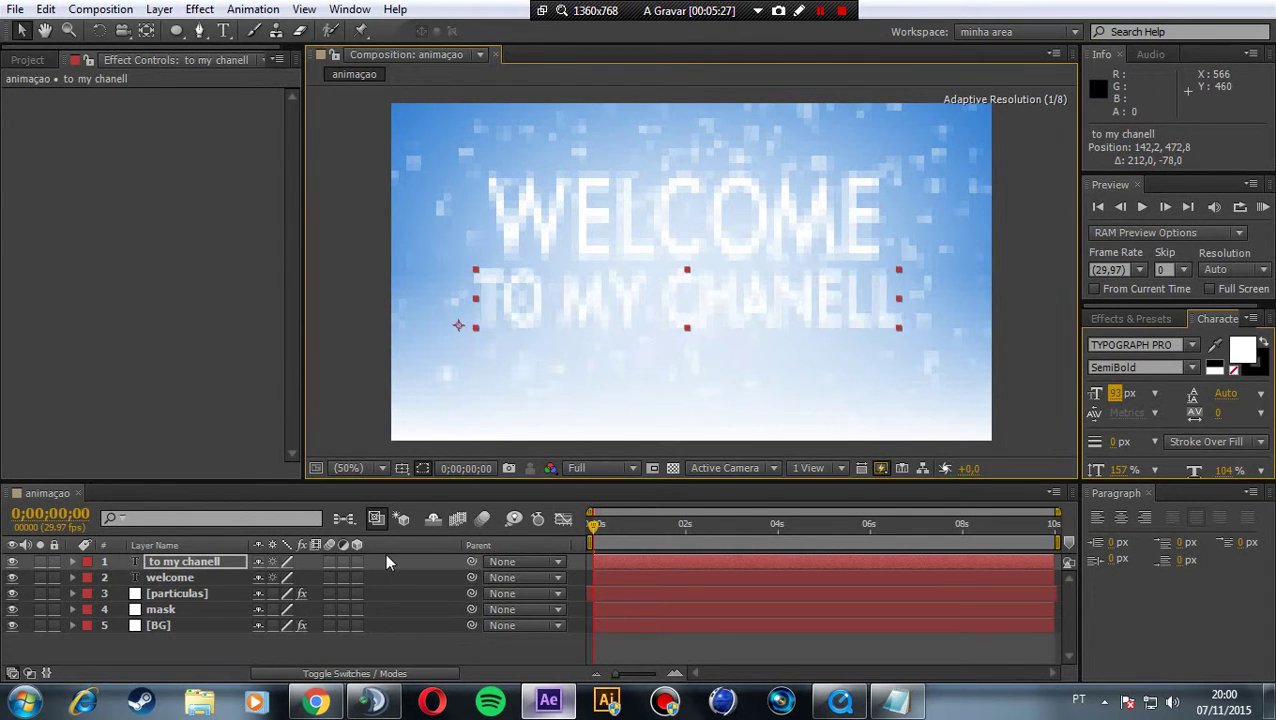
# Switch the selection between the two text layers, ending with to my chanell selected.
pyautogui.click(199, 662)
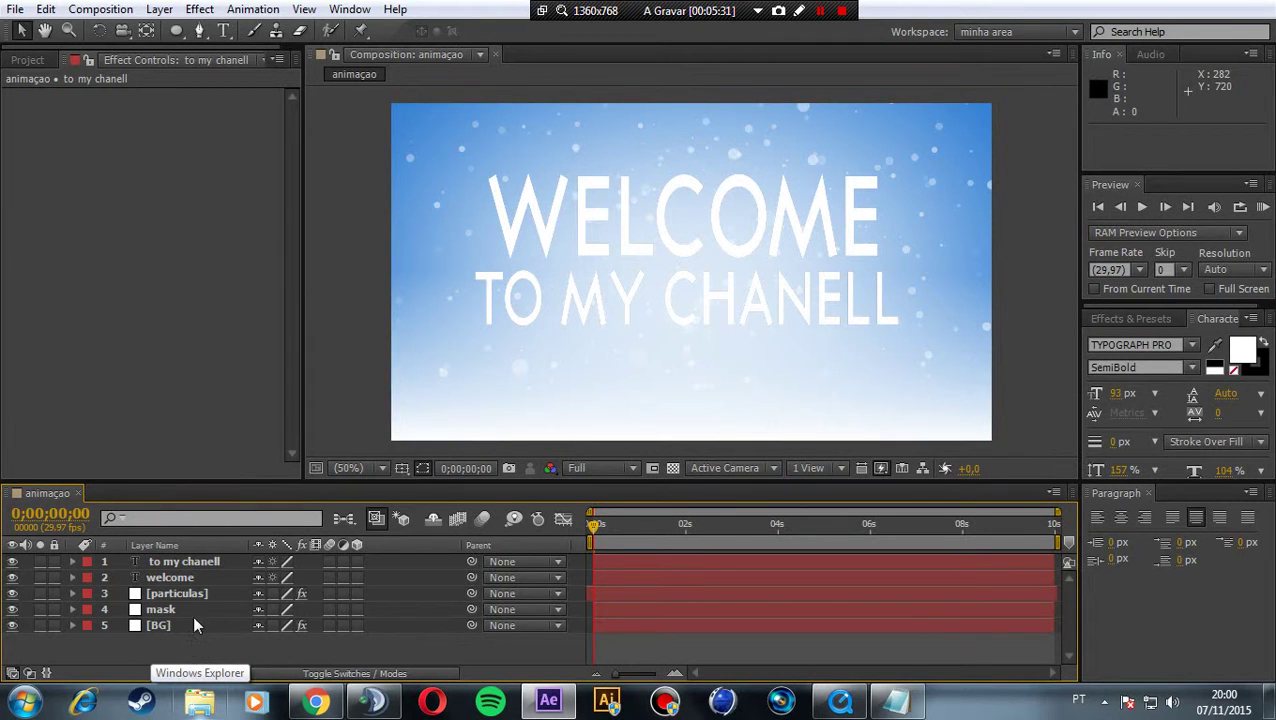
pyautogui.click(170, 577)
pyautogui.keyDown('shift'); pyautogui.click(178, 562); pyautogui.keyUp('shift')
pyautogui.click(196, 563)
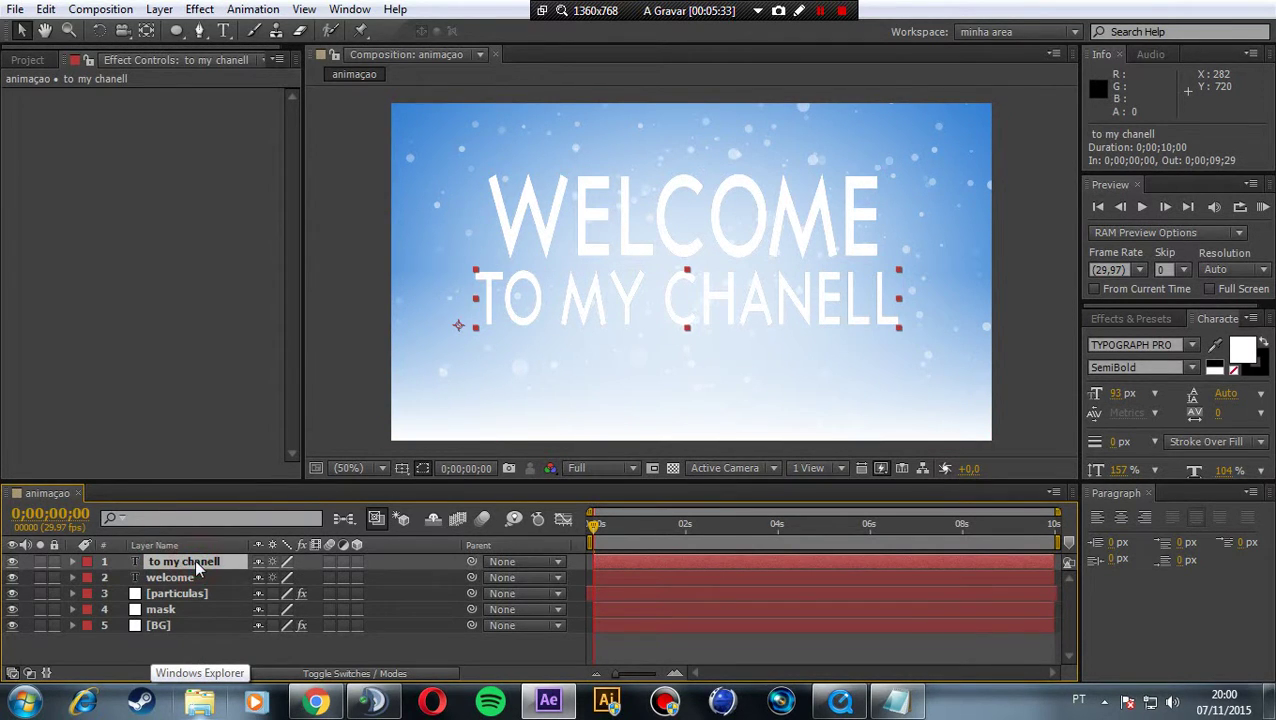
pyautogui.keyDown('shift'); pyautogui.click(224, 575); pyautogui.keyUp('shift')
pyautogui.click(177, 567)
pyautogui.keyDown('shift'); pyautogui.click(166, 578); pyautogui.keyUp('shift')
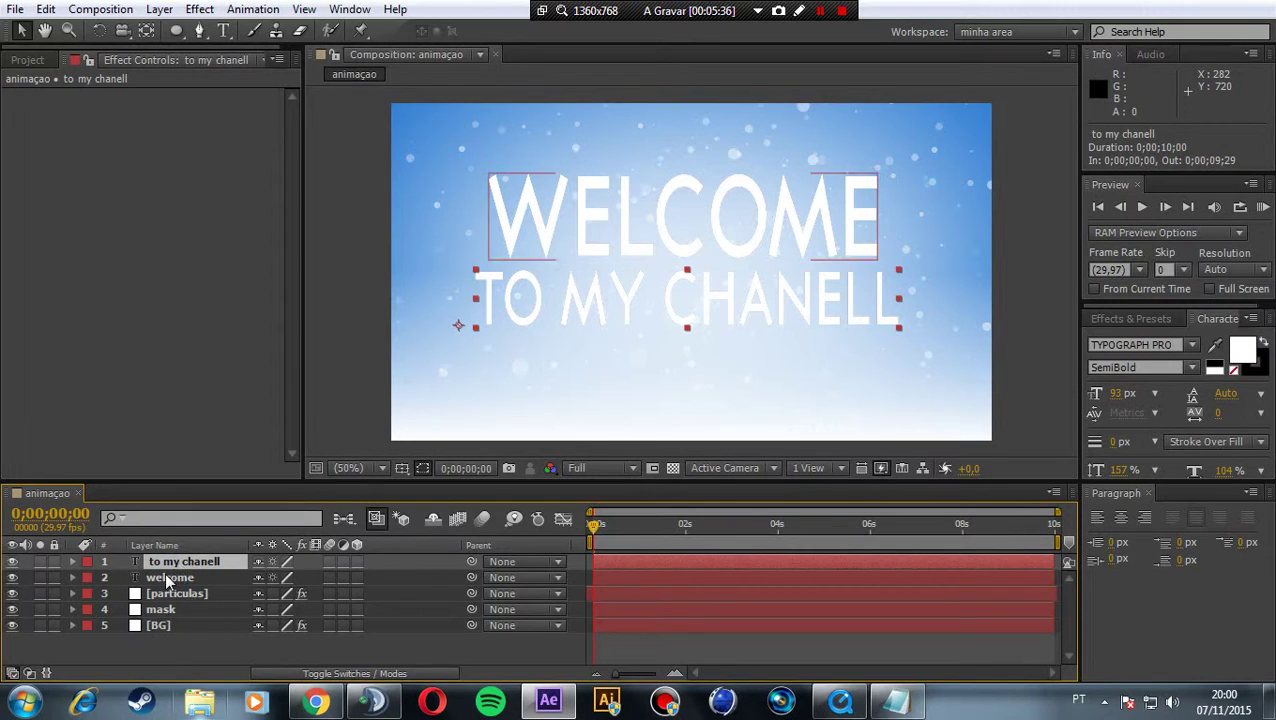
pyautogui.click(170, 577)
pyautogui.click(183, 561)
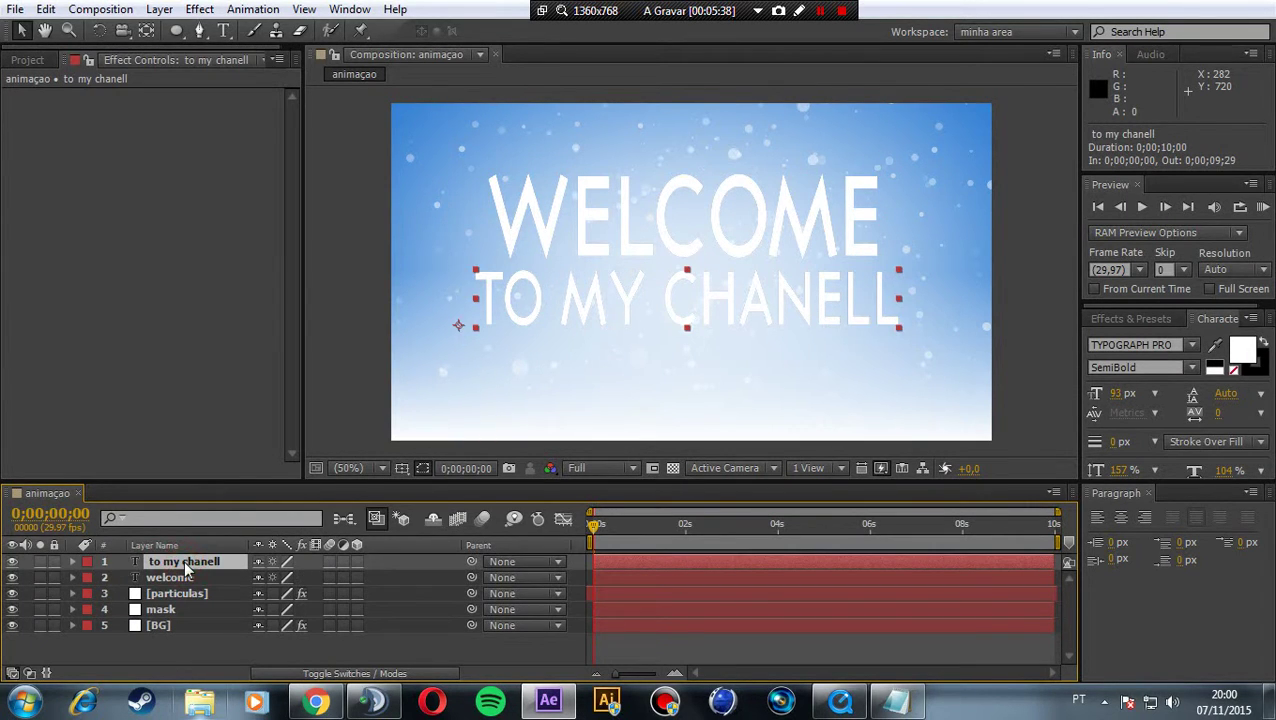
# Clear the accidental DWDAUWDDW text layer and delete the empty layer.
pyautogui.click(219, 37)
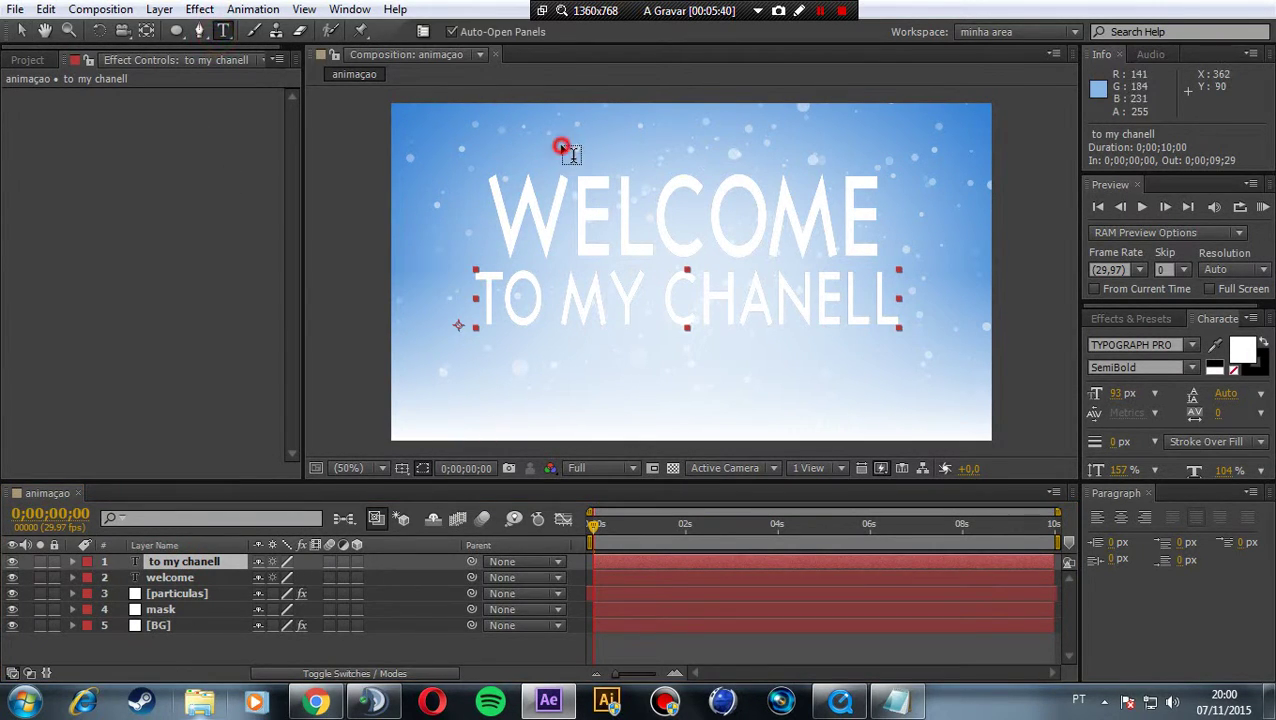
pyautogui.click(561, 147)
pyautogui.write('DWDAUWDD')
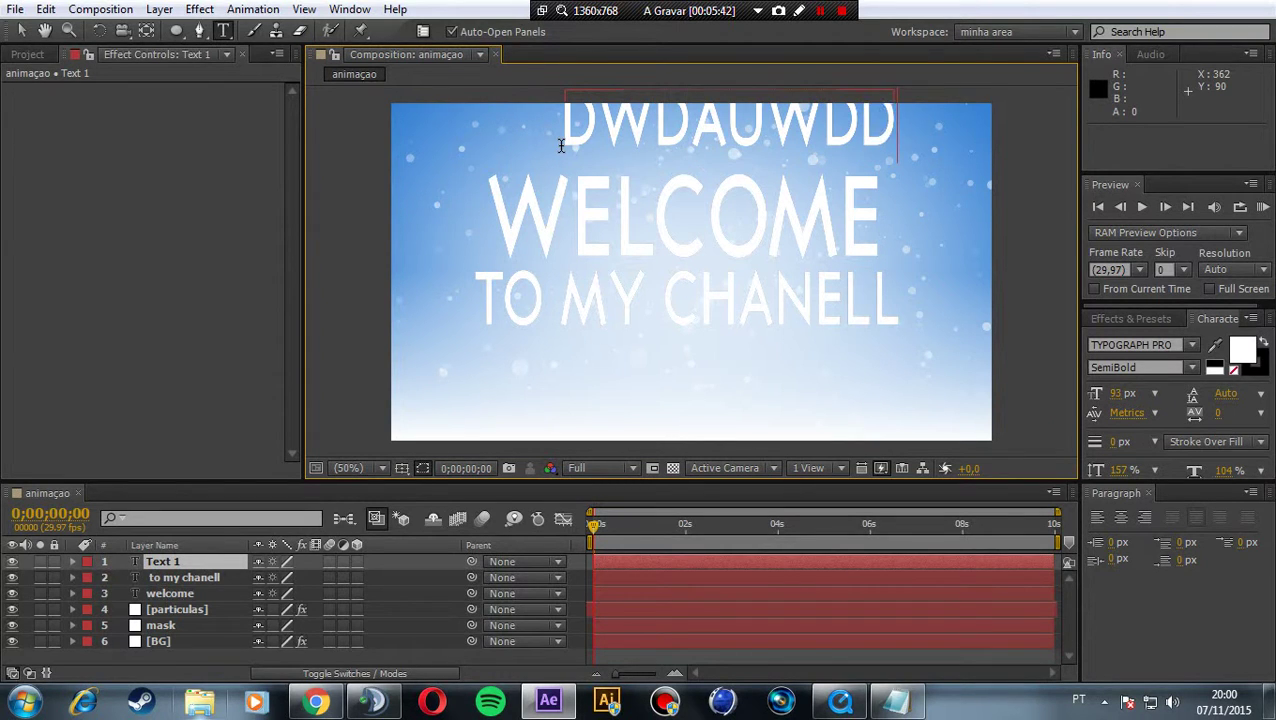
pyautogui.write('W')
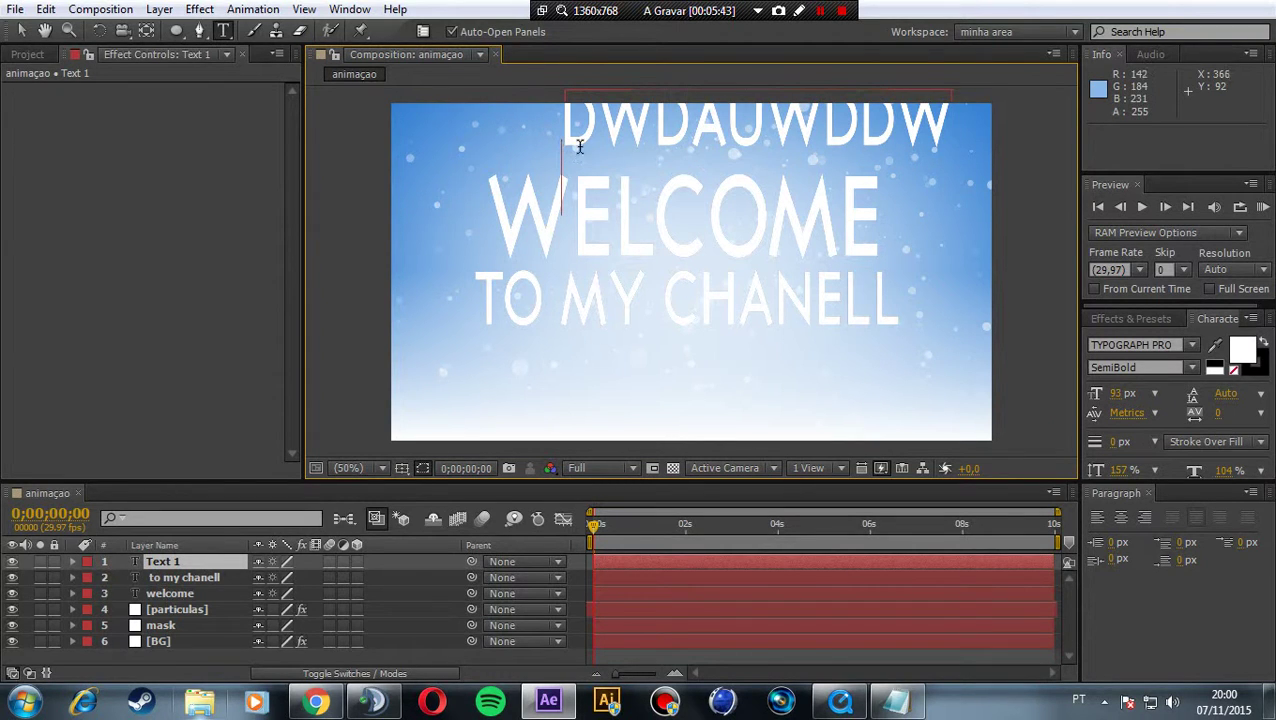
pyautogui.moveTo(952, 121); pyautogui.dragTo(893, 121)
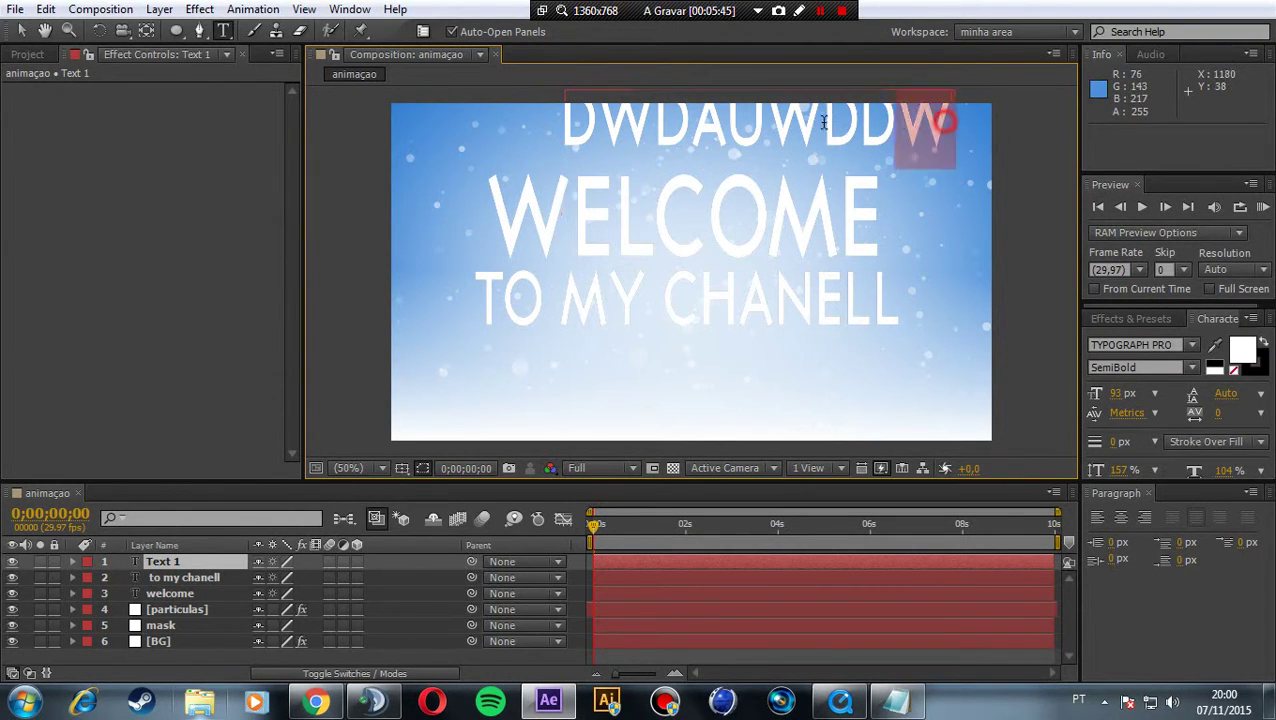
pyautogui.hotkey('ctrl', 'a')
pyautogui.press('BackSpace')
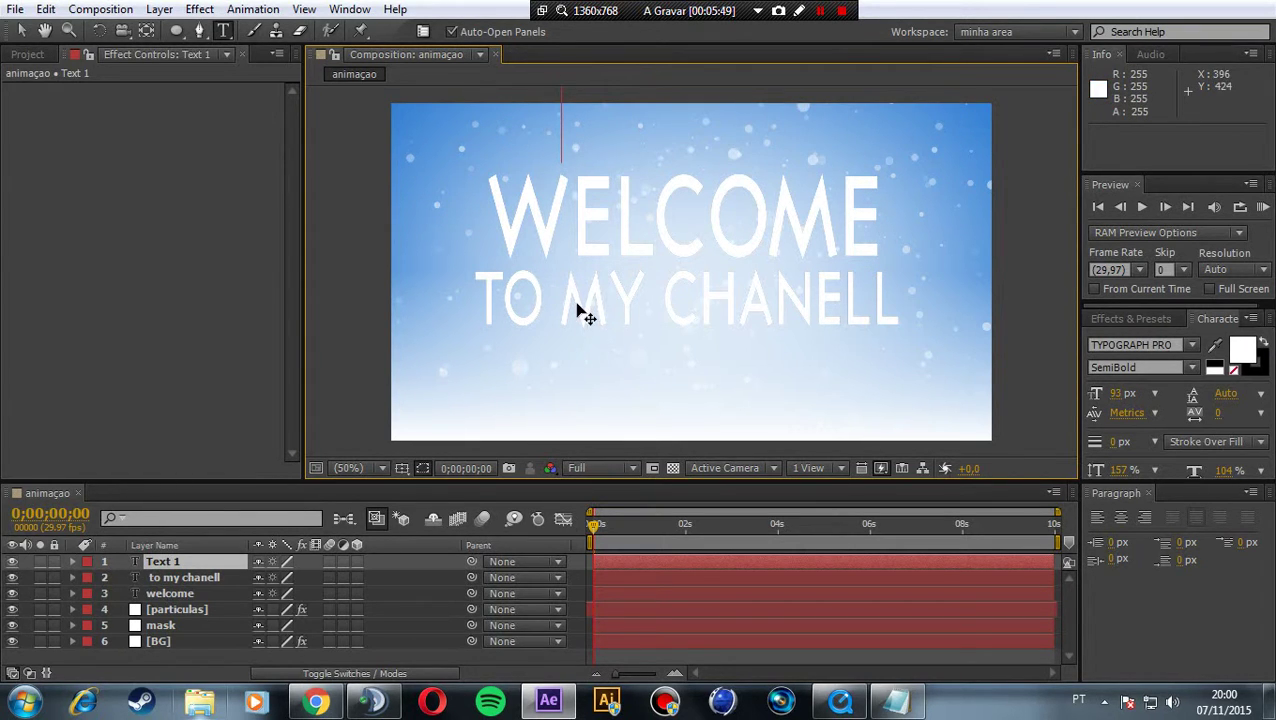
pyautogui.click(157, 562)
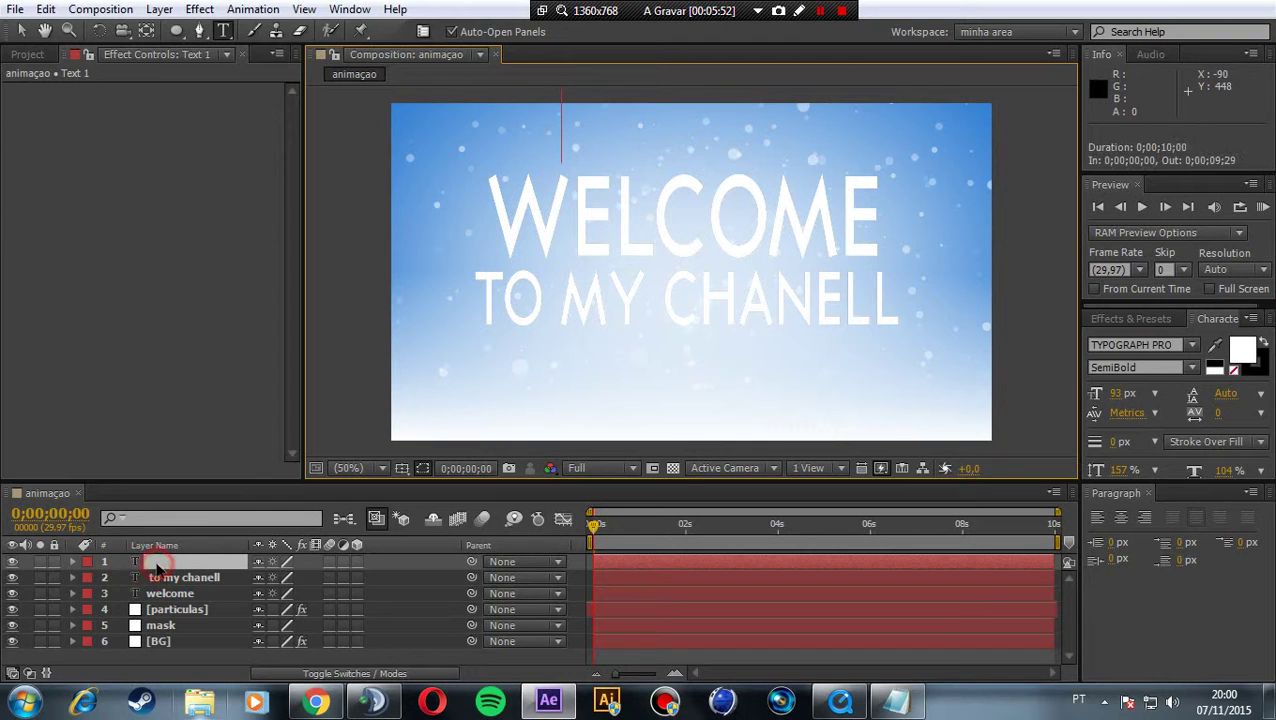
# Set the TO MY CHANELL line's font style to Light.
pyautogui.click(160, 562)
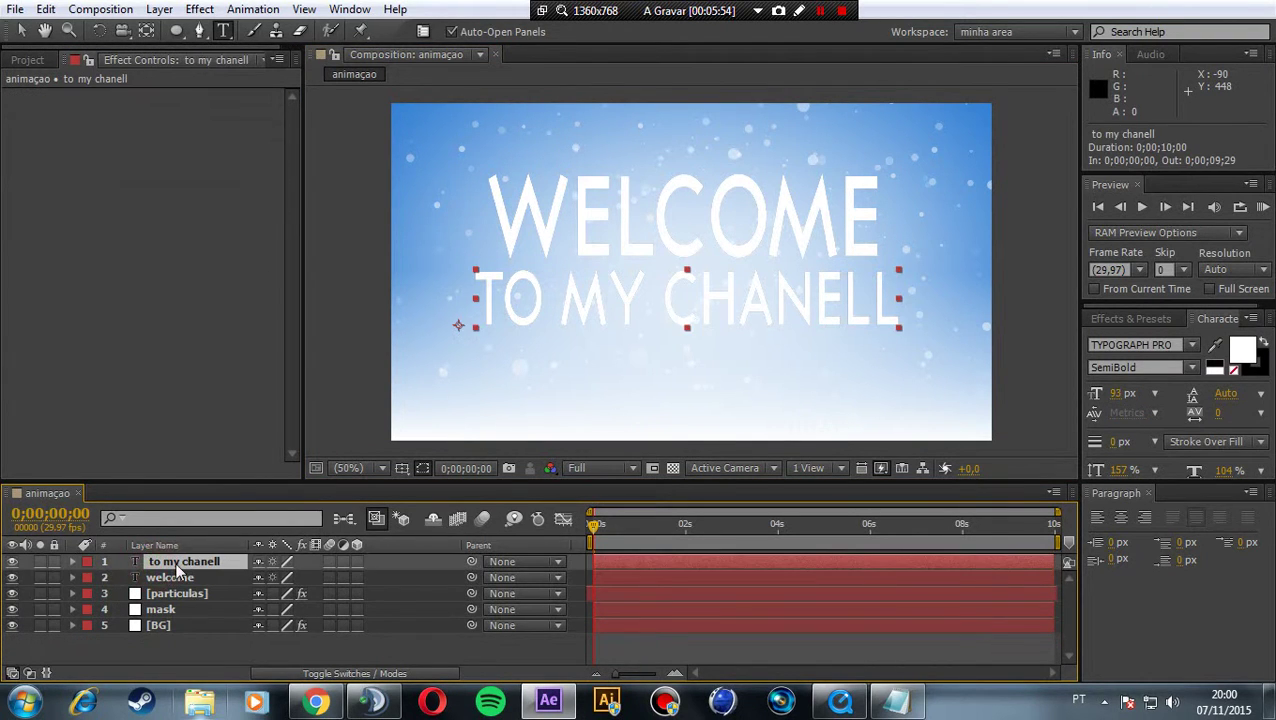
pyautogui.click(165, 578)
pyautogui.click(165, 562)
pyautogui.click(1193, 368)
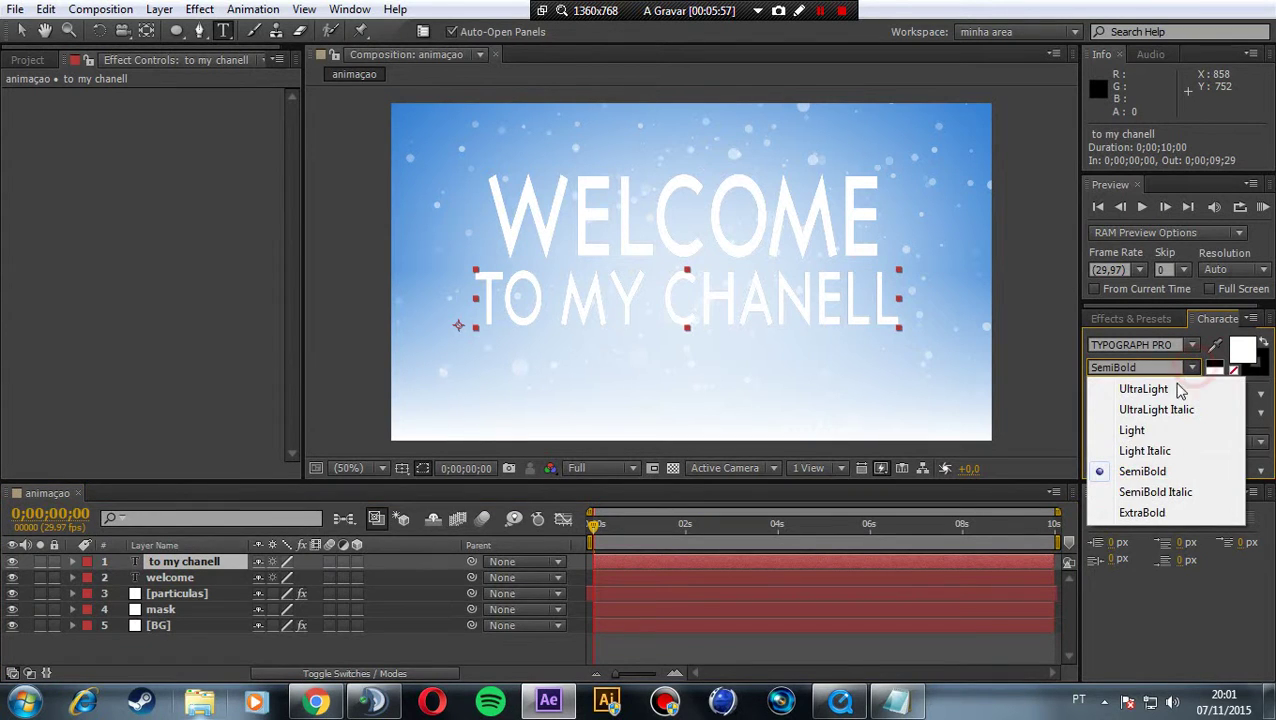
pyautogui.click(1133, 430)
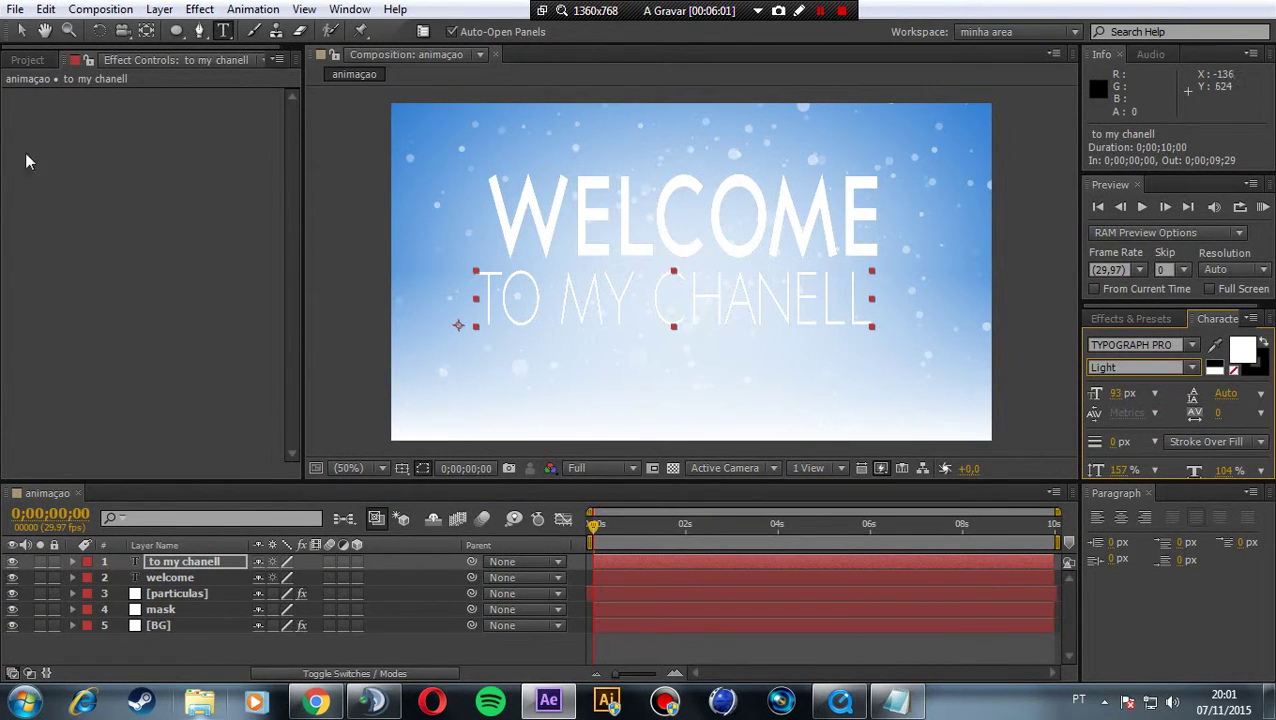
# Nudge the TO MY CHANELL line slightly up and to the right.
pyautogui.click(21, 31)
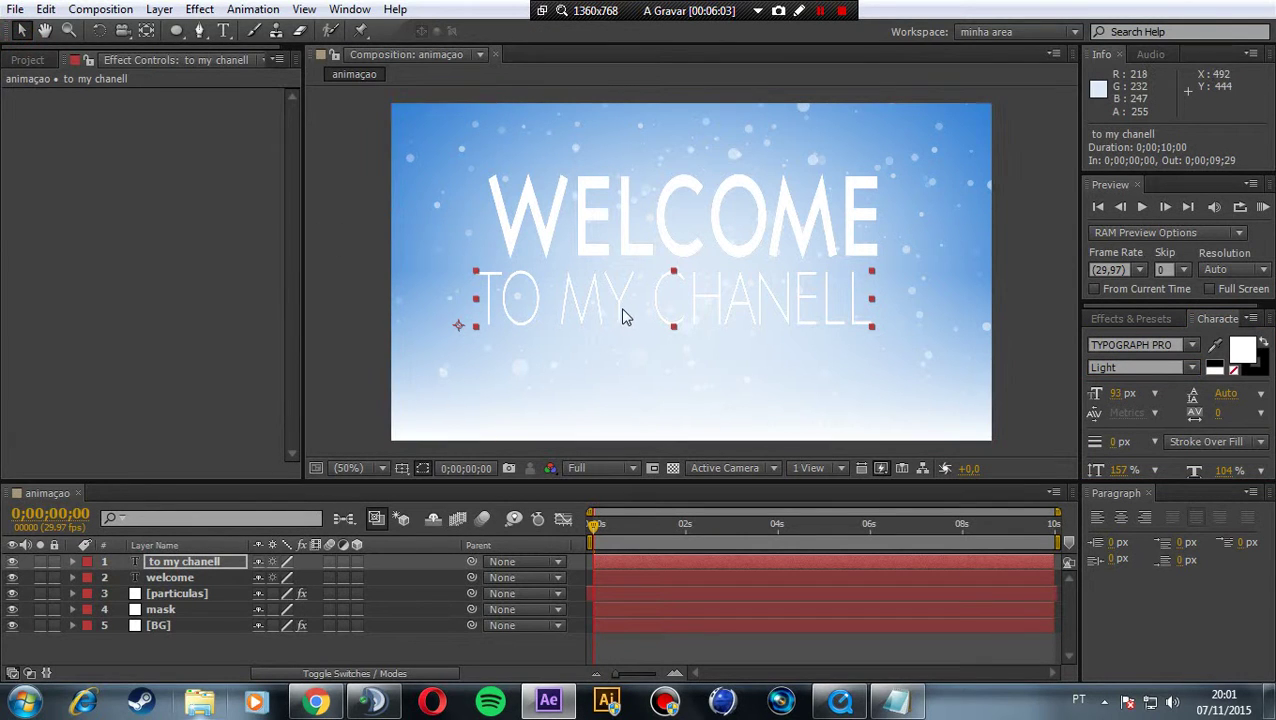
pyautogui.moveTo(621, 308); pyautogui.dragTo(641, 309)
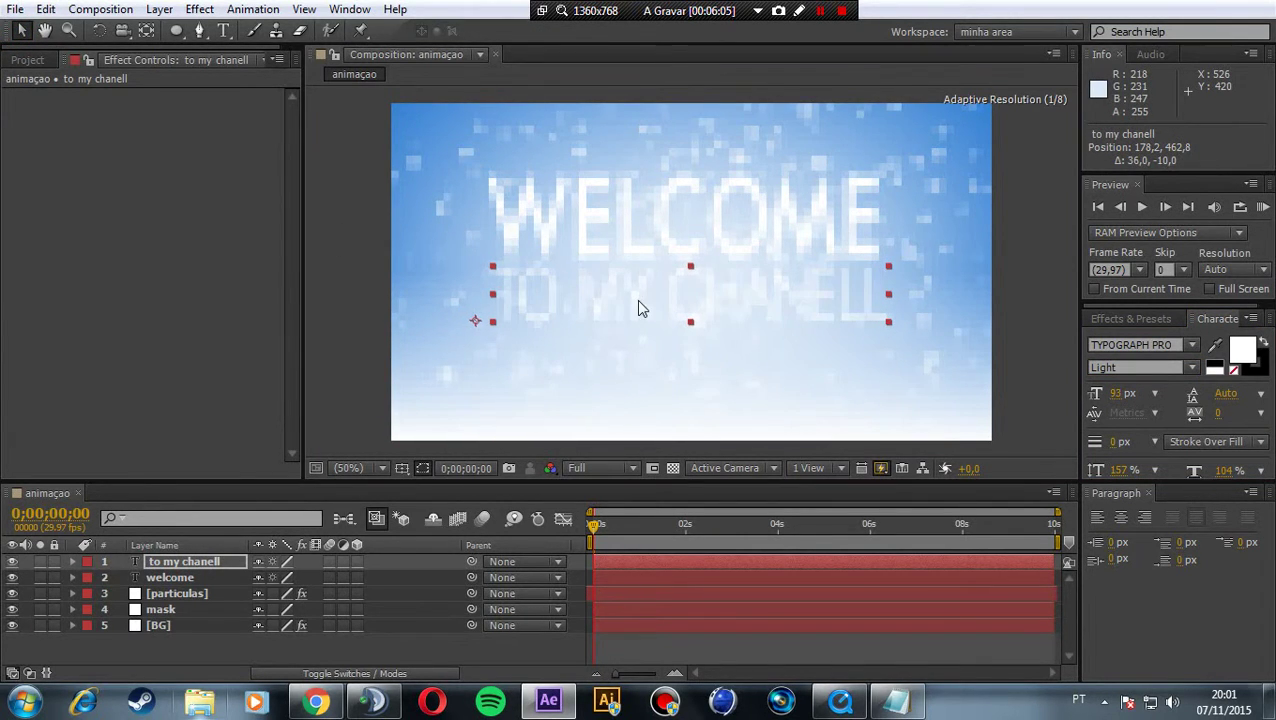
pyautogui.moveTo(641, 309); pyautogui.dragTo(642, 300)
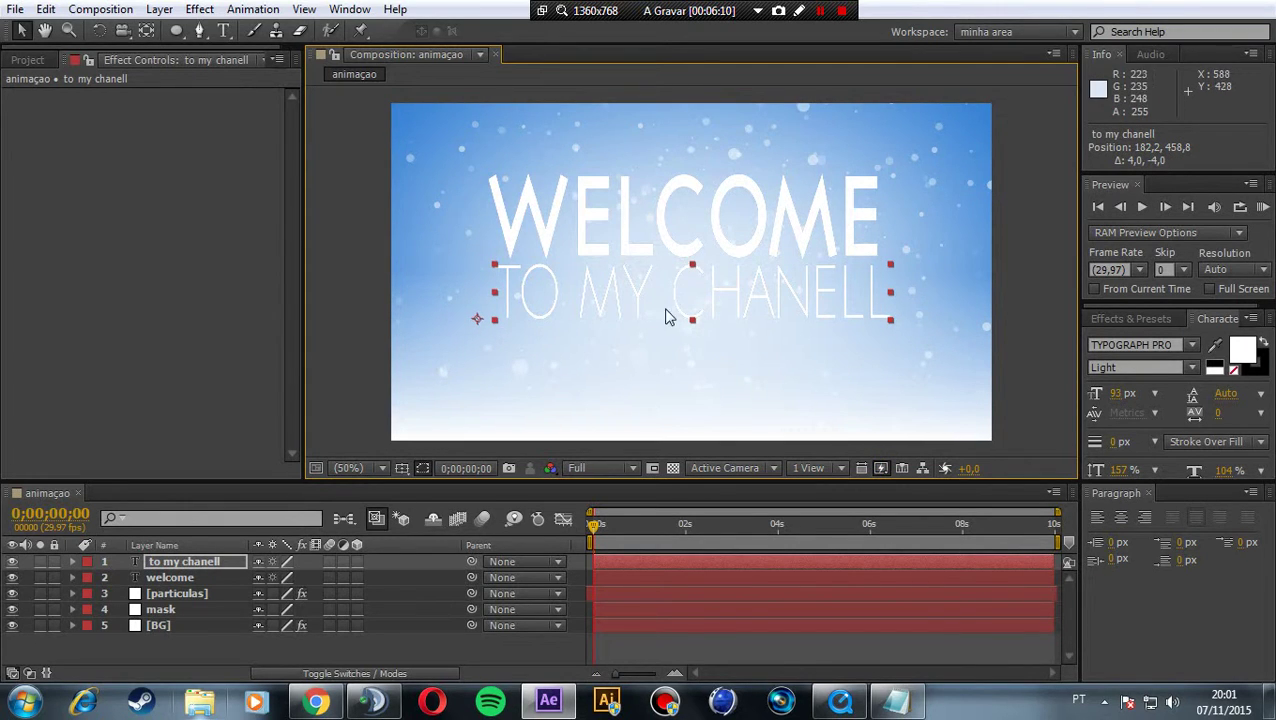
# Show the Title/Action Safe guides over the composition.
pyautogui.click(401, 469)
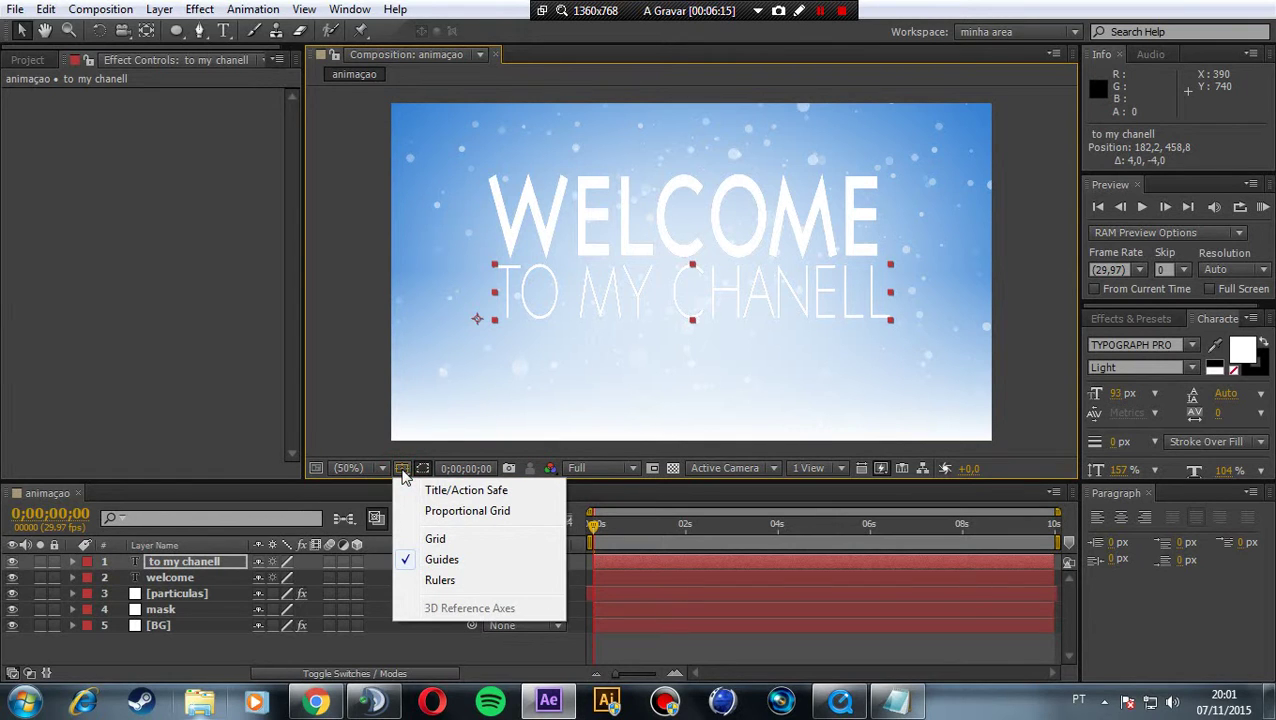
pyautogui.click(476, 491)
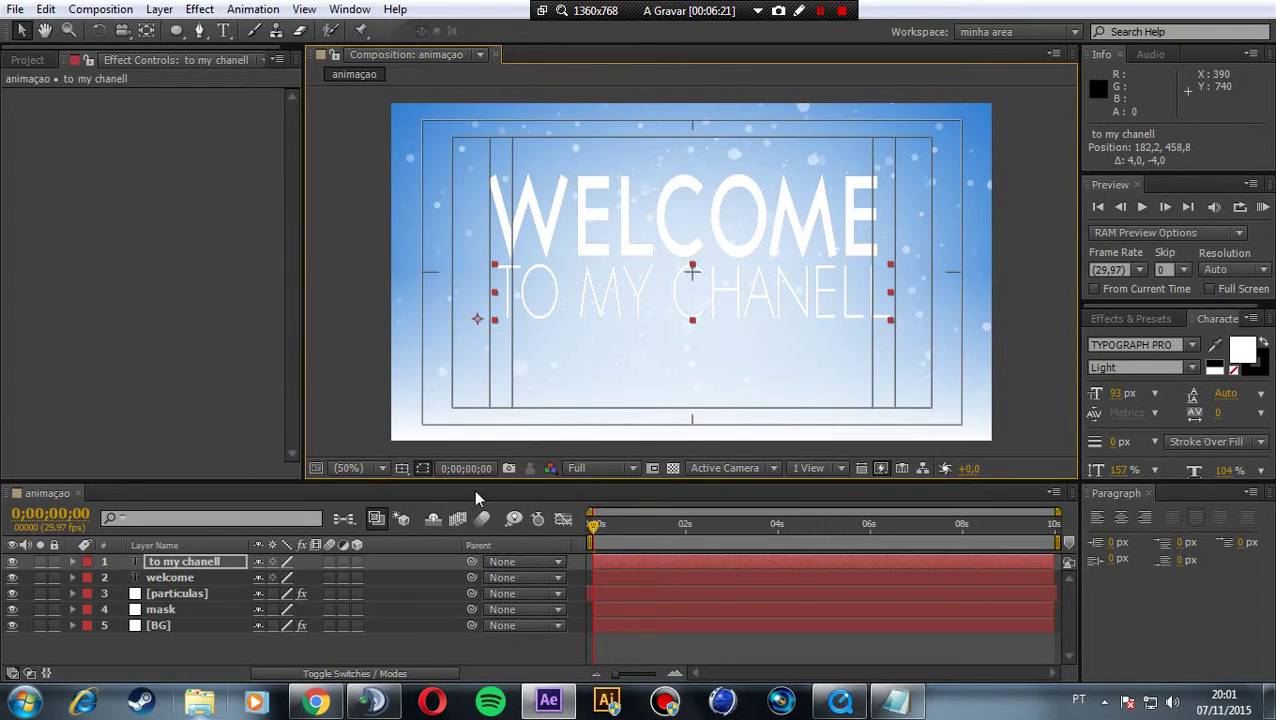
pyautogui.press("'")
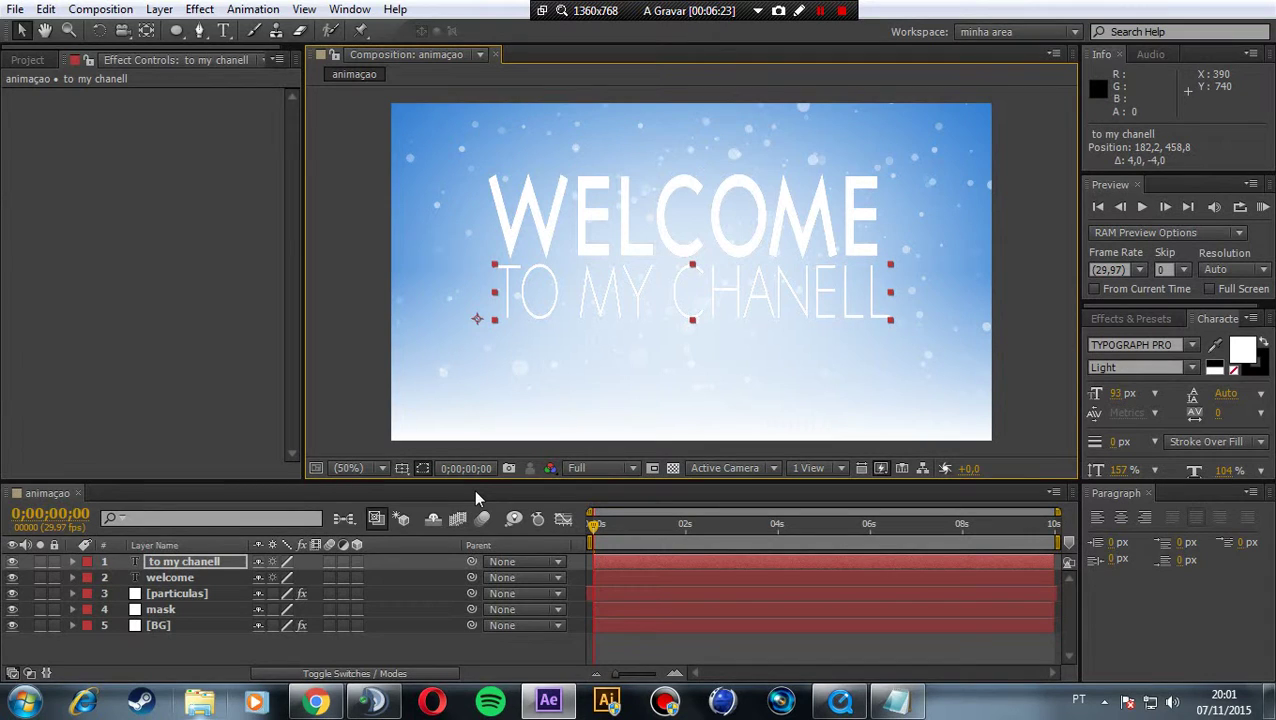
pyautogui.press("'")
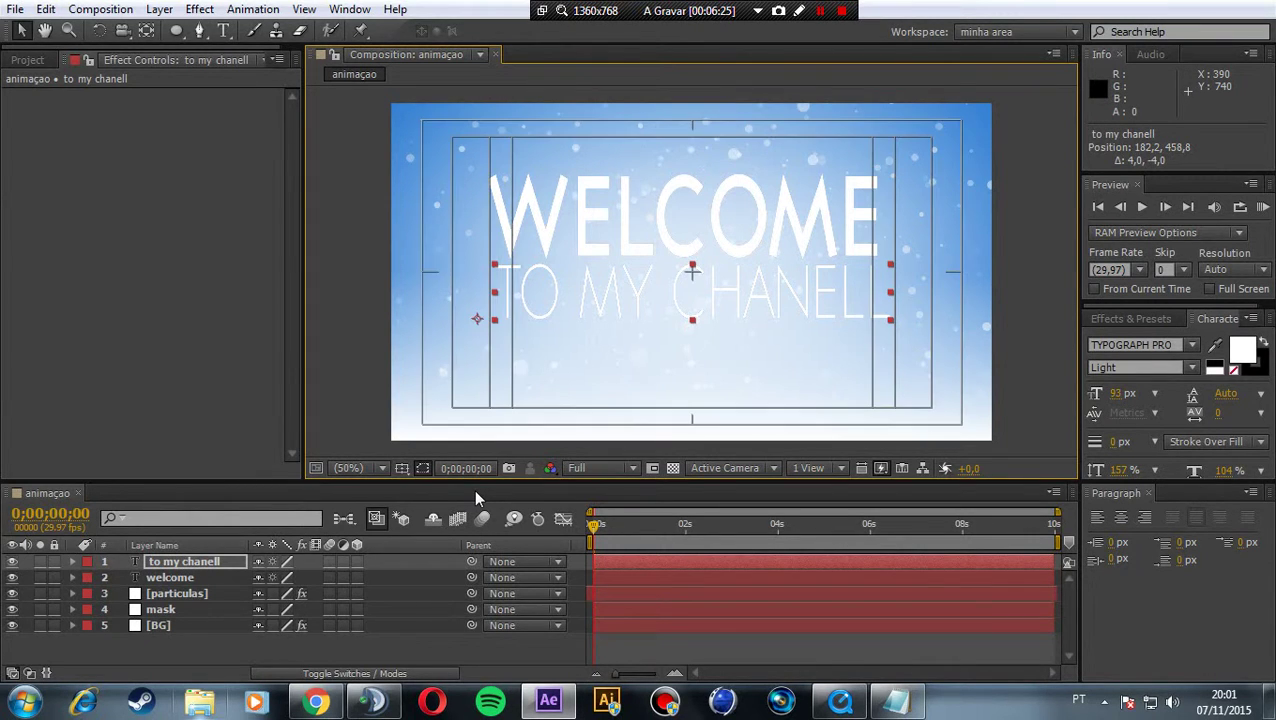
# Select both text layers and nudge them together slightly down and right.
pyautogui.press('Return')
pyautogui.hotkey('ctrl', 'Down')
pyautogui.keyDown('shift'); pyautogui.click(228, 562); pyautogui.keyUp('shift')
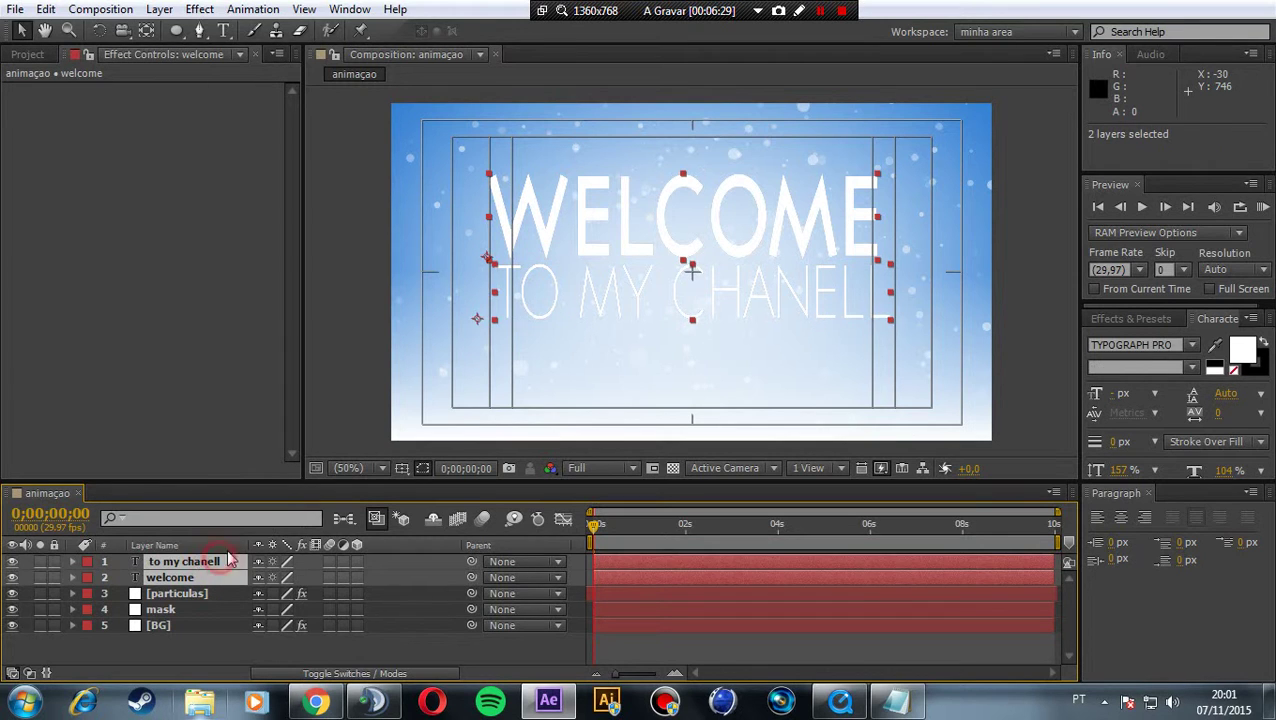
pyautogui.moveTo(640, 266); pyautogui.dragTo(642, 273)
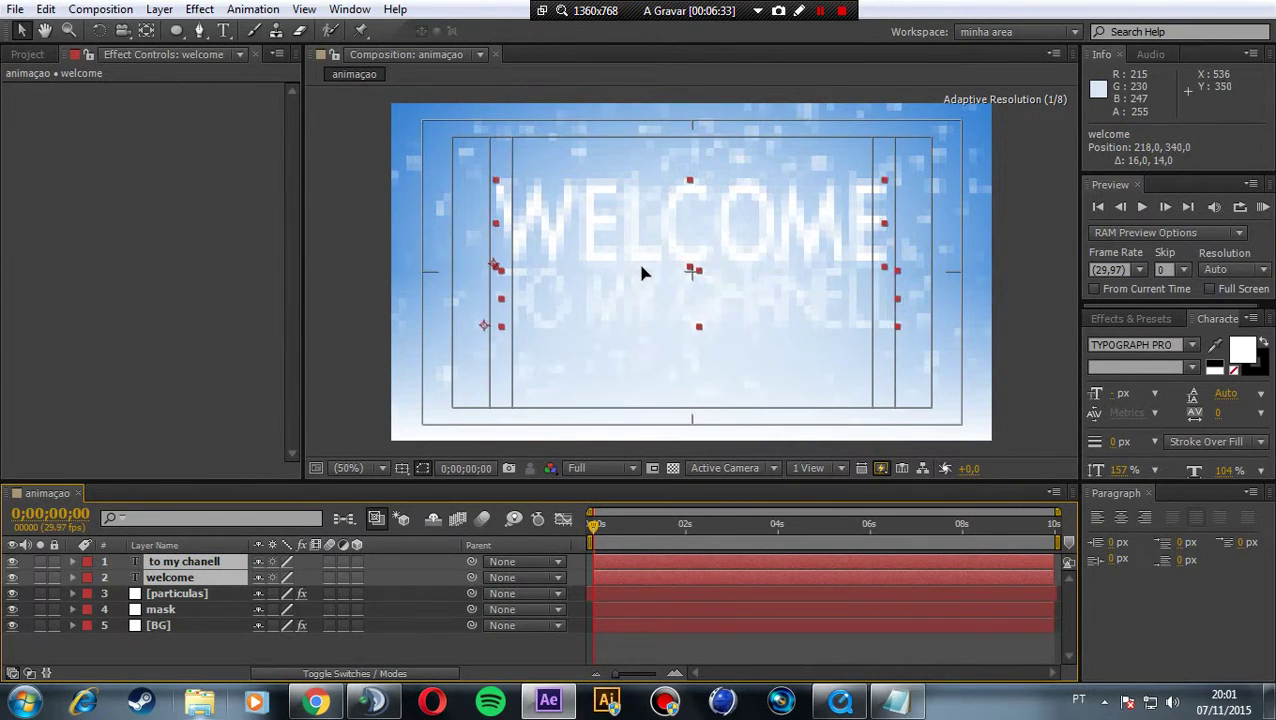
pyautogui.moveTo(643, 273); pyautogui.dragTo(642, 274)
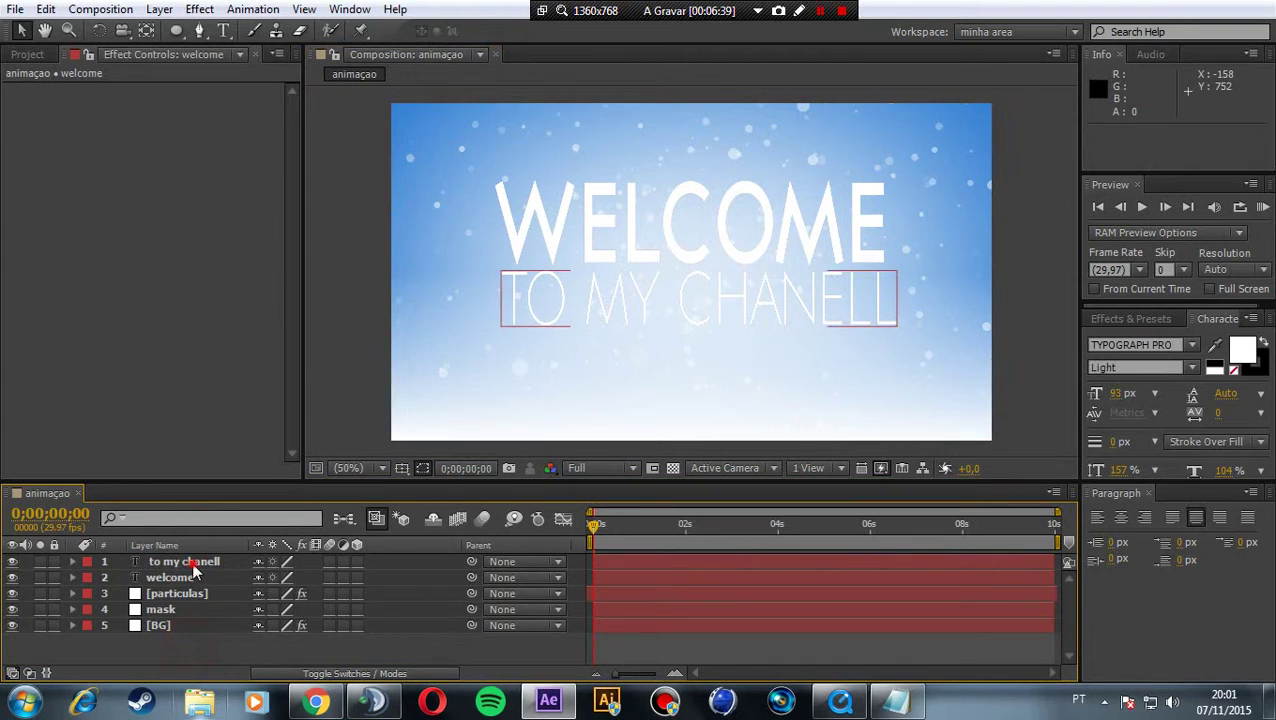
# Move to my chanell below welcome in the layer order, then select the mask layer.
pyautogui.moveTo(188, 563); pyautogui.dragTo(194, 586)
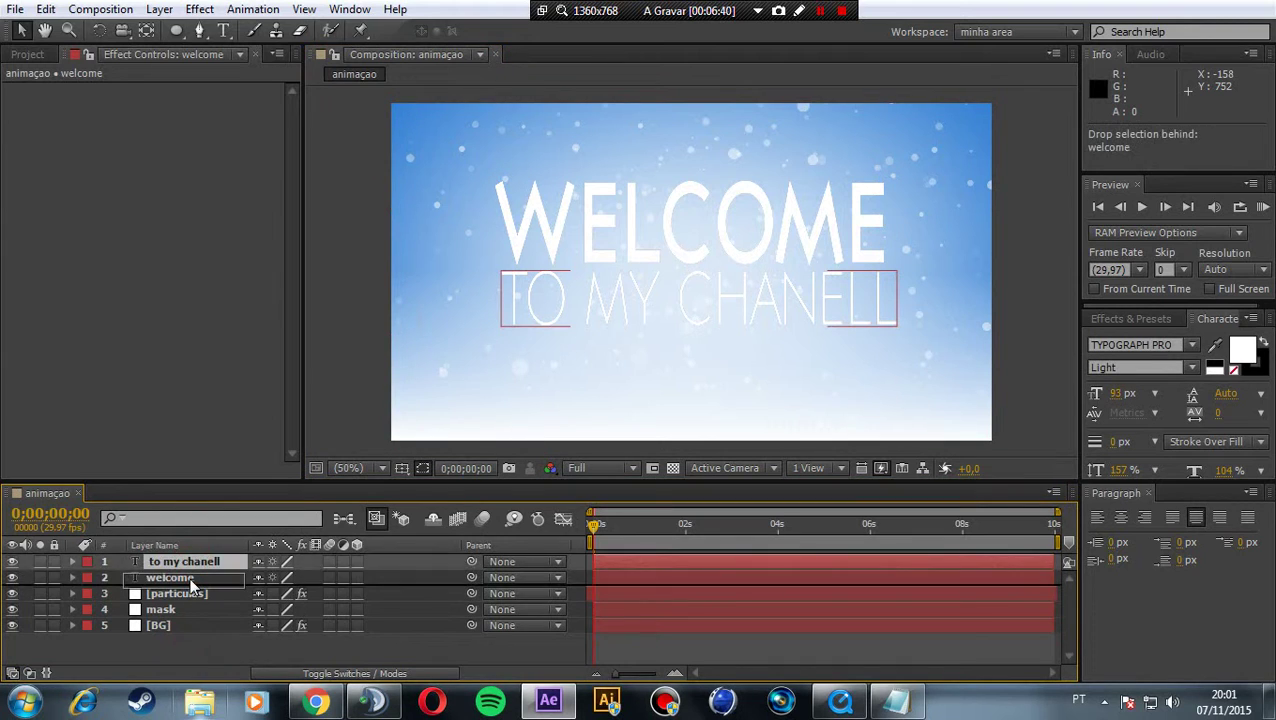
pyautogui.click(207, 661)
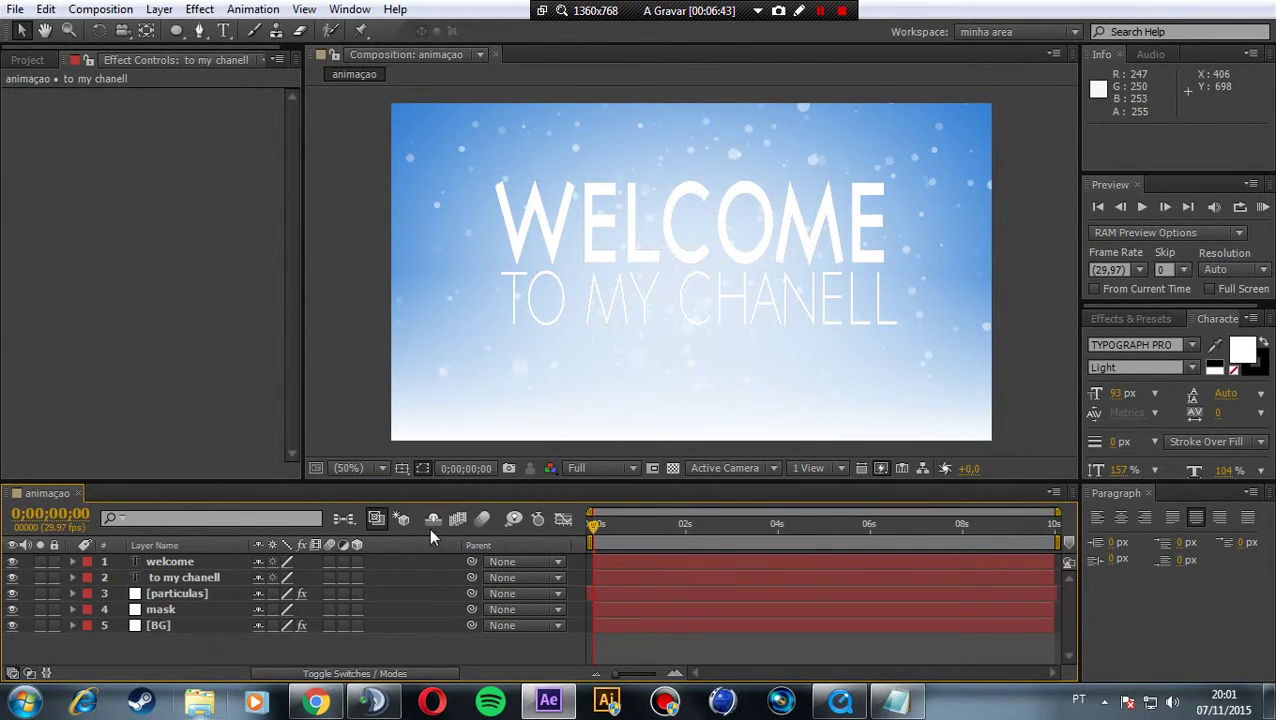
pyautogui.click(146, 609)
pyautogui.click(159, 610)
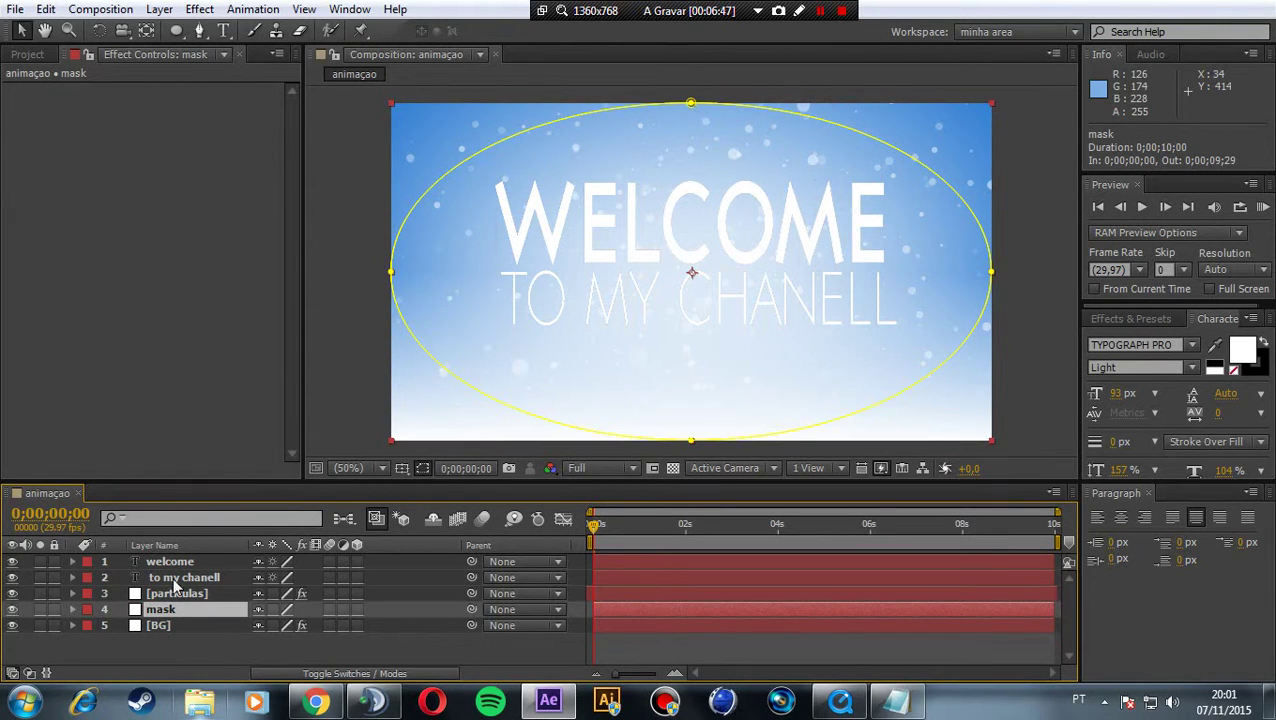
# Drag the mask ellipse's top vertex down to about 299, 147 at the WELCOME line.
pyautogui.click(691, 103)
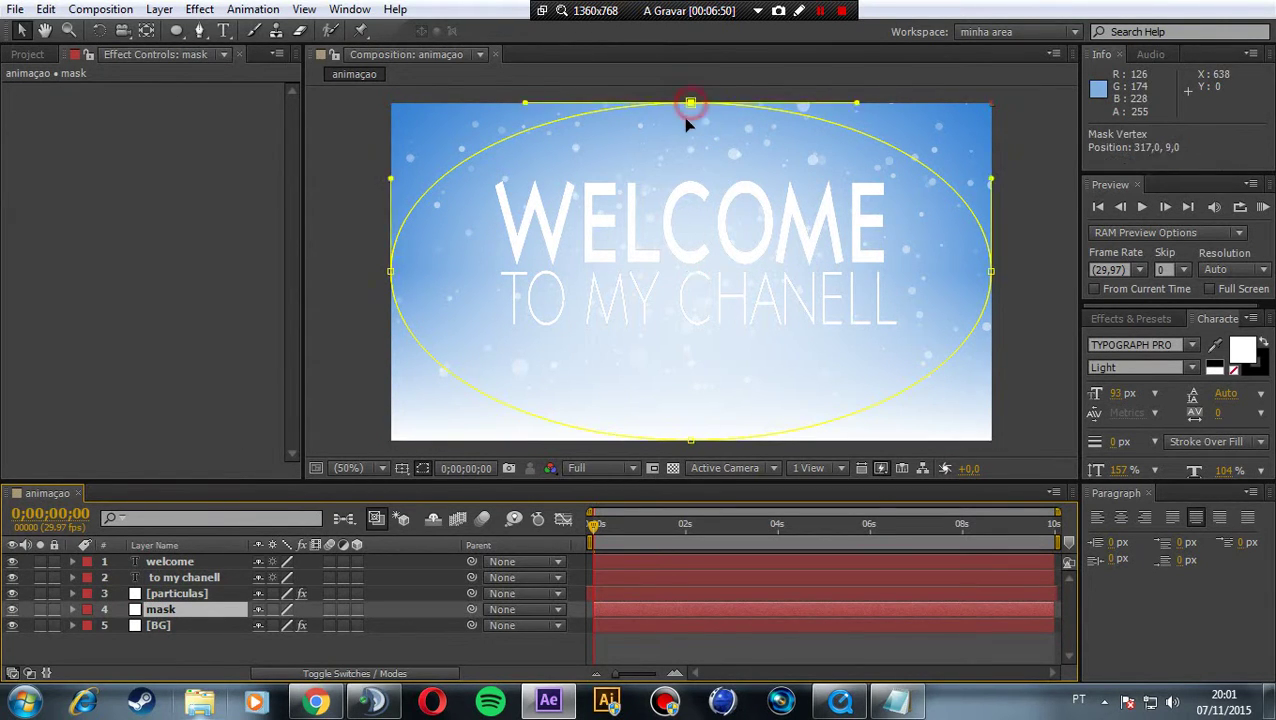
pyautogui.moveTo(687, 122); pyautogui.dragTo(676, 194)
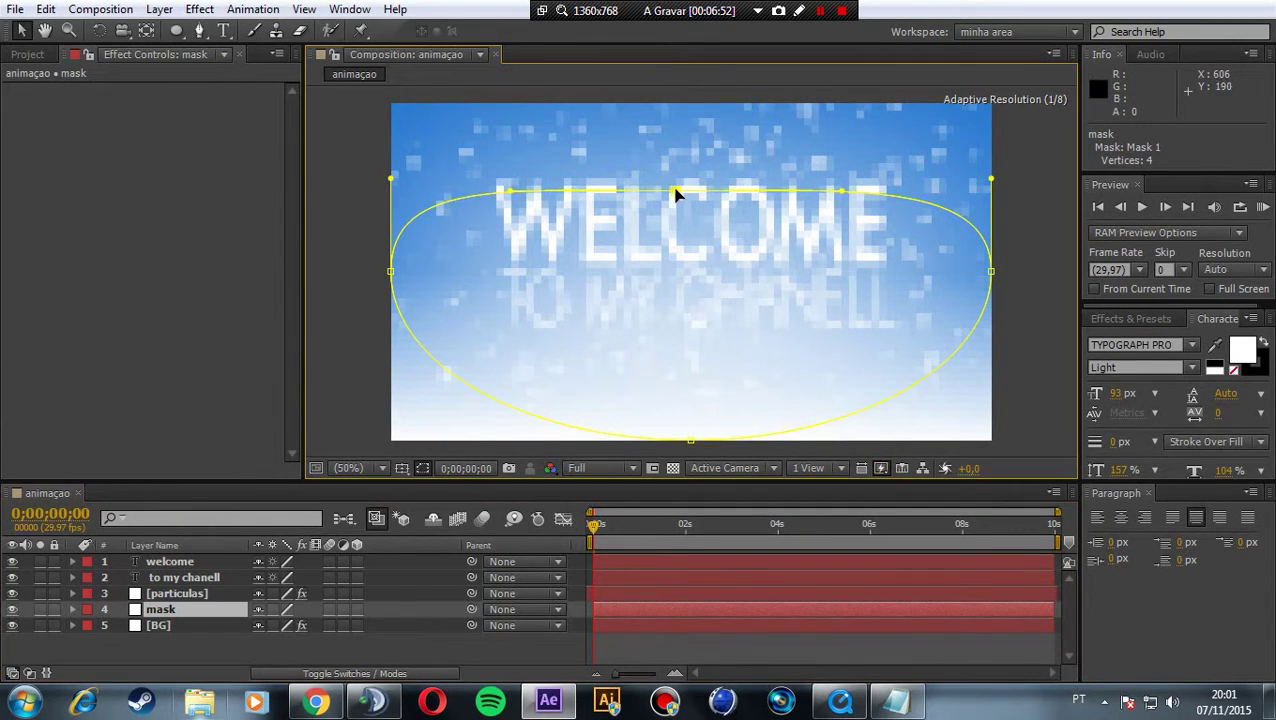
pyautogui.moveTo(674, 192); pyautogui.dragTo(670, 236)
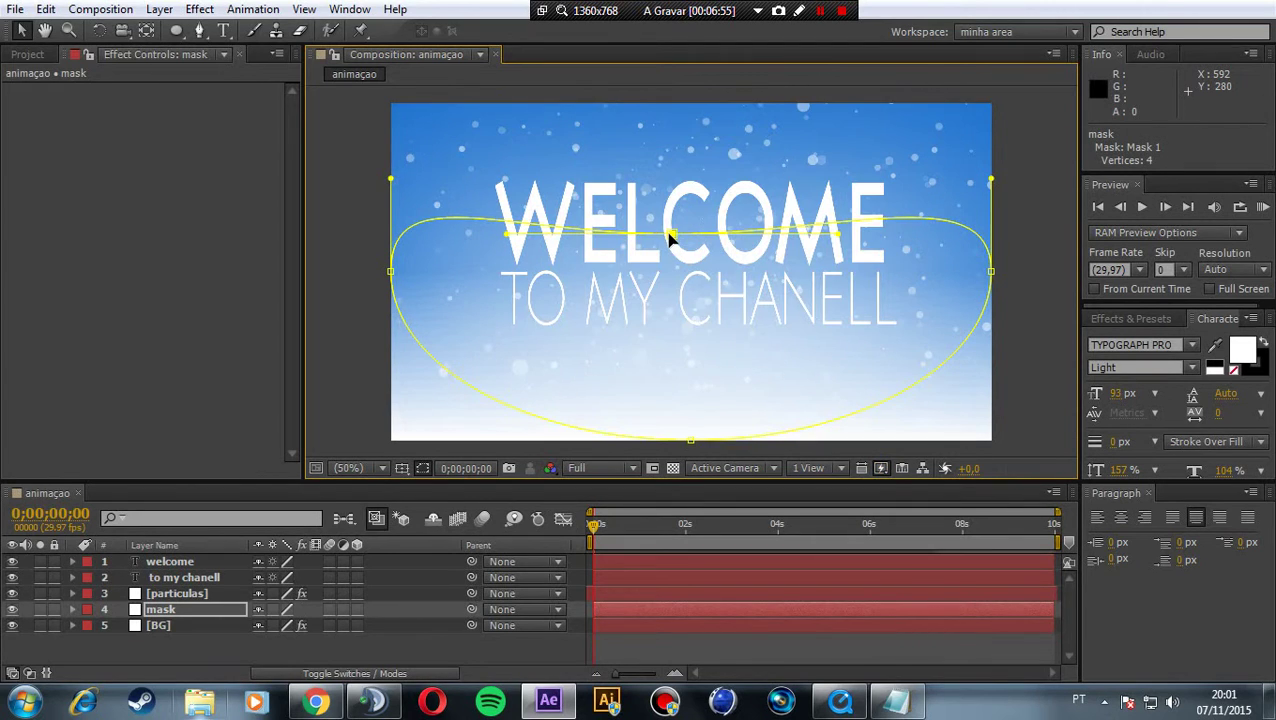
pyautogui.moveTo(670, 236); pyautogui.dragTo(674, 246)
pyautogui.click(228, 656)
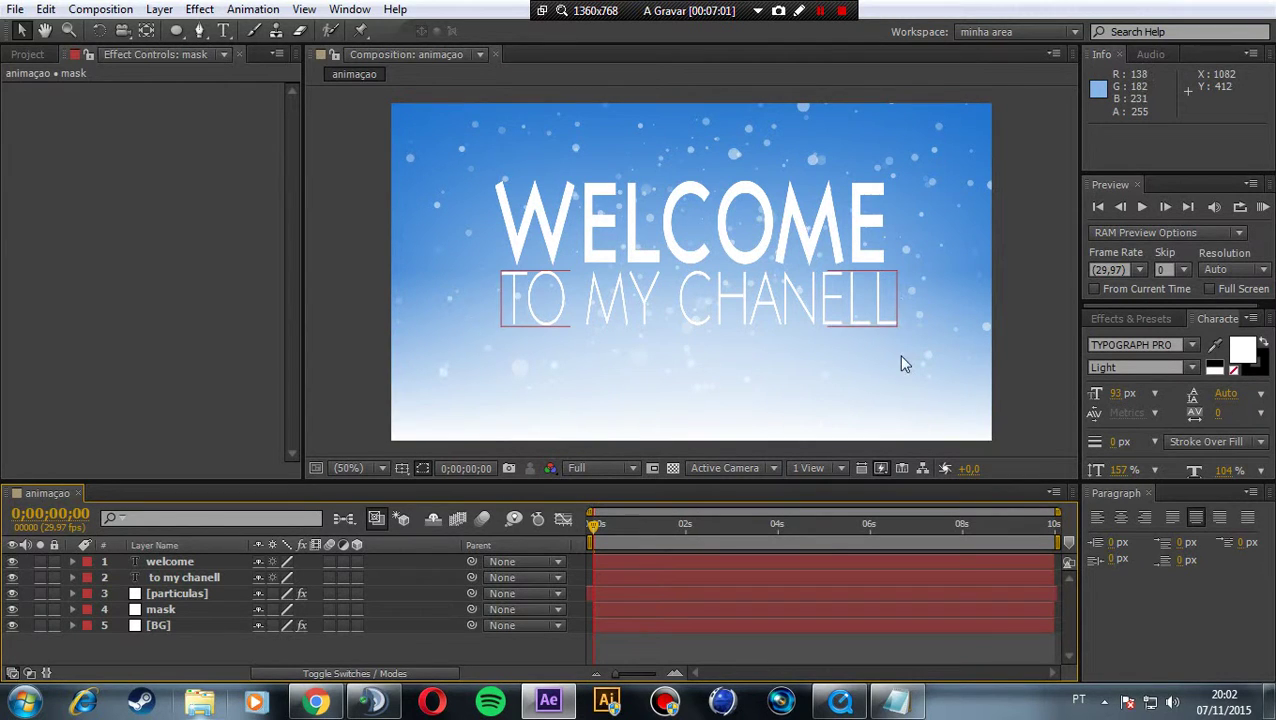
# Fix the second line's spelling from CHANELL to CHANEL, checking the reference video.
pyautogui.click(186, 579)
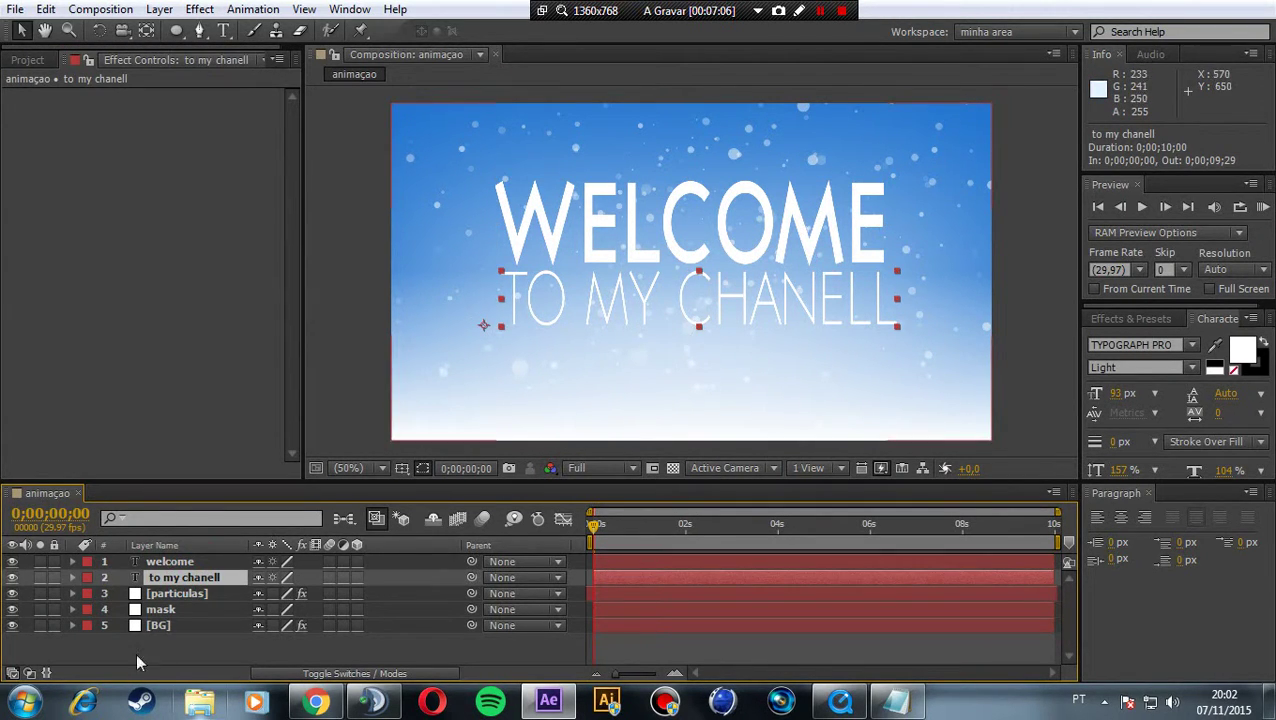
pyautogui.doubleClick(184, 586)
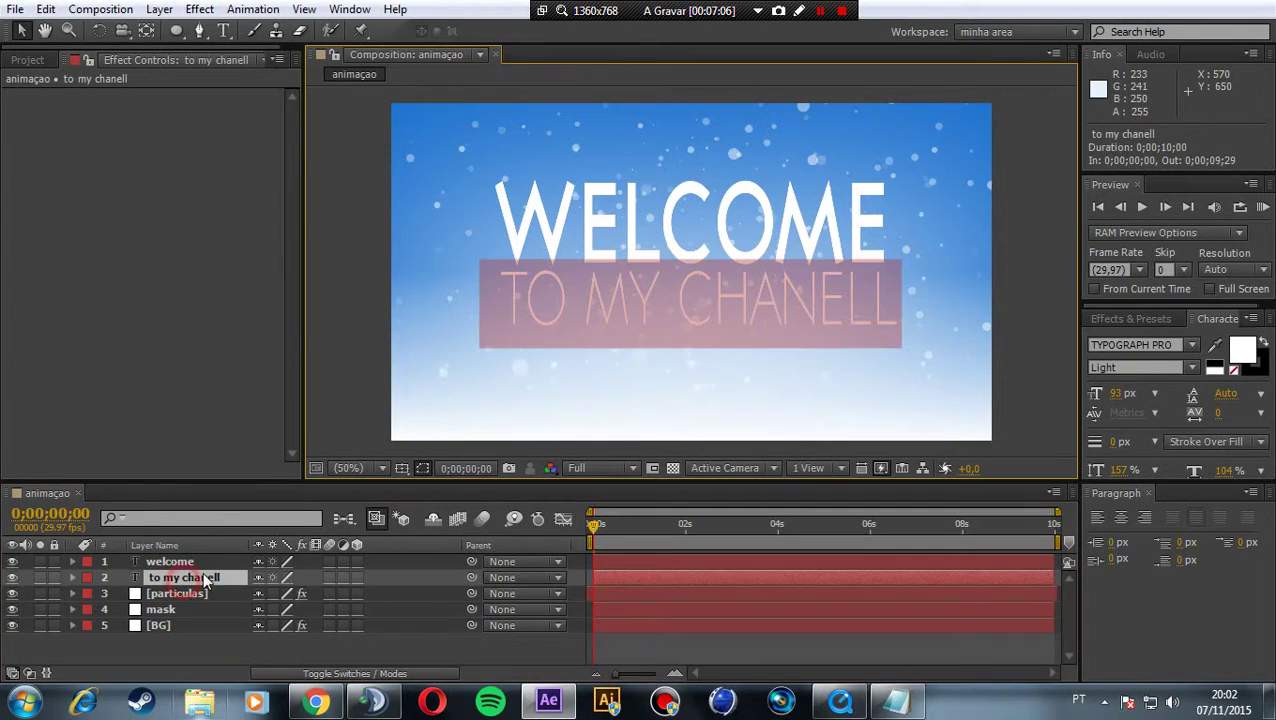
pyautogui.click(884, 296)
pyautogui.click(893, 296)
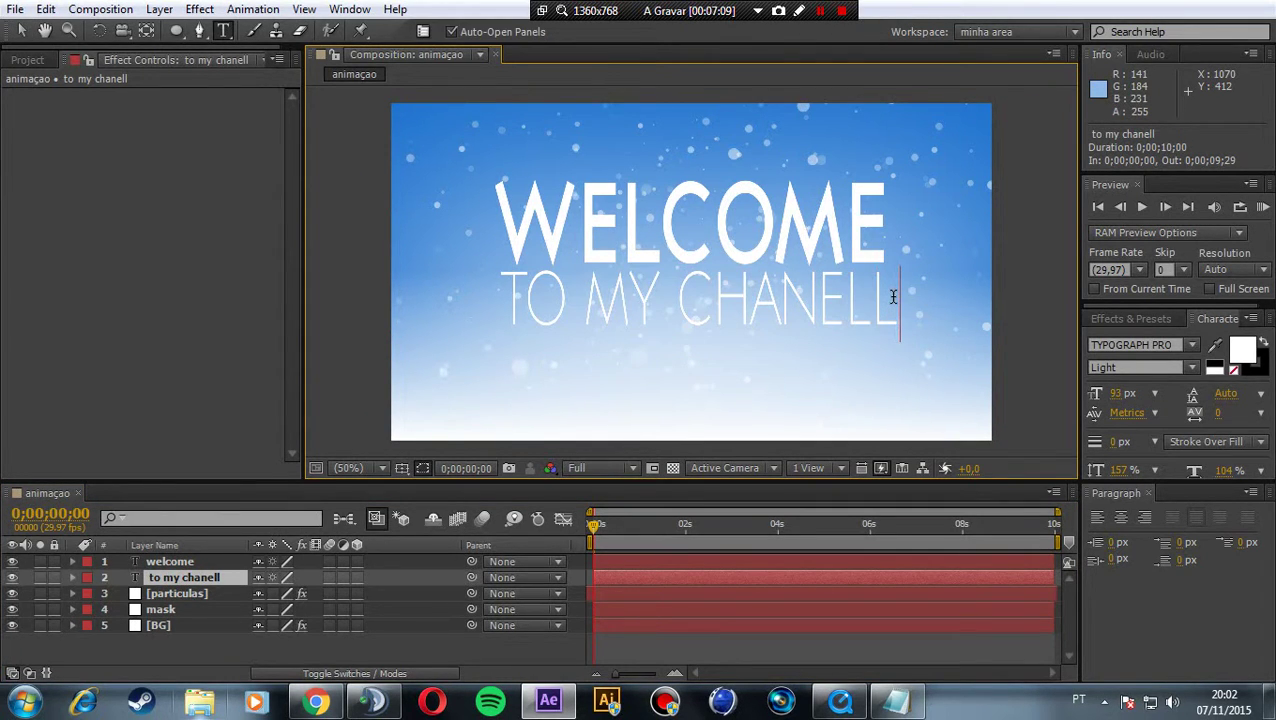
pyautogui.press('BackSpace')
pyautogui.click(838, 700)
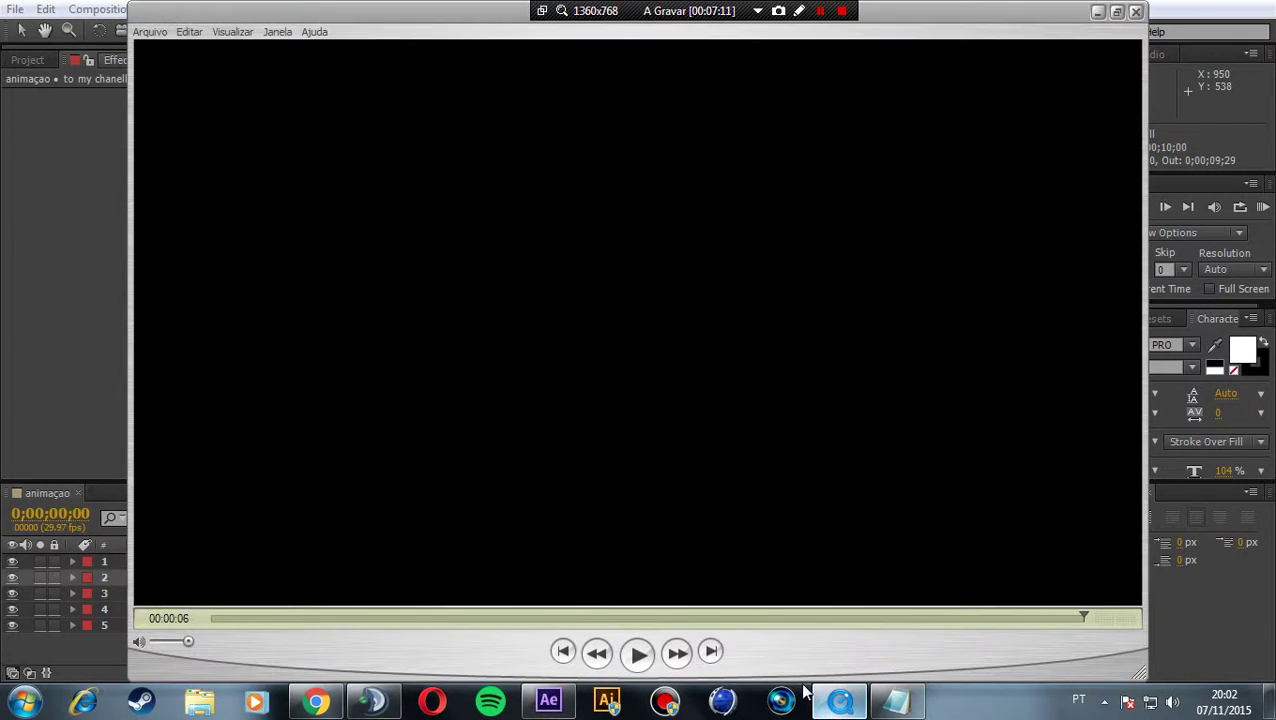
pyautogui.click(796, 617)
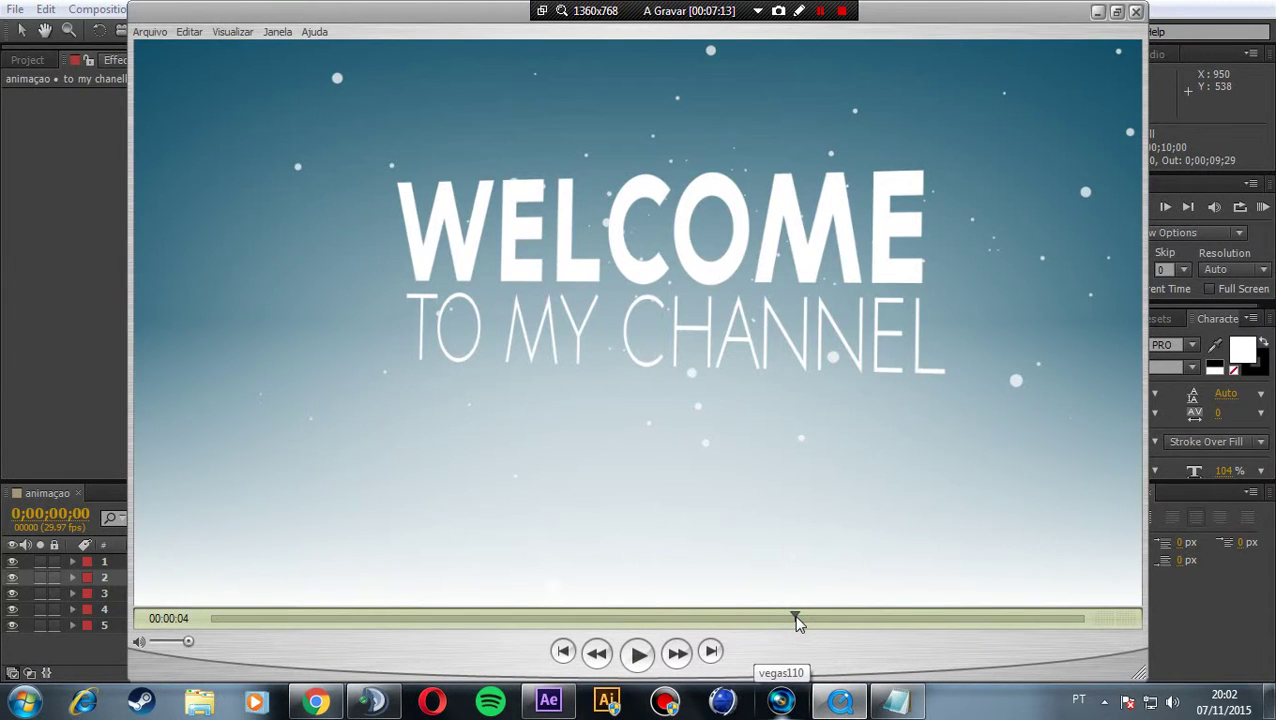
pyautogui.click(1135, 11)
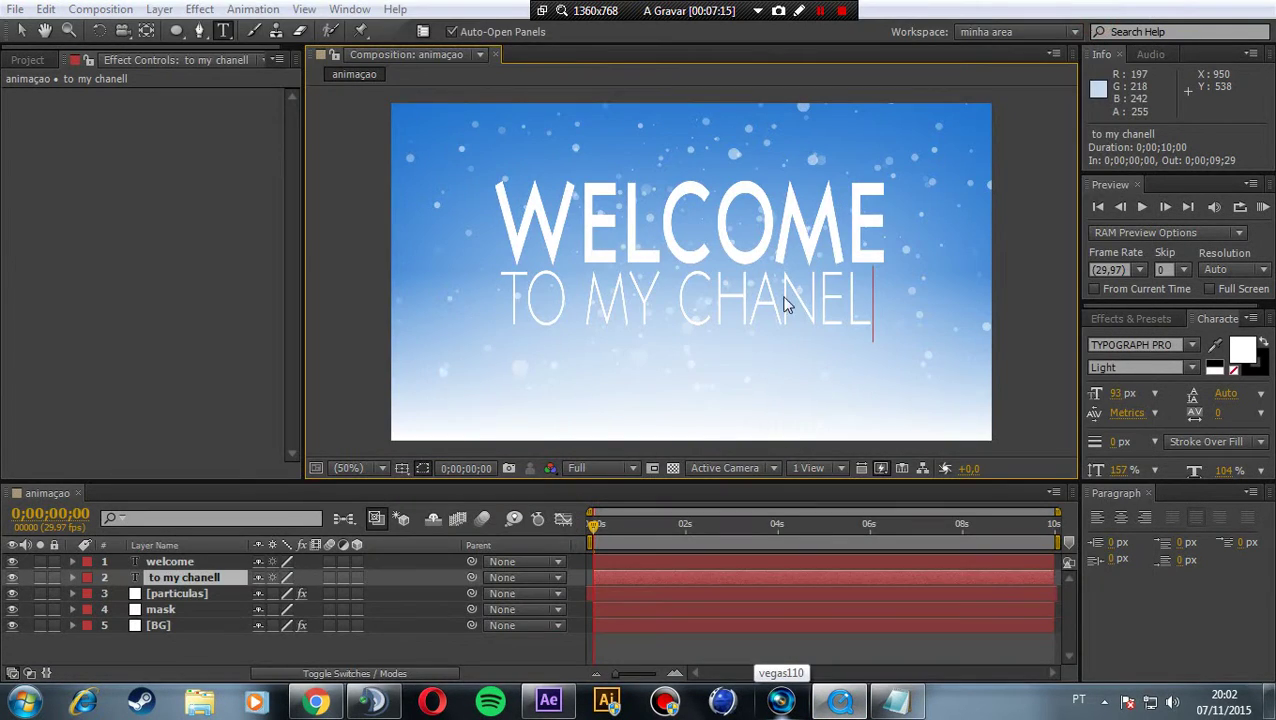
pyautogui.click(509, 294)
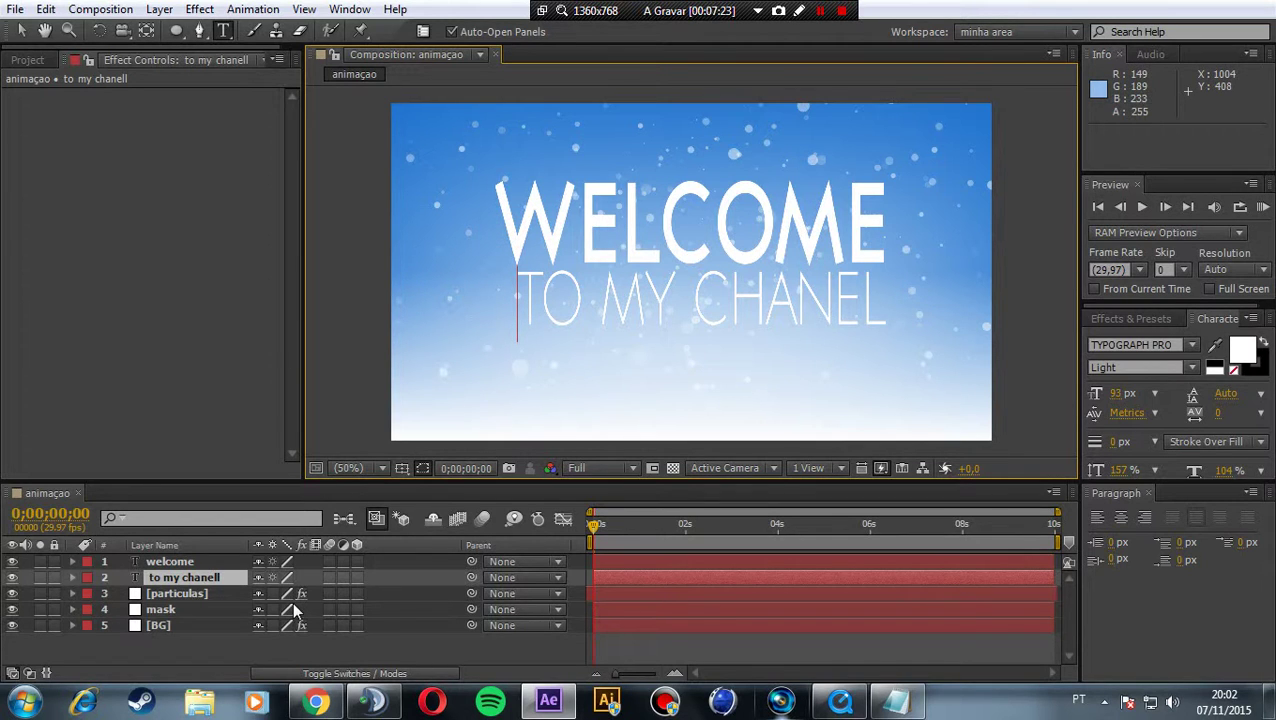
pyautogui.click(241, 652)
# Select both text layers and shift them slightly to the right.
pyautogui.press("'")
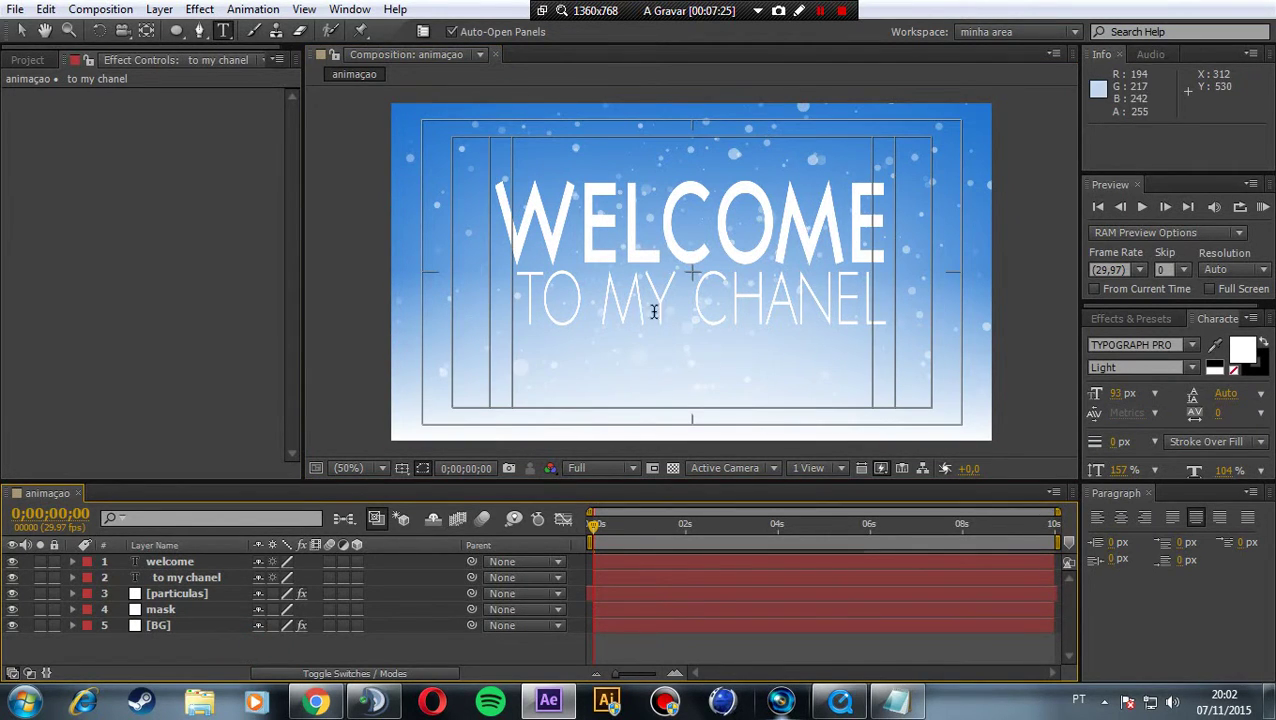
pyautogui.click(21, 31)
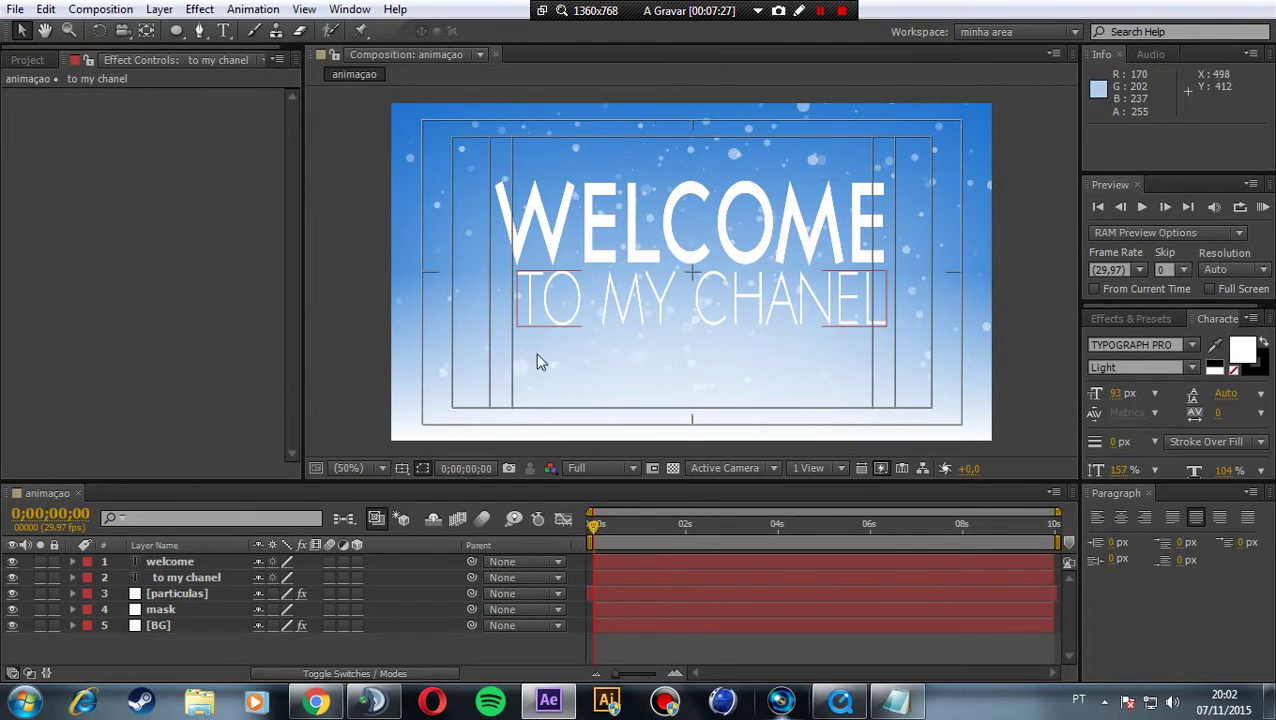
pyautogui.click(180, 578)
pyautogui.keyDown('ctrl'); pyautogui.click(170, 561); pyautogui.keyUp('ctrl')
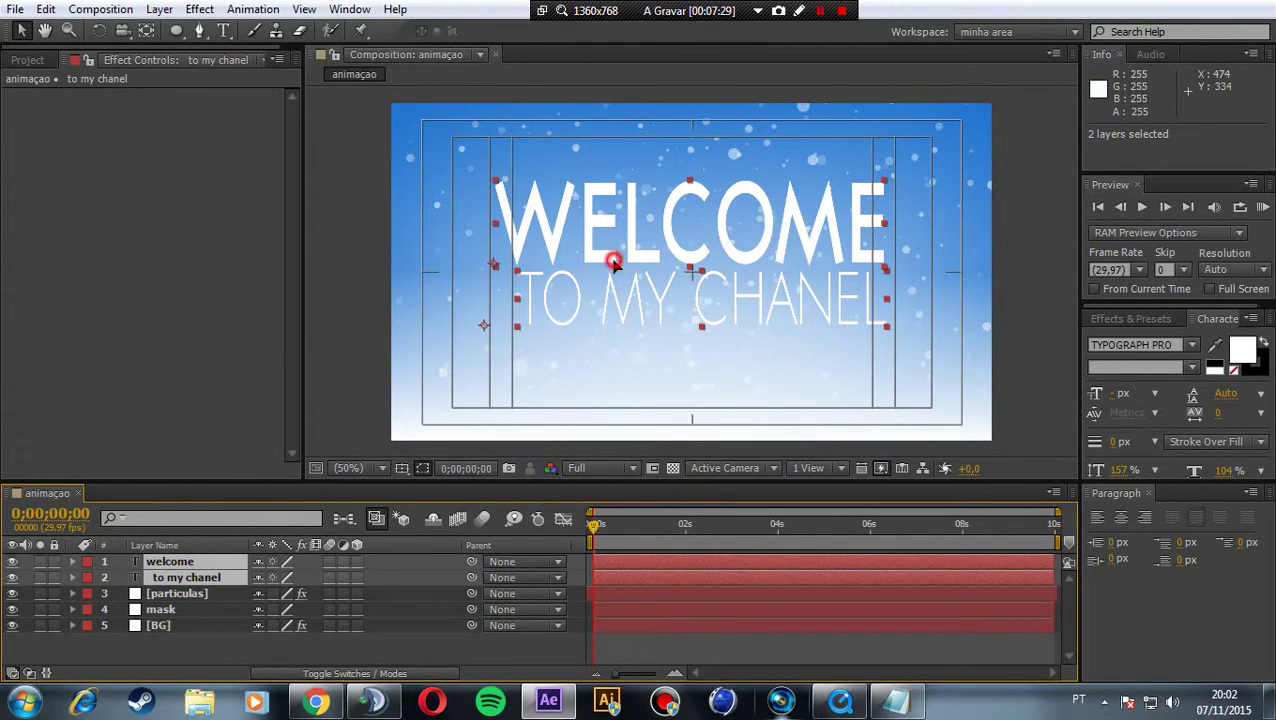
pyautogui.moveTo(615, 265); pyautogui.dragTo(616, 267)
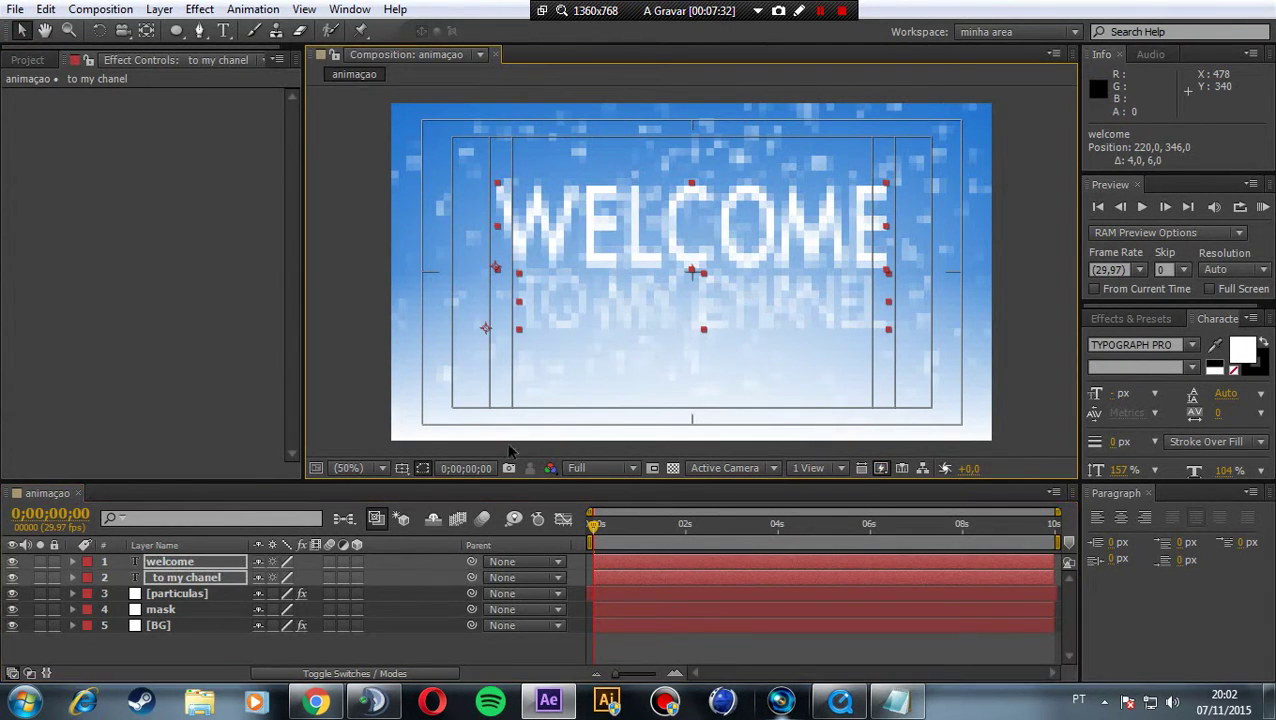
# Hide the safe-area guides and make the welcome layer 3D.
pyautogui.click(221, 658)
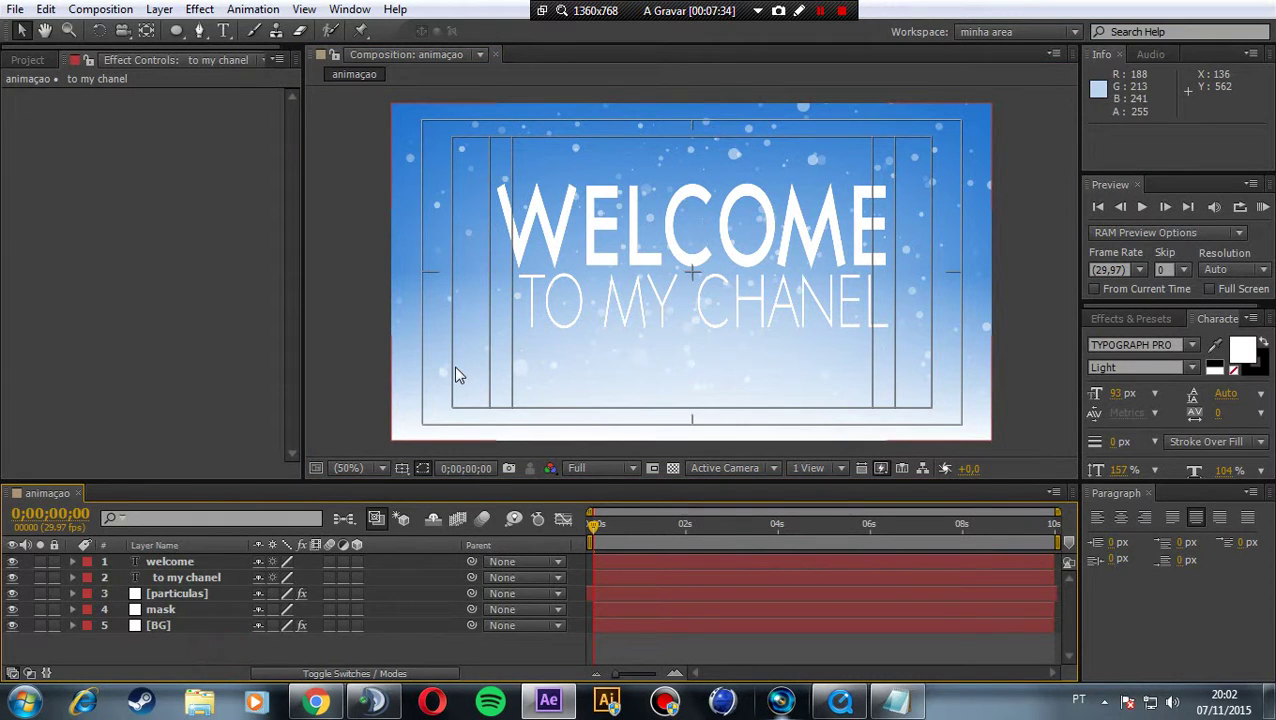
pyautogui.press("'")
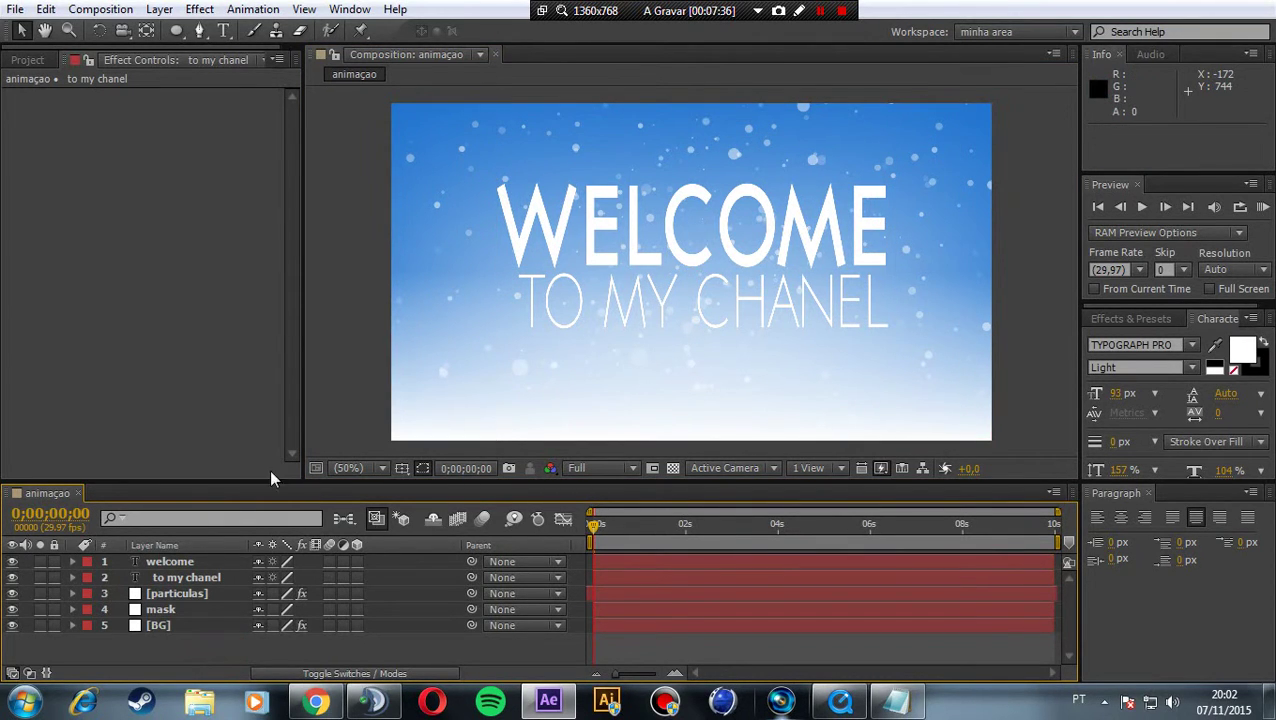
pyautogui.click(357, 561)
# Make to my chanel 3D and move WELCOME's anchor point to its top-left corner.
pyautogui.click(357, 577)
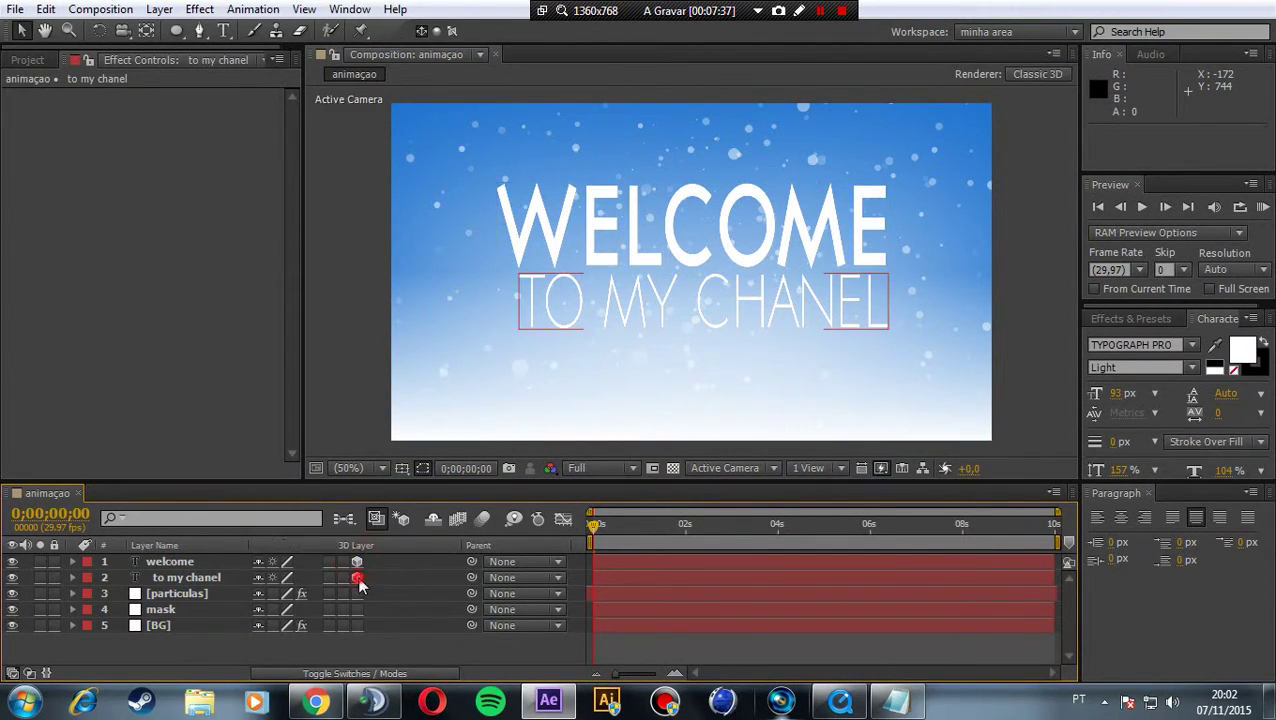
pyautogui.click(183, 577)
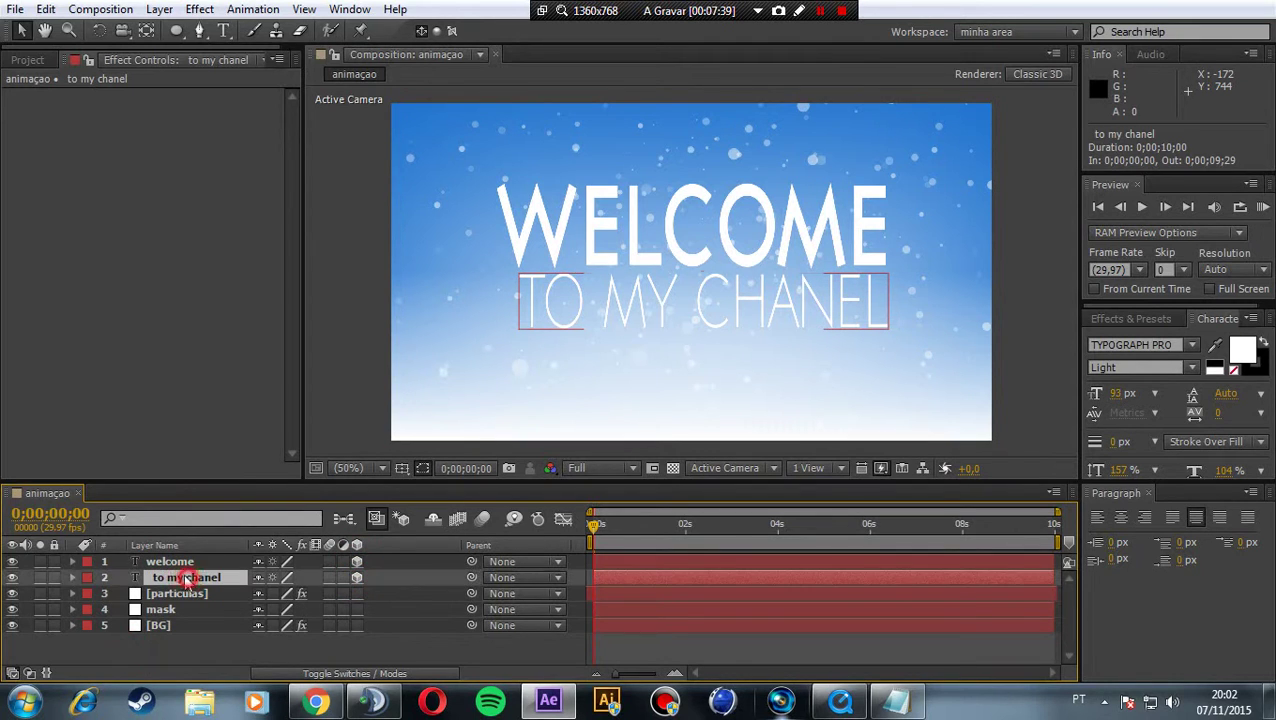
pyautogui.click(185, 563)
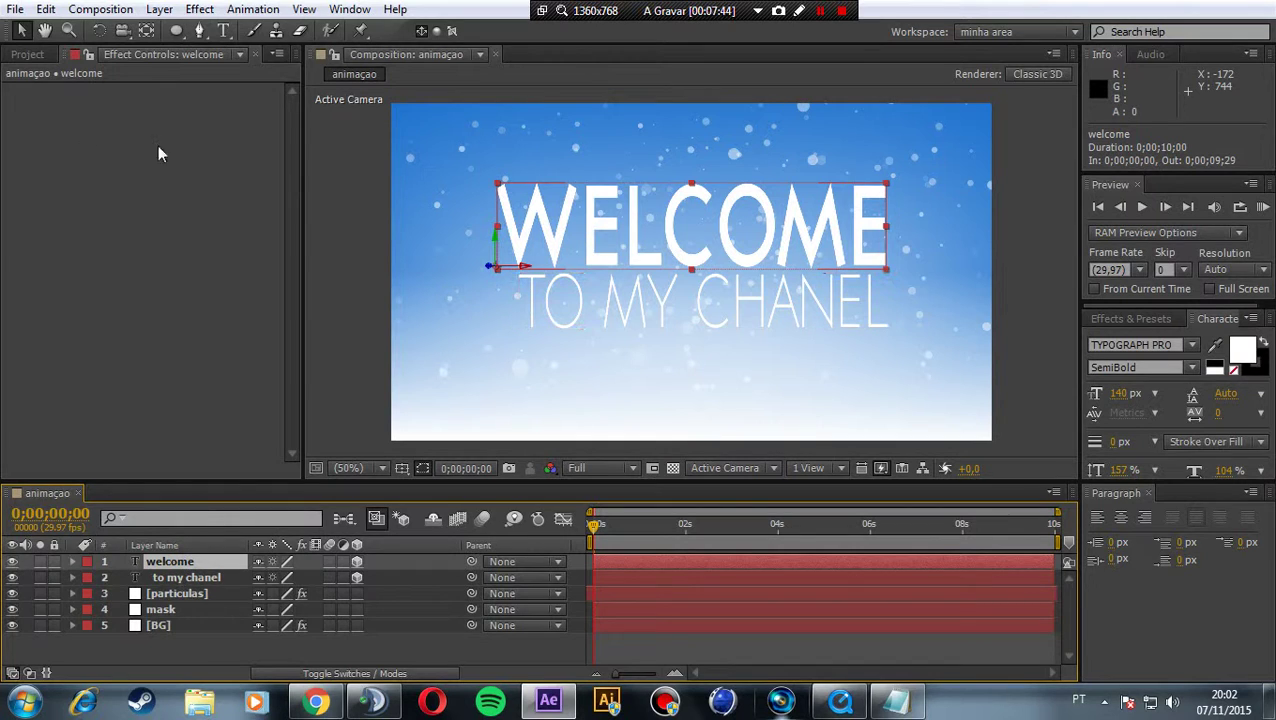
pyautogui.click(147, 32)
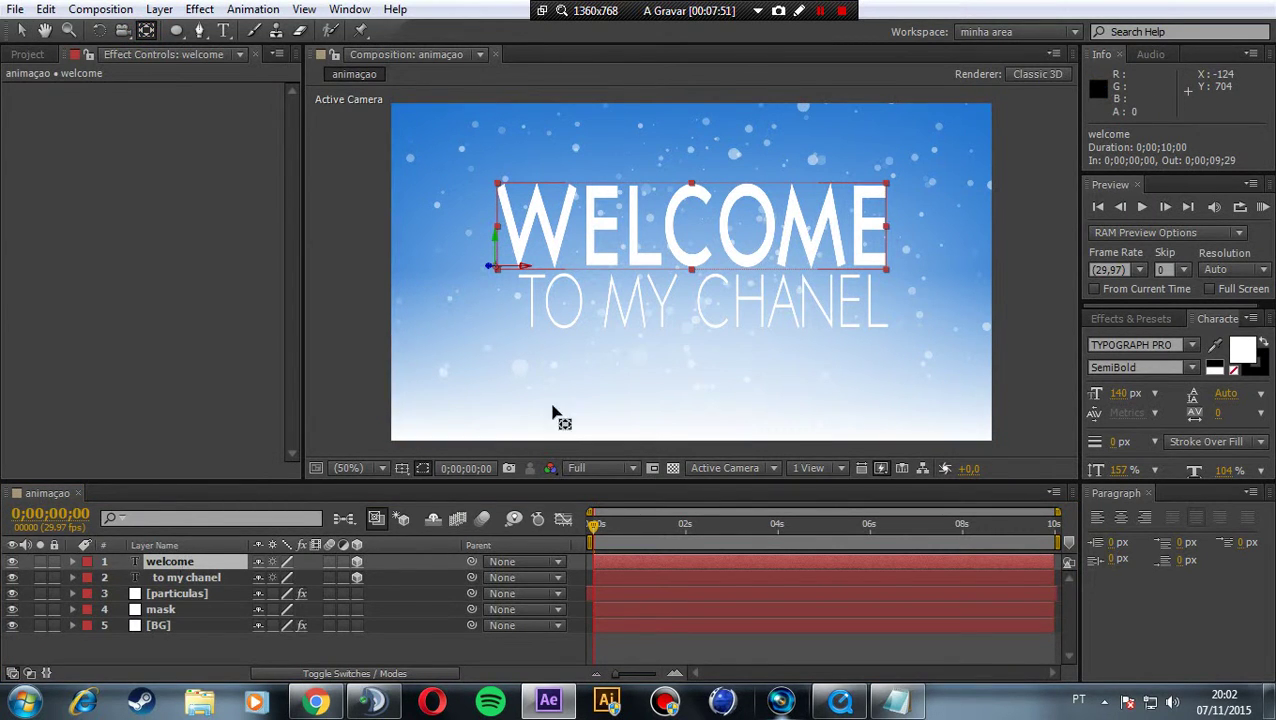
pyautogui.moveTo(497, 268); pyautogui.dragTo(494, 186)
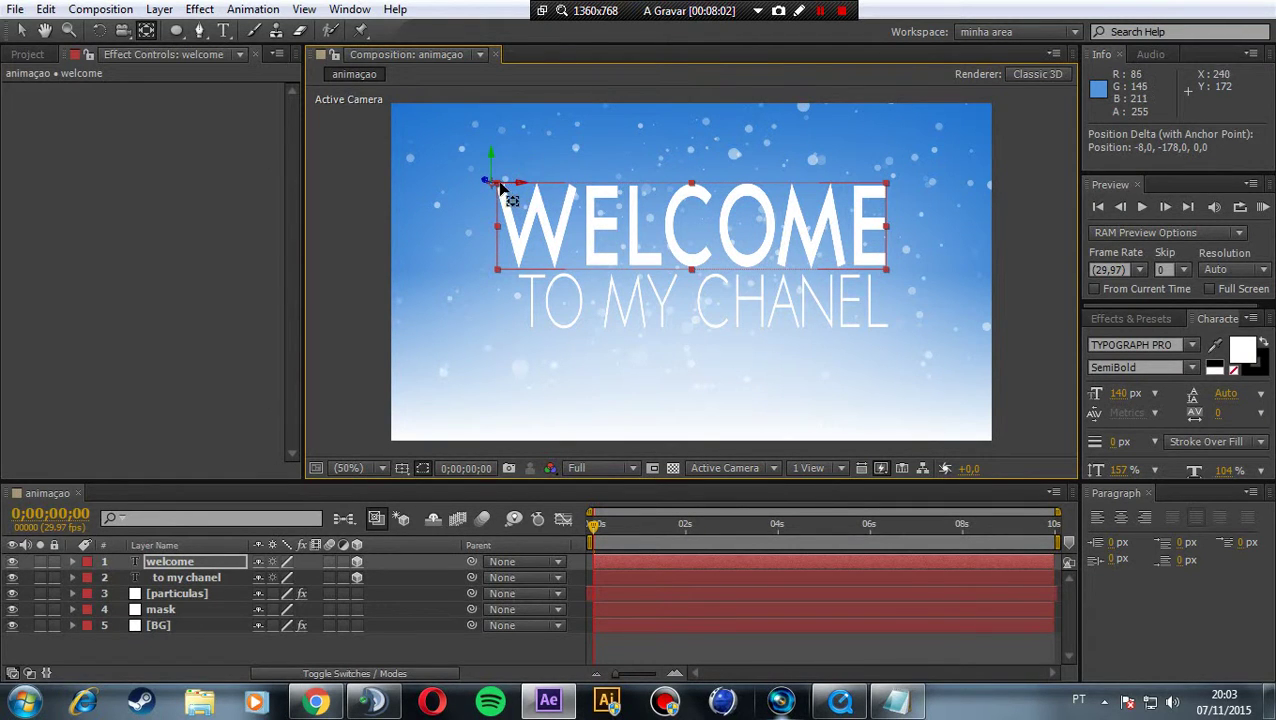
pyautogui.moveTo(521, 186); pyautogui.dragTo(495, 186)
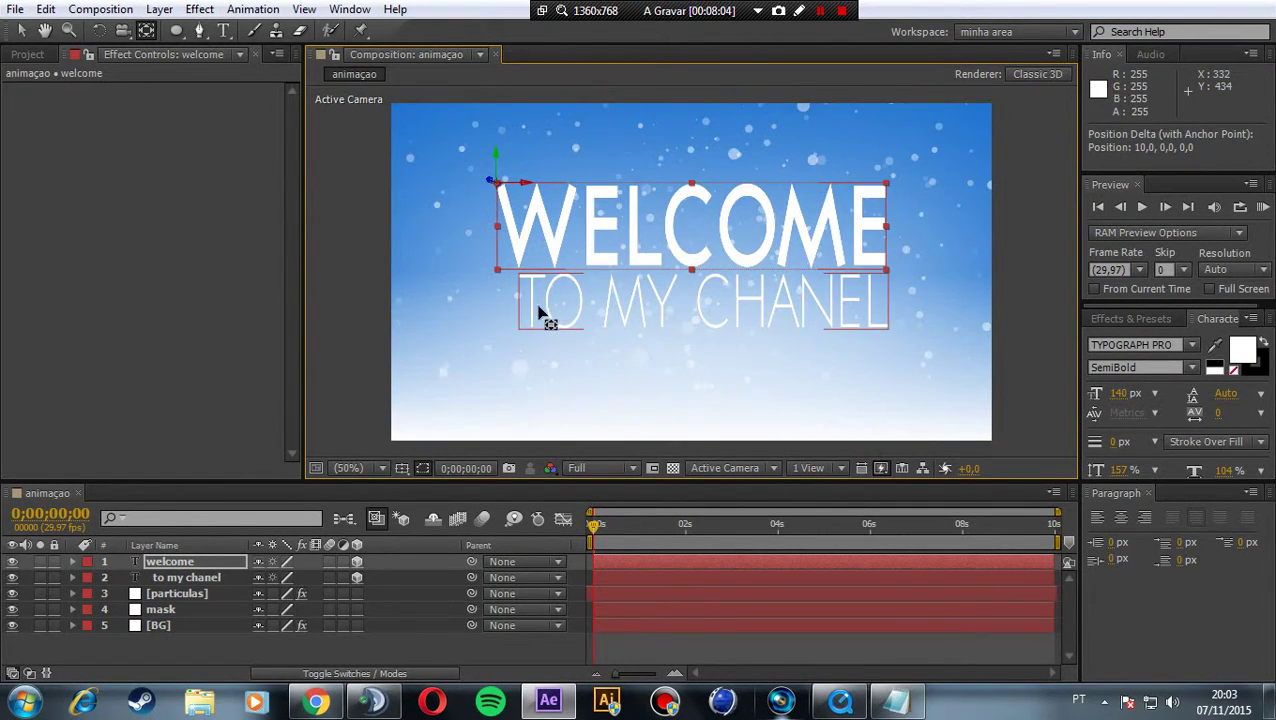
# Move the TO MY CHANEL anchor point to its top-left corner.
pyautogui.click(186, 579)
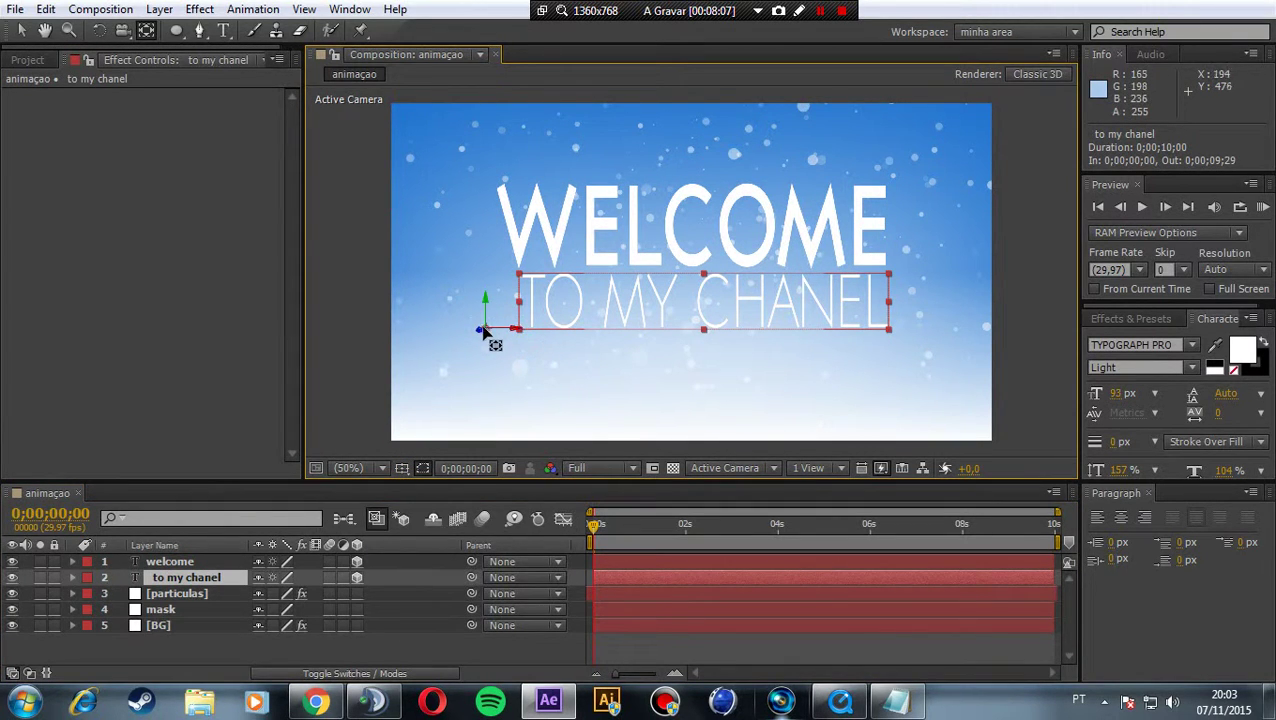
pyautogui.click(484, 330)
pyautogui.moveTo(484, 328)
pyautogui.mouseDown()
pyautogui.moveTo(527, 332)
pyautogui.moveTo(519, 279)
pyautogui.mouseUp()
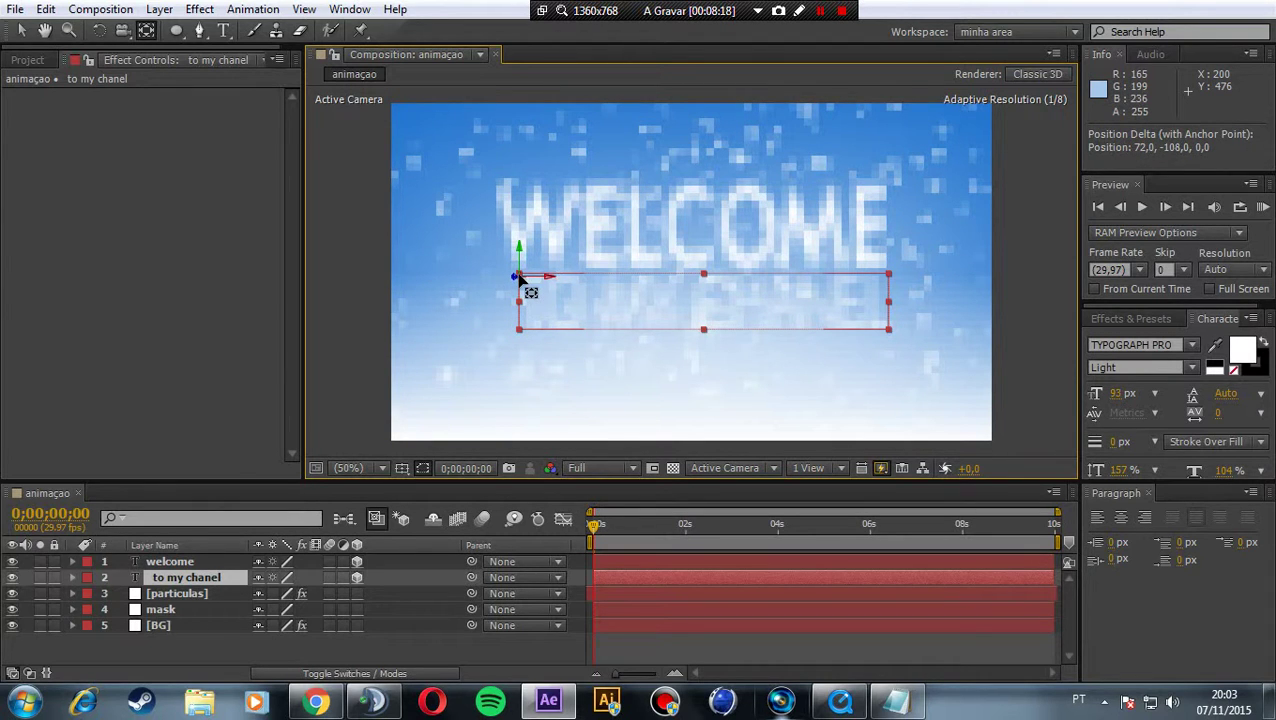
pyautogui.moveTo(519, 281); pyautogui.dragTo(519, 278)
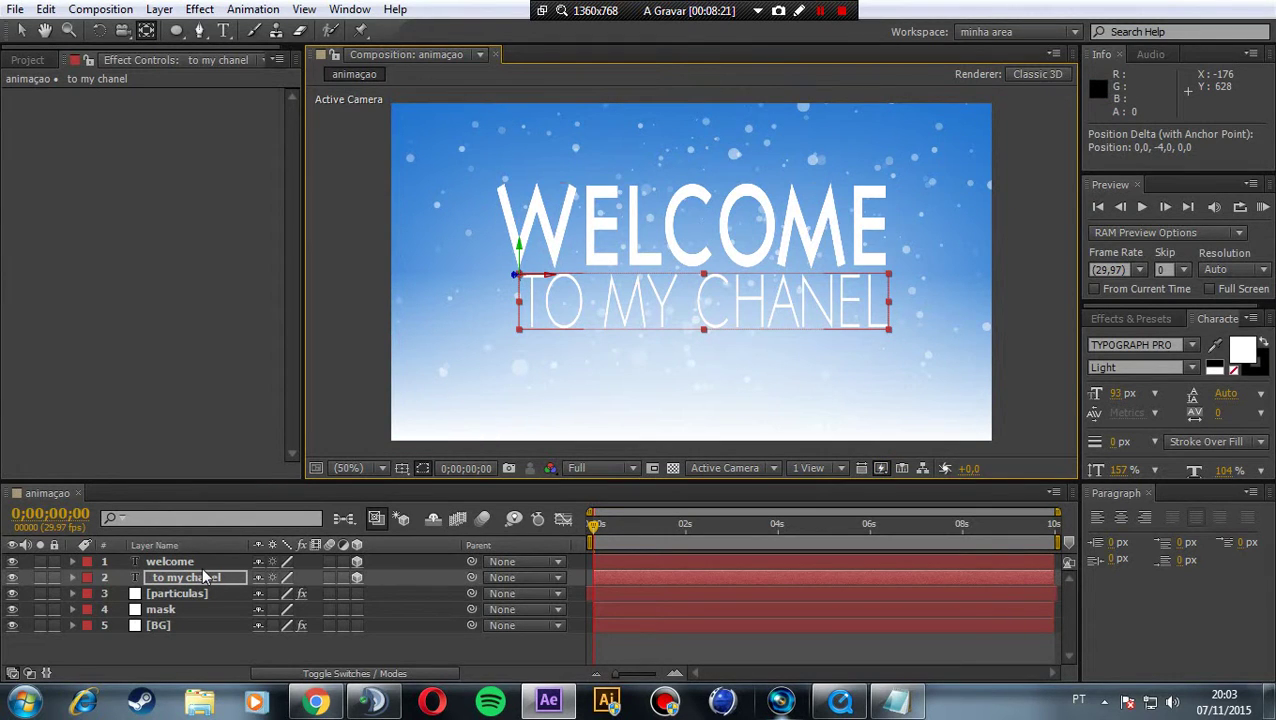
# Select both text layers and reveal their rotation properties.
pyautogui.click(170, 561)
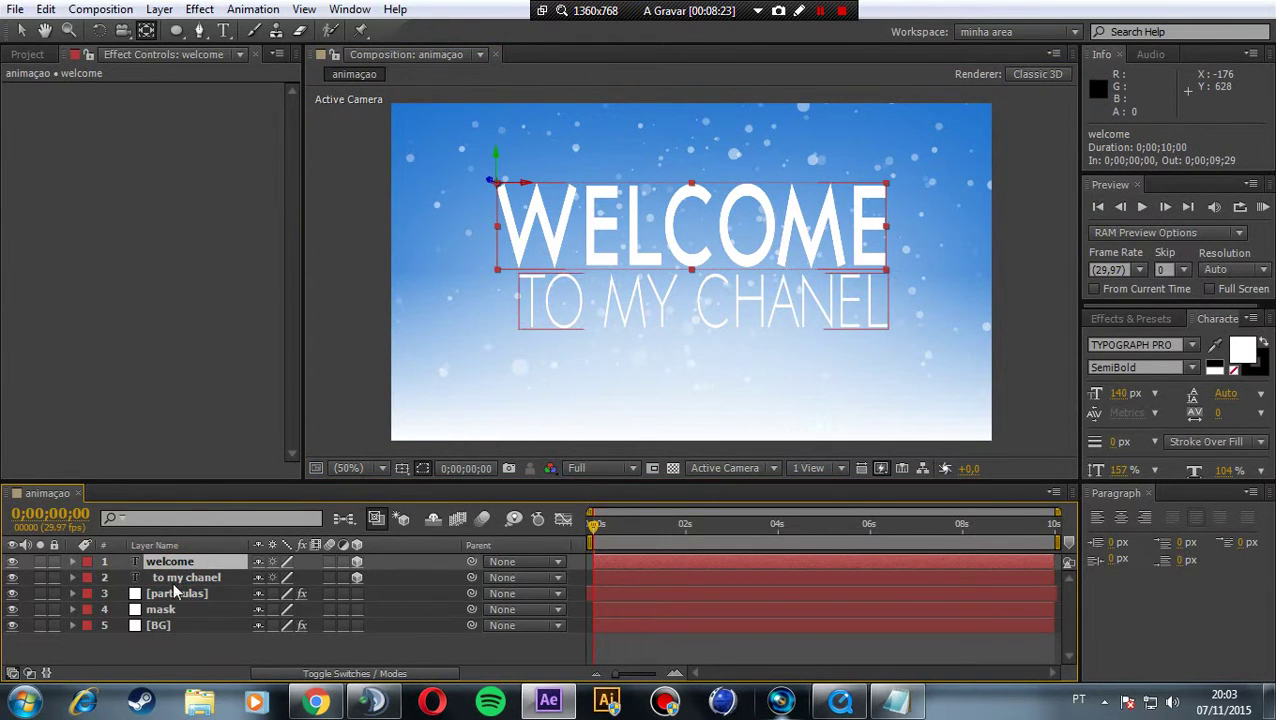
pyautogui.keyDown('shift'); pyautogui.click(180, 578); pyautogui.keyUp('shift')
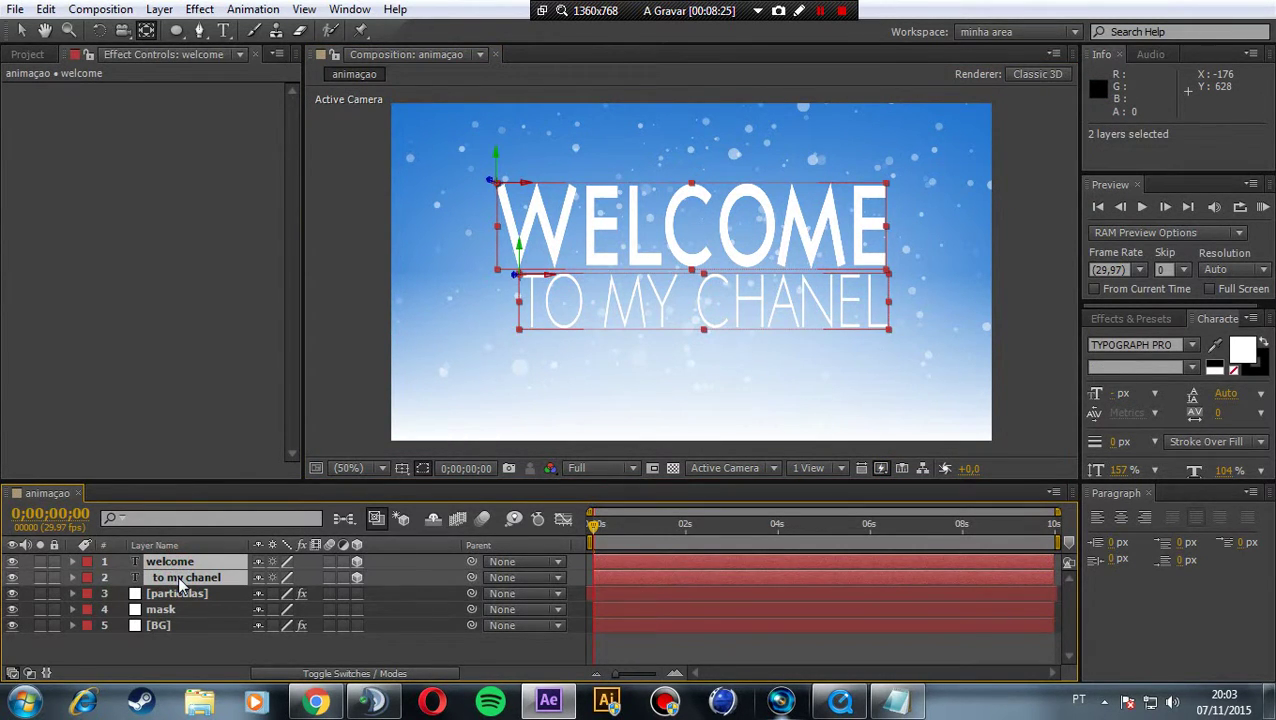
pyautogui.press('r')
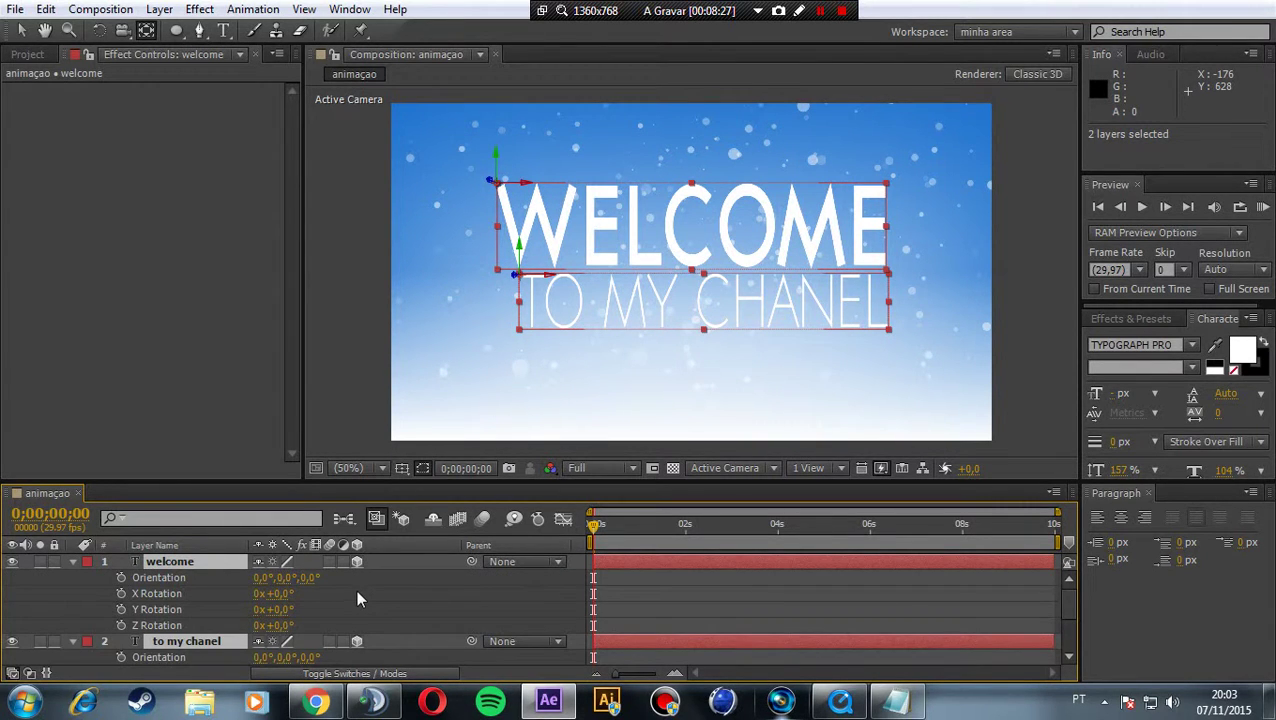
# Copy the four-line damped-bounce expression (veloc 7, amplitude 20, decay .2) from Notepad.
pyautogui.click(908, 710)
pyautogui.click(470, 289)
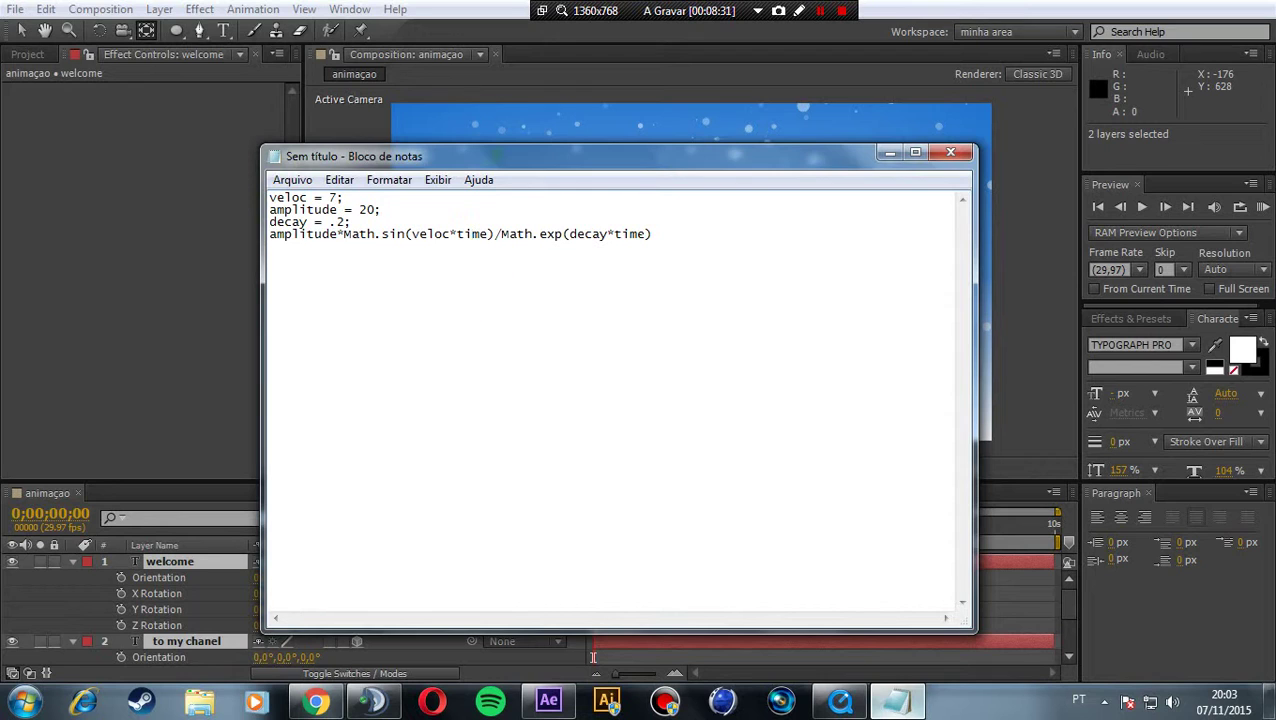
pyautogui.moveTo(668, 234); pyautogui.dragTo(258, 192)
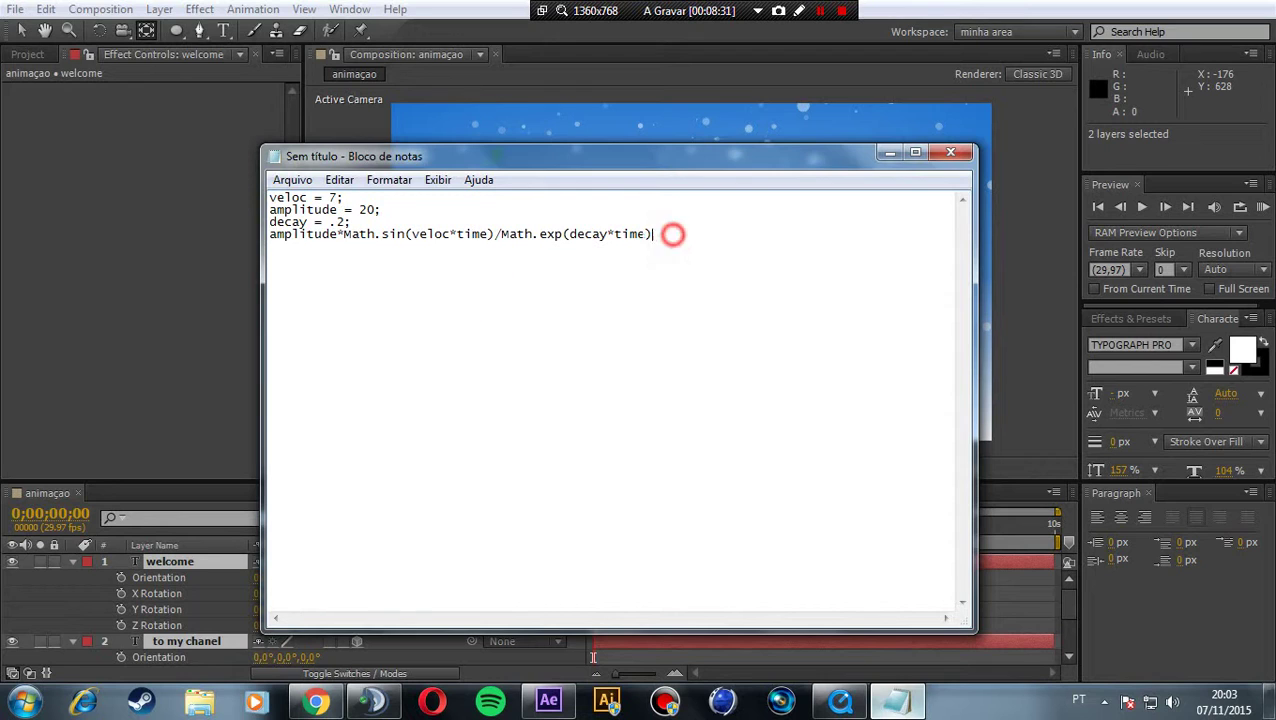
pyautogui.rightClick(272, 201)
pyautogui.click(348, 268)
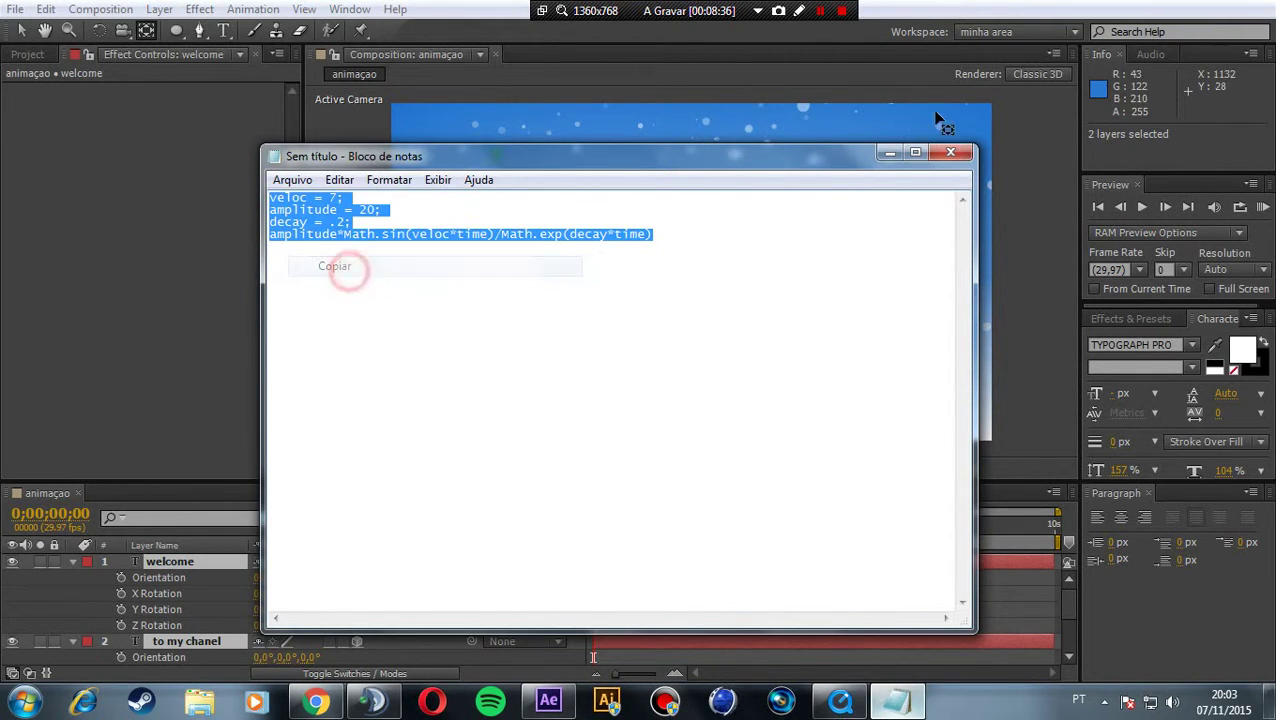
pyautogui.click(890, 153)
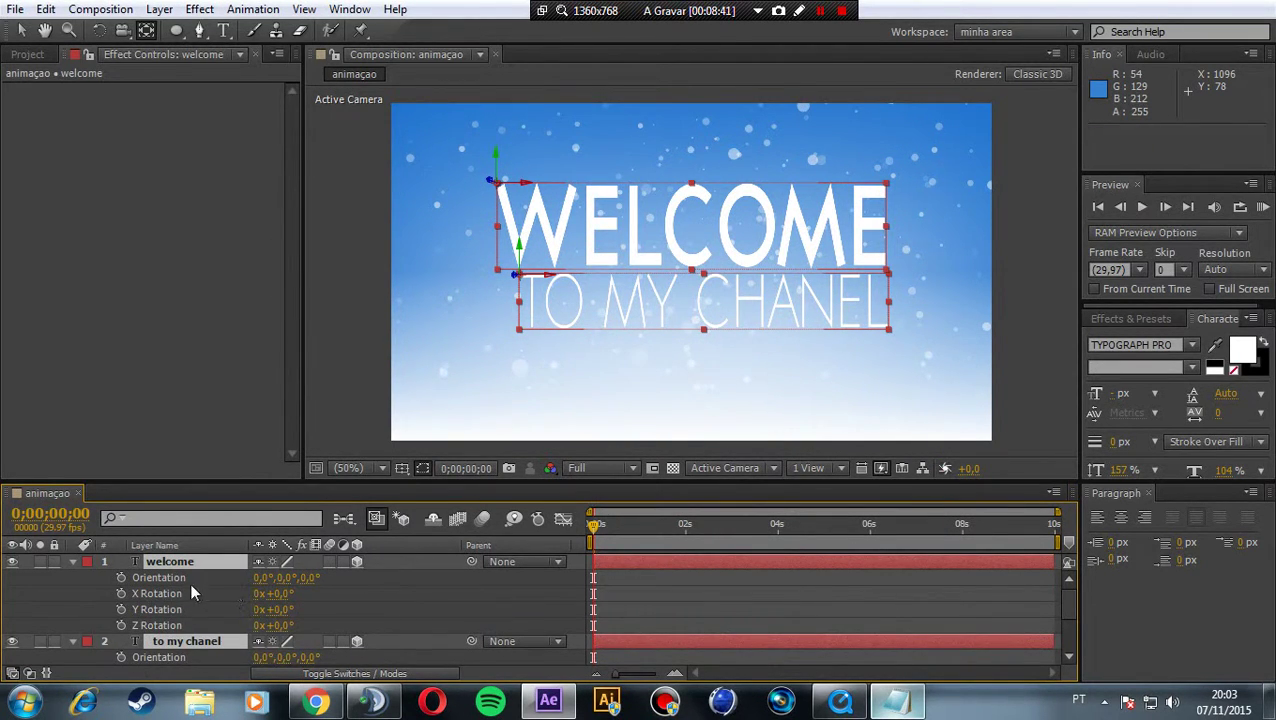
# Paste the decaying sine wobble expression onto the X Rotation of welcome and to my chanel.
pyautogui.keyDown('alt'); pyautogui.click(121, 595); pyautogui.keyUp('alt')
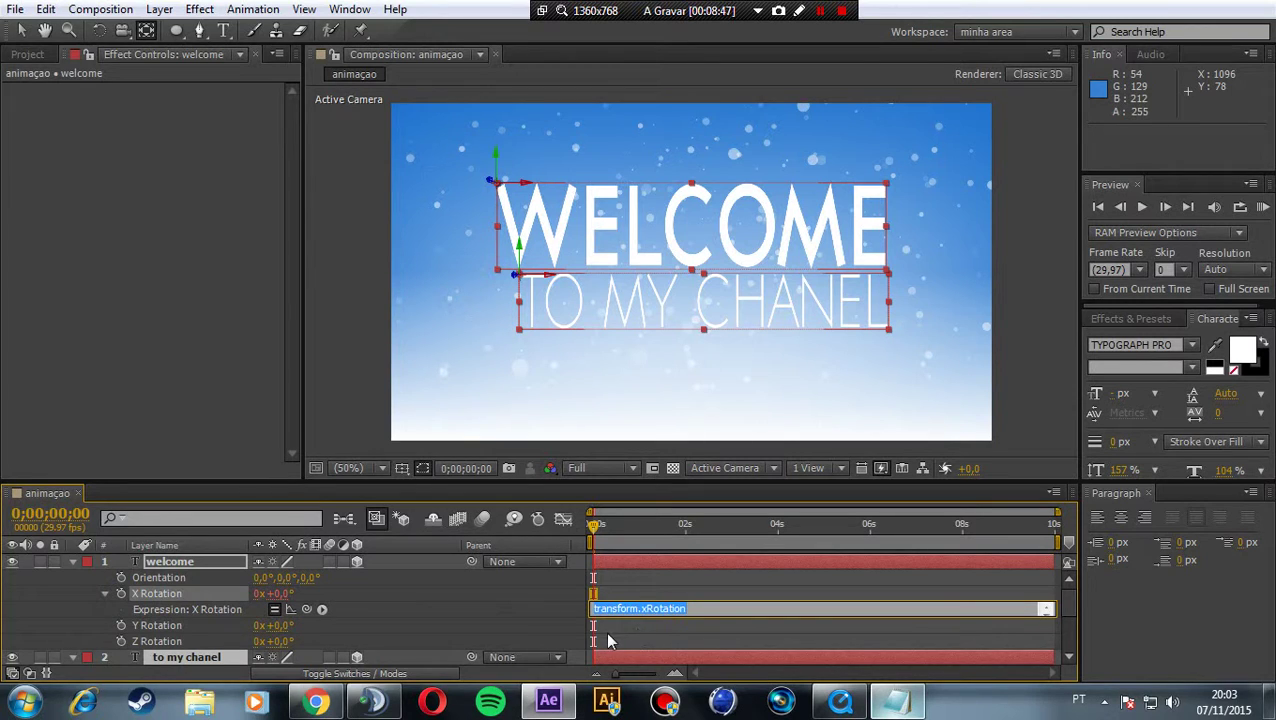
pyautogui.hotkey('ctrl', 'v')
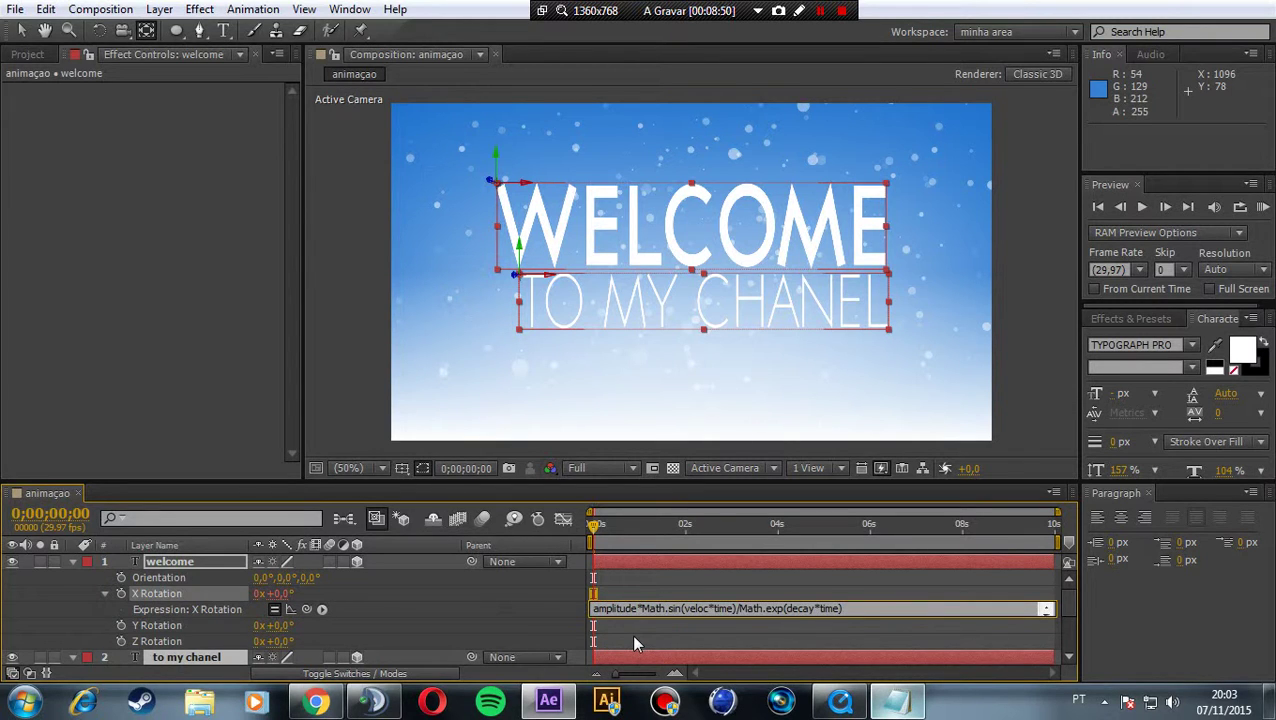
pyautogui.click(633, 637)
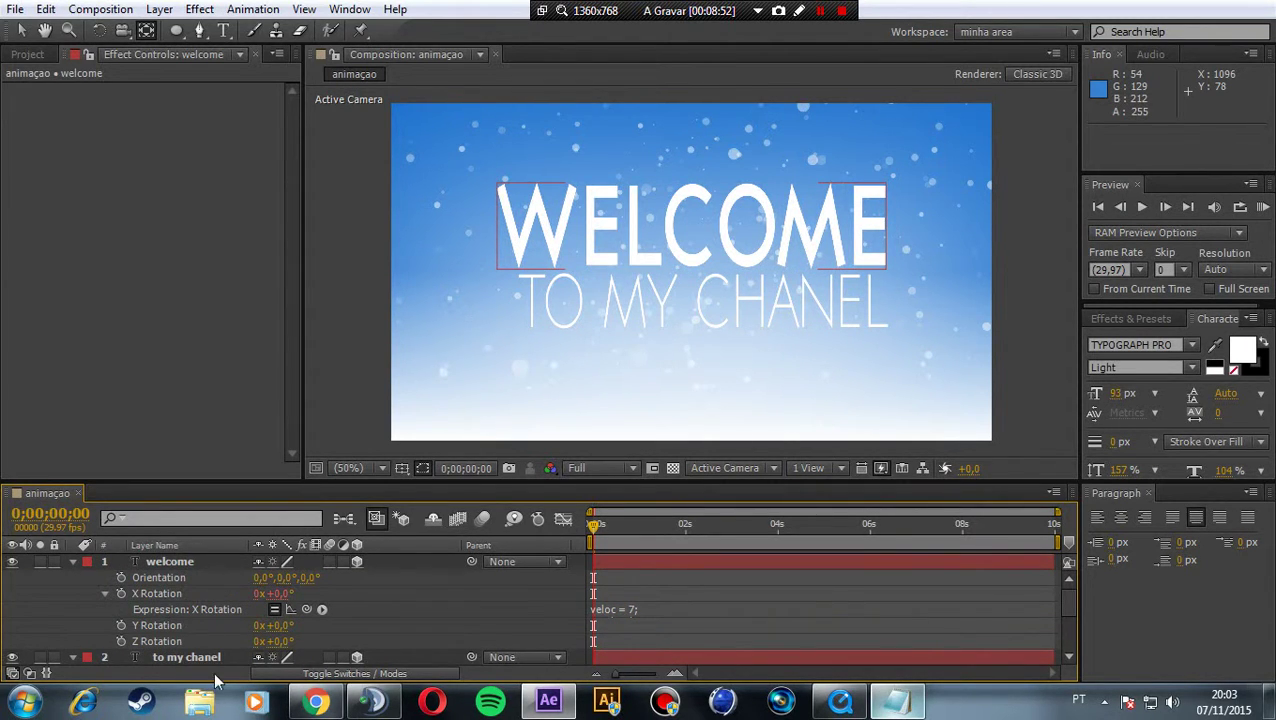
pyautogui.click(187, 656)
pyautogui.scroll(-3, 417, 599)
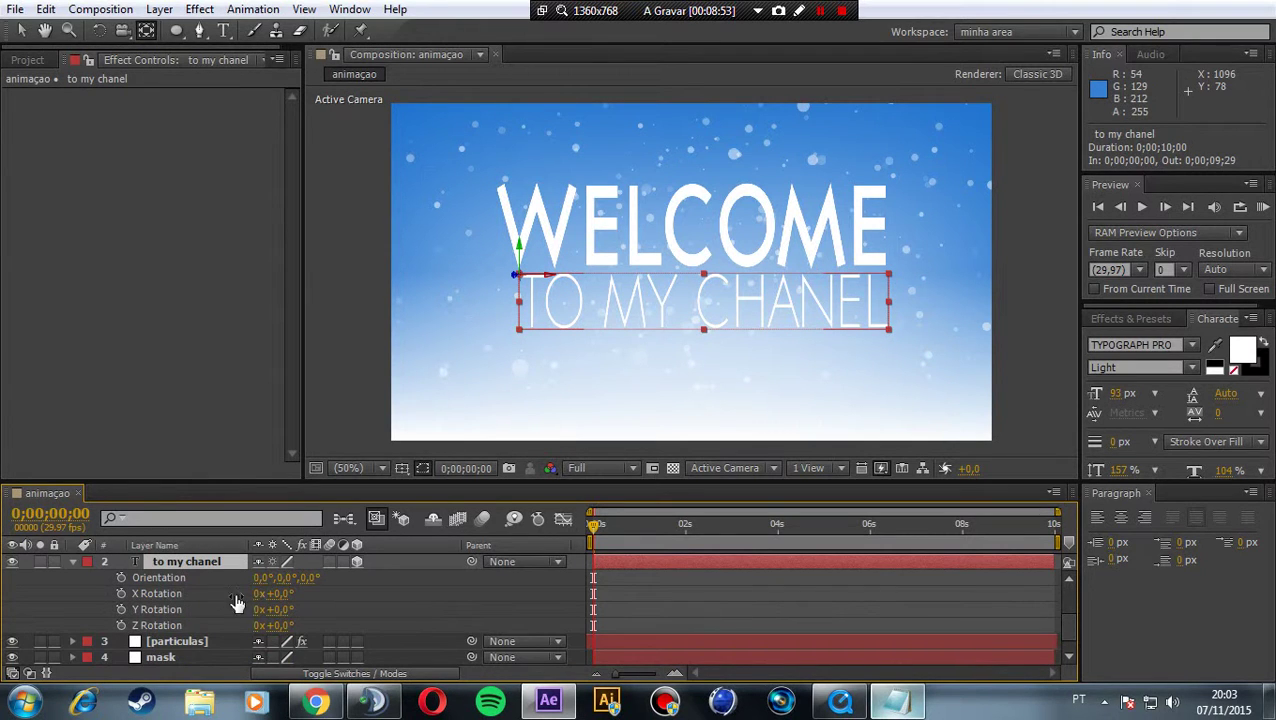
pyautogui.keyDown('alt'); pyautogui.click(121, 594); pyautogui.keyUp('alt')
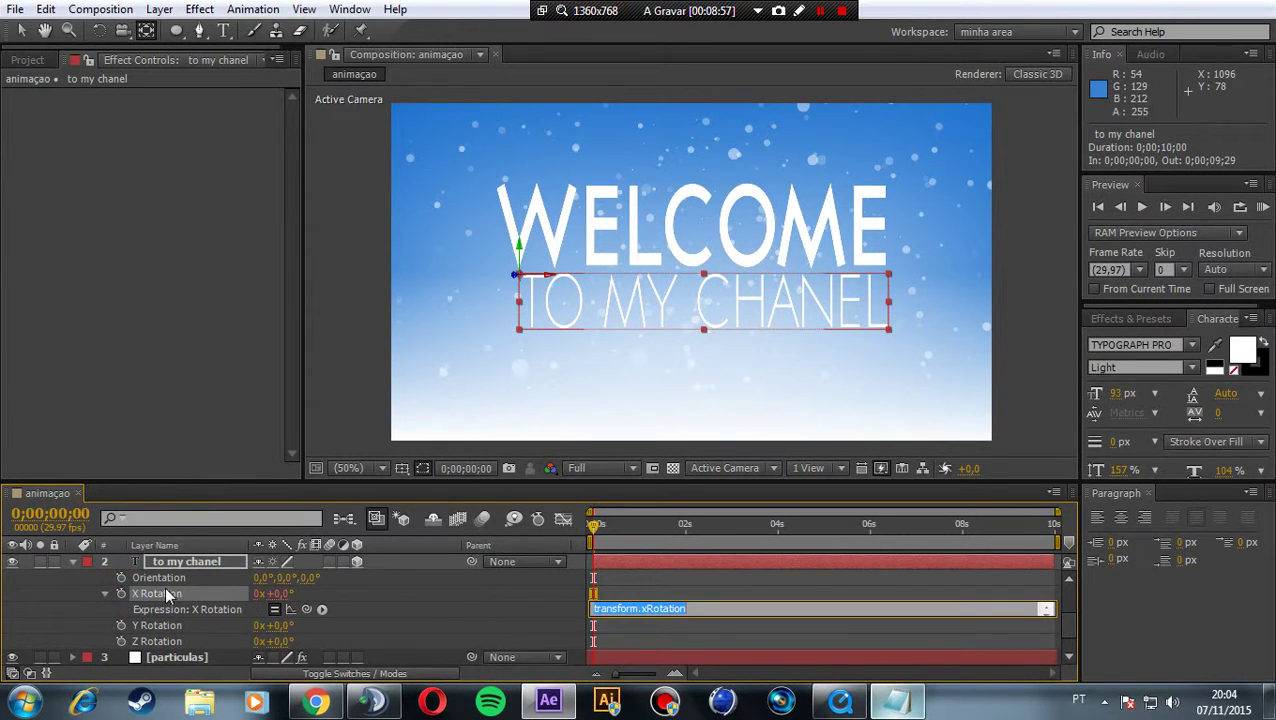
pyautogui.hotkey('ctrl', 'v')
pyautogui.click(629, 648)
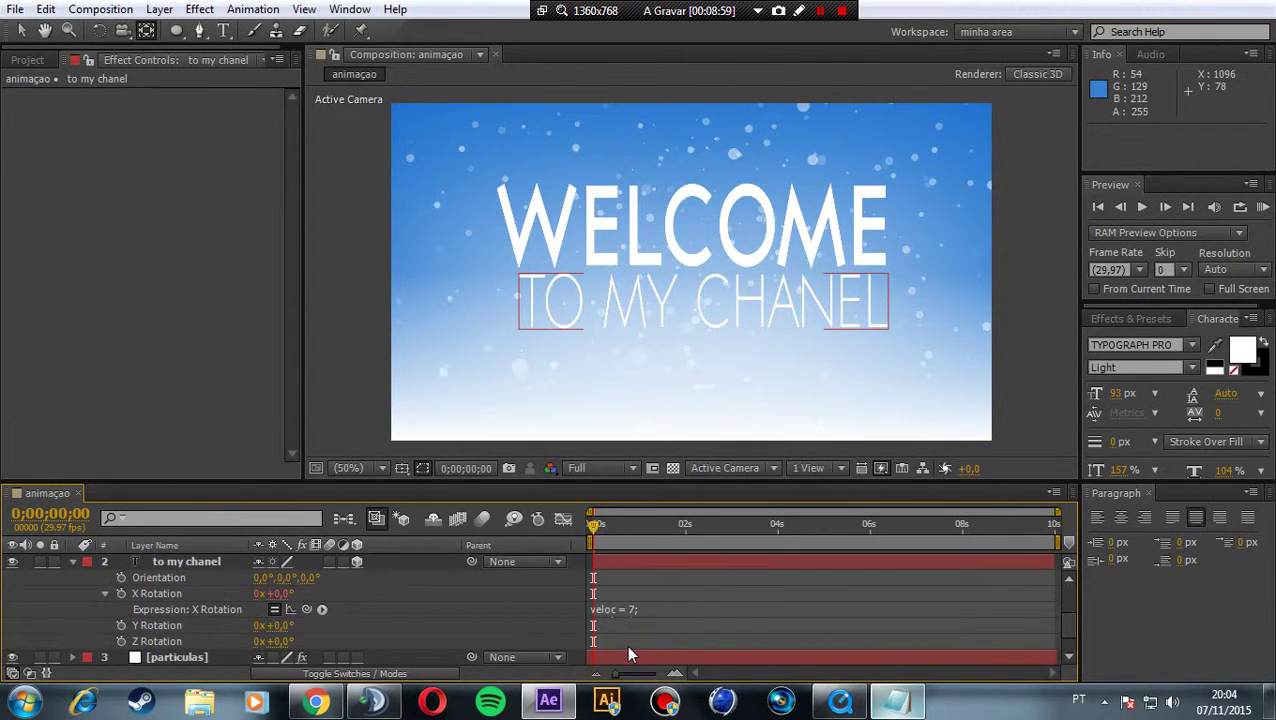
# Collapse the to my chanel and welcome layers' properties.
pyautogui.click(72, 560)
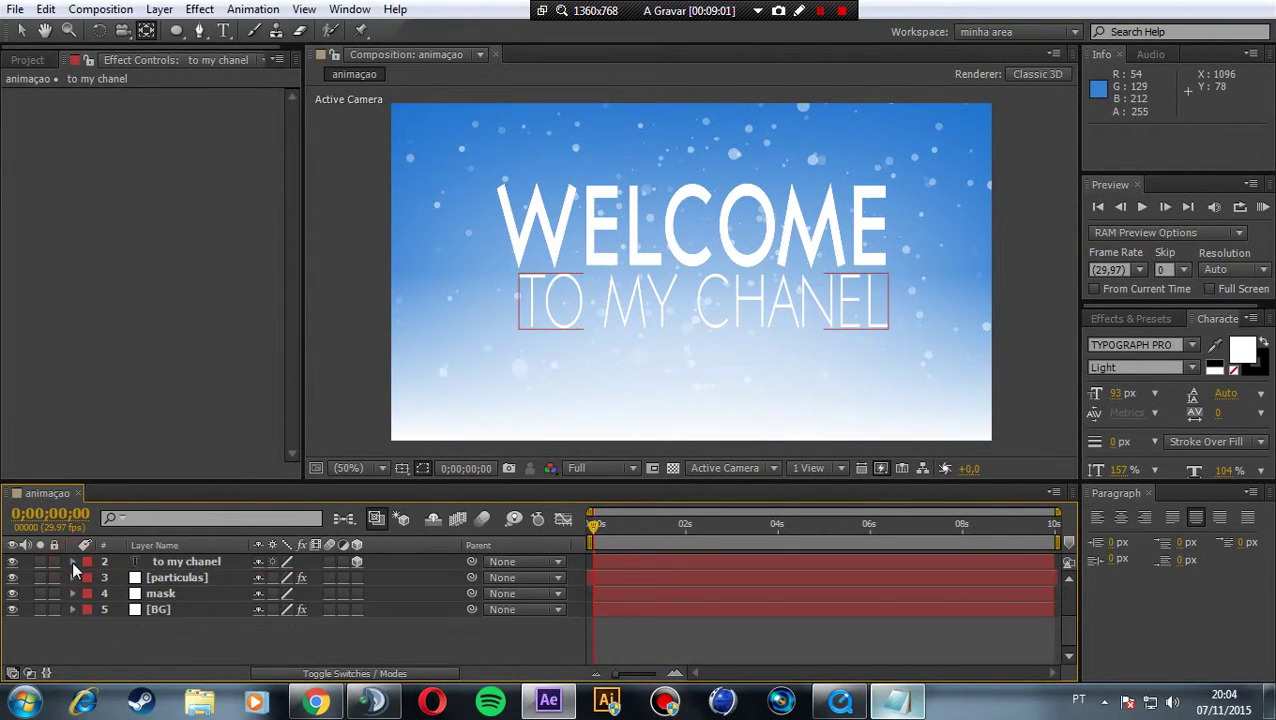
pyautogui.hotkey('ctrl', 'v')
pyautogui.scroll(2, 67, 586)
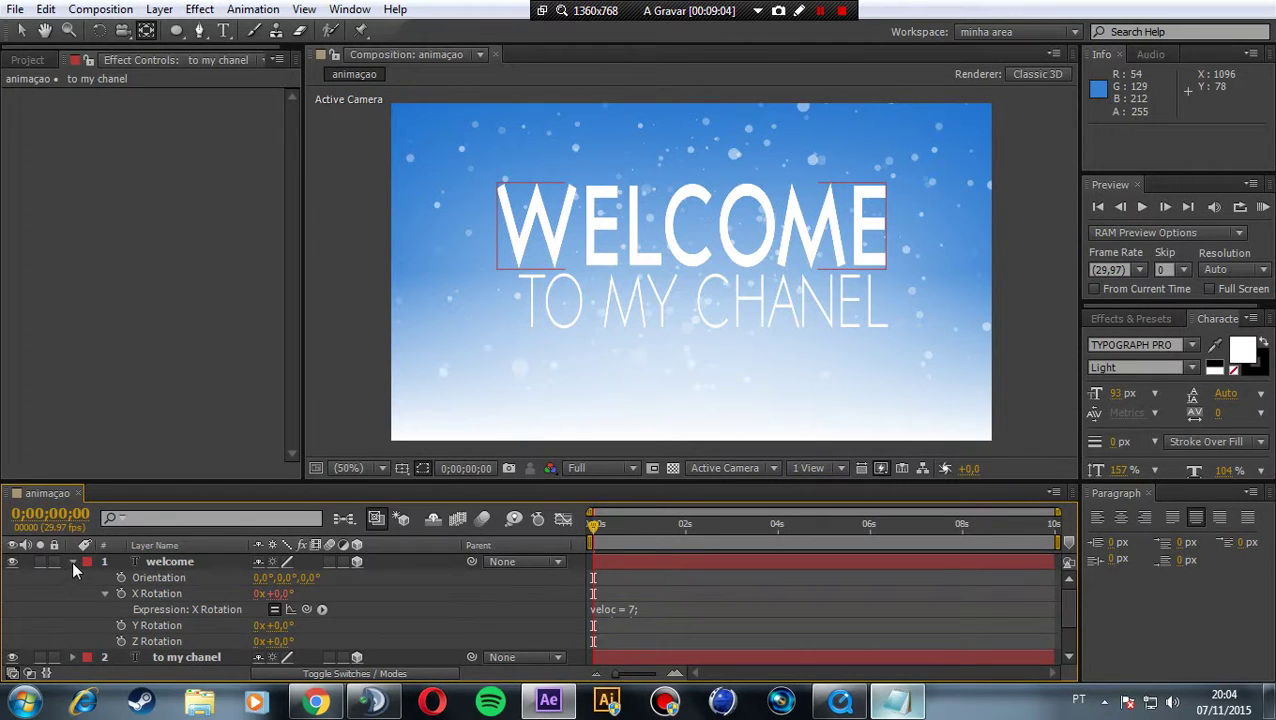
pyautogui.click(72, 561)
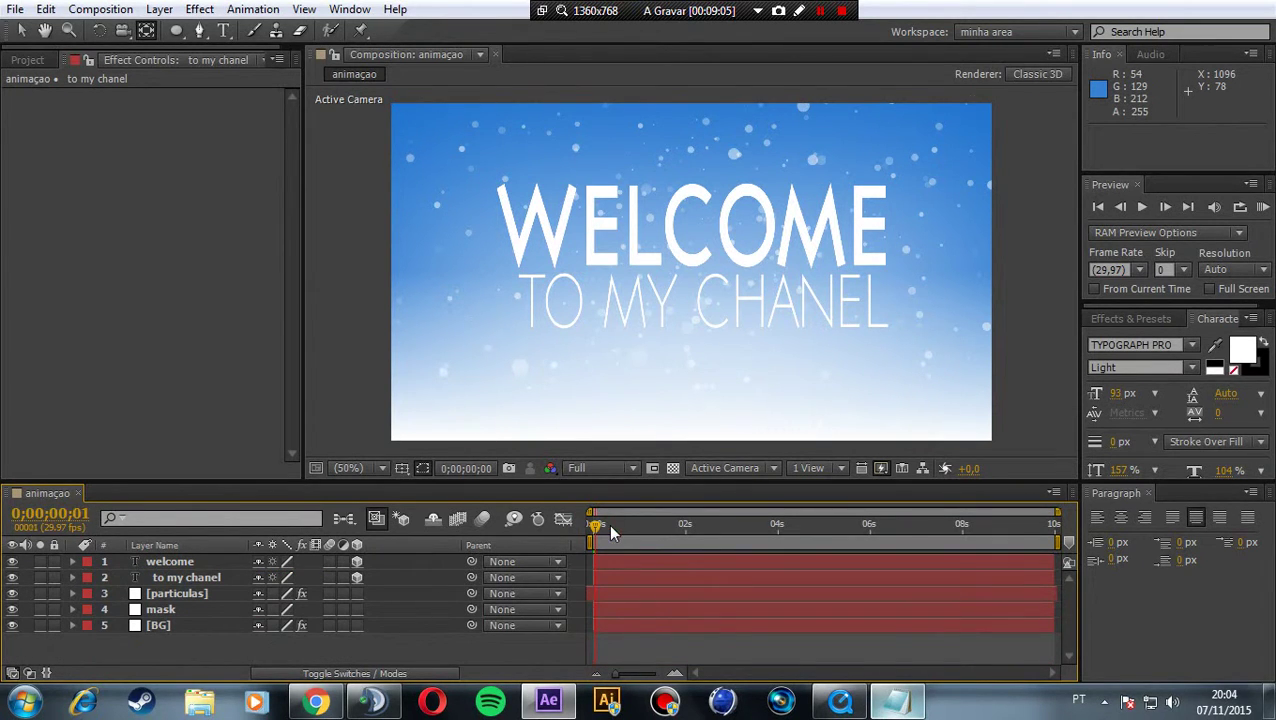
pyautogui.moveTo(613, 533); pyautogui.dragTo(640, 523)
pyautogui.click(632, 468)
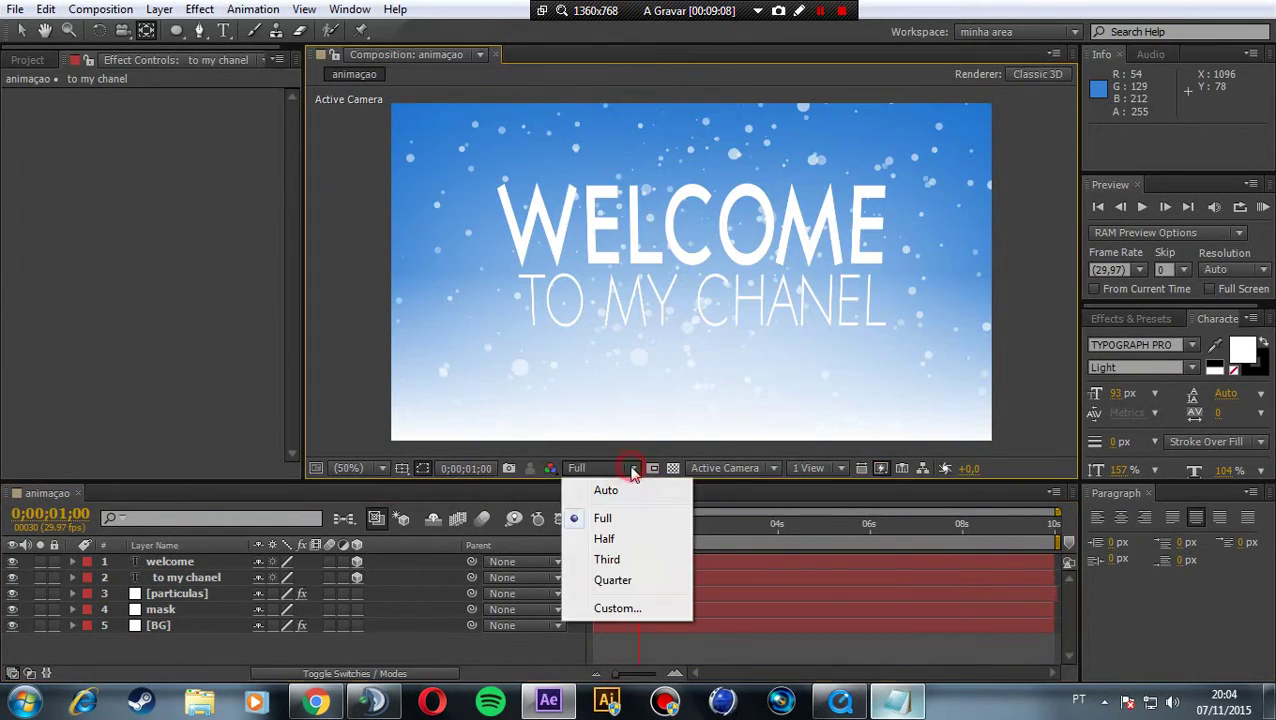
pyautogui.click(604, 538)
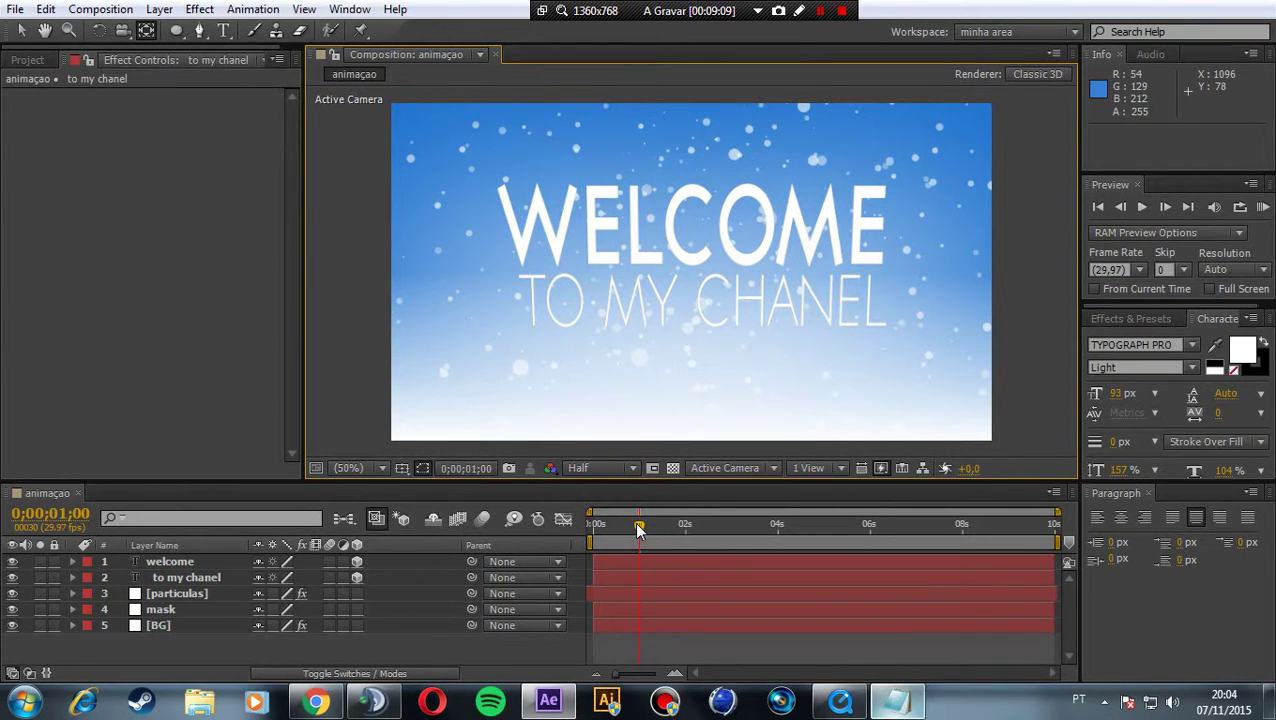
pyautogui.moveTo(640, 531); pyautogui.dragTo(633, 526)
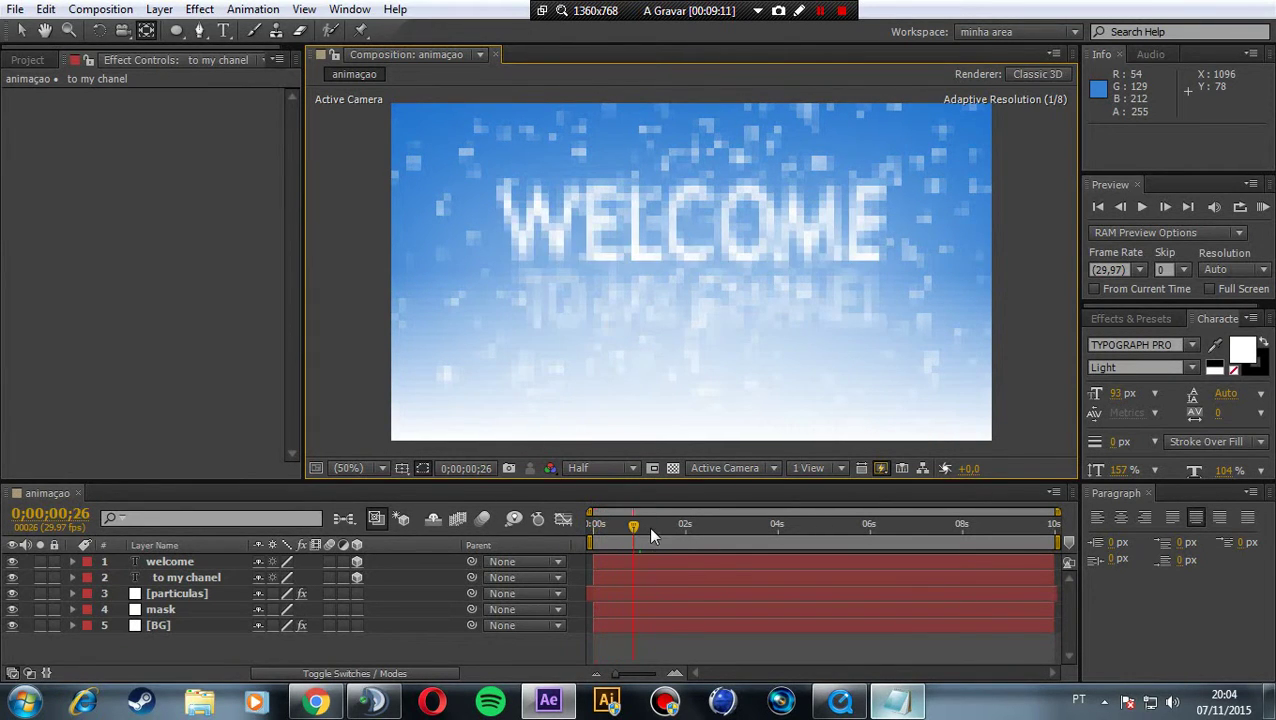
pyautogui.click(598, 529)
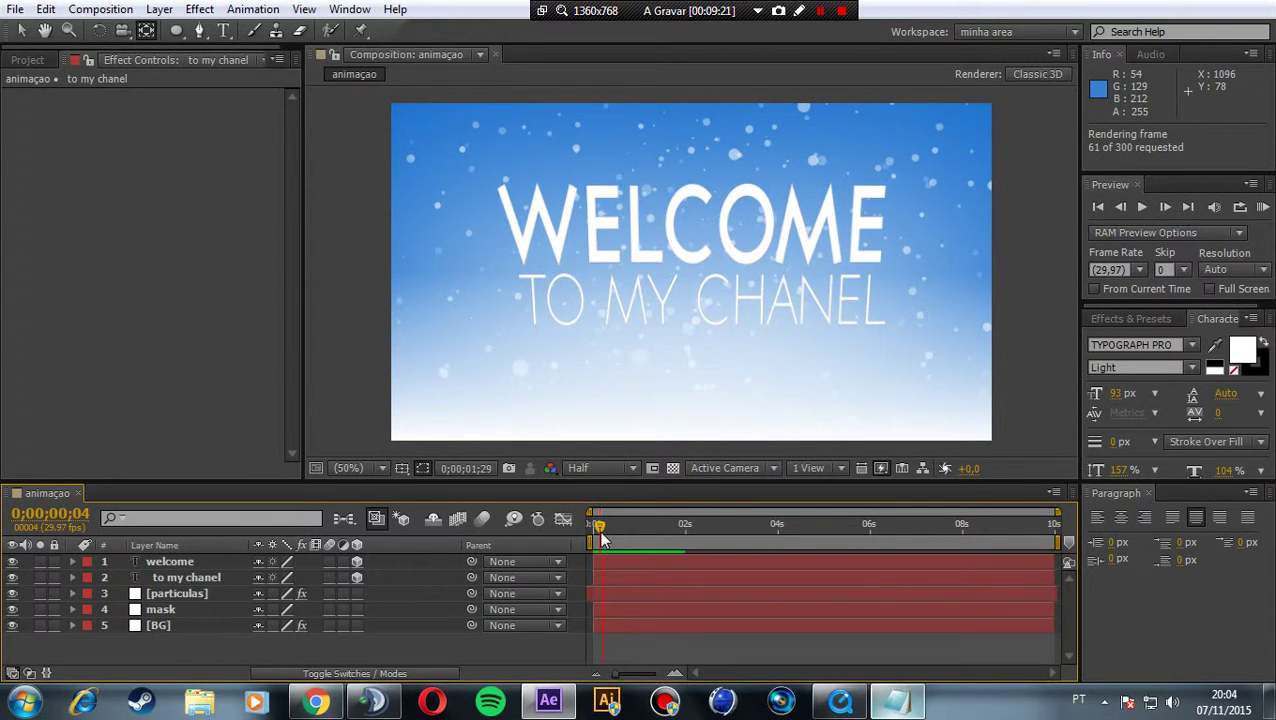
pyautogui.press('space')
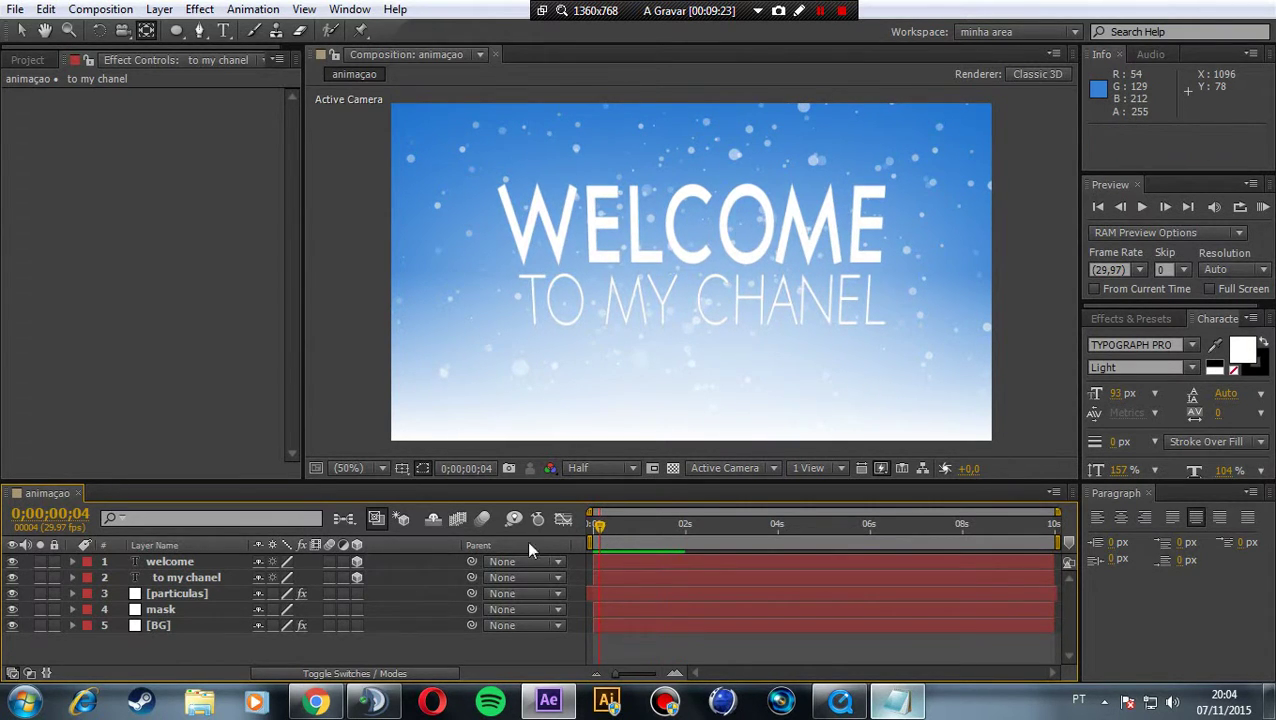
pyautogui.click(171, 563)
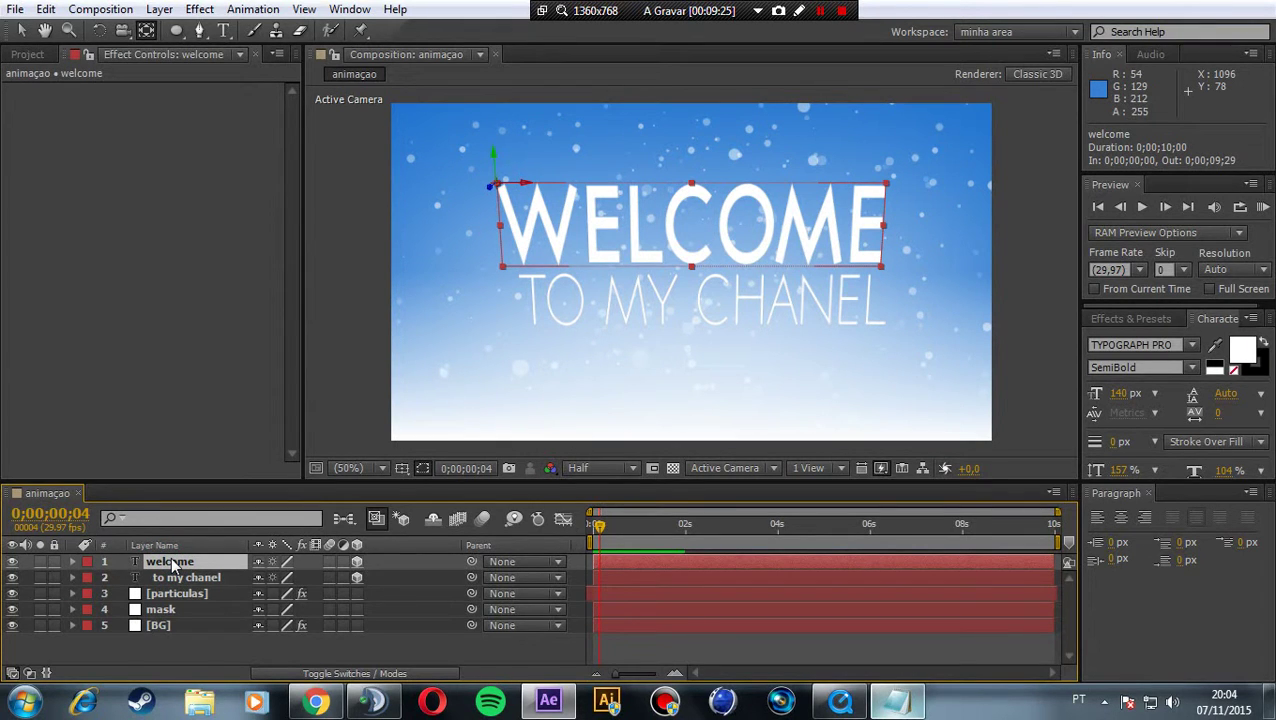
pyautogui.press('r')
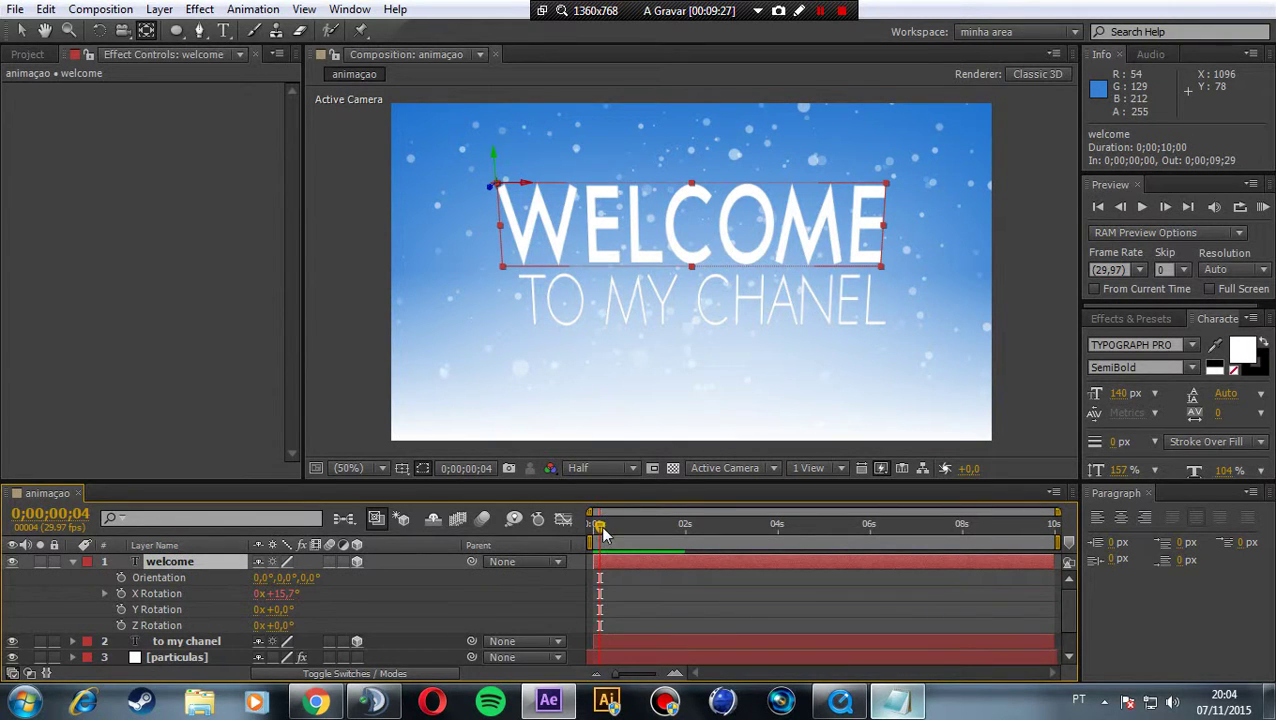
pyautogui.moveTo(600, 528); pyautogui.dragTo(595, 528)
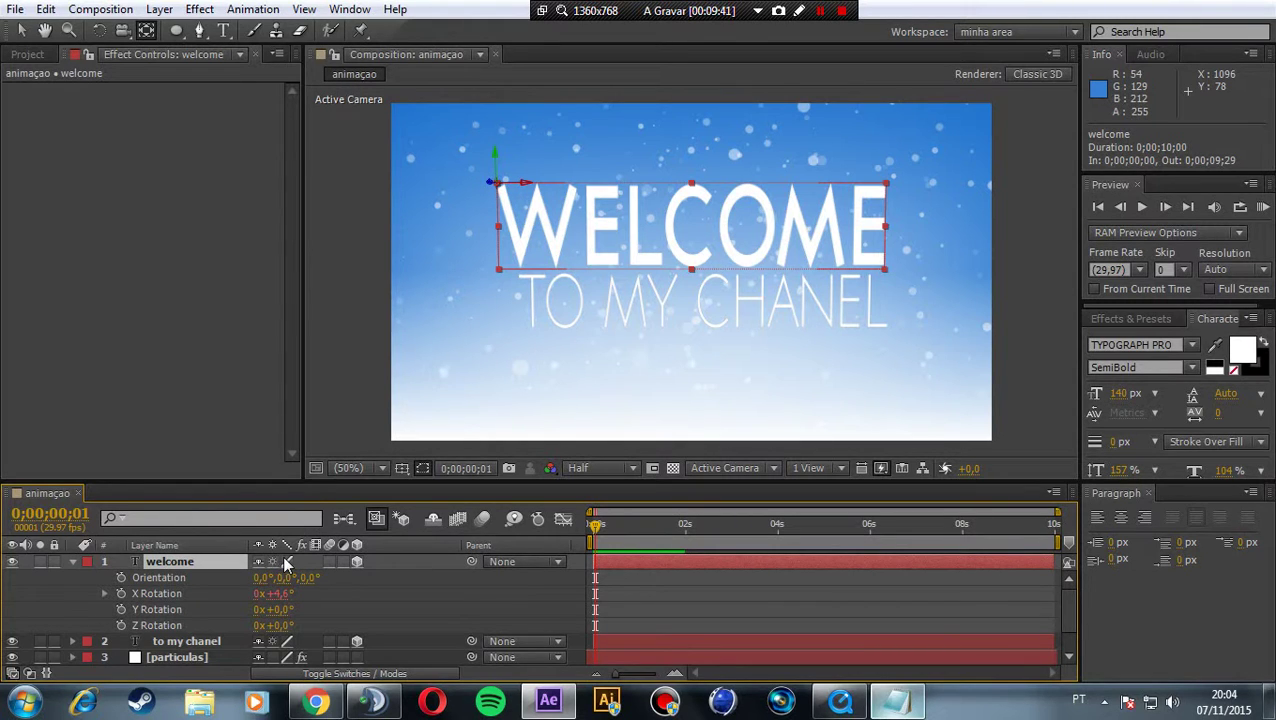
pyautogui.click(73, 561)
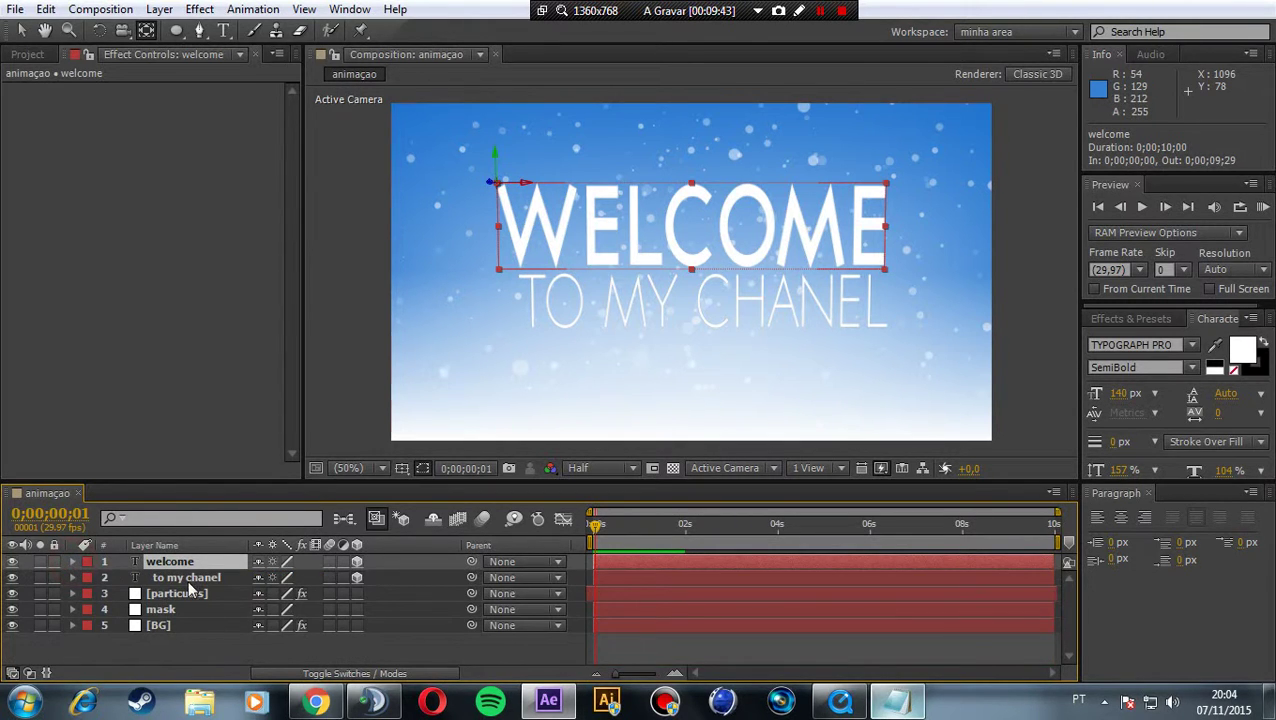
pyautogui.click(210, 641)
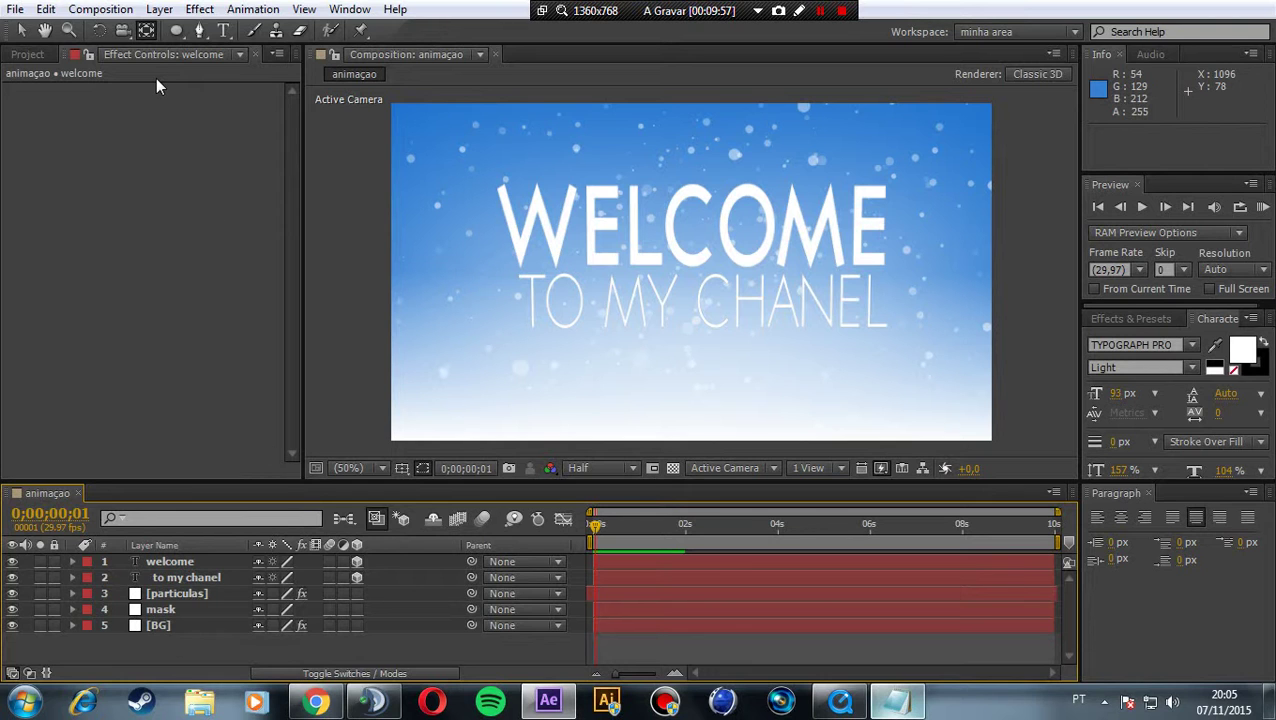
# Create Camera 1 using the 24mm Two-Node Camera preset.
pyautogui.click(157, 9)
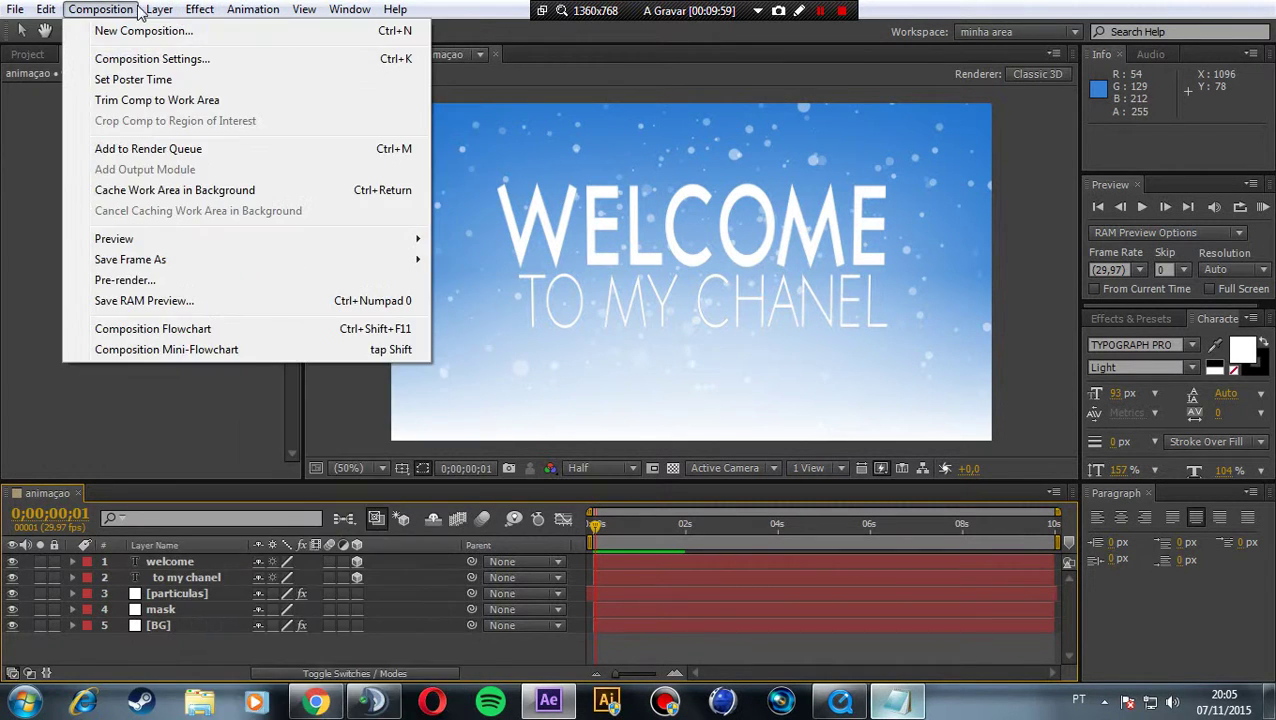
pyautogui.moveTo(159, 9)
pyautogui.moveTo(420, 33)
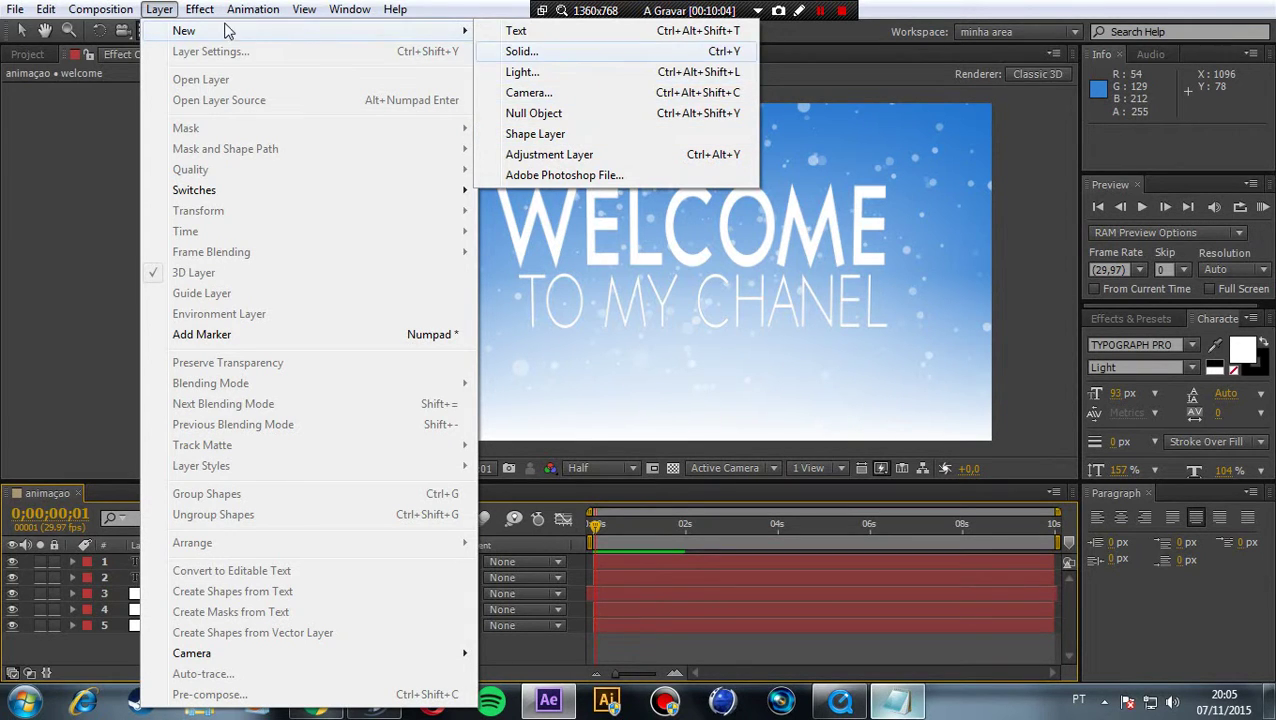
pyautogui.moveTo(300, 31)
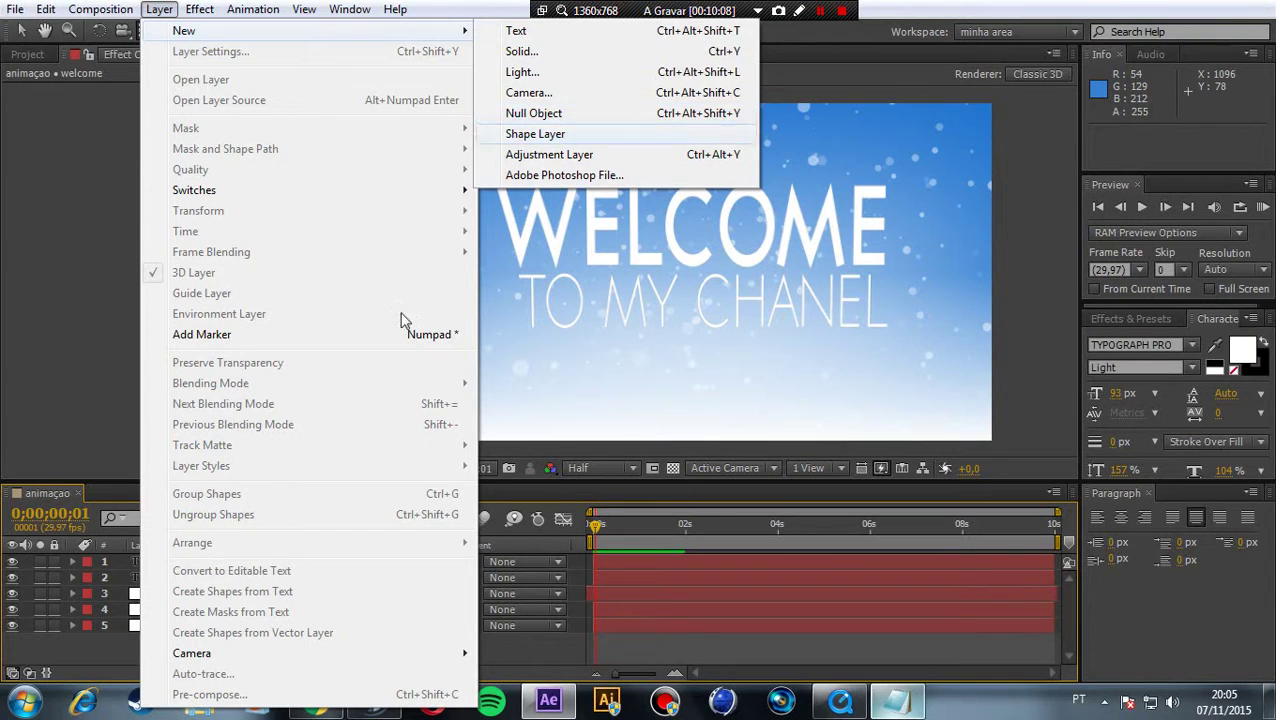
pyautogui.click(104, 660)
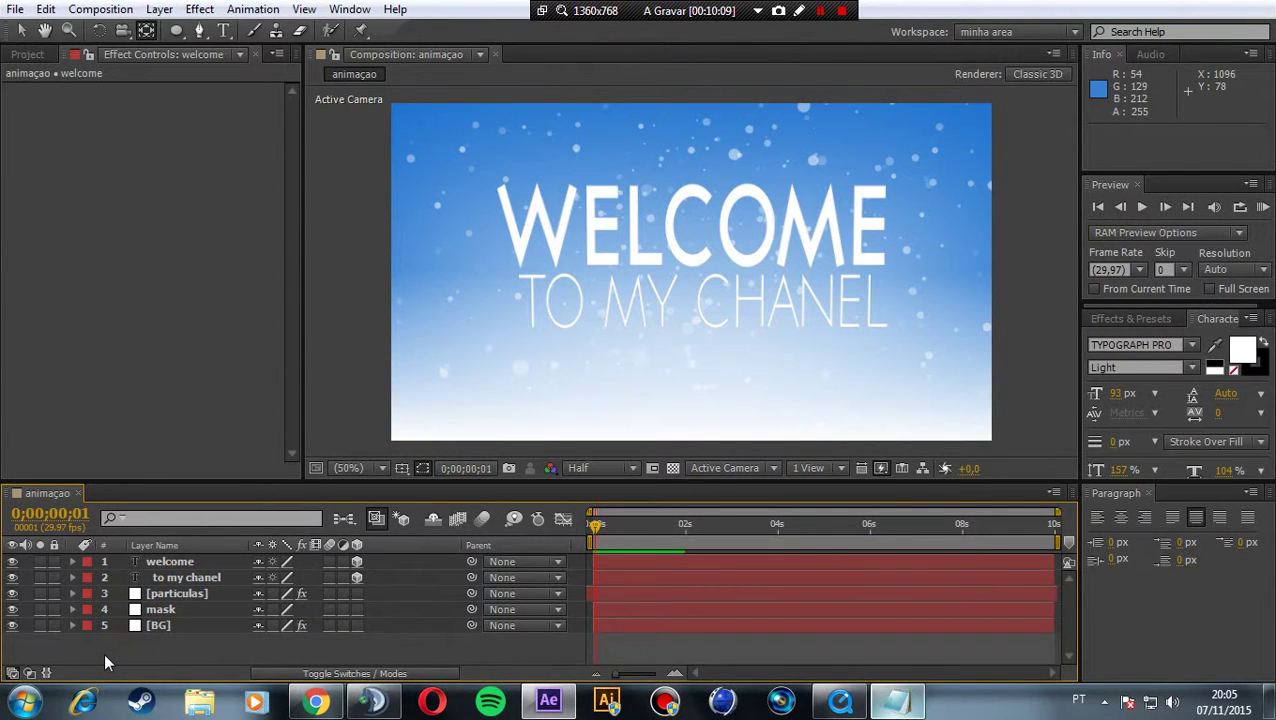
pyautogui.hotkey('ctrl', 'alt', 'shift', 'c')
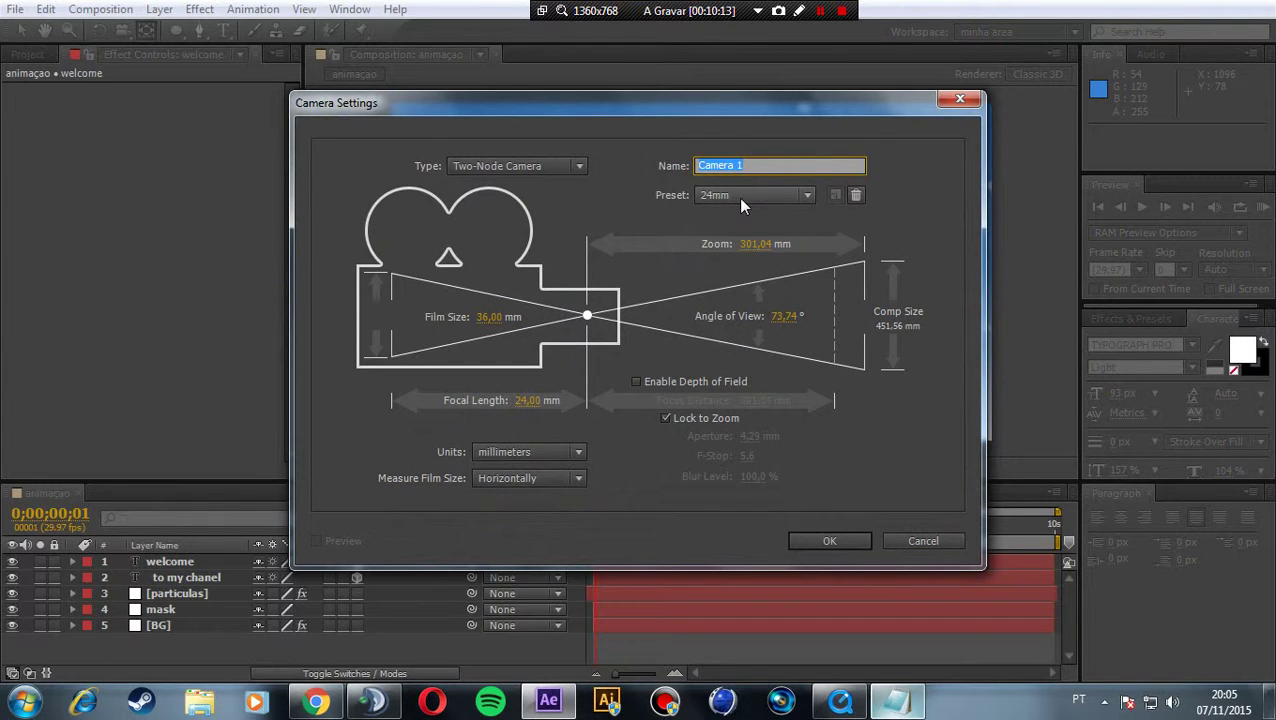
pyautogui.click(828, 548)
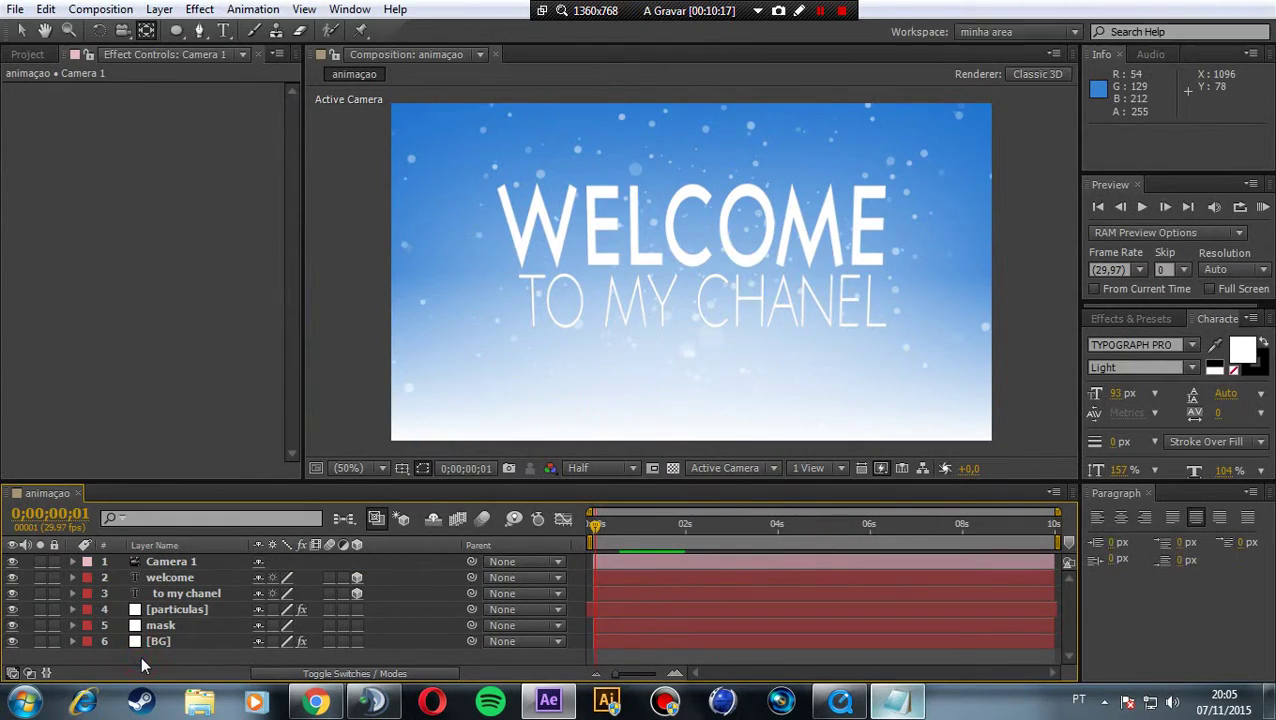
# Add a Null Object and place it just above Camera 1 at the bottom of the stack.
pyautogui.hotkey('ctrl', 'alt', 'shift', 'y')
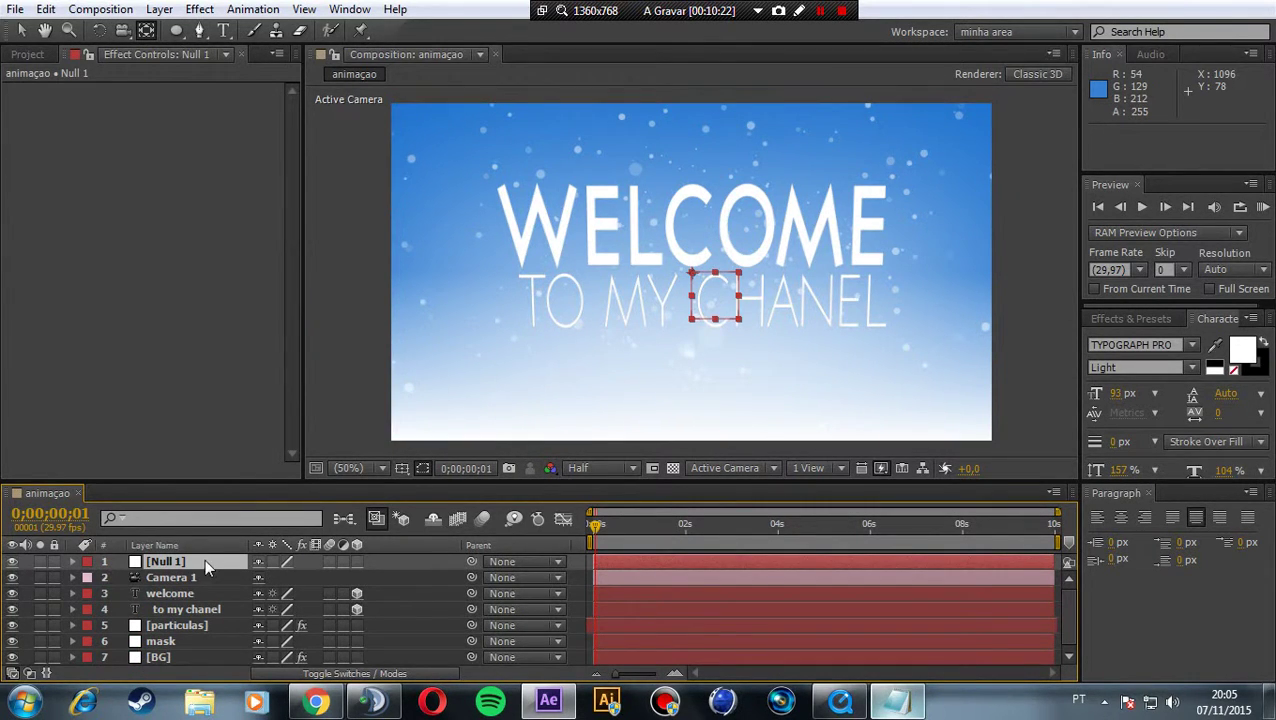
pyautogui.moveTo(200, 563); pyautogui.dragTo(180, 675)
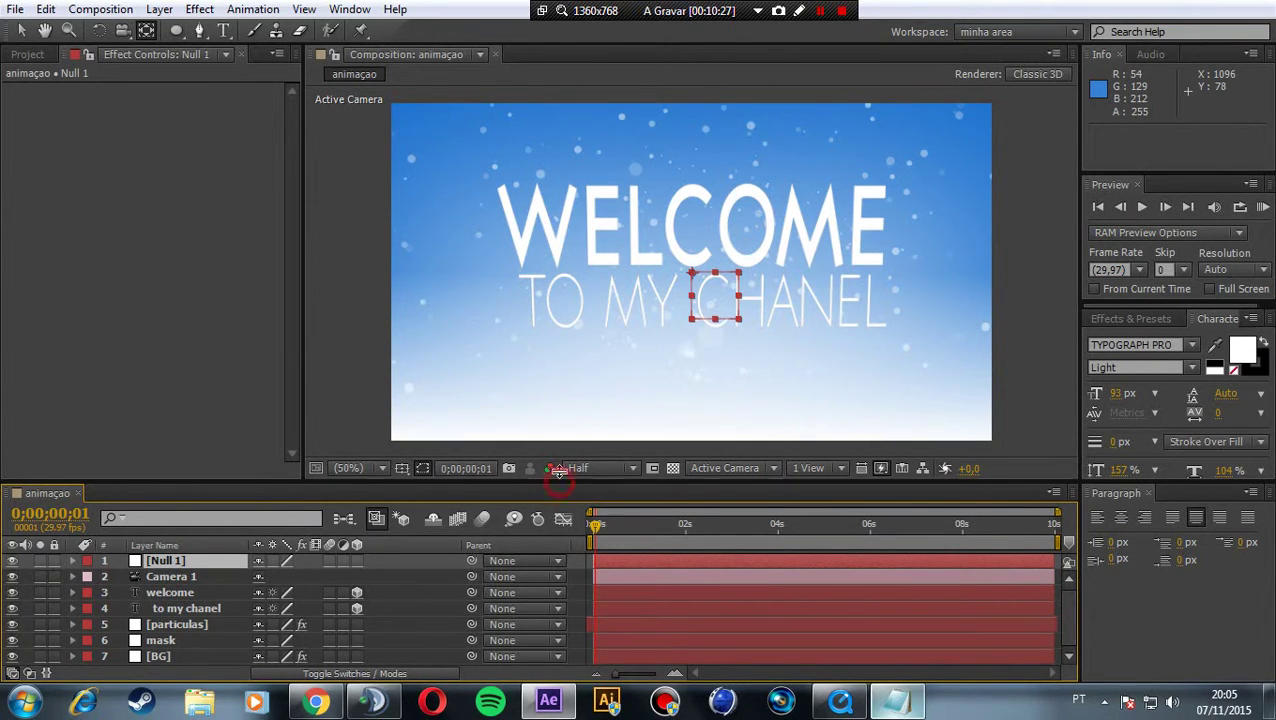
pyautogui.moveTo(558, 482); pyautogui.dragTo(562, 445)
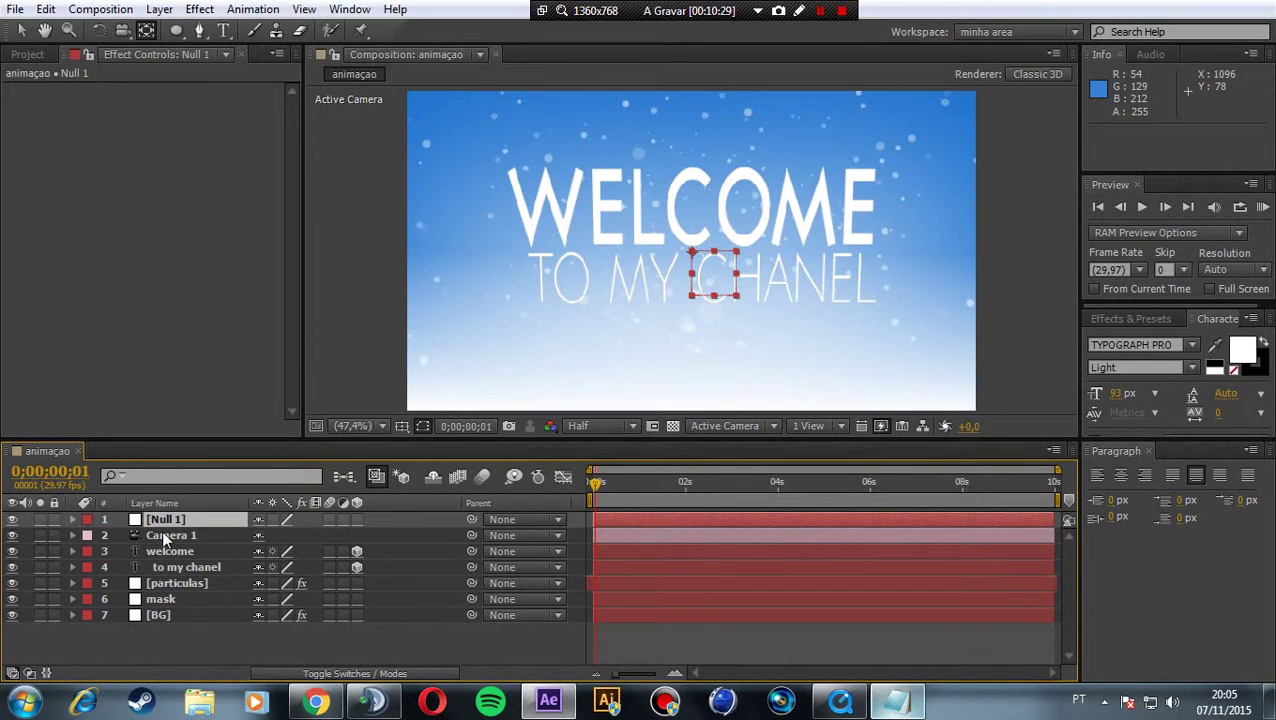
pyautogui.moveTo(163, 537); pyautogui.dragTo(155, 623)
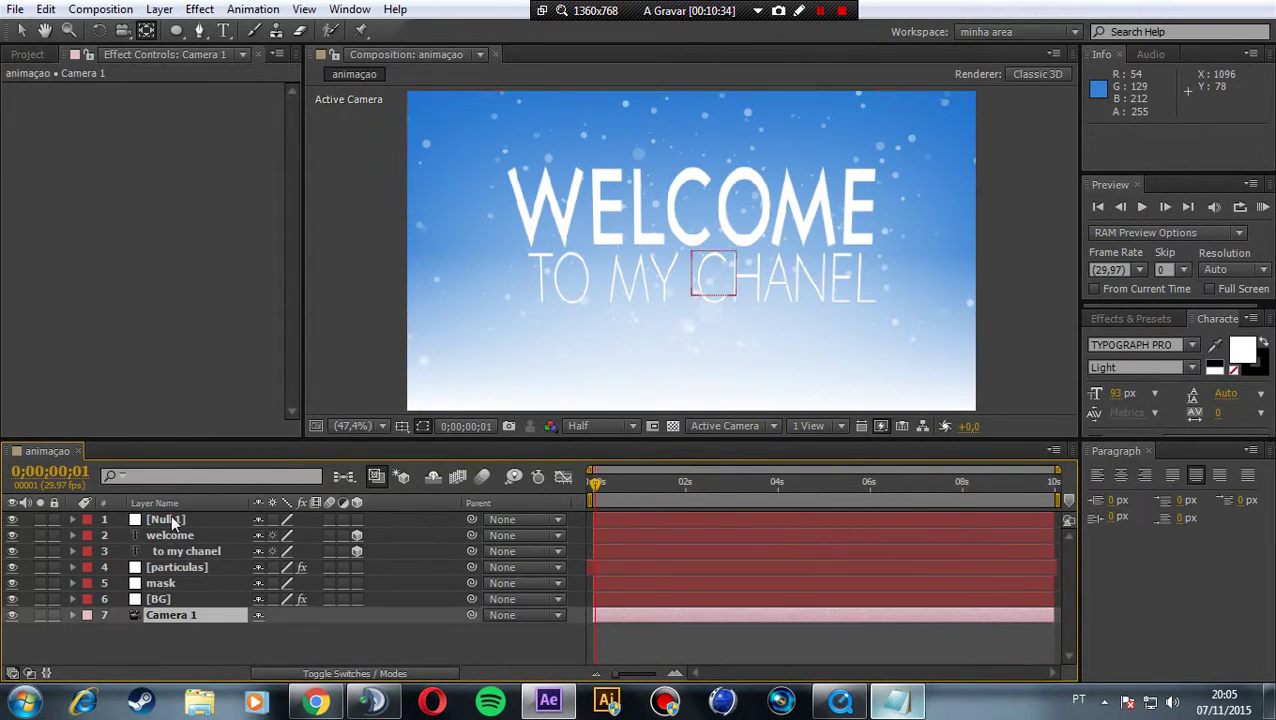
pyautogui.hotkey('ctrl', 'Down')
pyautogui.moveTo(176, 609); pyautogui.dragTo(176, 609)
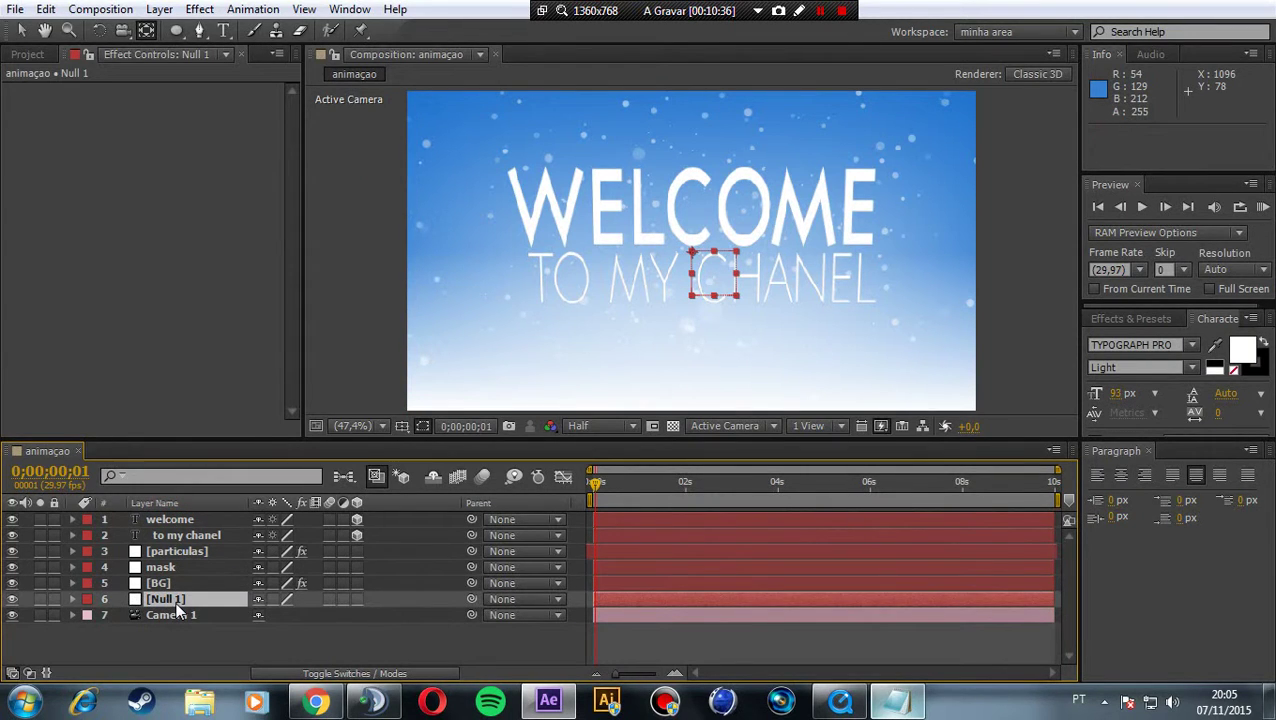
# Rename the null to 'null camera' and parent Camera 1 to it.
pyautogui.press('Return')
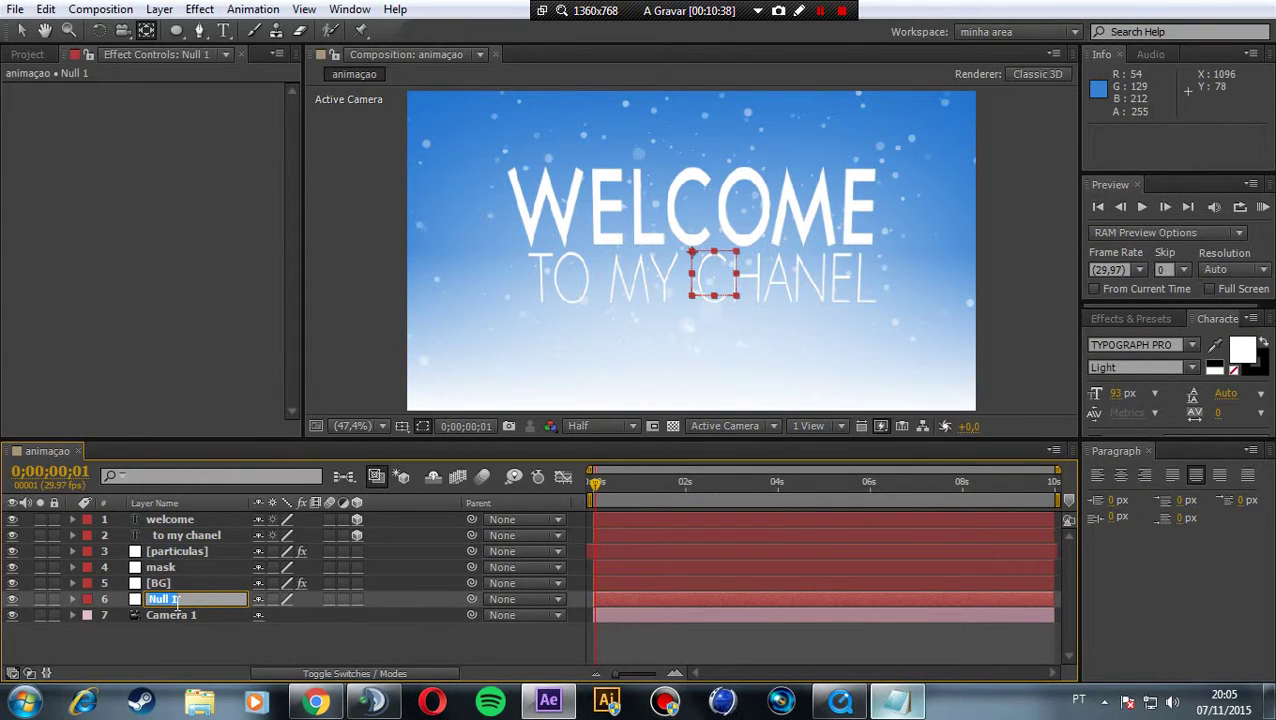
pyautogui.write('nu')
pyautogui.click(205, 647)
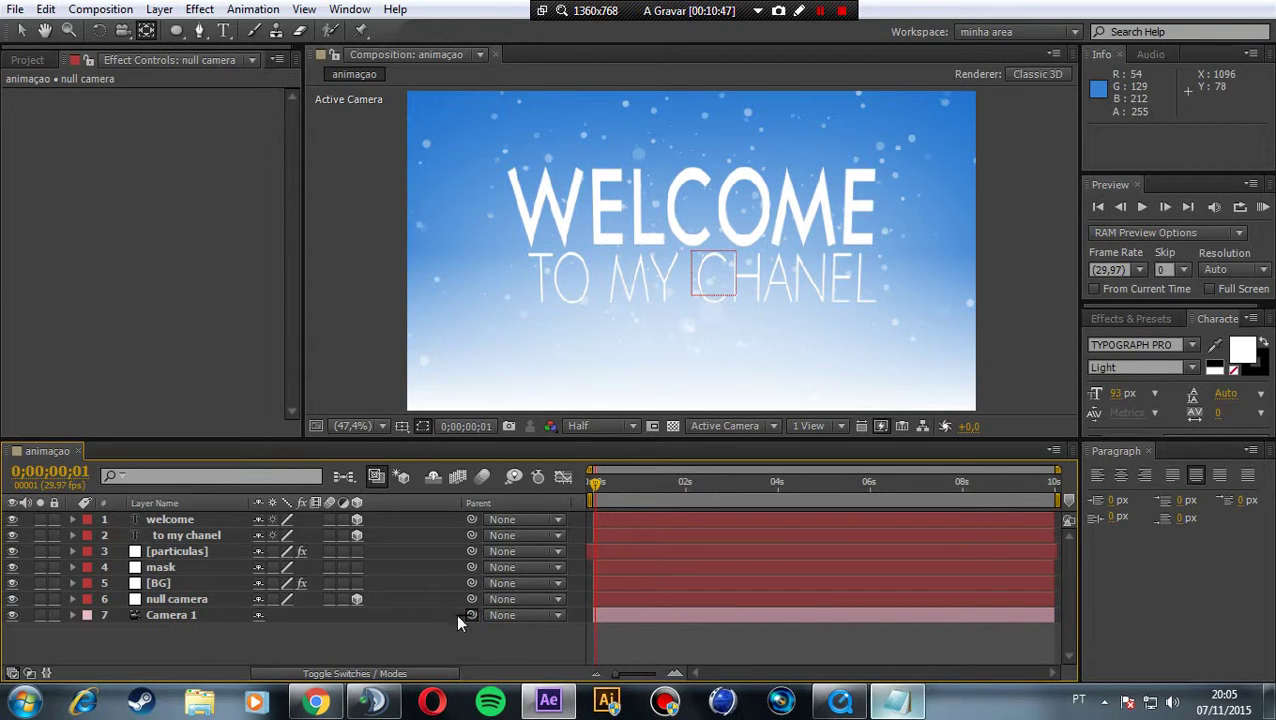
pyautogui.moveTo(470, 615); pyautogui.dragTo(185, 600)
pyautogui.moveTo(611, 438); pyautogui.dragTo(611, 456)
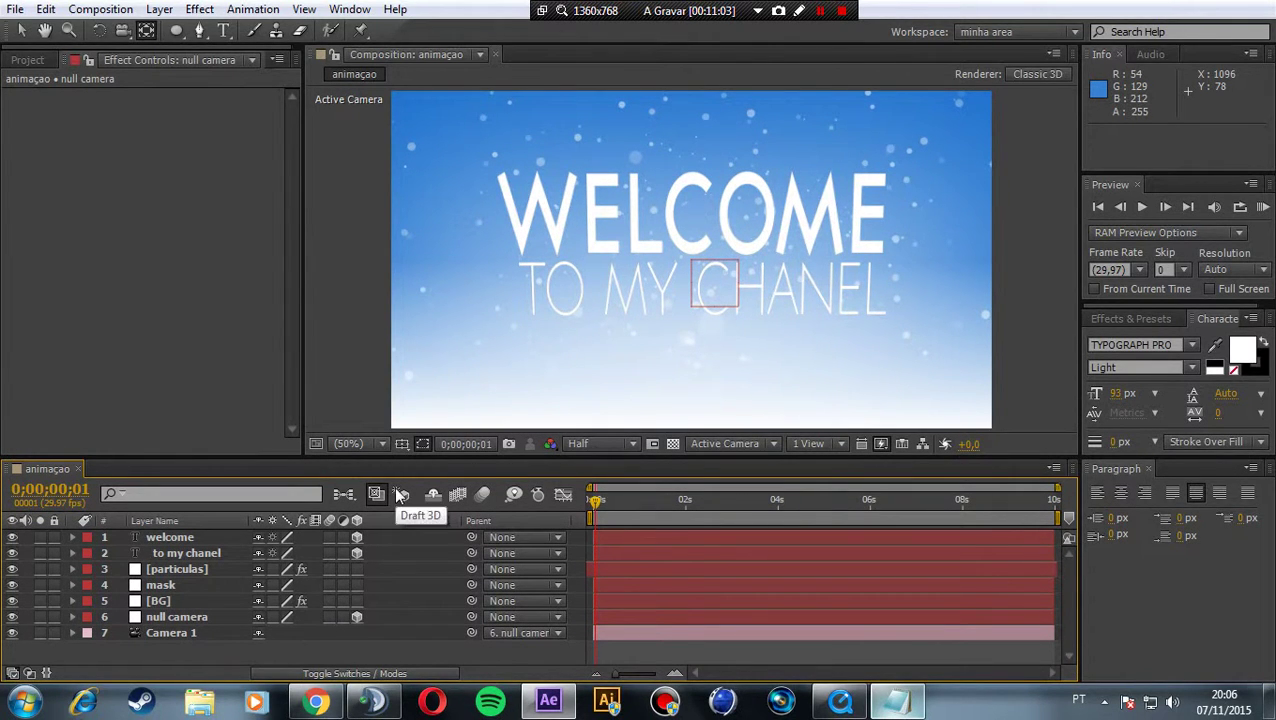
pyautogui.press('c')
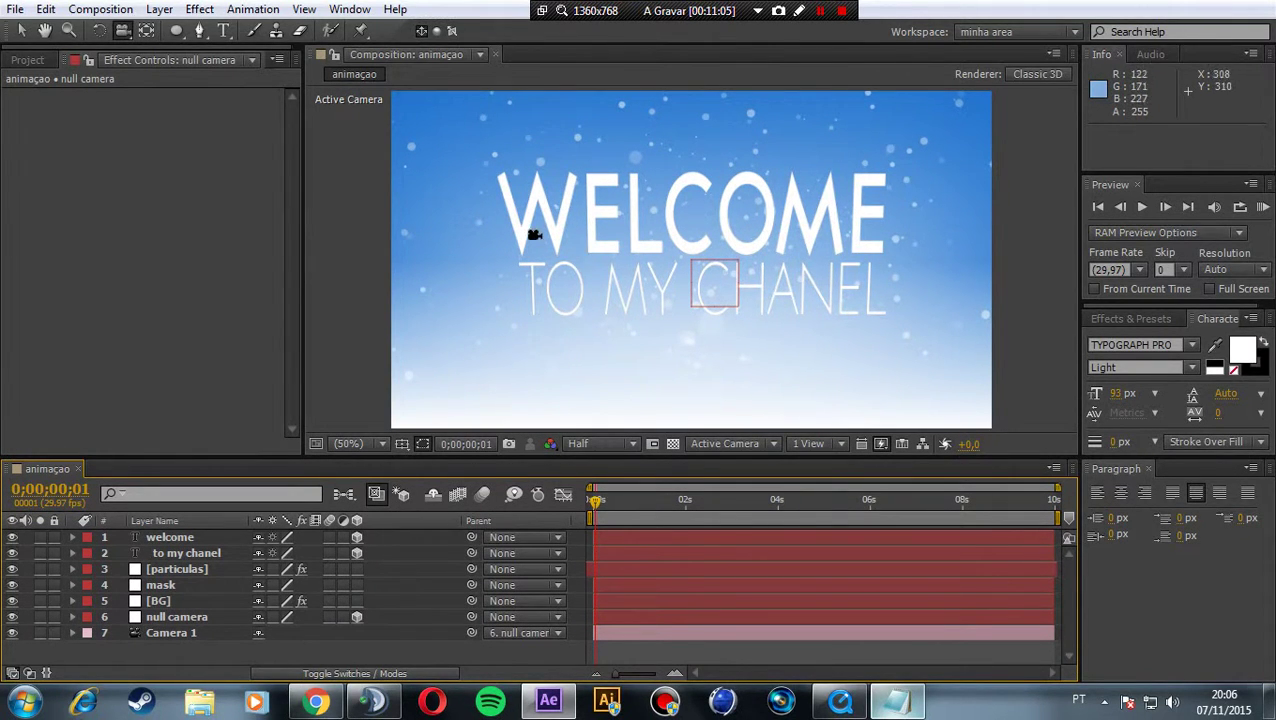
# Orbit and move Camera 1 to about -170,1, -22,3, -835,9 for a shifted view of the title.
pyautogui.click(124, 33)
pyautogui.moveTo(535, 248)
pyautogui.mouseDown()
pyautogui.moveTo(579, 261)
pyautogui.moveTo(570, 238)
pyautogui.moveTo(577, 252)
pyautogui.mouseUp()
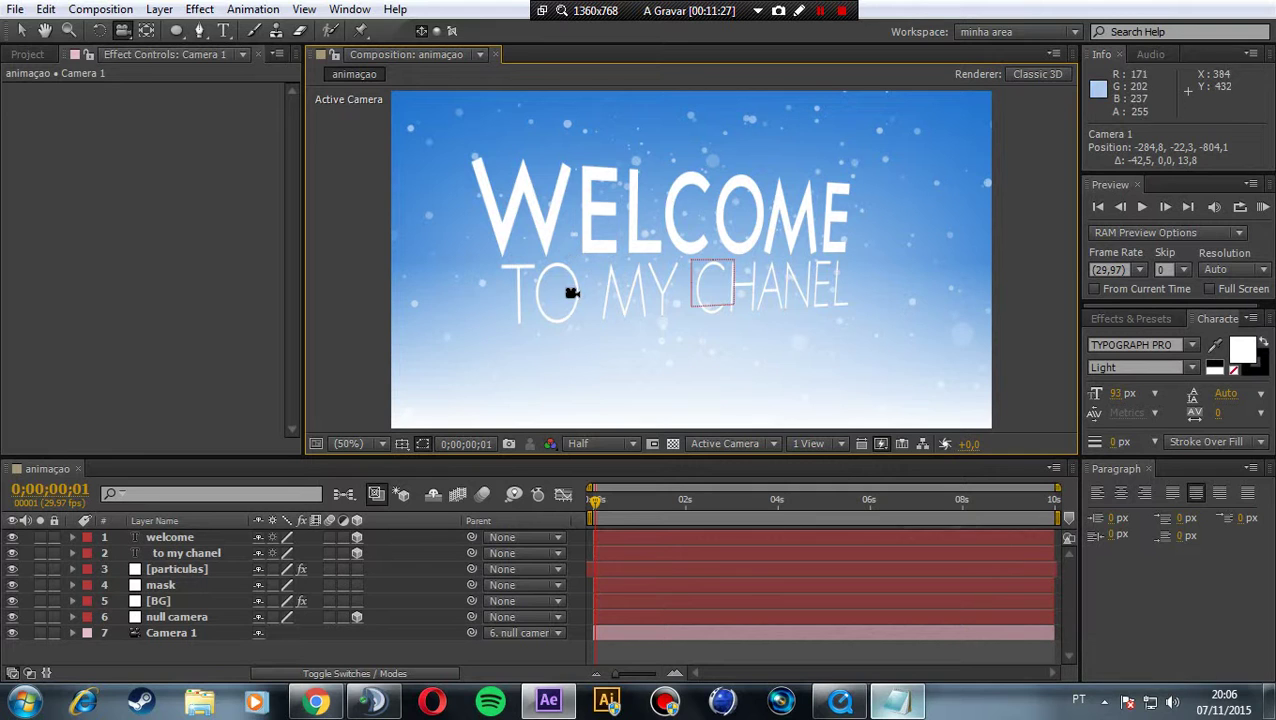
pyautogui.moveTo(567, 282); pyautogui.dragTo(552, 289)
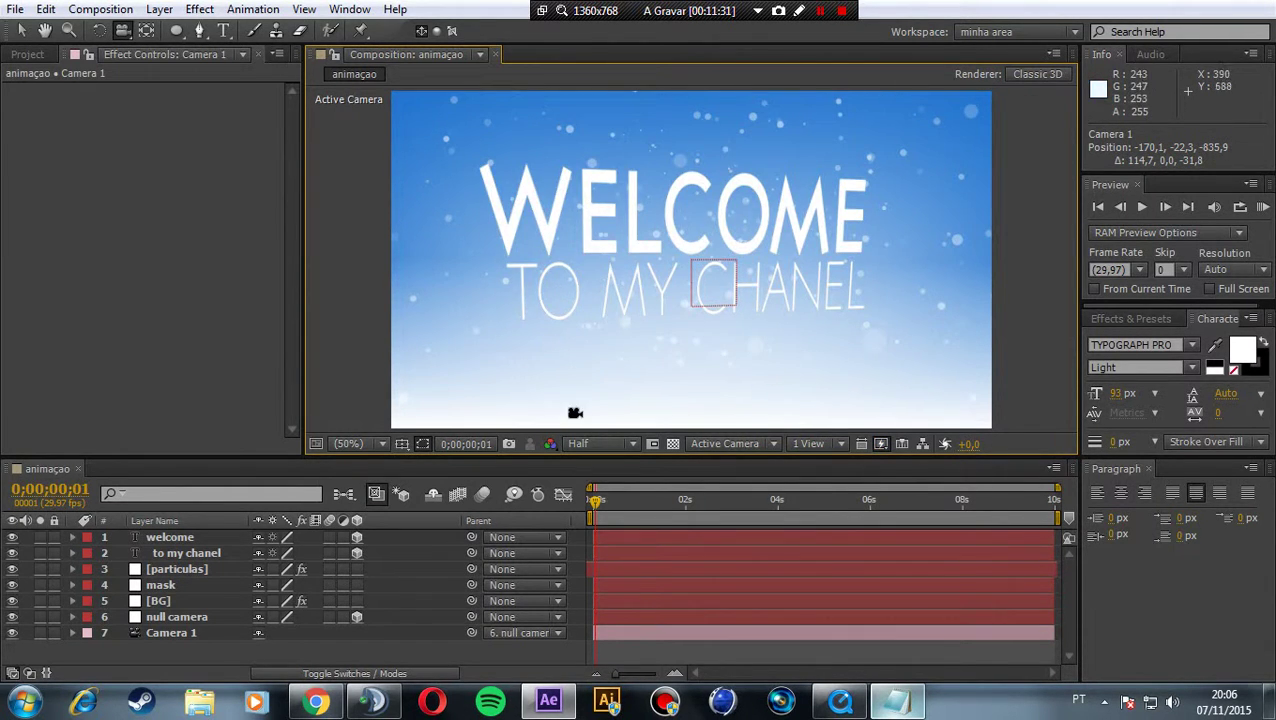
# Keyframe null camera's Position from Z 980 at frame 0 to 640,360,0, then preview.
pyautogui.click(174, 617)
pyautogui.press('p')
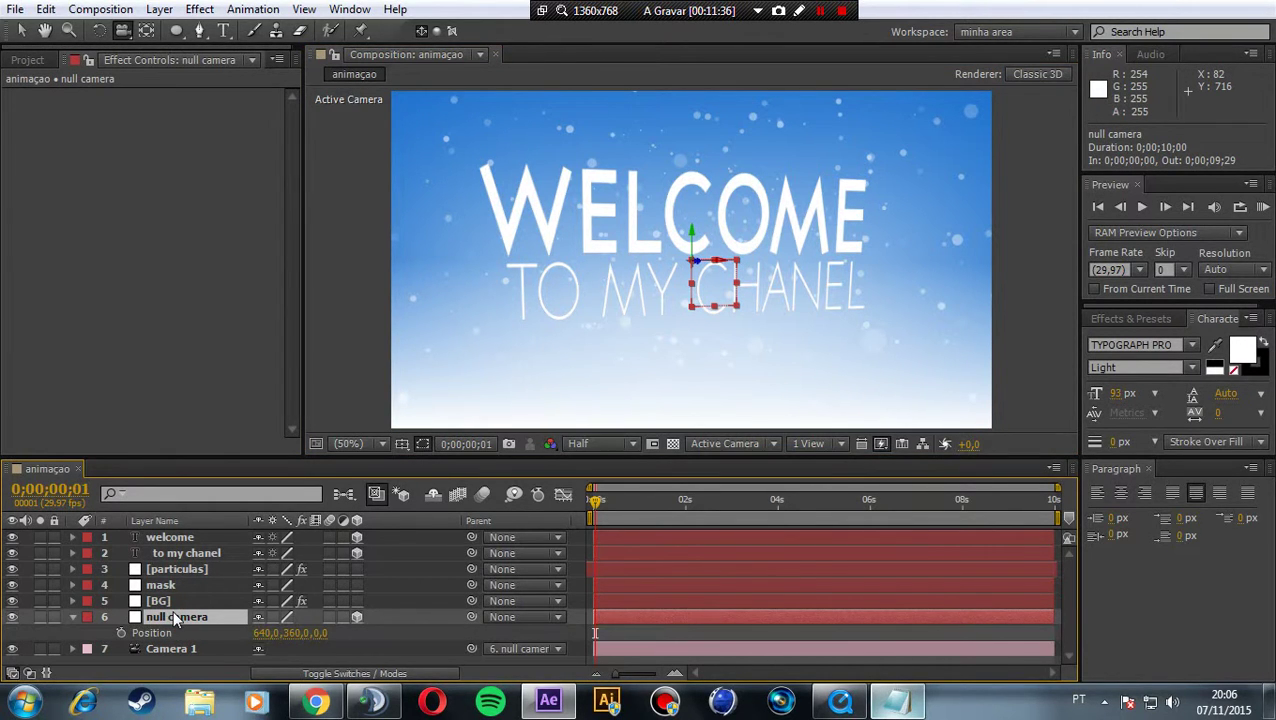
pyautogui.click(121, 633)
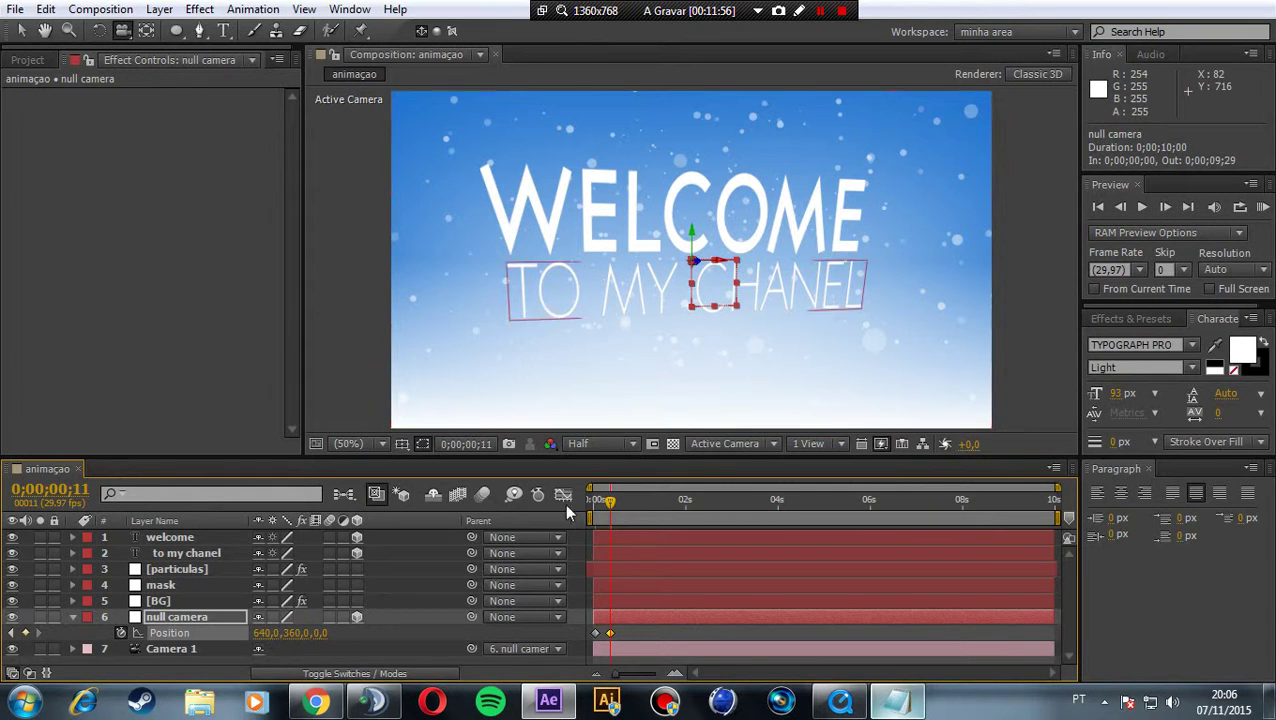
pyautogui.moveTo(613, 506); pyautogui.dragTo(591, 506)
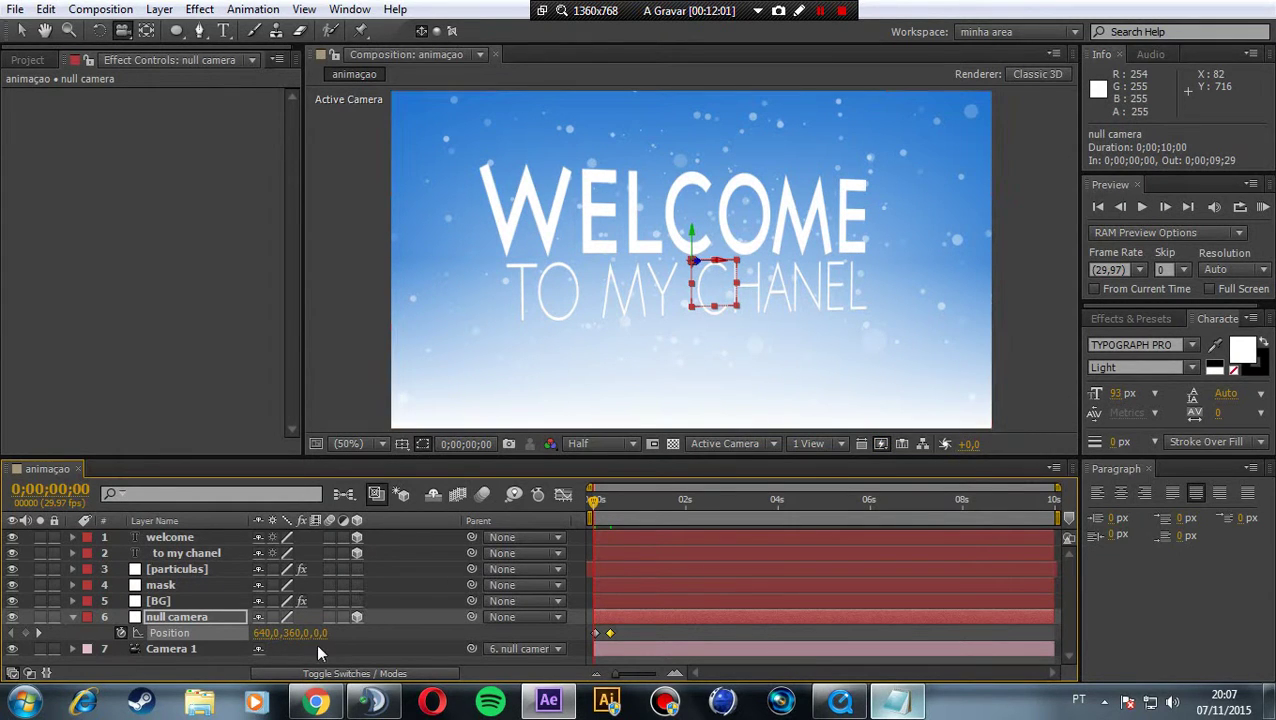
pyautogui.moveTo(318, 642); pyautogui.dragTo(394, 618)
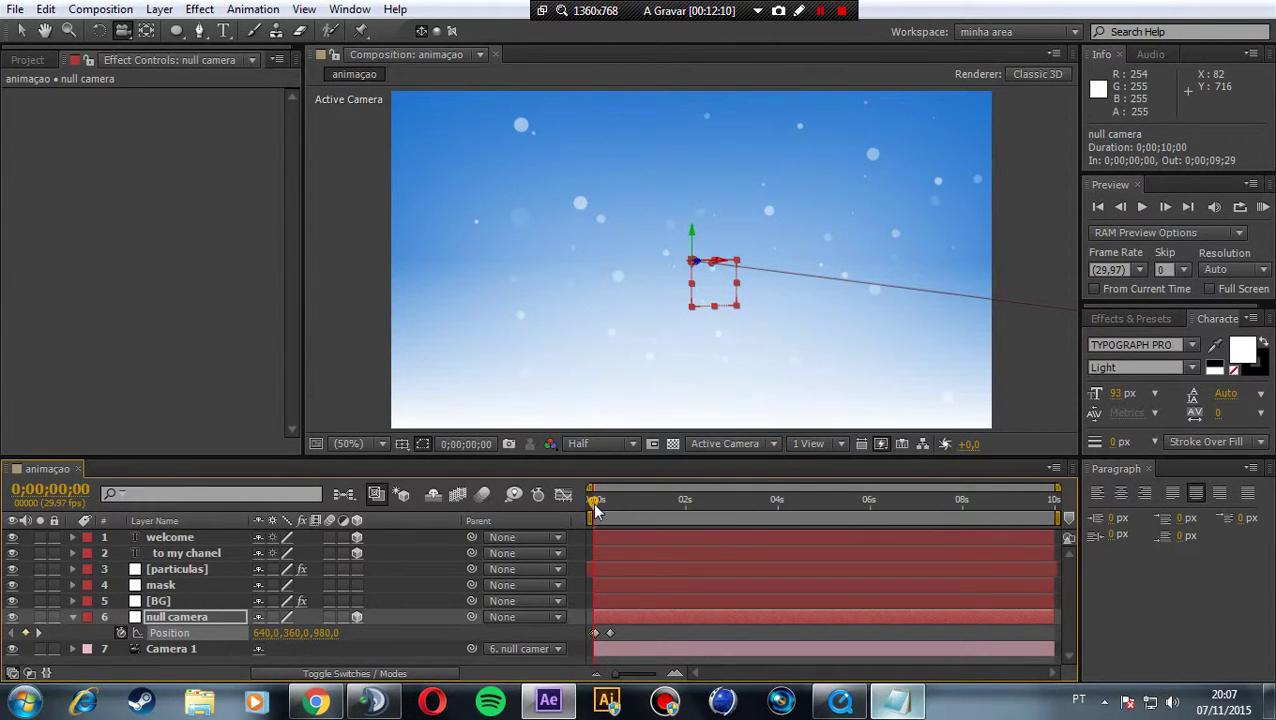
pyautogui.moveTo(597, 500); pyautogui.dragTo(589, 510)
pyautogui.press('KP_0')
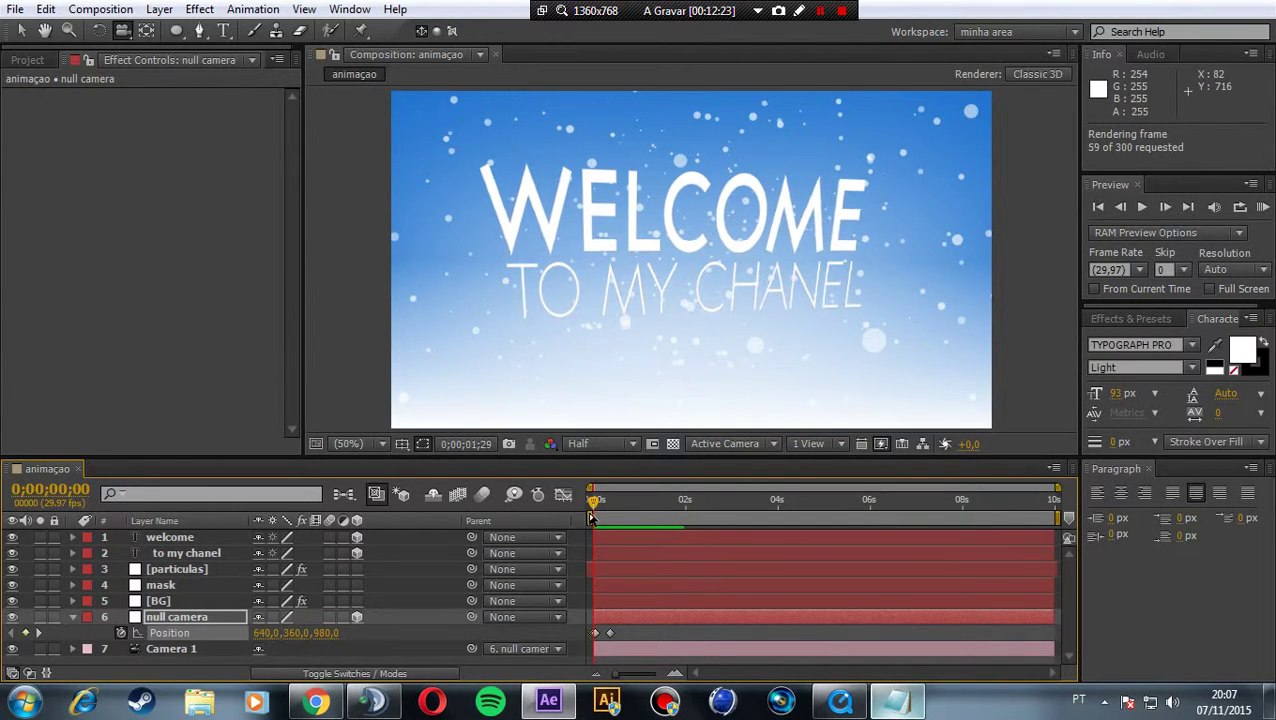
# Replay the preview, then undo the layer timing change and the Z 980 change.
pyautogui.press('space')
pyautogui.press('space')
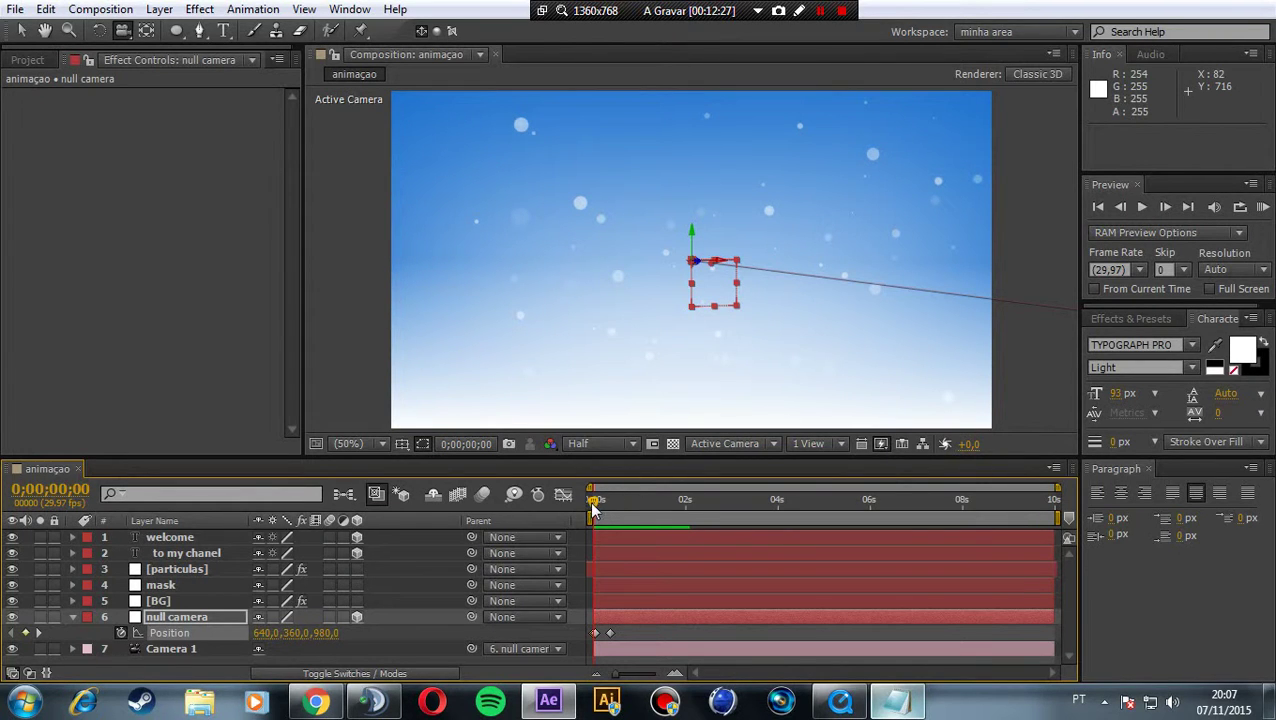
pyautogui.press('space')
pyautogui.press('space')
pyautogui.moveTo(593, 617); pyautogui.dragTo(579, 626)
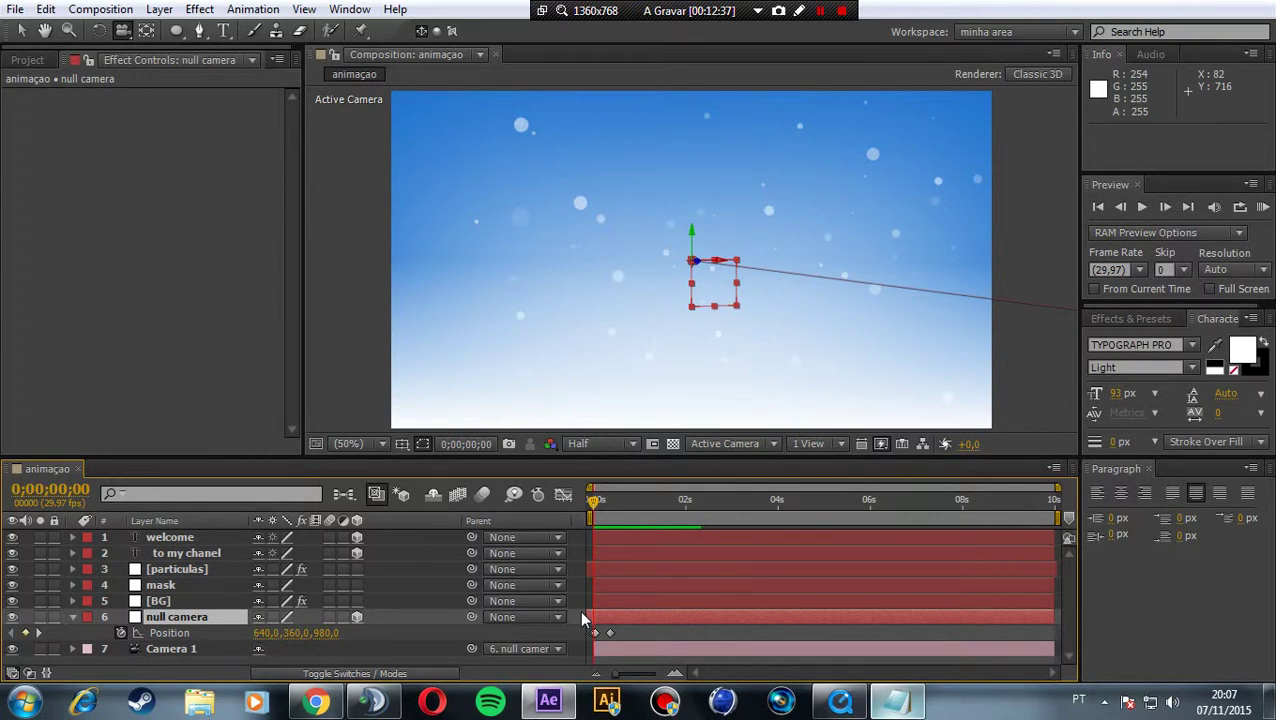
pyautogui.hotkey('ctrl', 'z')
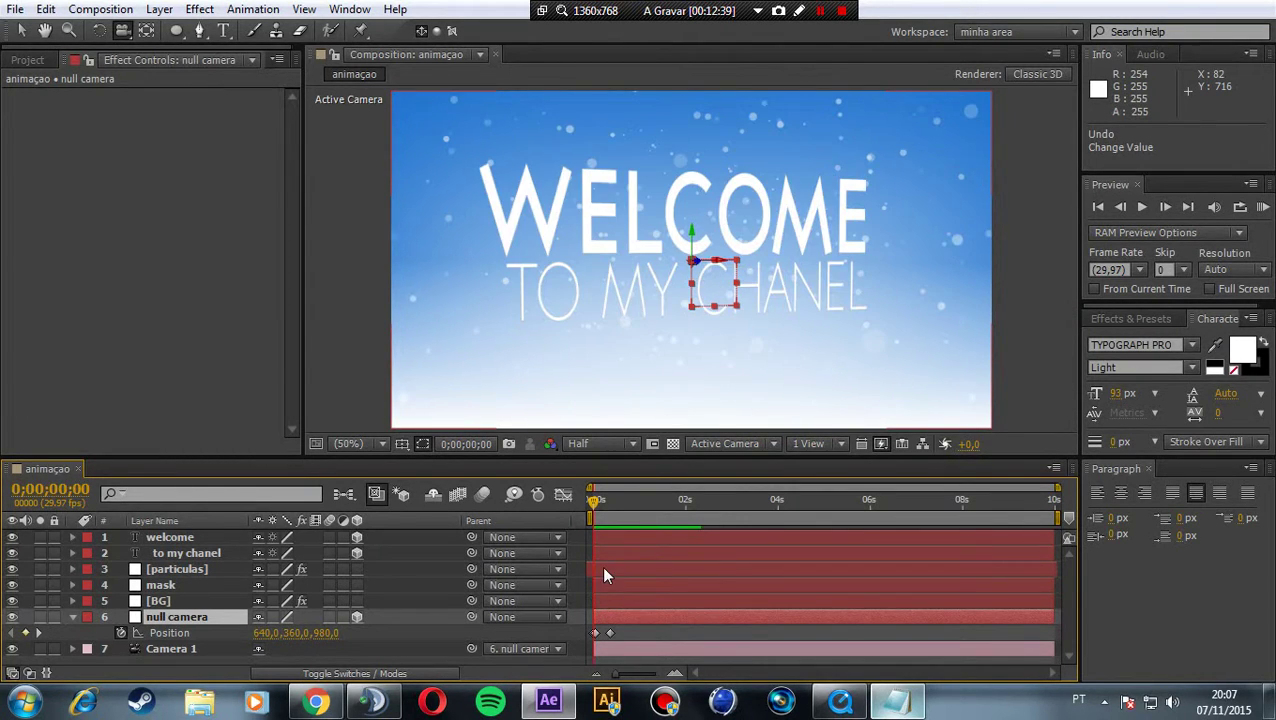
pyautogui.hotkey('ctrl', 'z')
# Set null camera's starting Position Z to 1120 and preview the fly-in.
pyautogui.click(597, 501)
pyautogui.moveTo(599, 504)
pyautogui.mouseDown()
pyautogui.moveTo(613, 504)
pyautogui.moveTo(594, 516)
pyautogui.mouseUp()
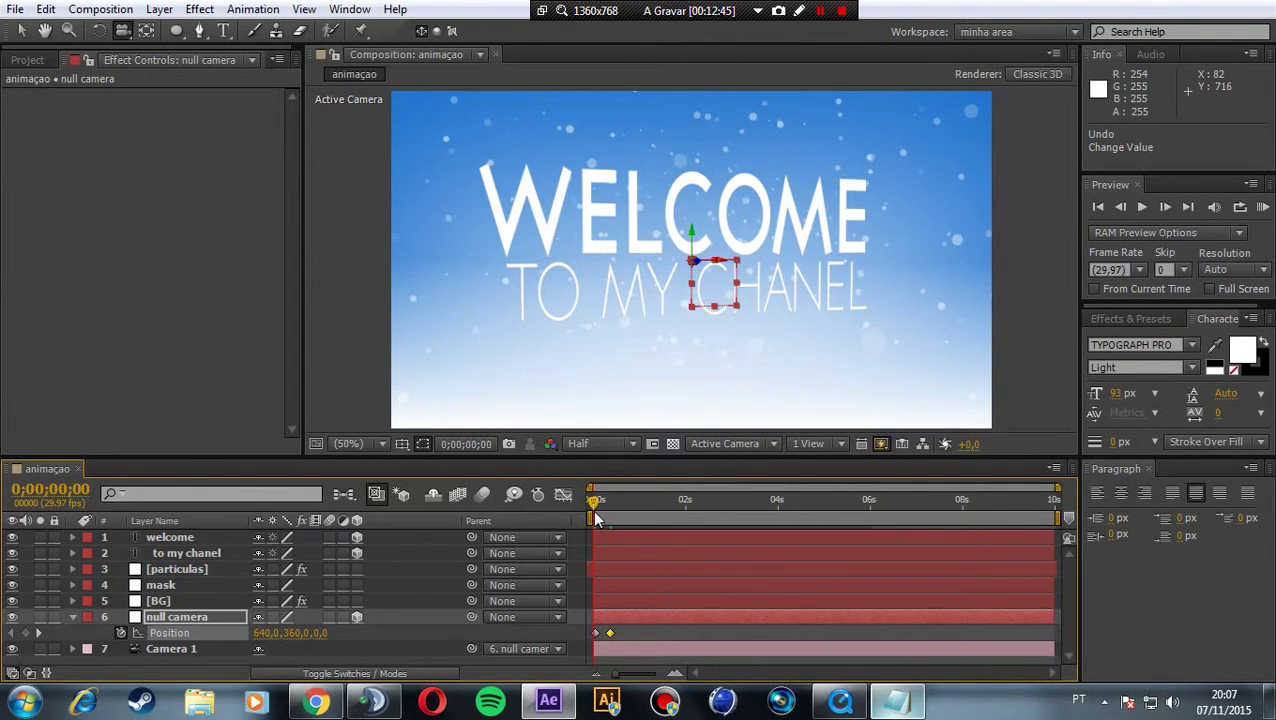
pyautogui.click(597, 519)
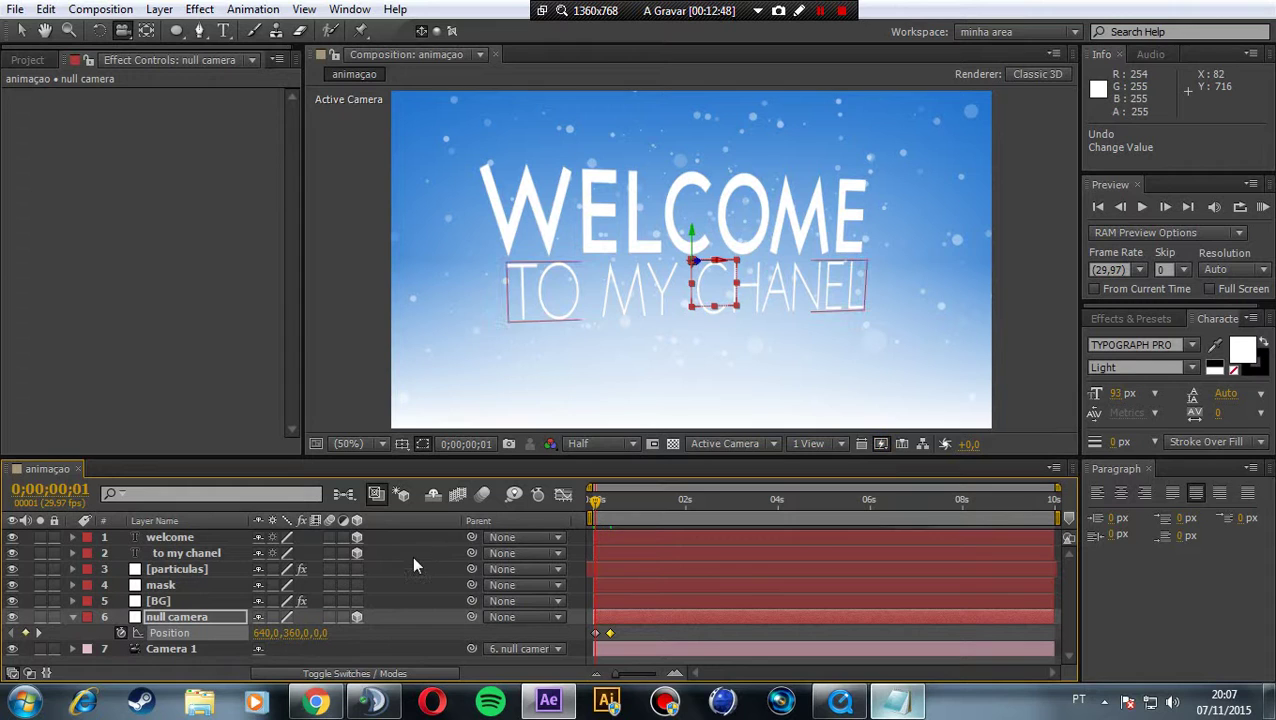
pyautogui.moveTo(320, 640); pyautogui.dragTo(400, 607)
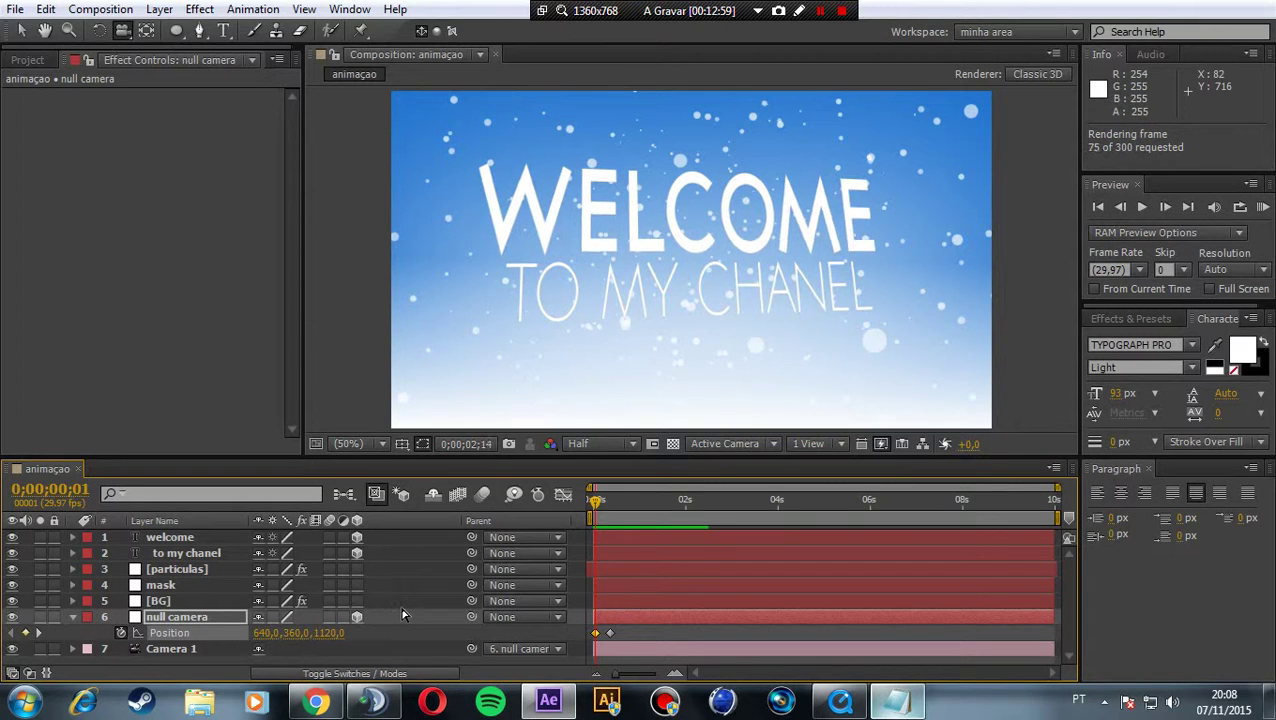
pyautogui.press('space')
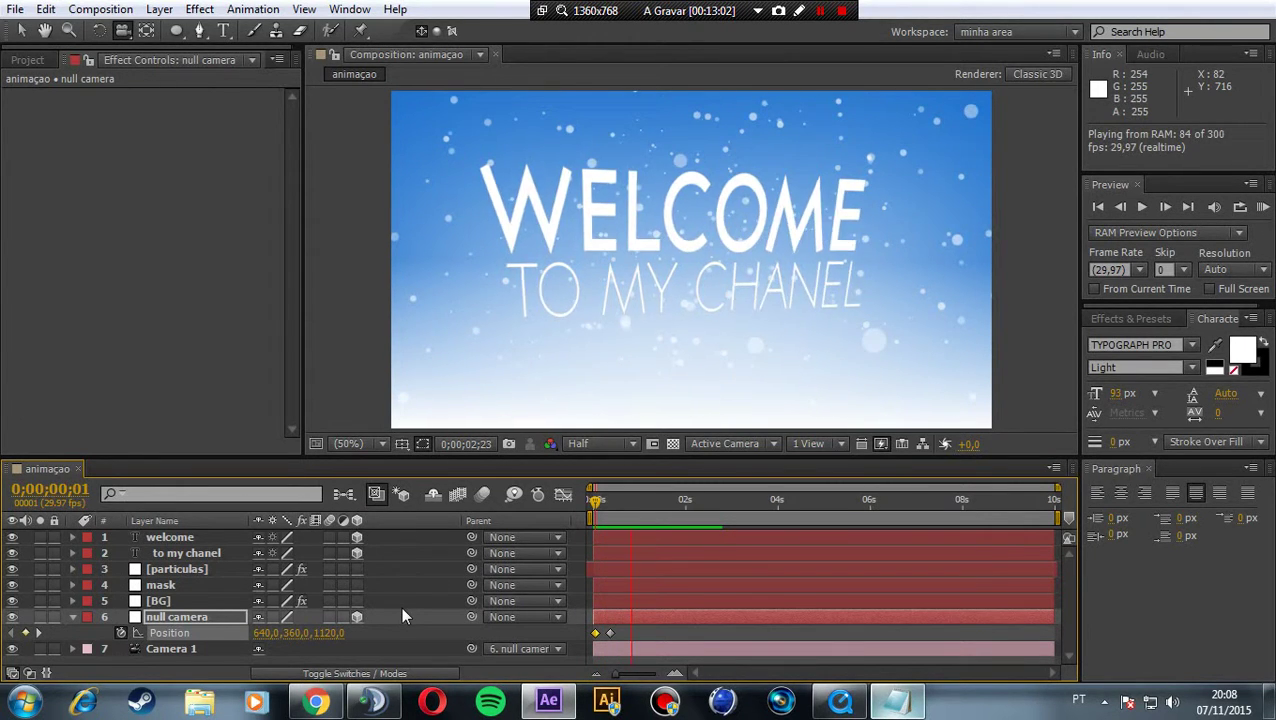
pyautogui.press('space')
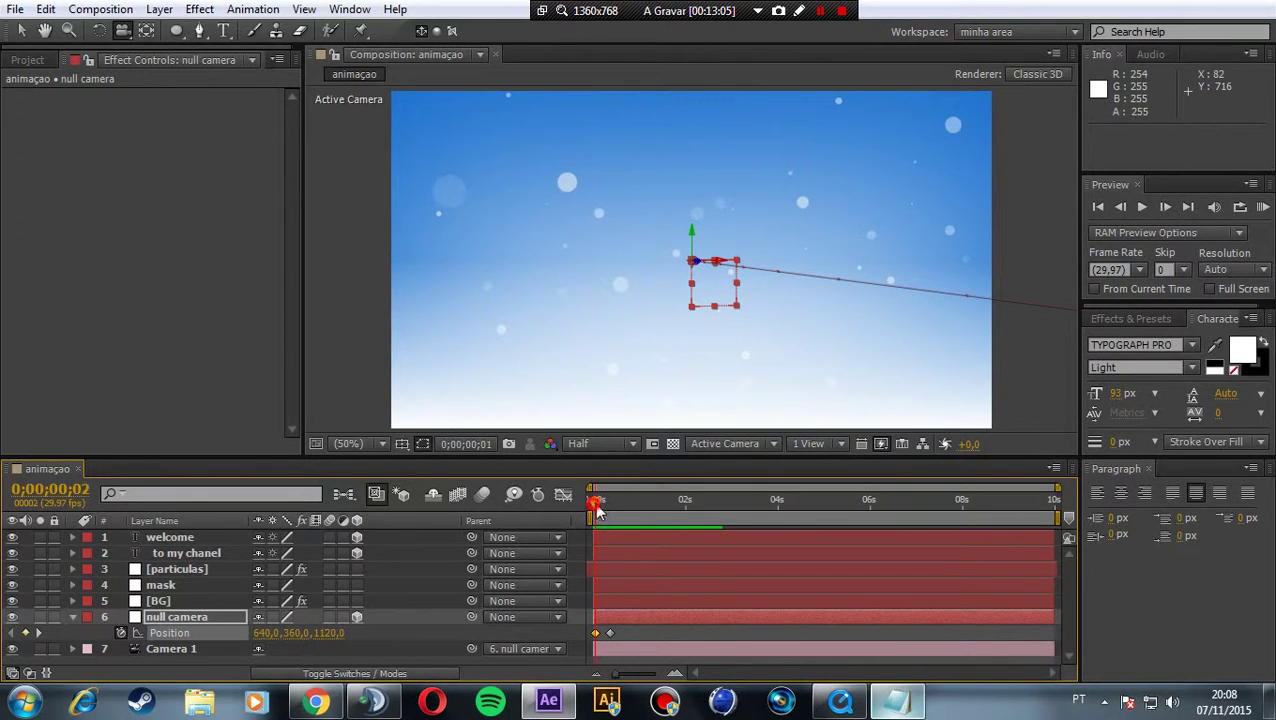
pyautogui.moveTo(597, 500)
pyautogui.mouseDown()
pyautogui.moveTo(587, 505)
pyautogui.moveTo(661, 516)
pyautogui.moveTo(595, 533)
pyautogui.mouseUp()
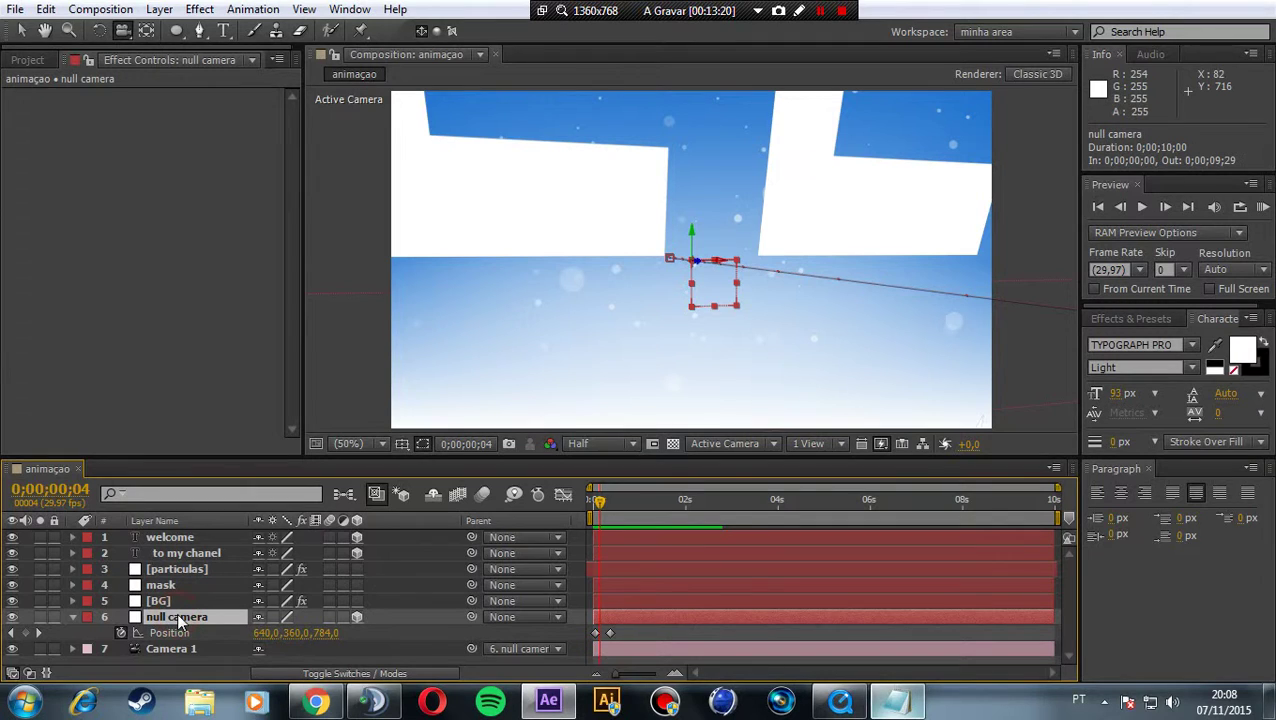
# Reveal null camera's rotation properties and test trial Y Rotations, undoing each.
pyautogui.hotkey('shift', 'r')
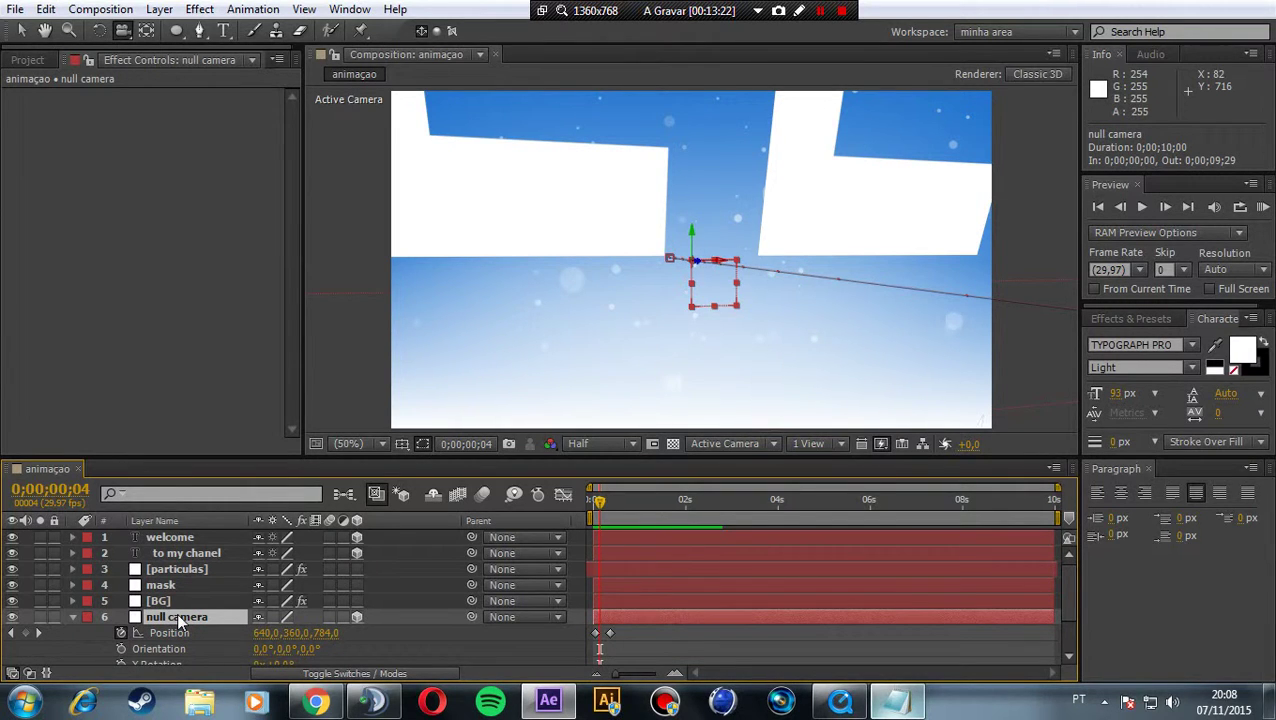
pyautogui.scroll(-1, 239, 592)
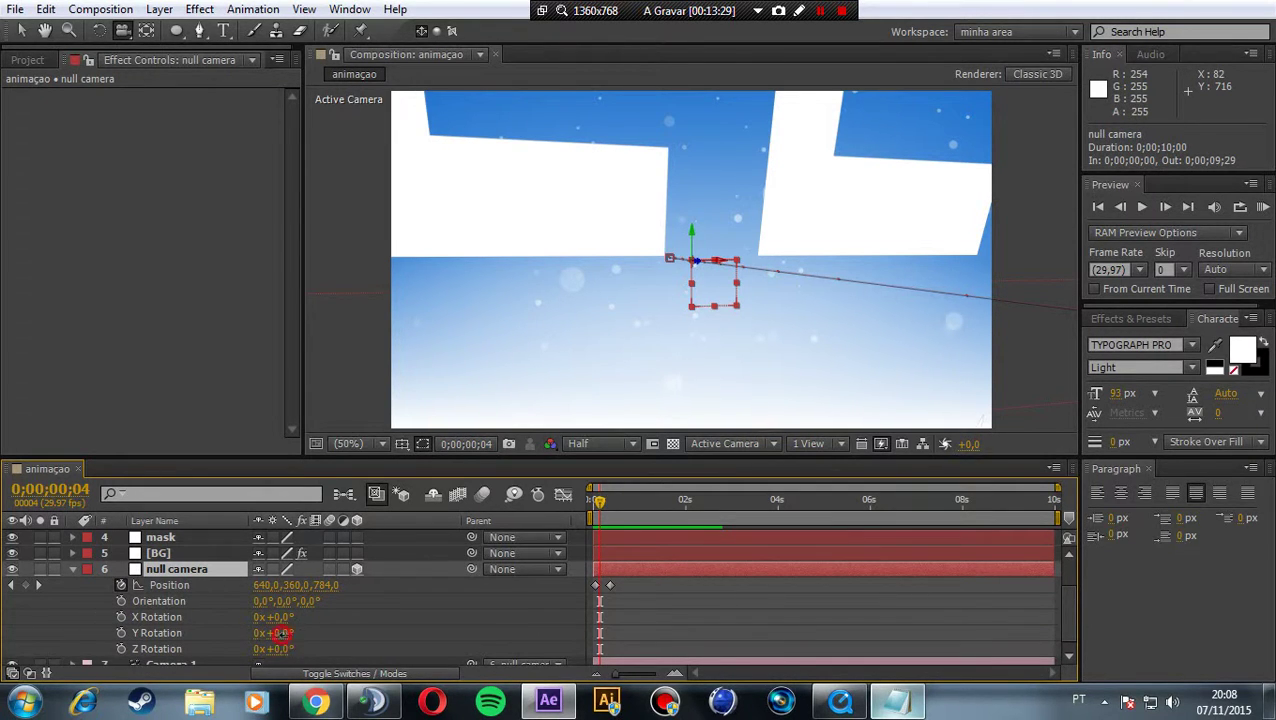
pyautogui.moveTo(280, 633); pyautogui.dragTo(467, 510)
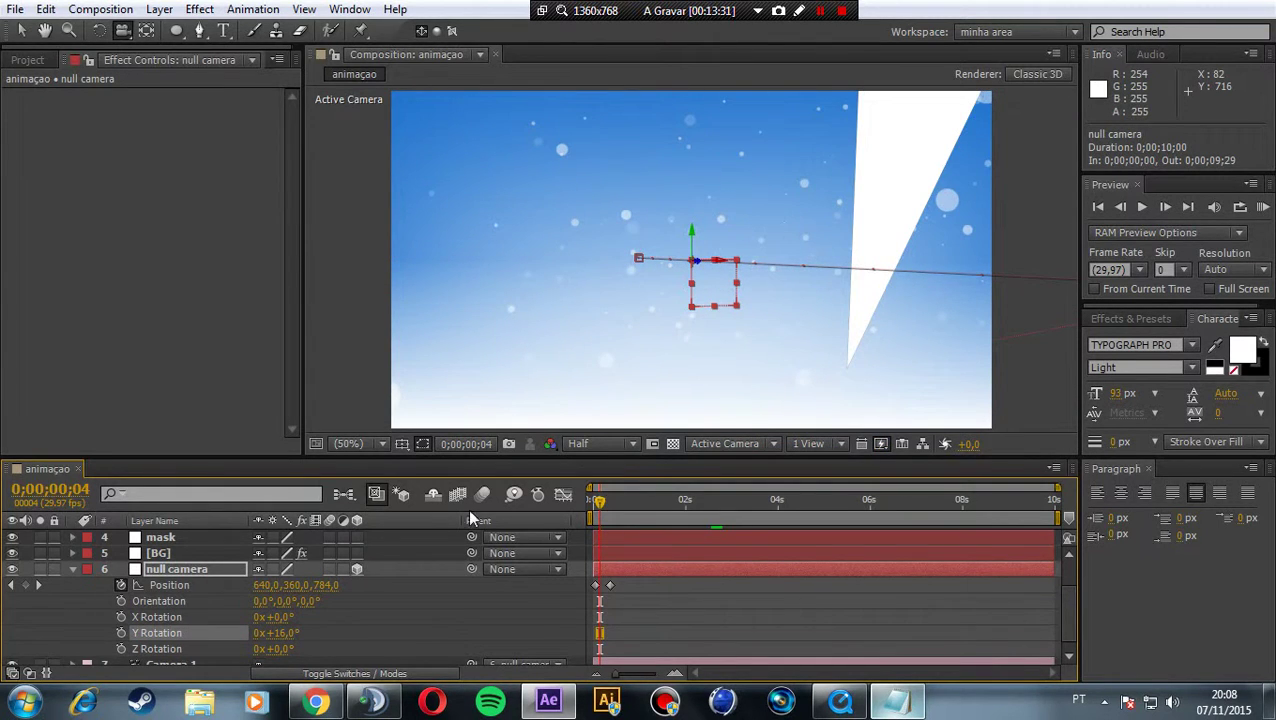
pyautogui.hotkey('ctrl', 'z')
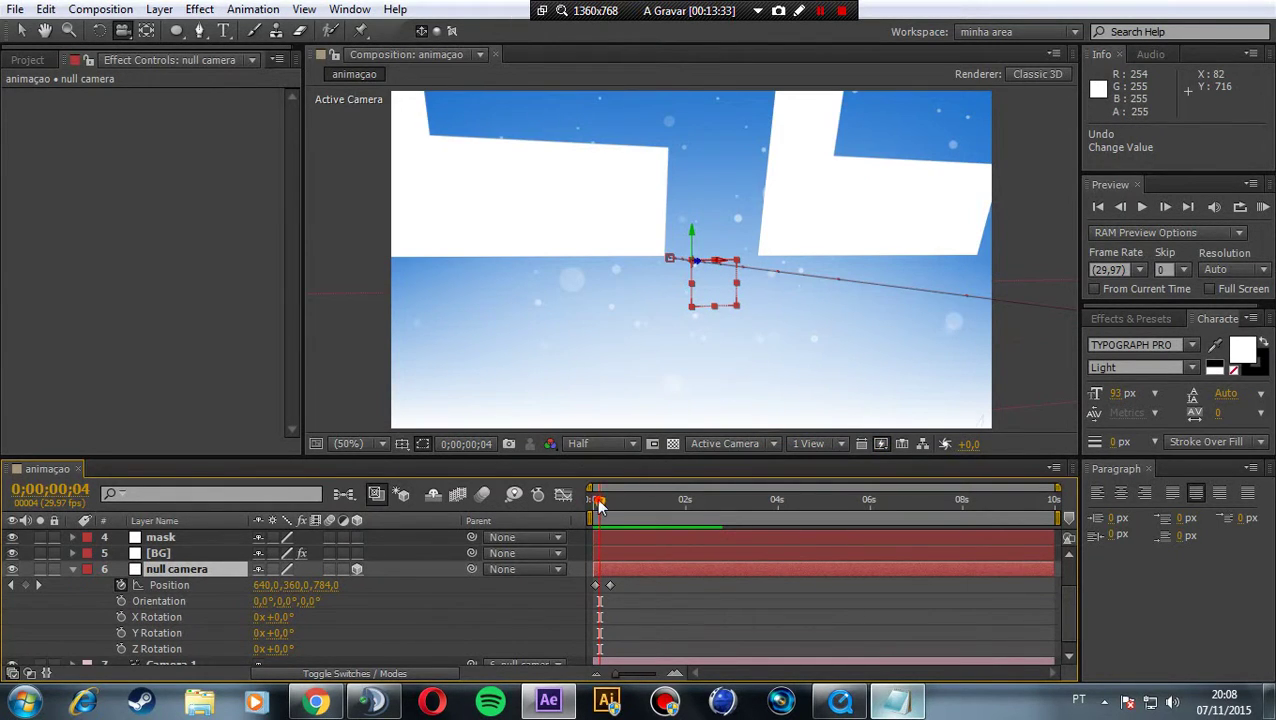
pyautogui.moveTo(600, 505); pyautogui.dragTo(619, 499)
pyautogui.moveTo(280, 633); pyautogui.dragTo(301, 637)
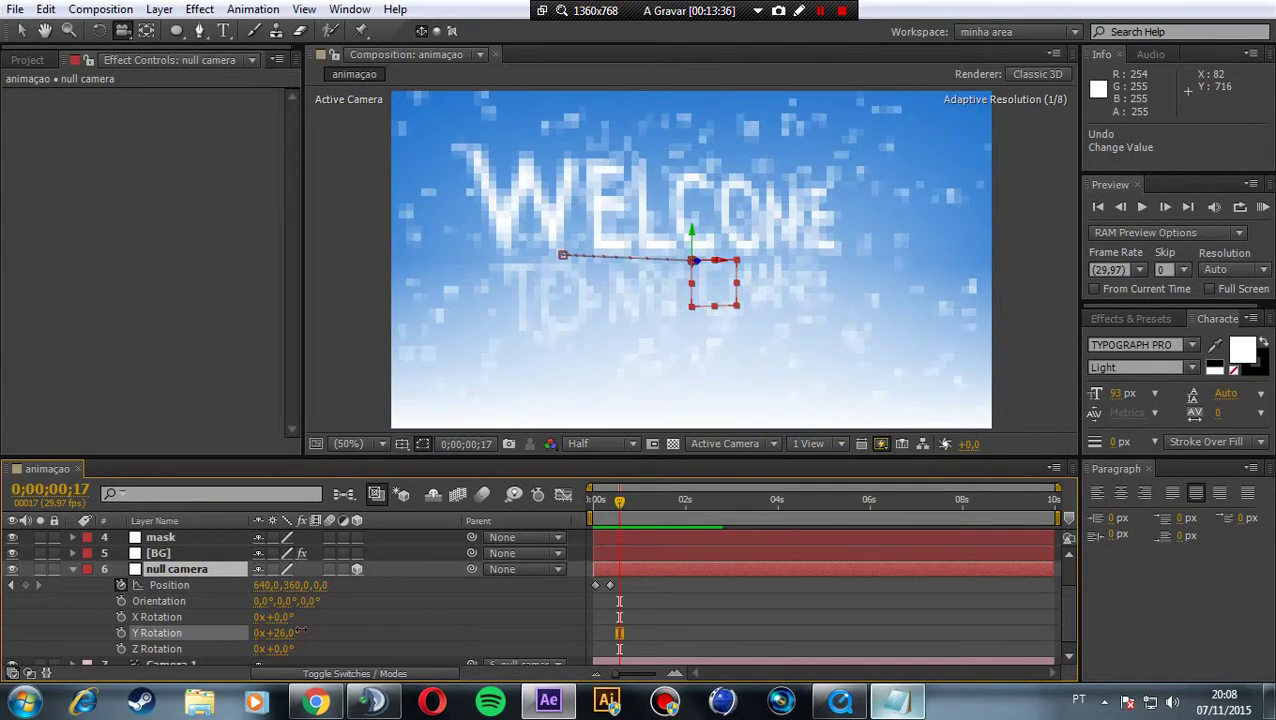
pyautogui.hotkey('ctrl', 'z')
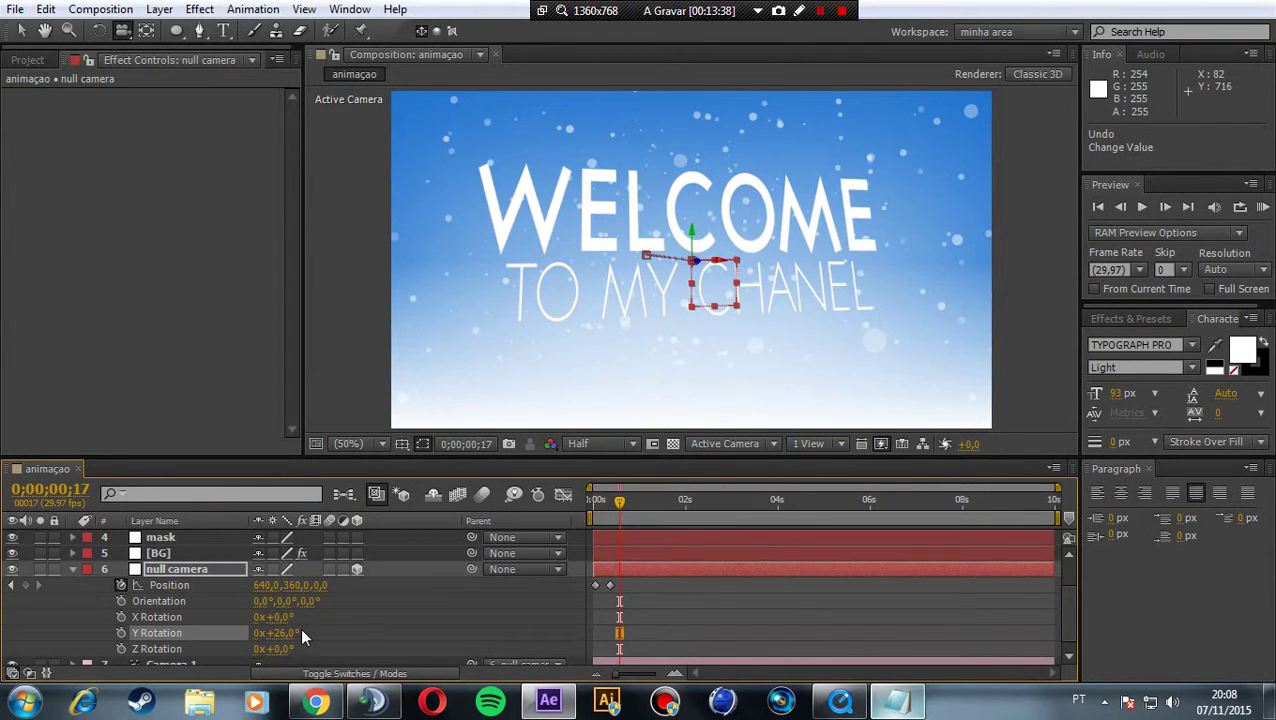
# Set a 0° Y Rotation keyframe at frame 4 and go to the last frame.
pyautogui.moveTo(620, 499); pyautogui.dragTo(599, 516)
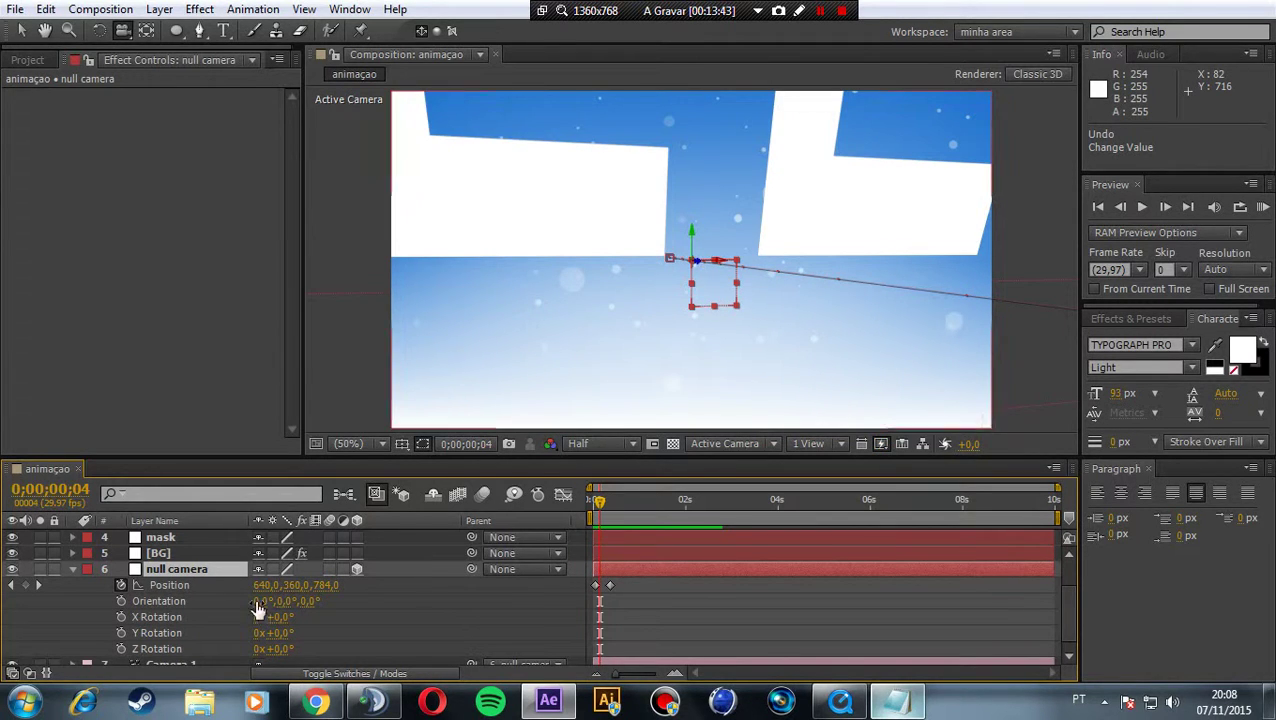
pyautogui.click(120, 633)
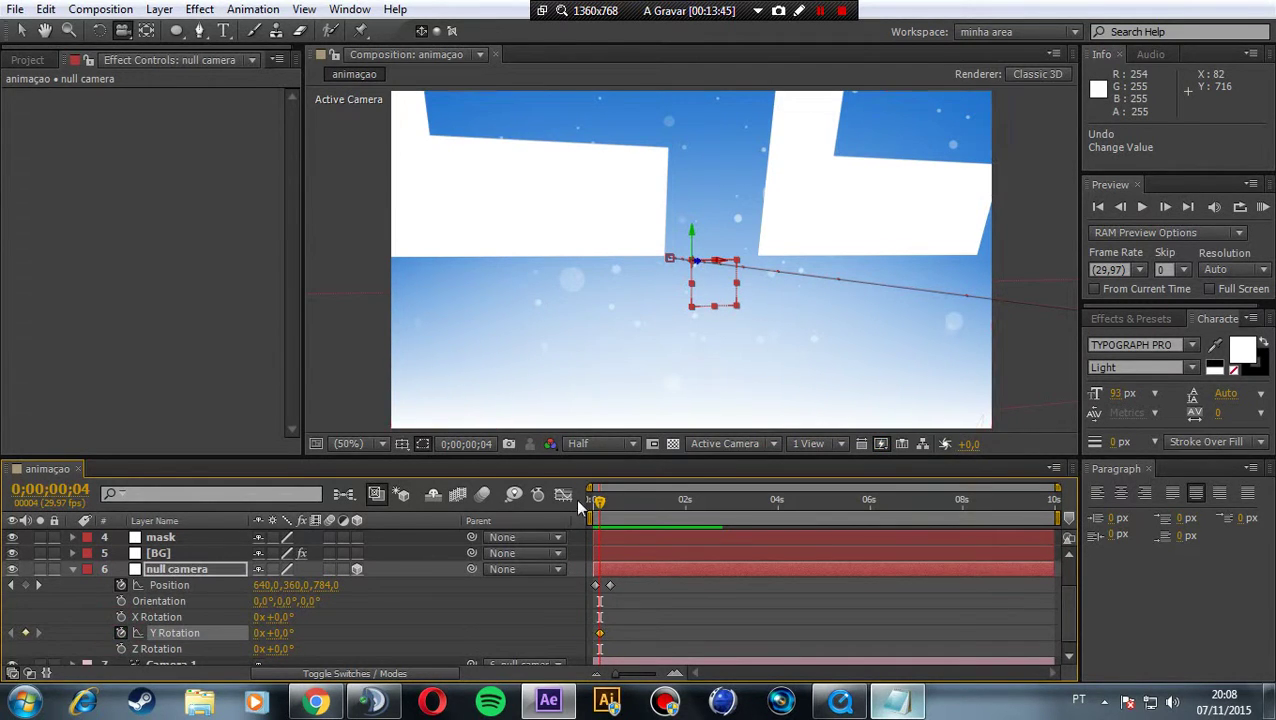
pyautogui.moveTo(599, 499); pyautogui.dragTo(1050, 518)
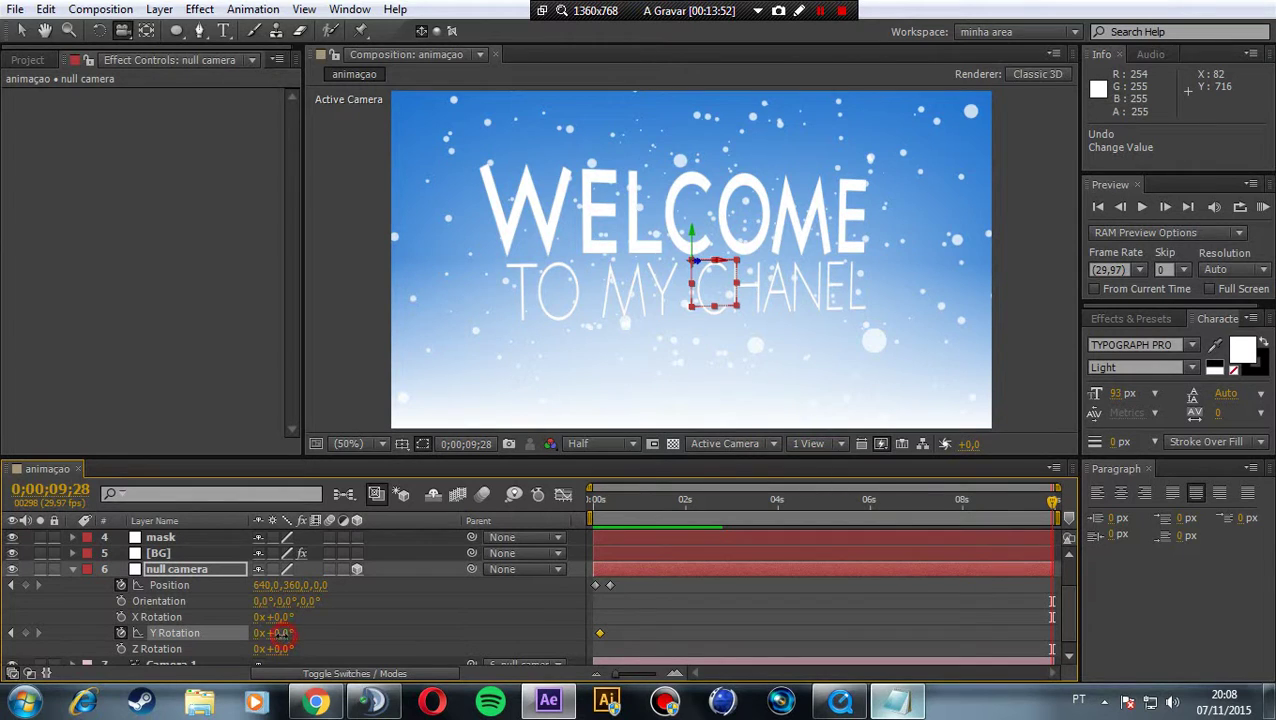
# Set null camera's Y Rotation to -18,8° at the final frame 0;00;09;28.
pyautogui.moveTo(278, 633); pyautogui.dragTo(272, 633)
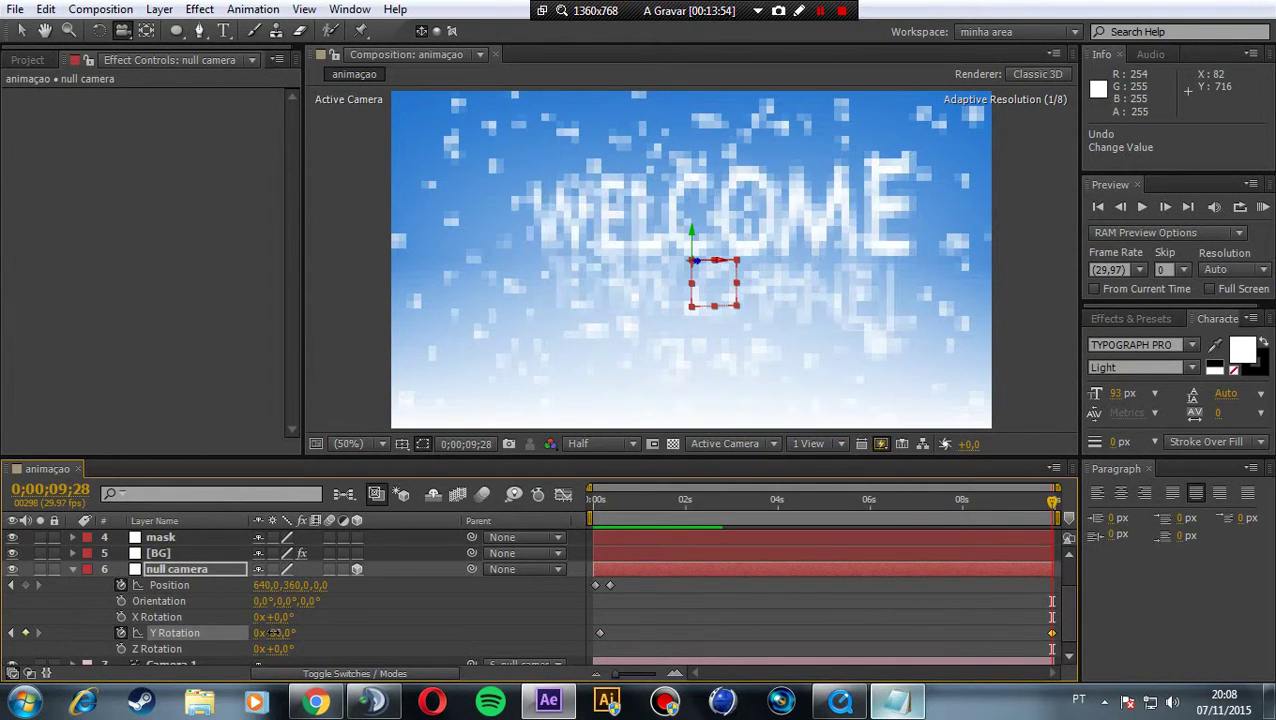
pyautogui.moveTo(272, 633); pyautogui.dragTo(280, 634)
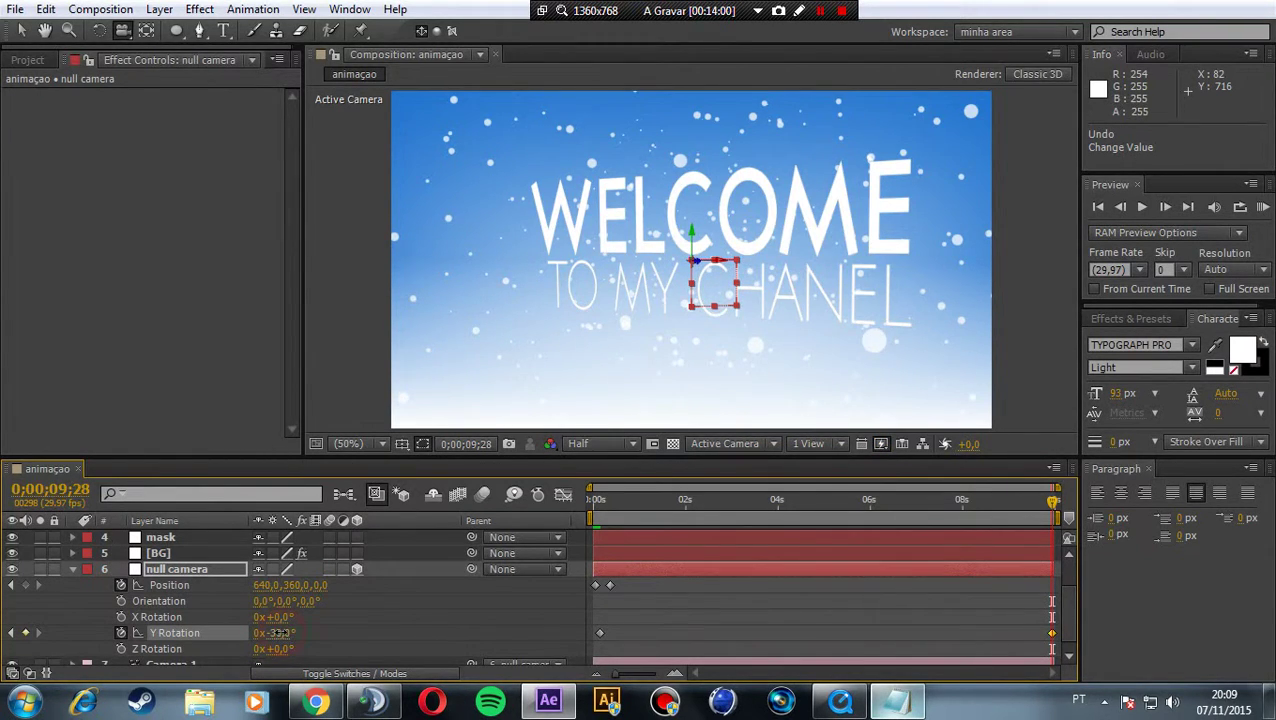
pyautogui.moveTo(272, 632); pyautogui.dragTo(273, 633)
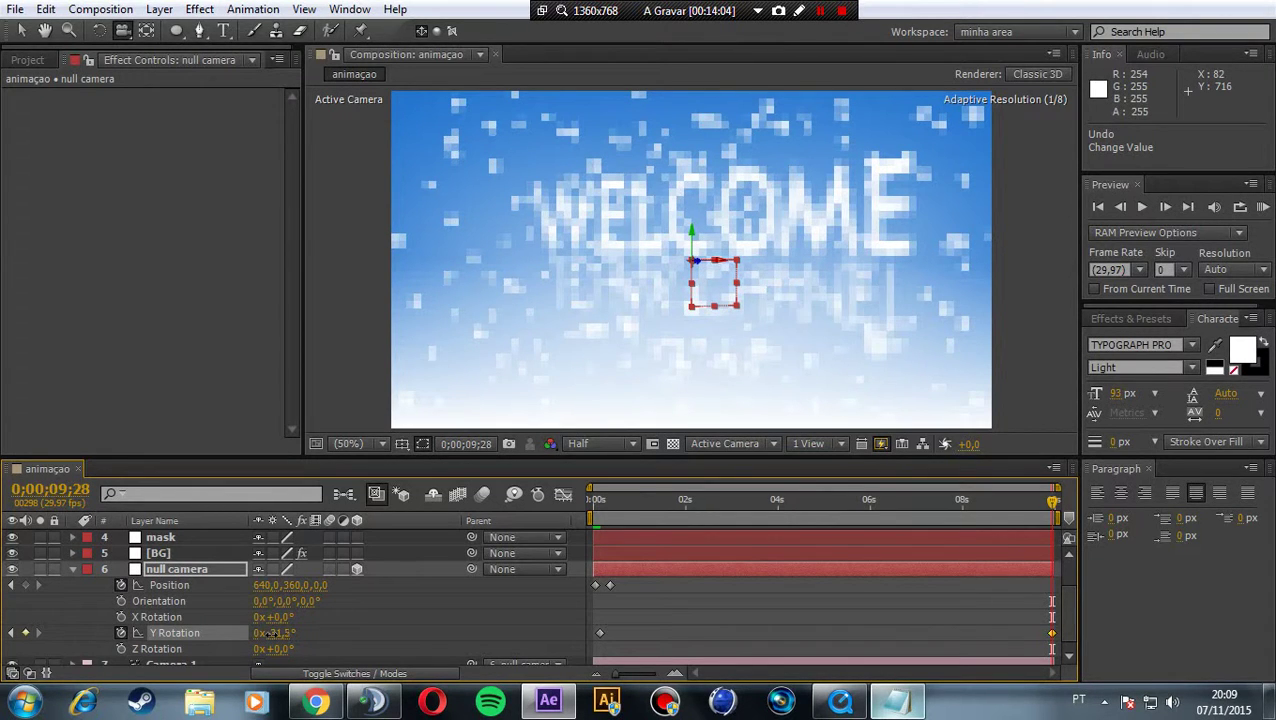
pyautogui.moveTo(273, 633); pyautogui.dragTo(280, 633)
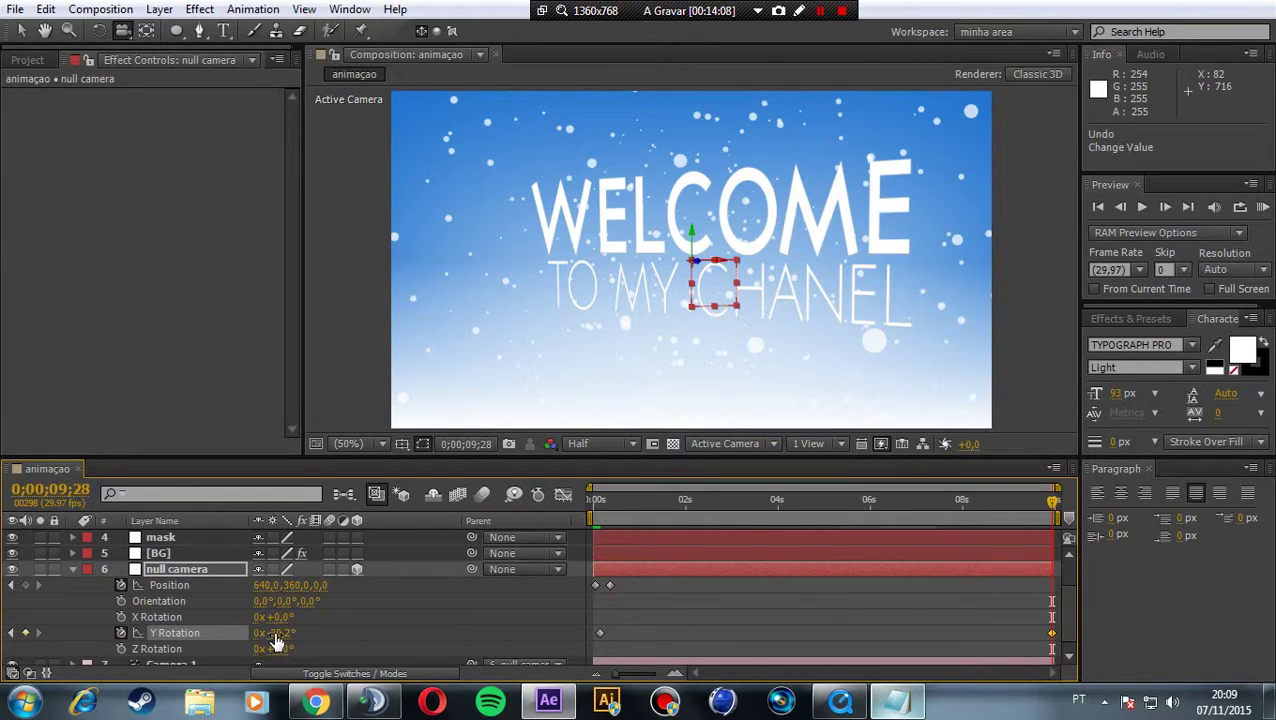
pyautogui.moveTo(272, 633); pyautogui.dragTo(313, 635)
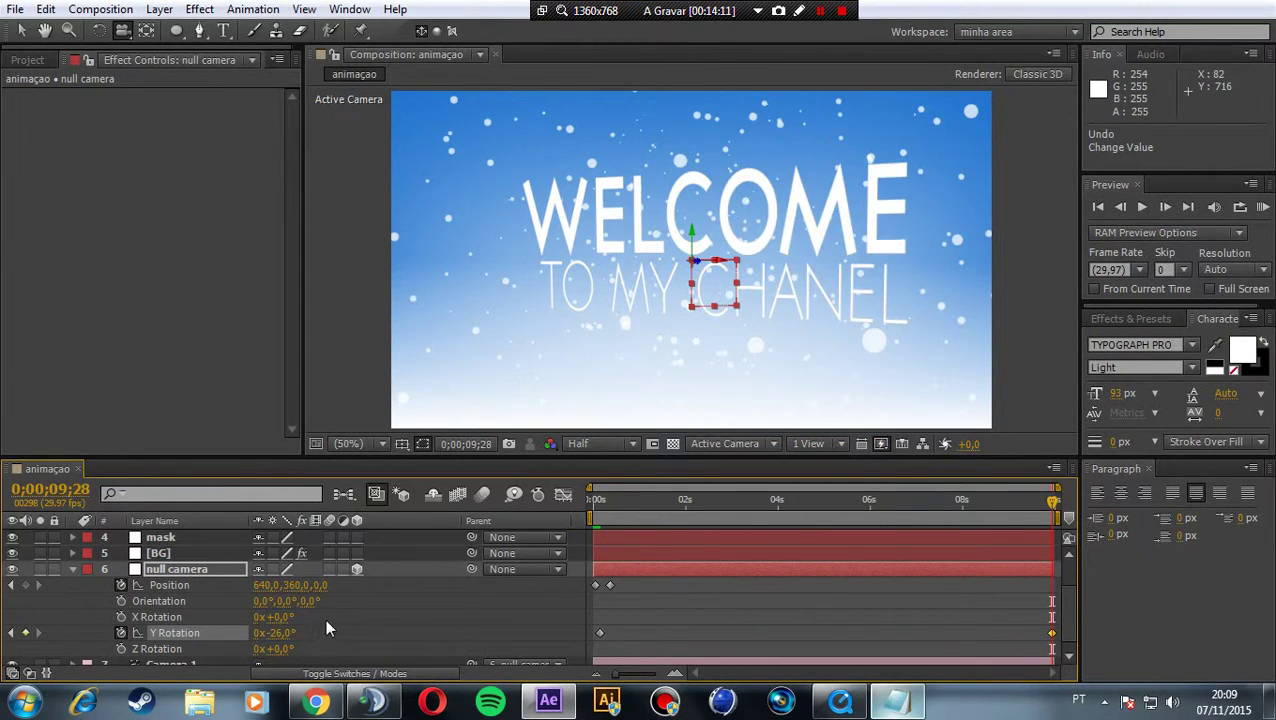
pyautogui.moveTo(277, 638); pyautogui.dragTo(365, 618)
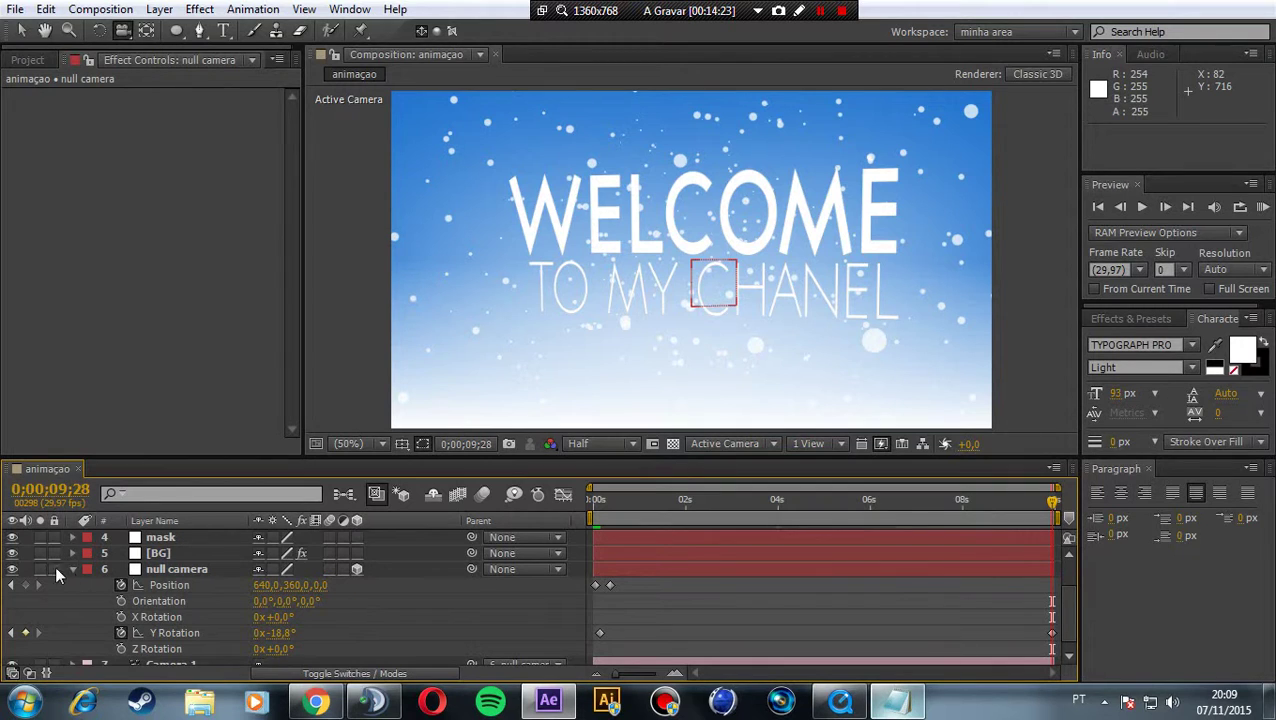
# Enable motion blur for the composition and the welcome, to my chanel and [particulas] layers.
pyautogui.scroll(3, 200, 597)
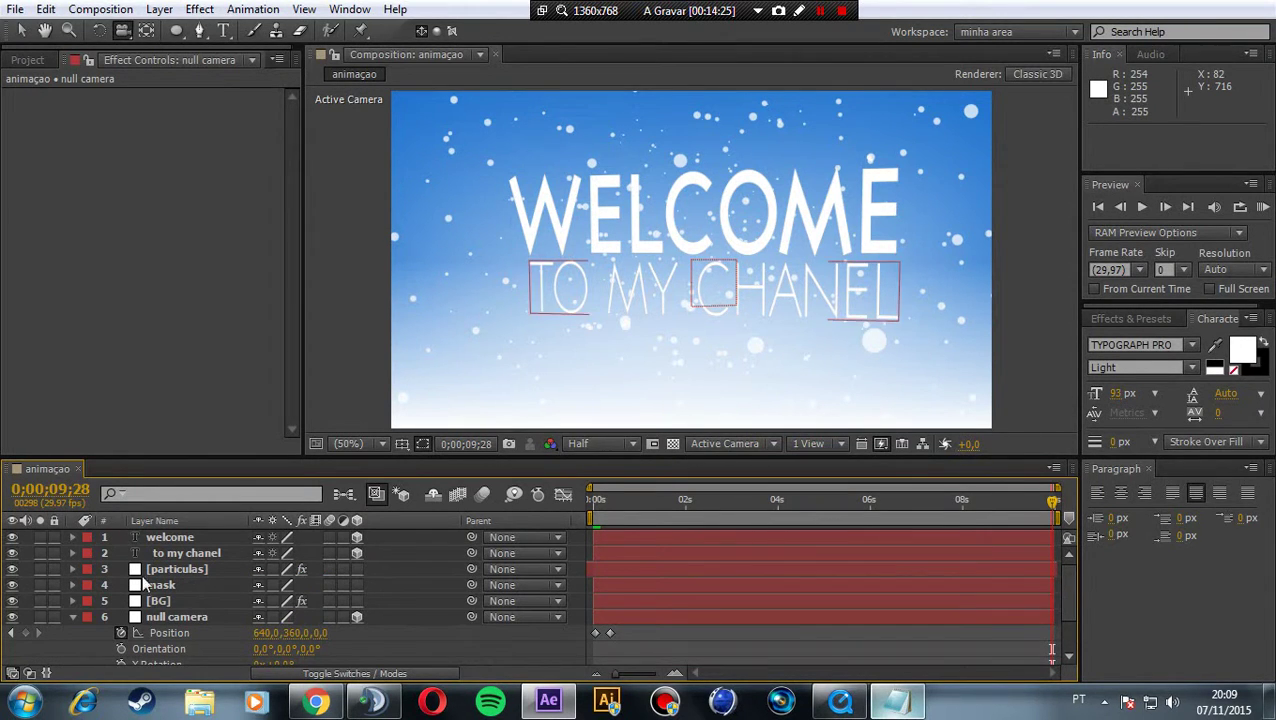
pyautogui.click(486, 496)
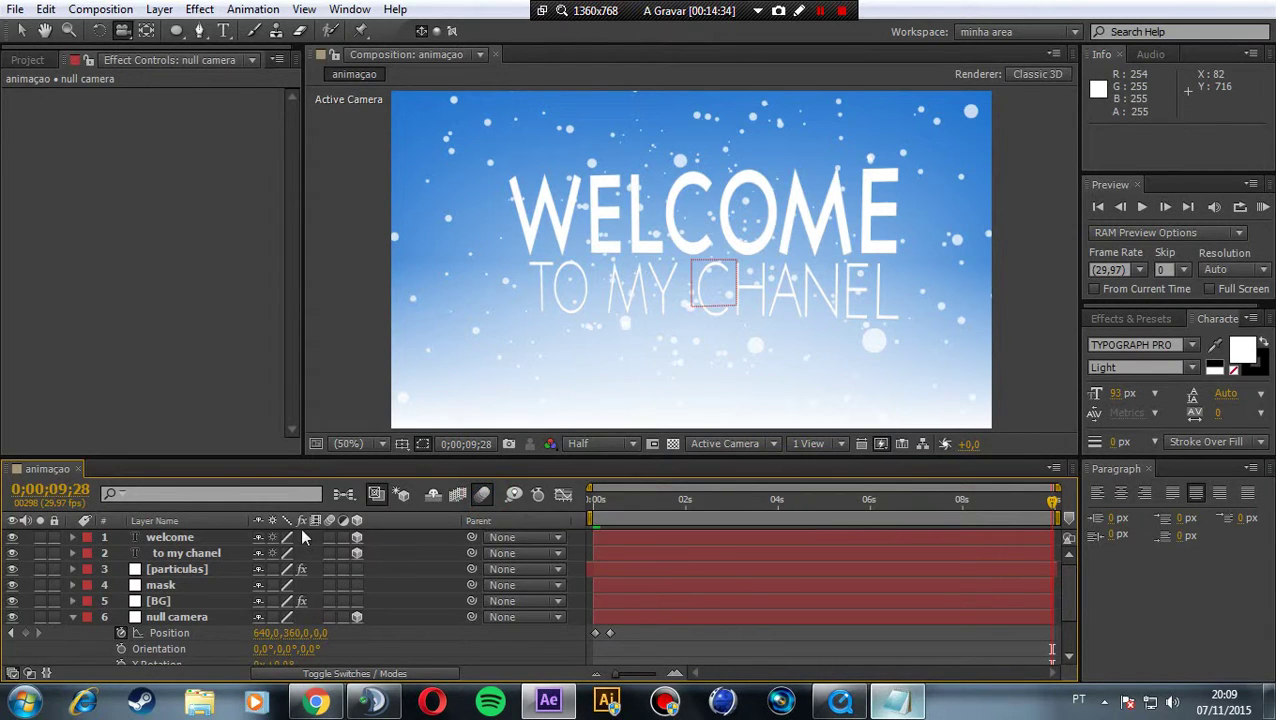
pyautogui.click(333, 537)
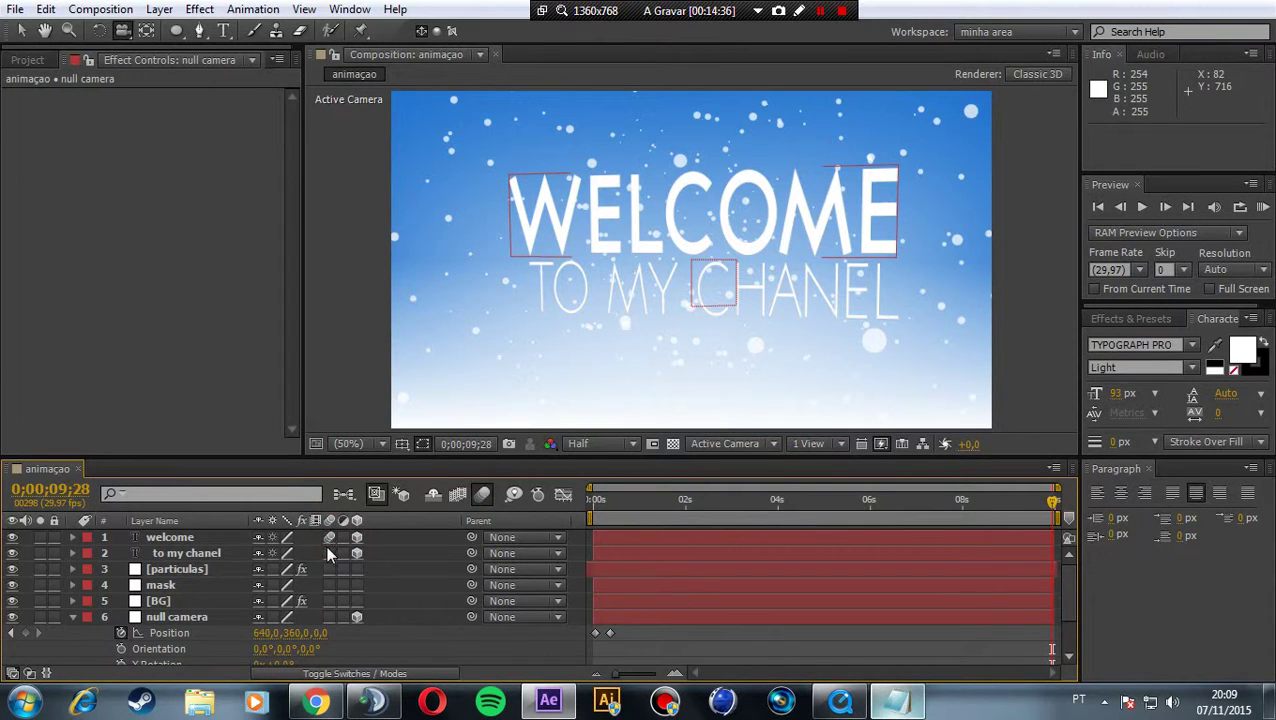
pyautogui.click(329, 553)
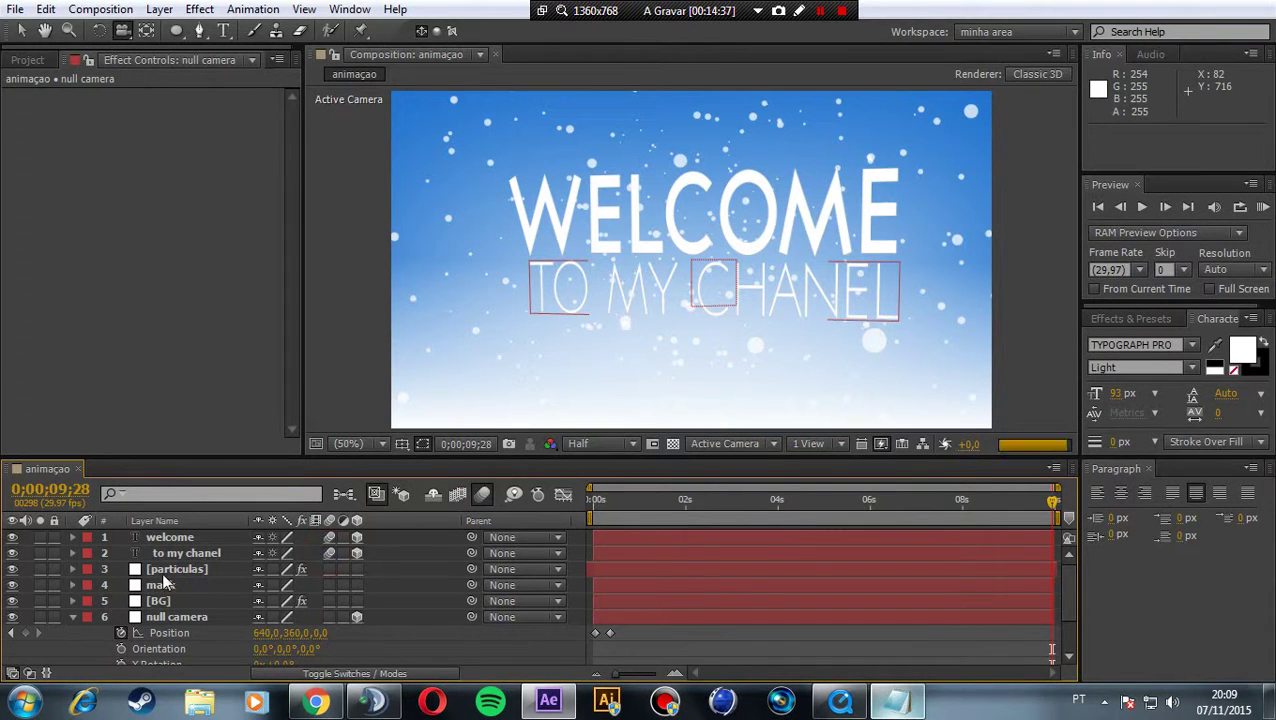
pyautogui.click(330, 569)
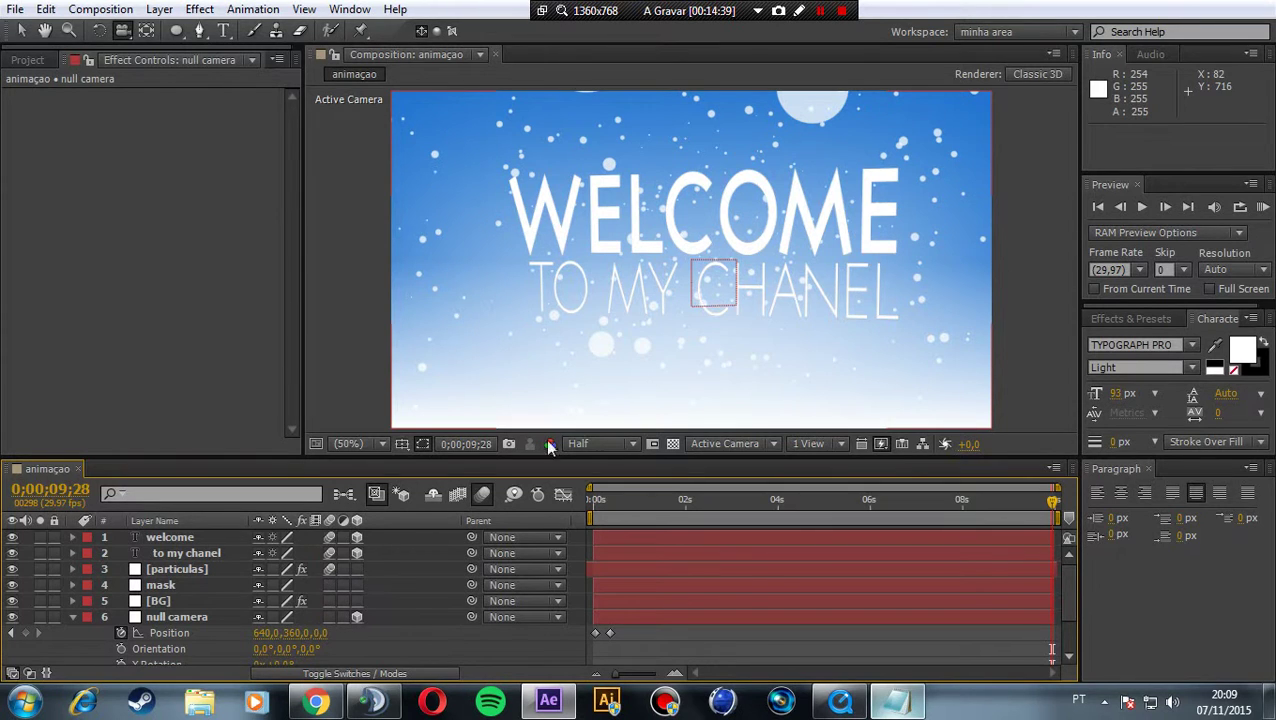
# RAM-preview the animation from the start.
pyautogui.moveTo(597, 503); pyautogui.dragTo(632, 503)
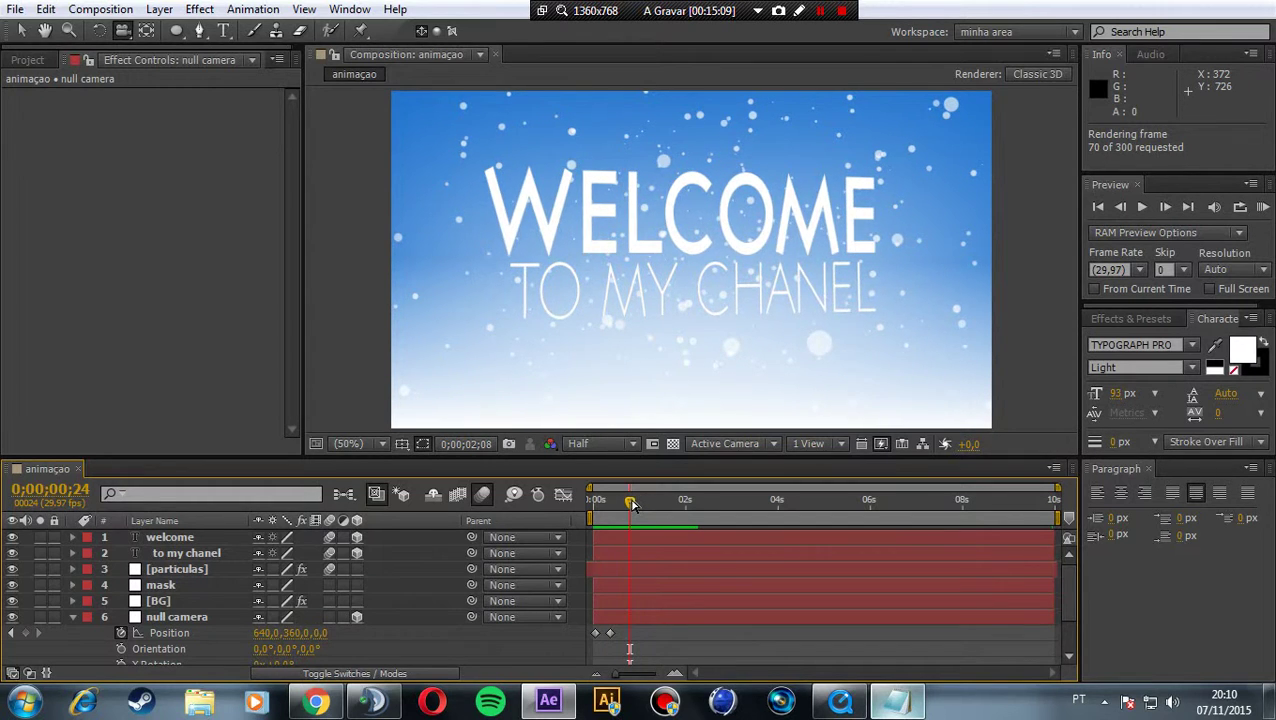
pyautogui.click(630, 502)
pyautogui.click(630, 497)
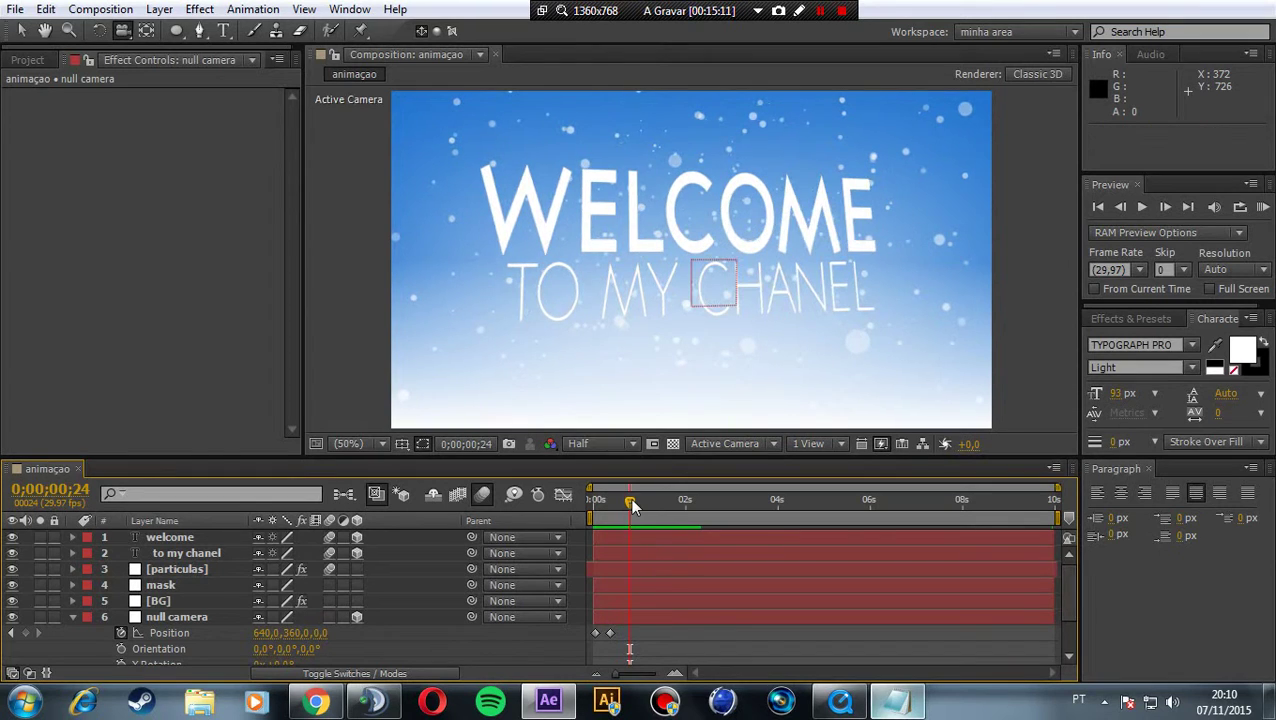
pyautogui.scroll(-2, 690, 590)
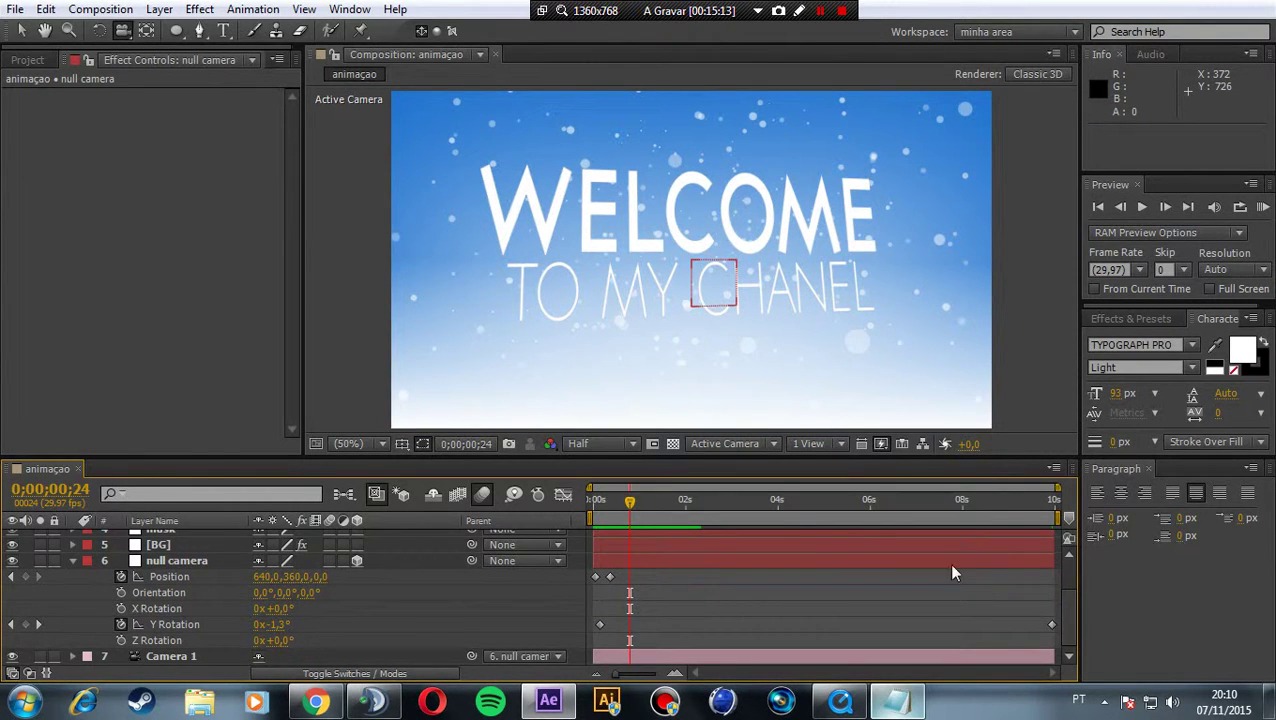
pyautogui.scroll(3, 940, 563)
pyautogui.press('KP_0')
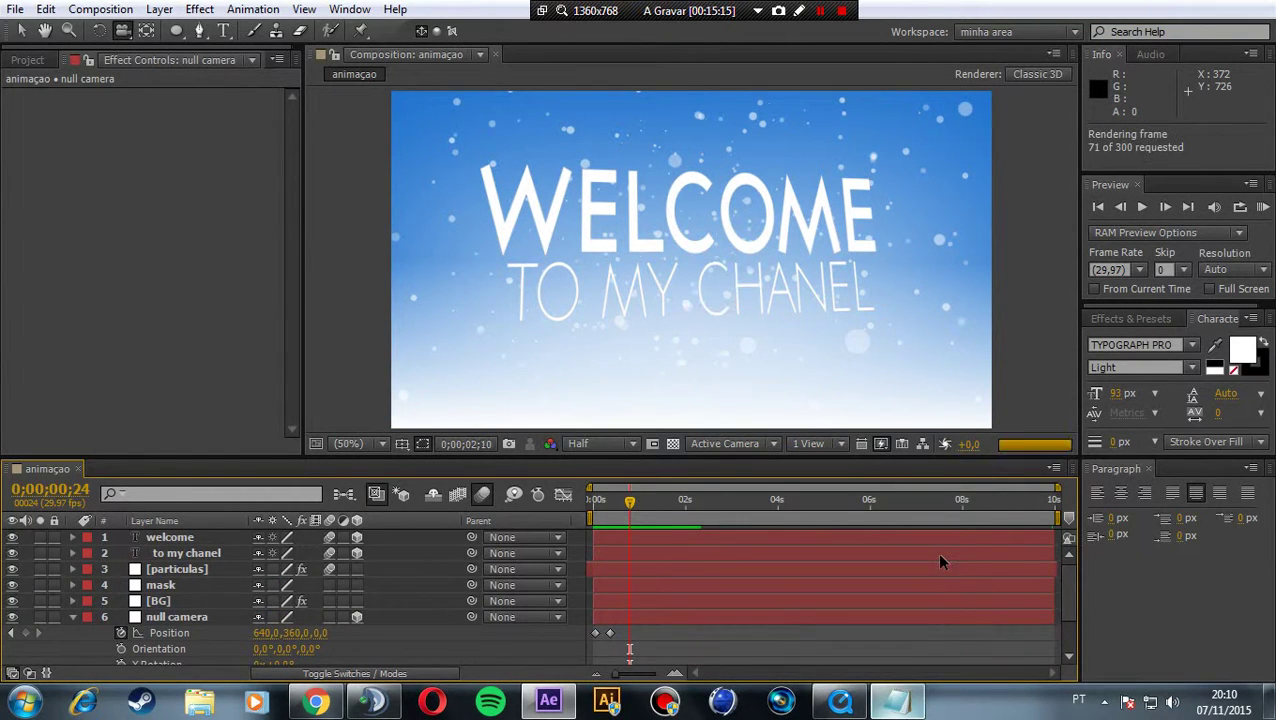
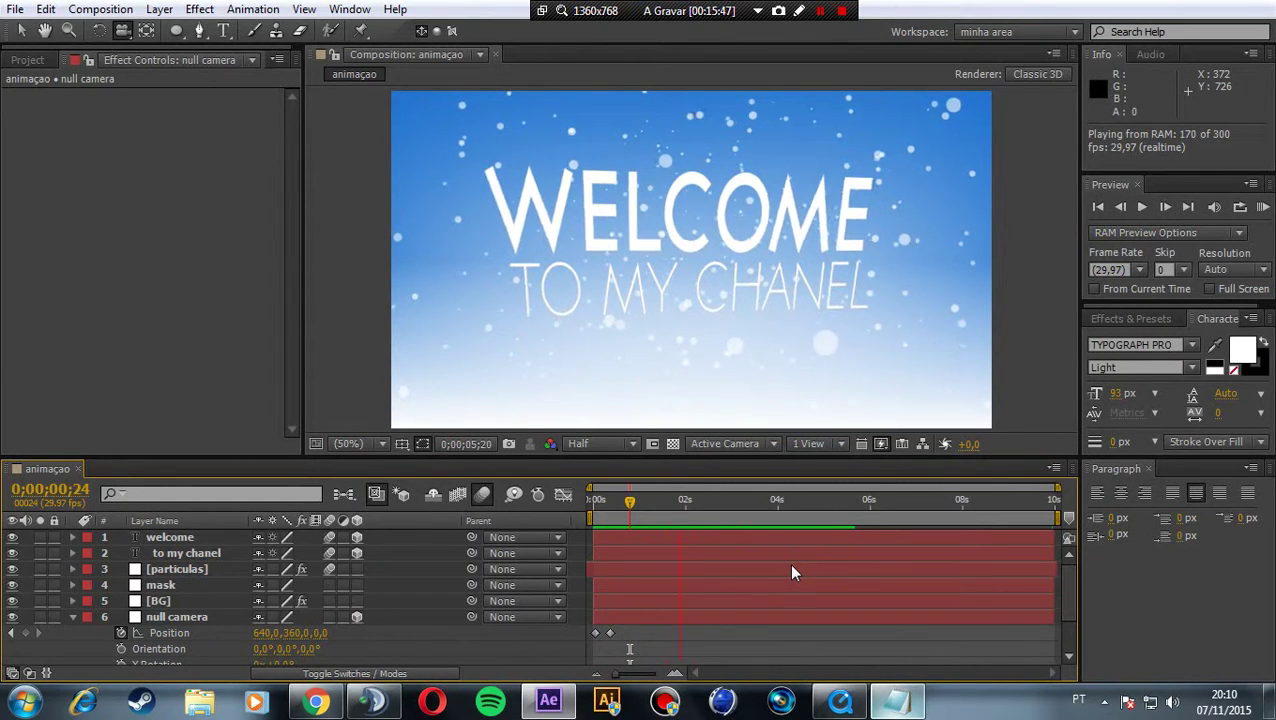
# Stop the preview, collapse the null camera, and scrub the time to about 8;06.
pyautogui.press('space')
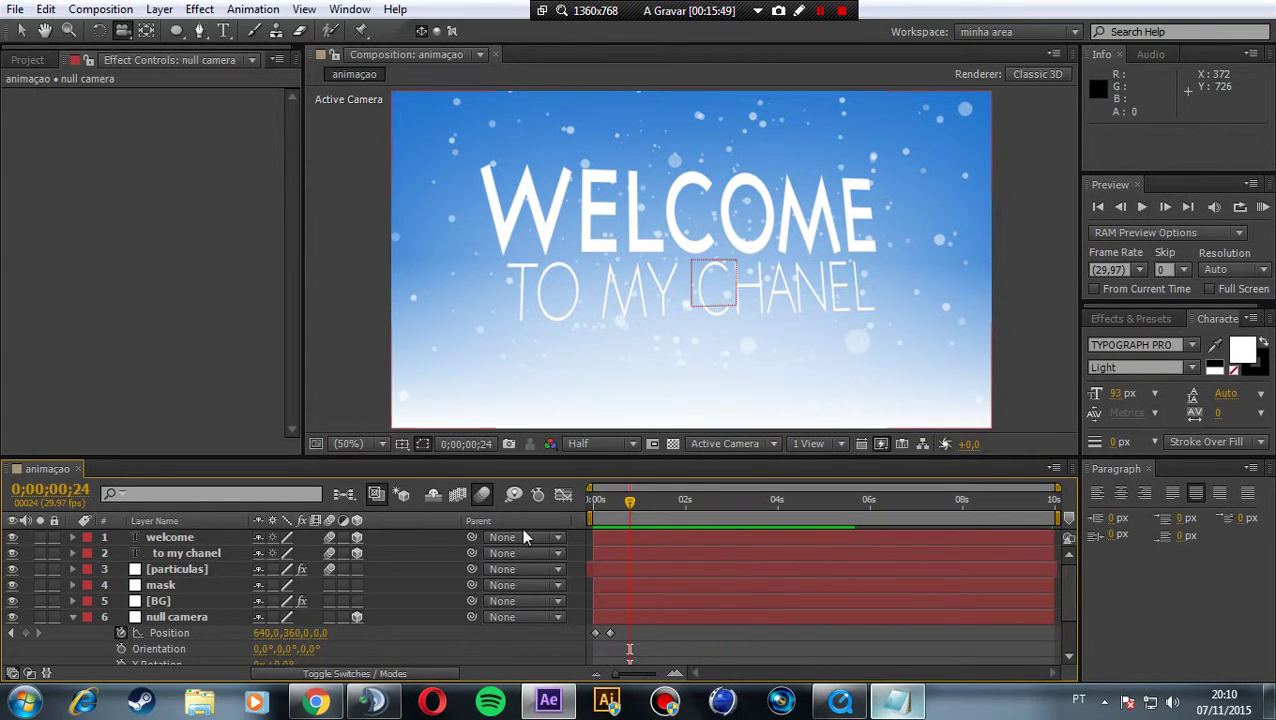
pyautogui.click(72, 618)
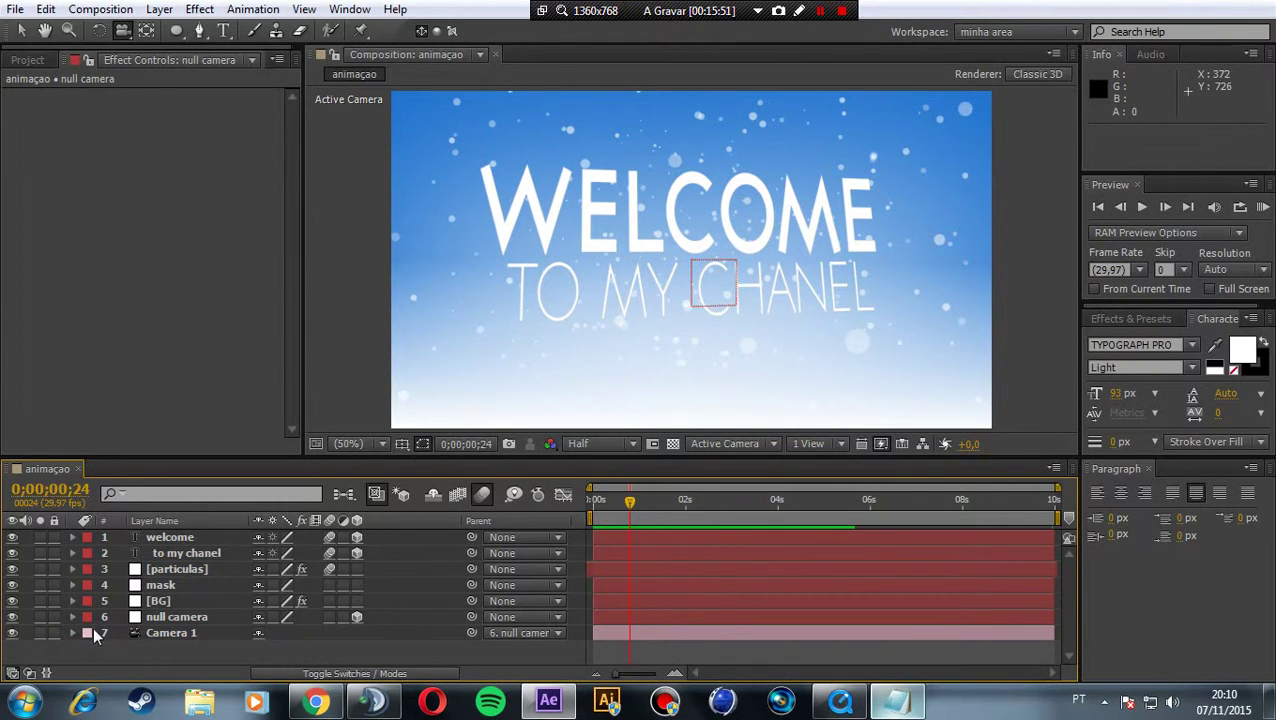
pyautogui.moveTo(630, 505); pyautogui.dragTo(947, 512)
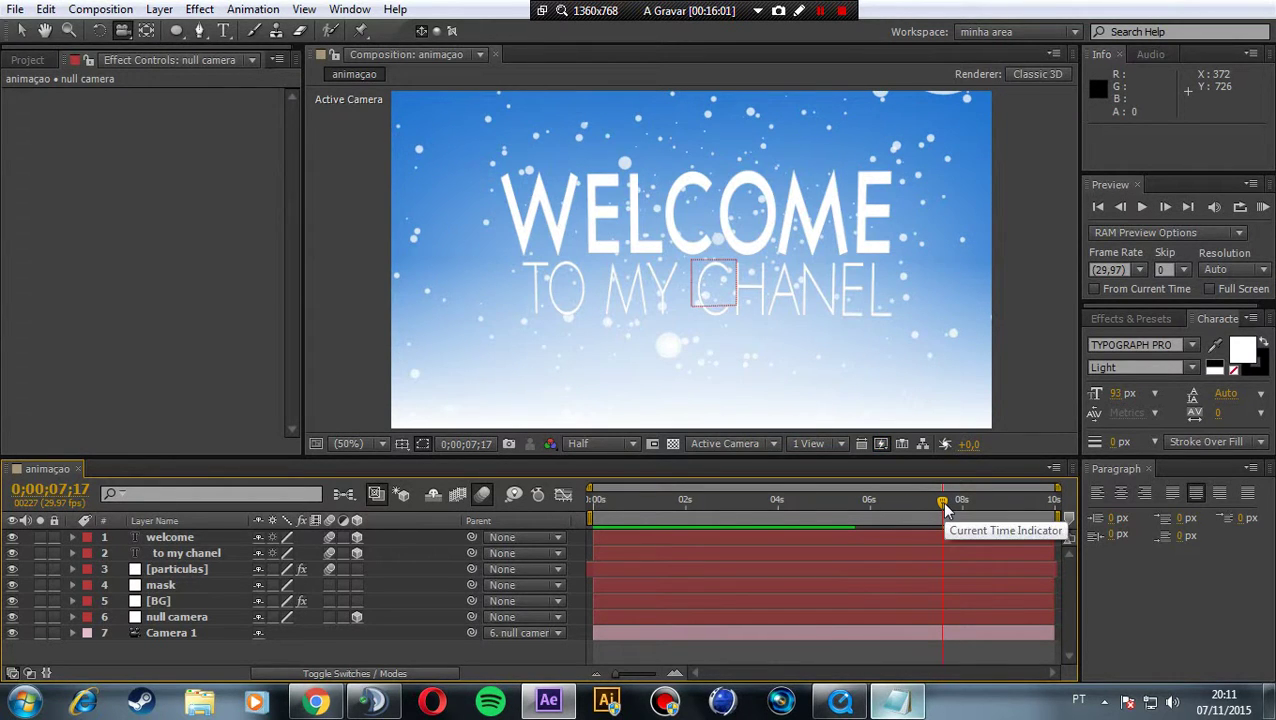
pyautogui.moveTo(947, 510); pyautogui.dragTo(977, 510)
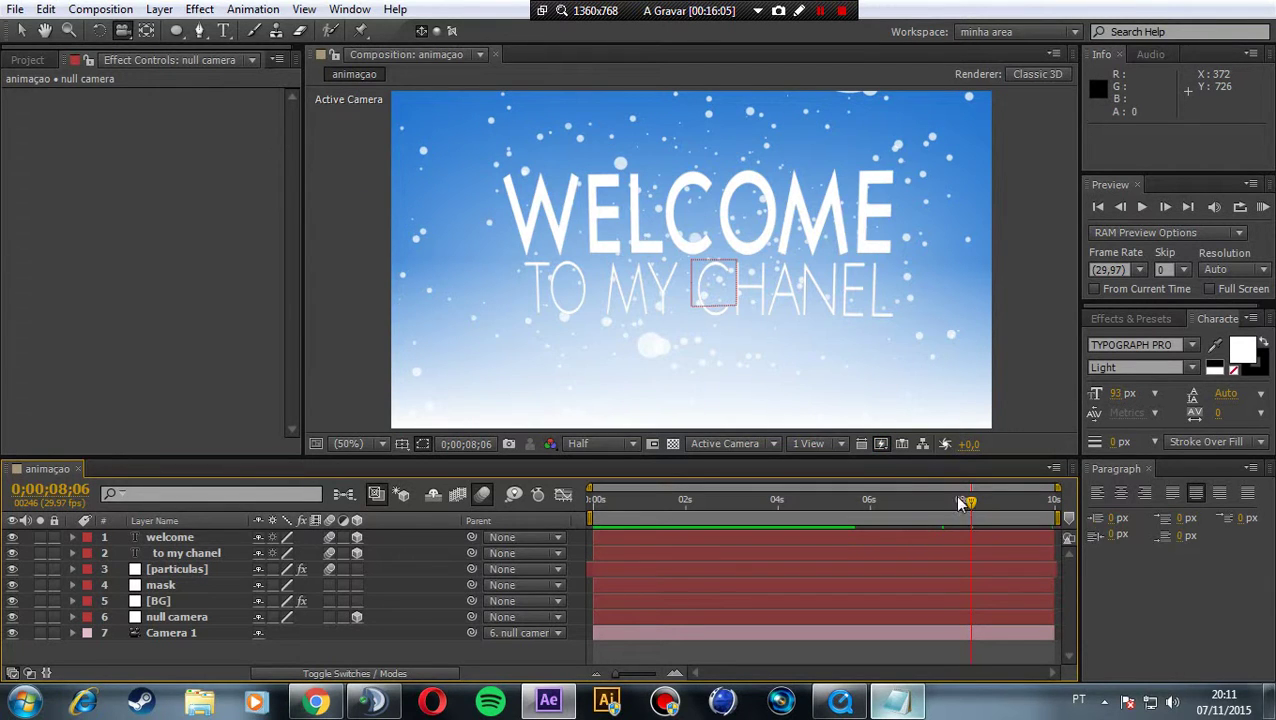
# Move the null camera's last Y Rotation keyframe from 10s to about 8;17.
pyautogui.click(185, 617)
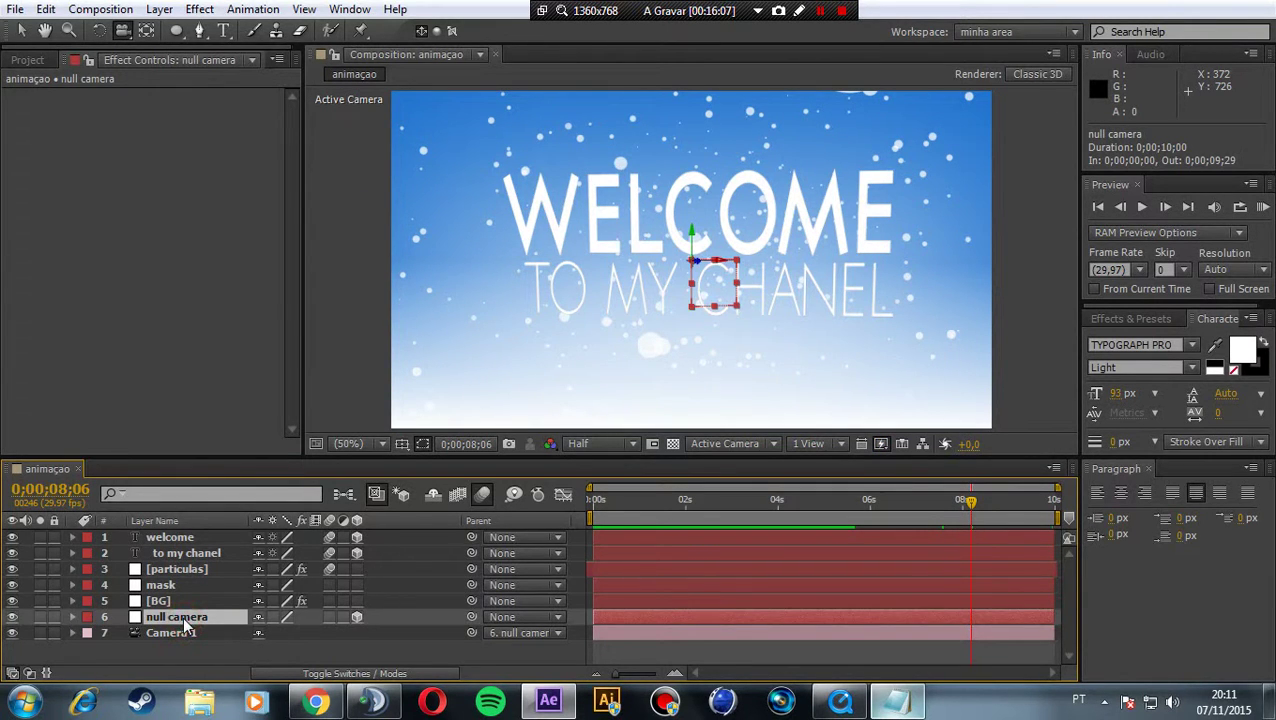
pyautogui.press('u')
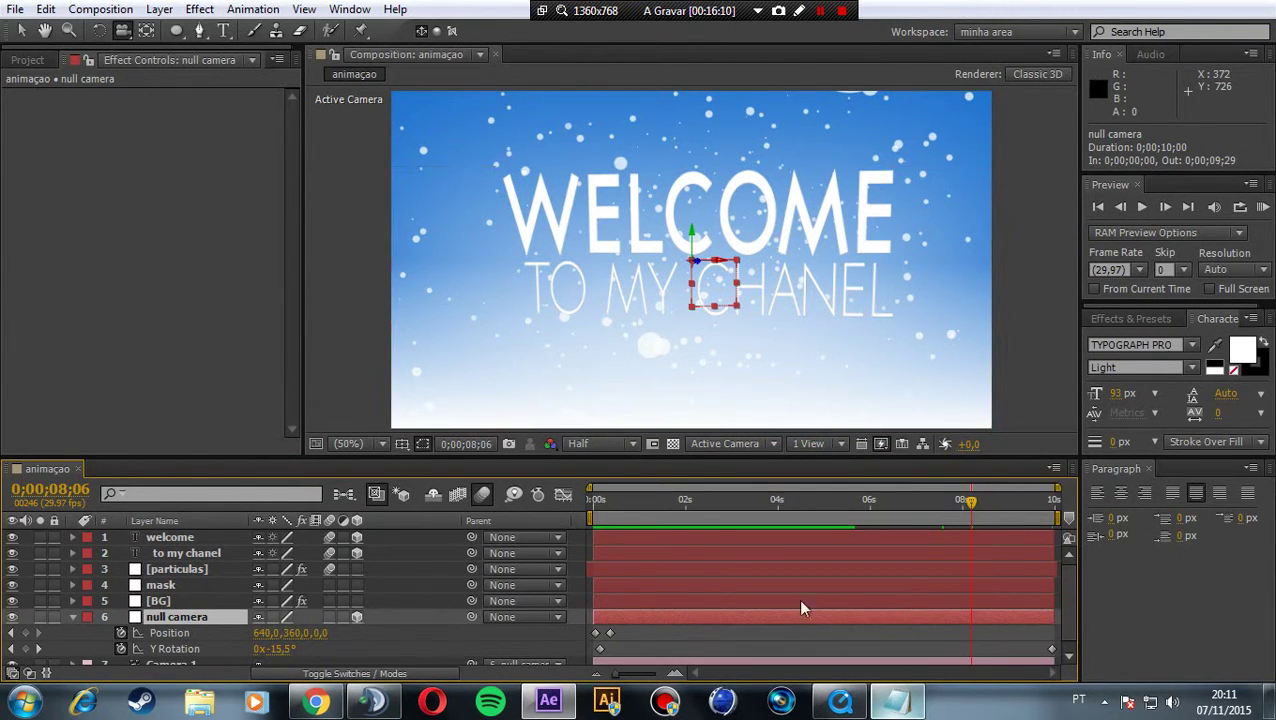
pyautogui.moveTo(1053, 648); pyautogui.dragTo(980, 651)
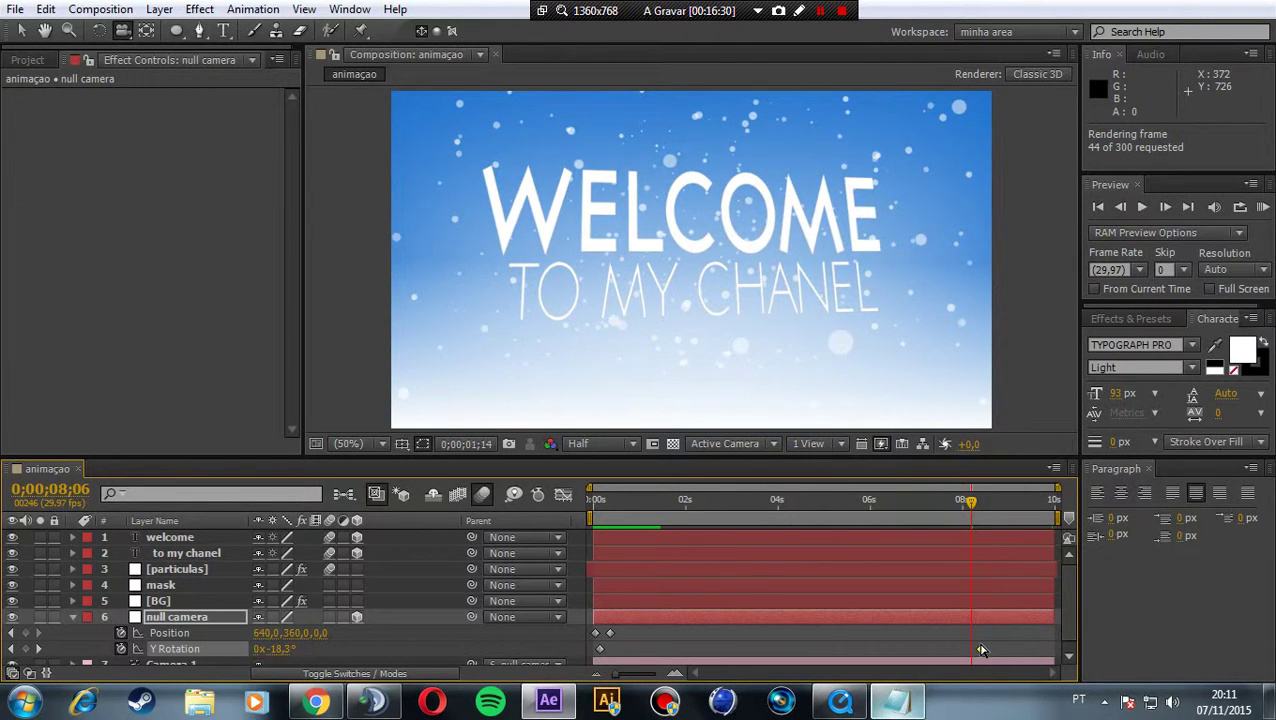
pyautogui.click(981, 650)
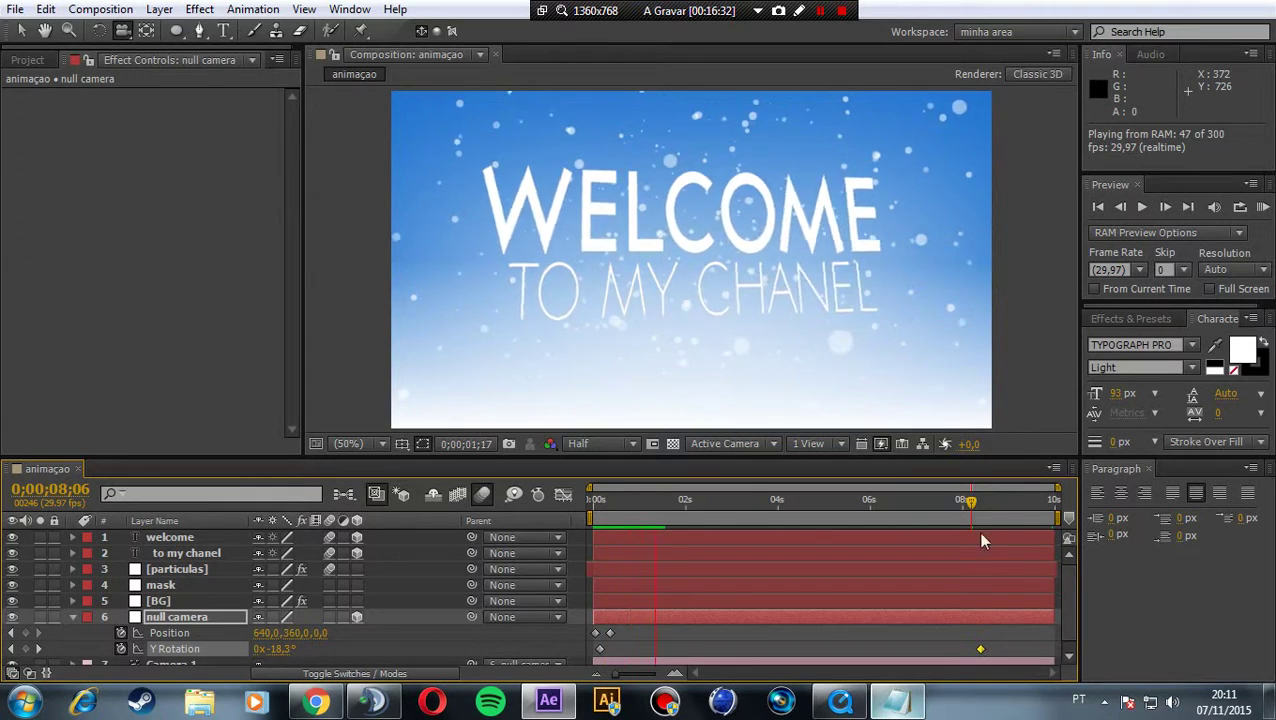
pyautogui.moveTo(920, 502); pyautogui.dragTo(961, 500)
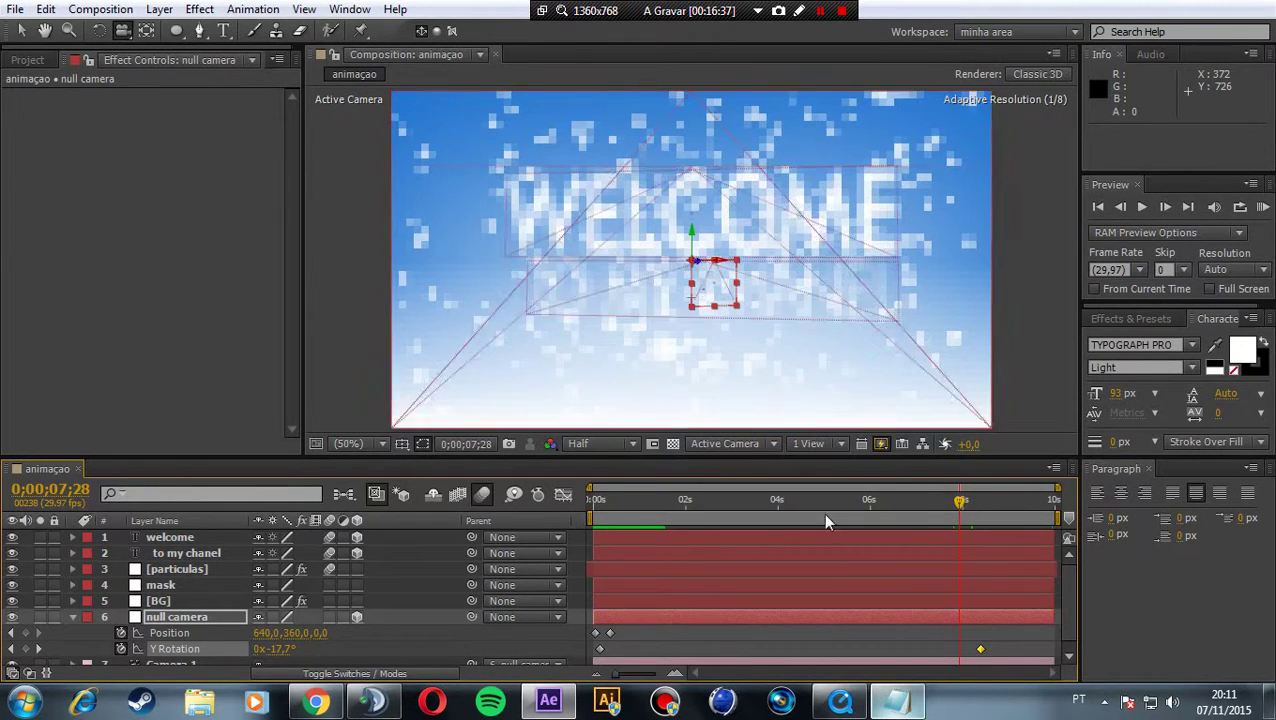
# Key the null camera's Position at 7;28, then push Z to 960 at 8;09; Y Rotation key to 8;20.
pyautogui.click(26, 633)
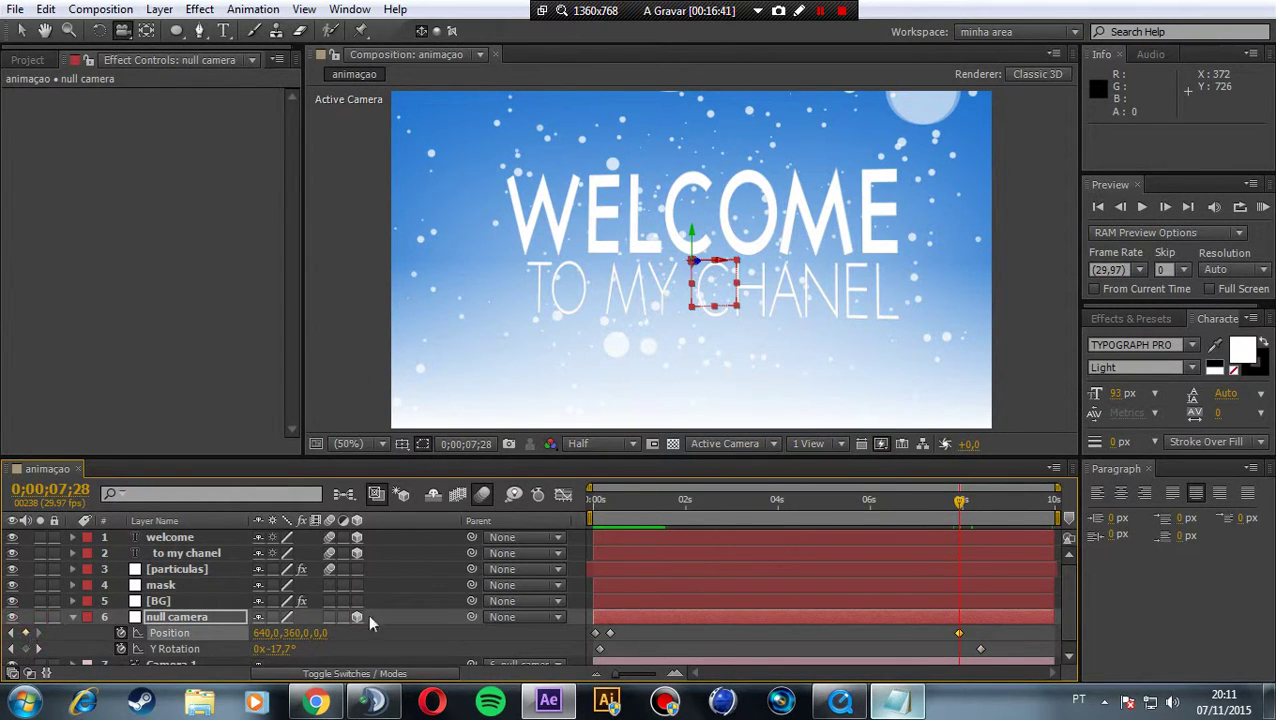
pyautogui.moveTo(981, 648); pyautogui.dragTo(991, 648)
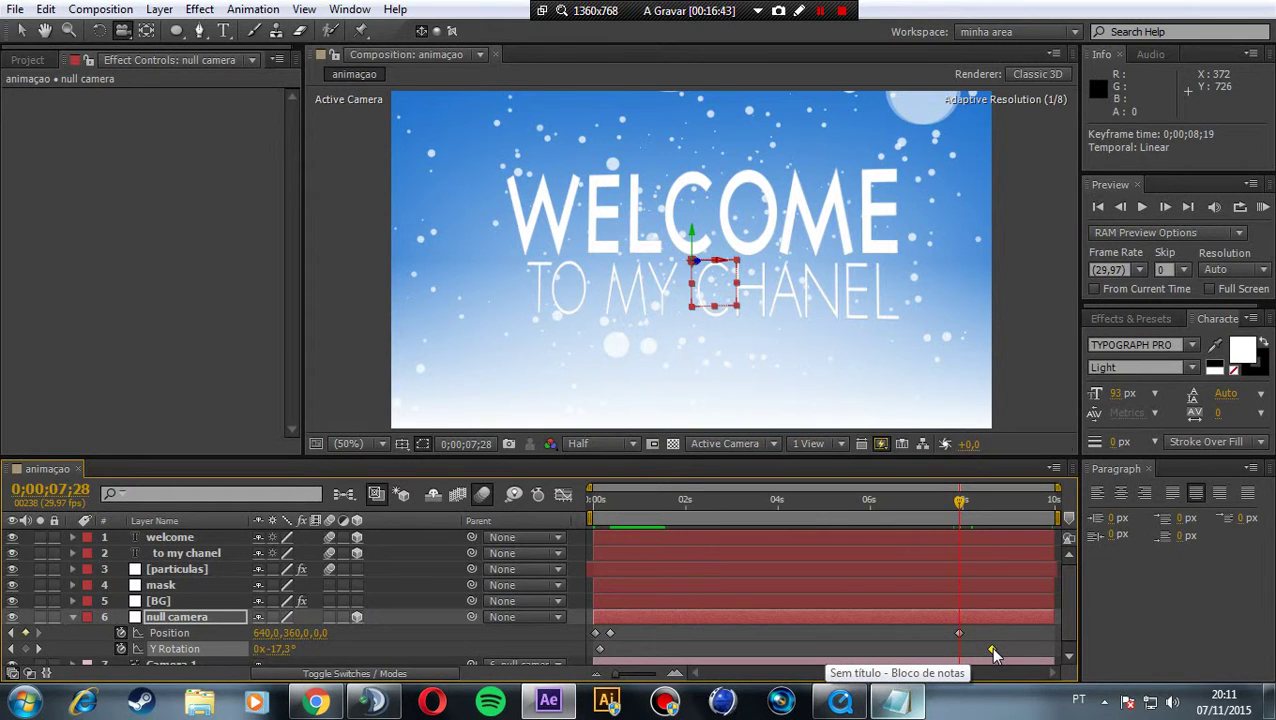
pyautogui.click(962, 504)
pyautogui.moveTo(962, 509); pyautogui.dragTo(975, 512)
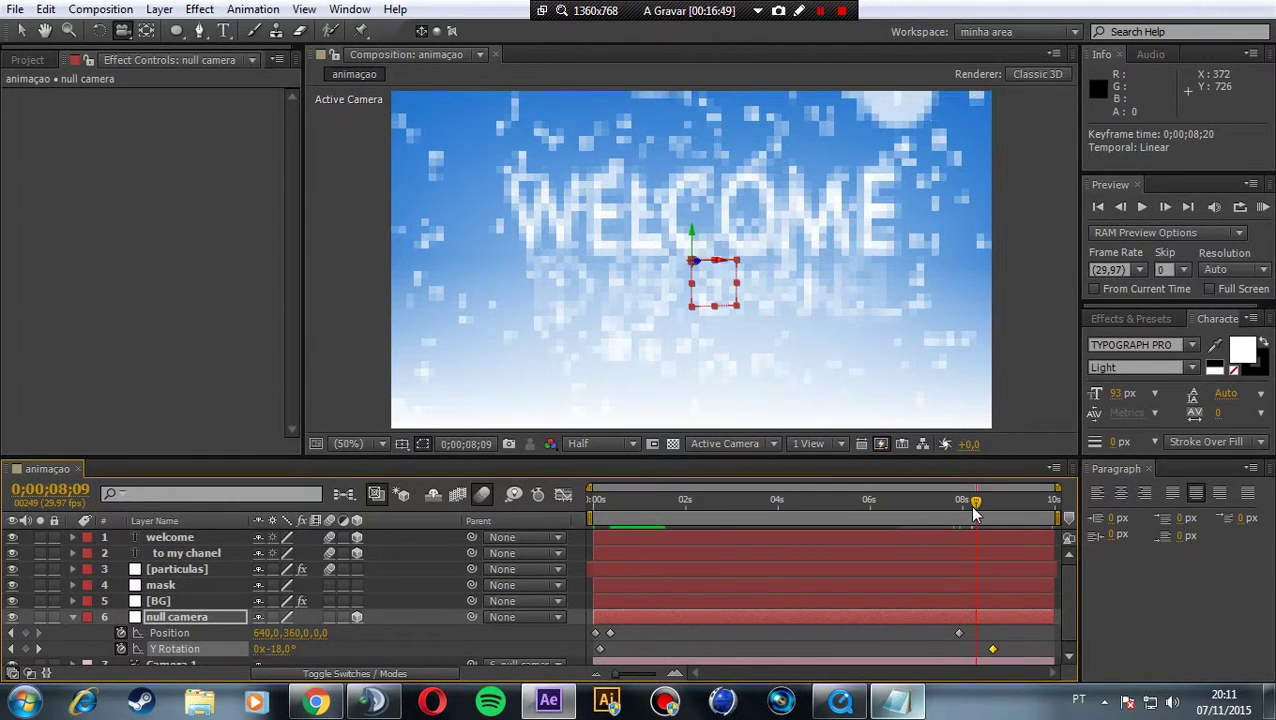
pyautogui.moveTo(975, 512); pyautogui.dragTo(976, 505)
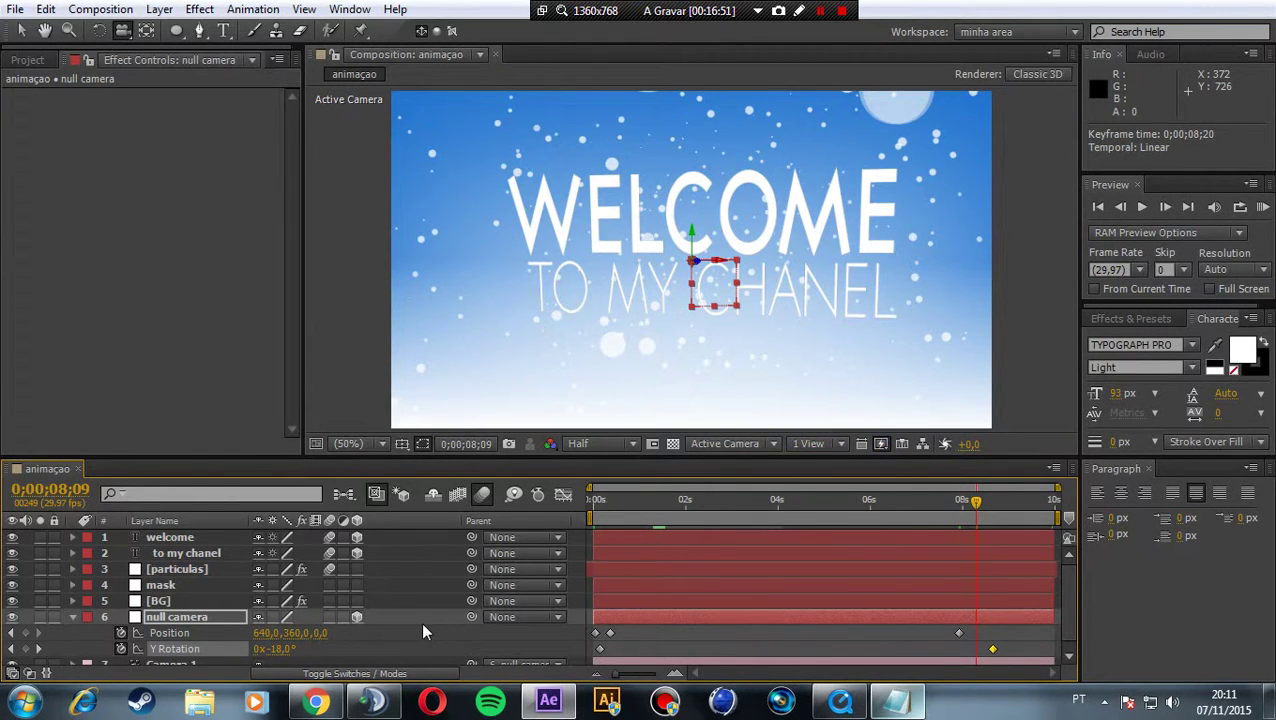
pyautogui.click(204, 634)
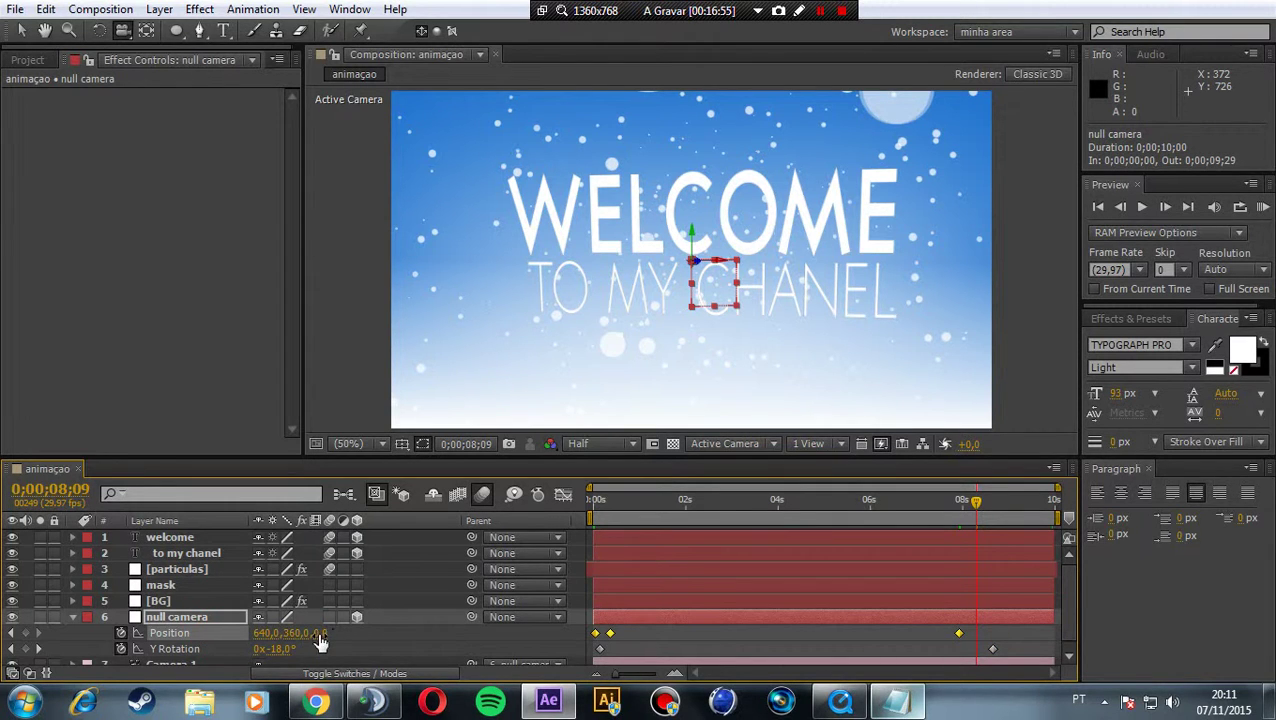
pyautogui.moveTo(318, 634); pyautogui.dragTo(406, 634)
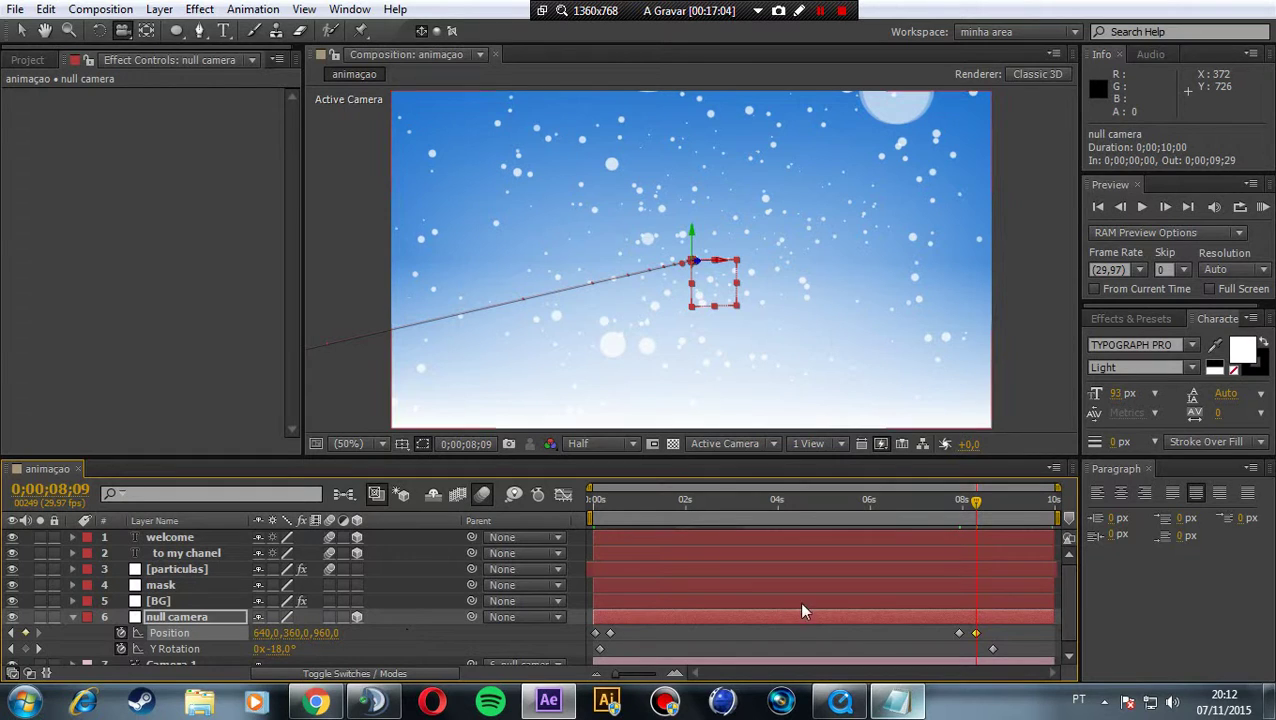
# Scrub between about 8;06 and 7;20 to check the camera push.
pyautogui.click(963, 503)
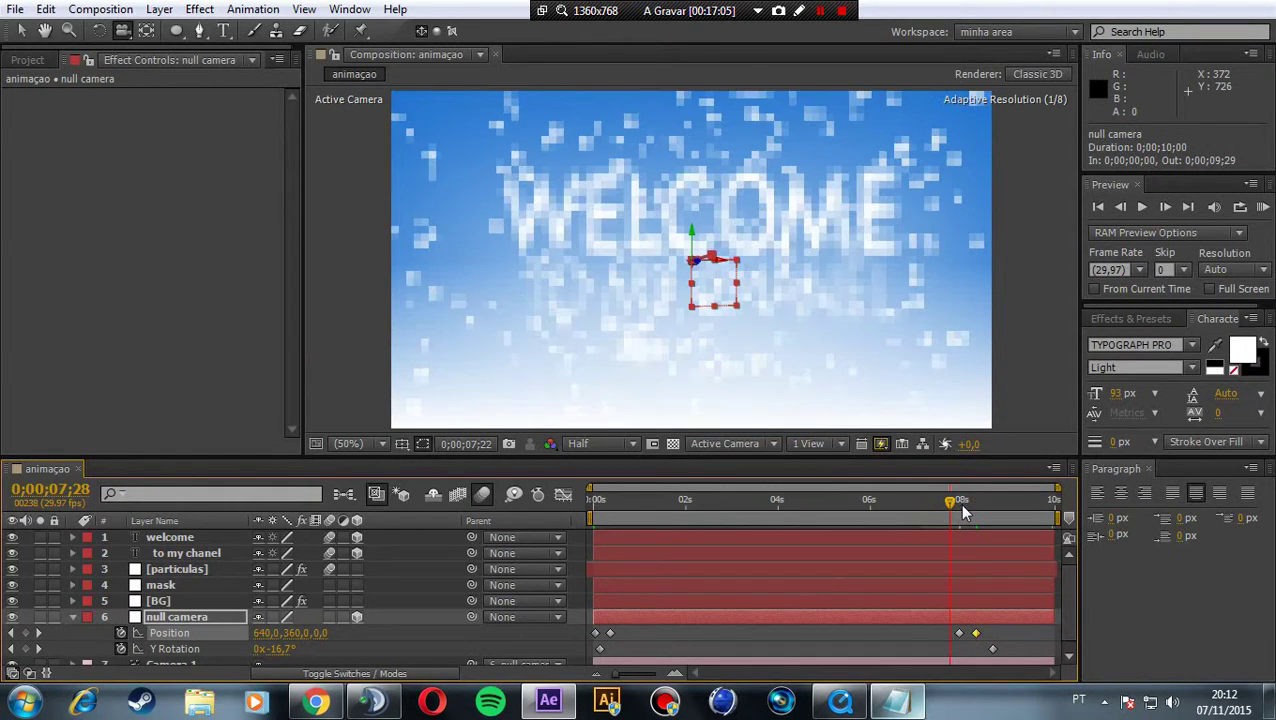
pyautogui.click(969, 500)
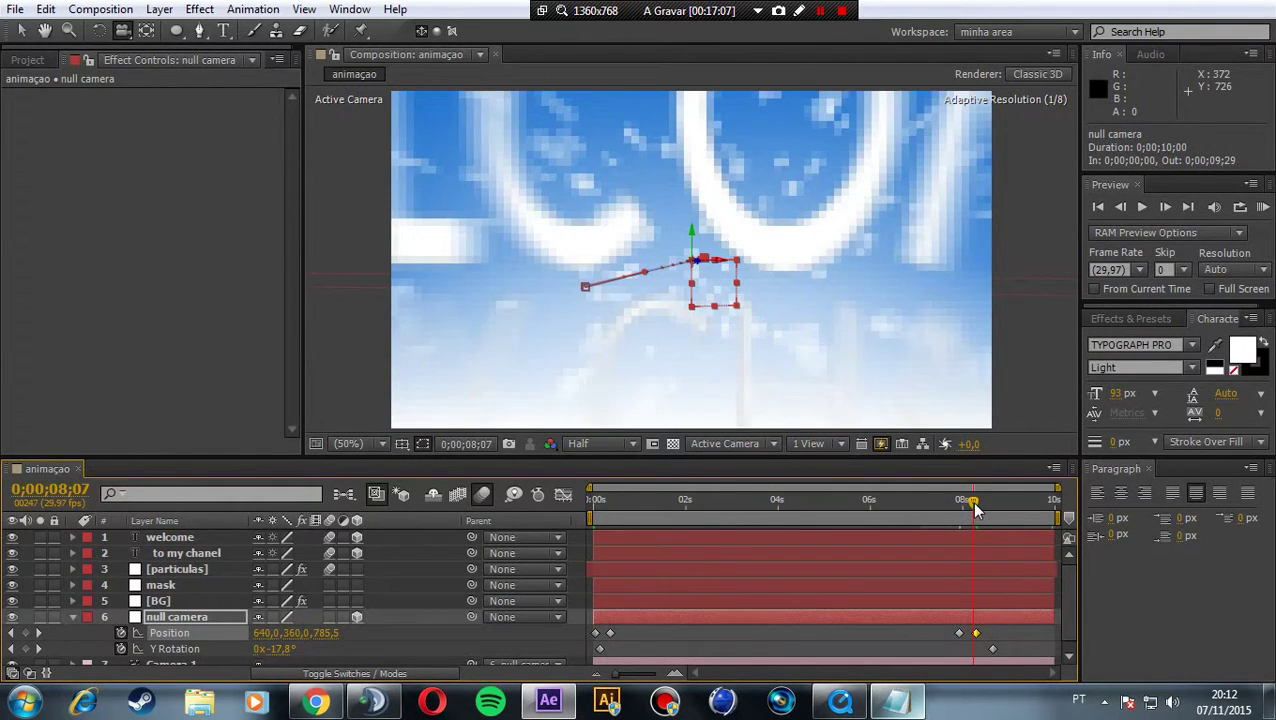
pyautogui.moveTo(950, 504); pyautogui.dragTo(929, 510)
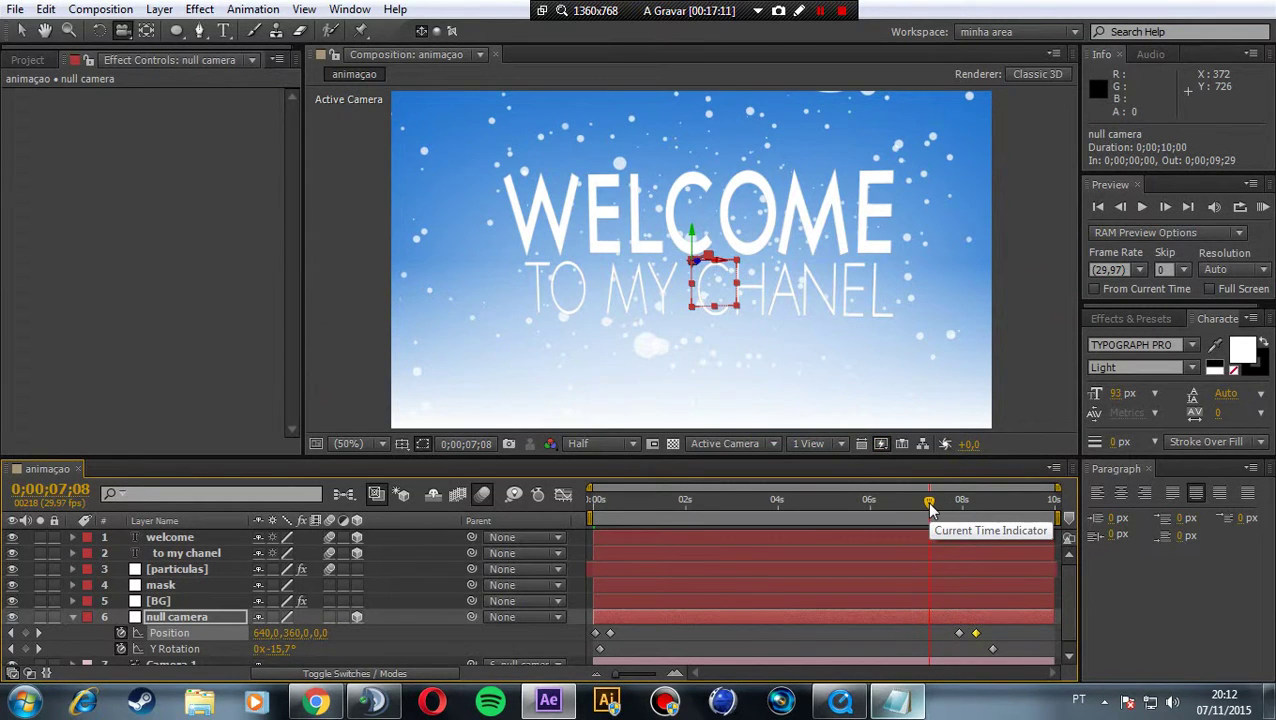
# Start the work area at 7;08 and RAM-preview the fly-through ending.
pyautogui.press('b')
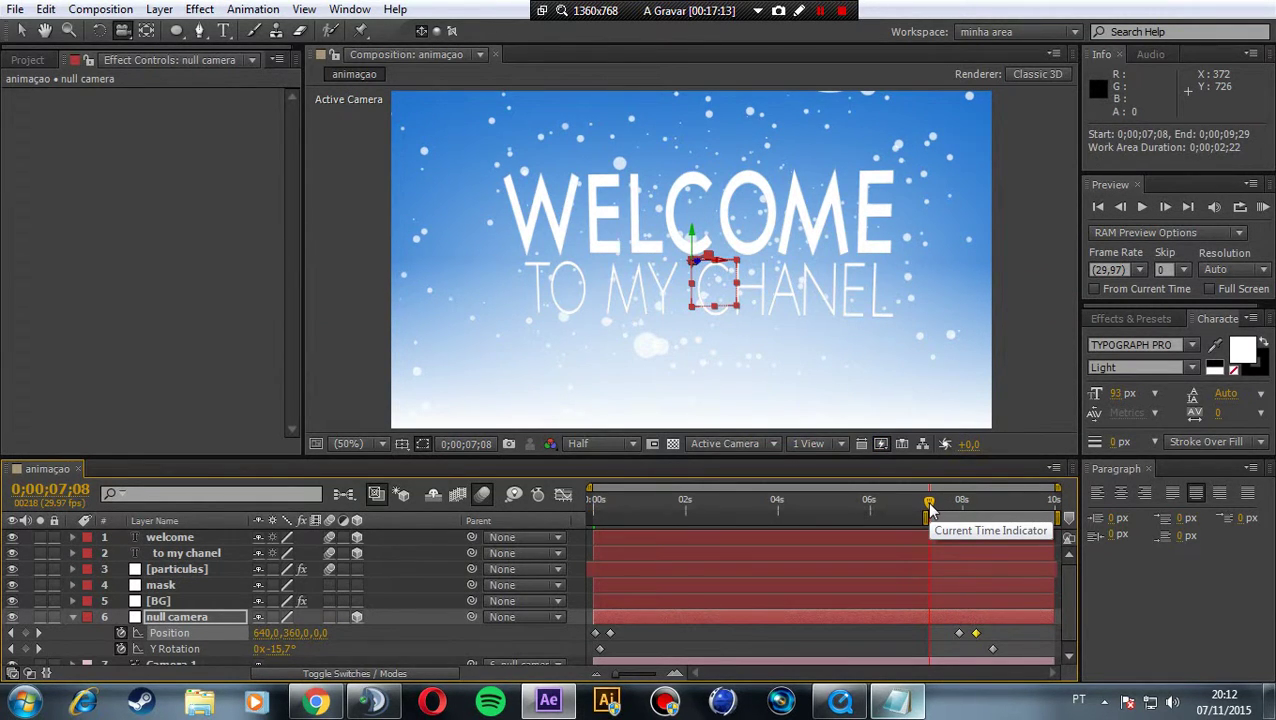
pyautogui.press('KP_0')
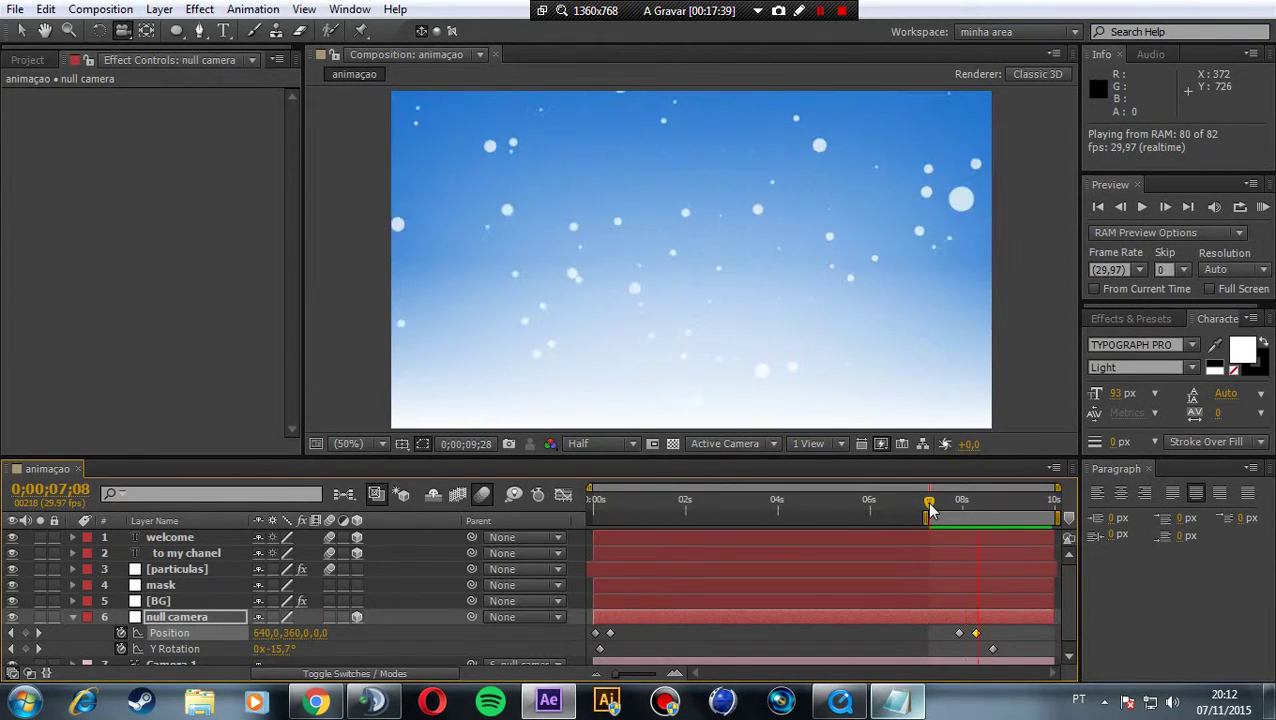
pyautogui.press('space')
# Extend the work area back to 0;00, then collapse and deselect the null camera.
pyautogui.moveTo(925, 518); pyautogui.dragTo(576, 520)
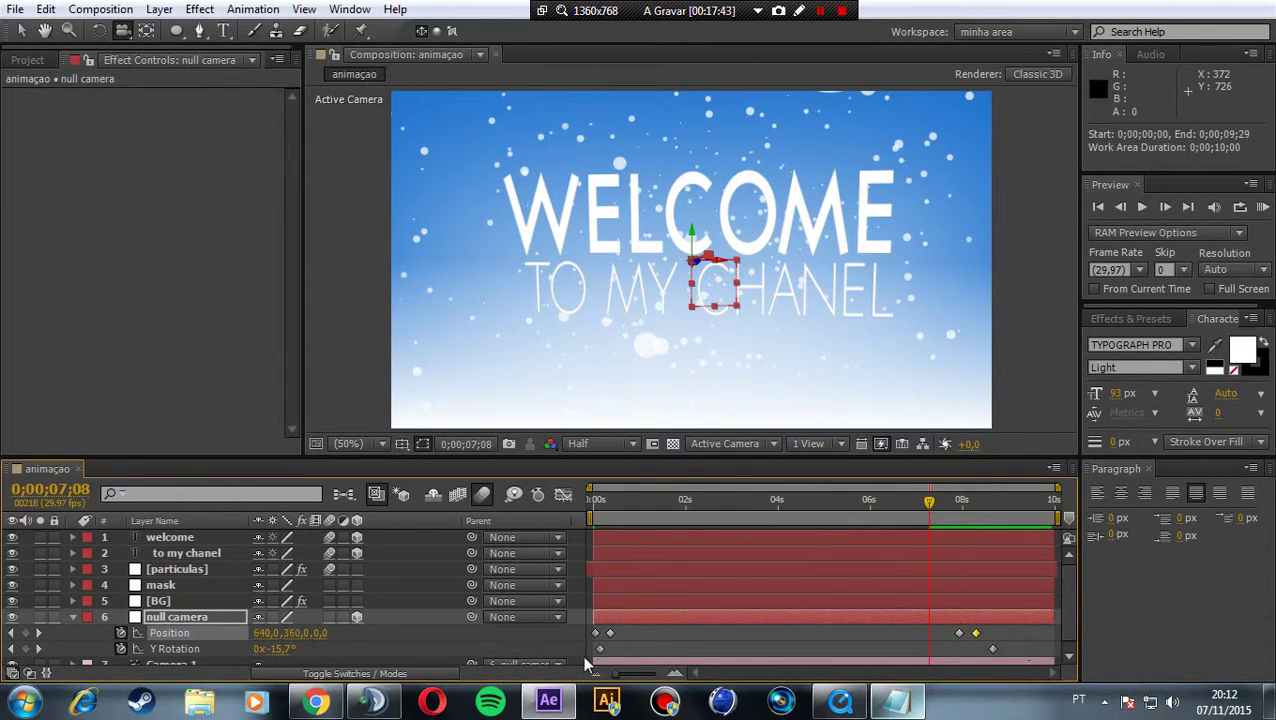
pyautogui.click(71, 616)
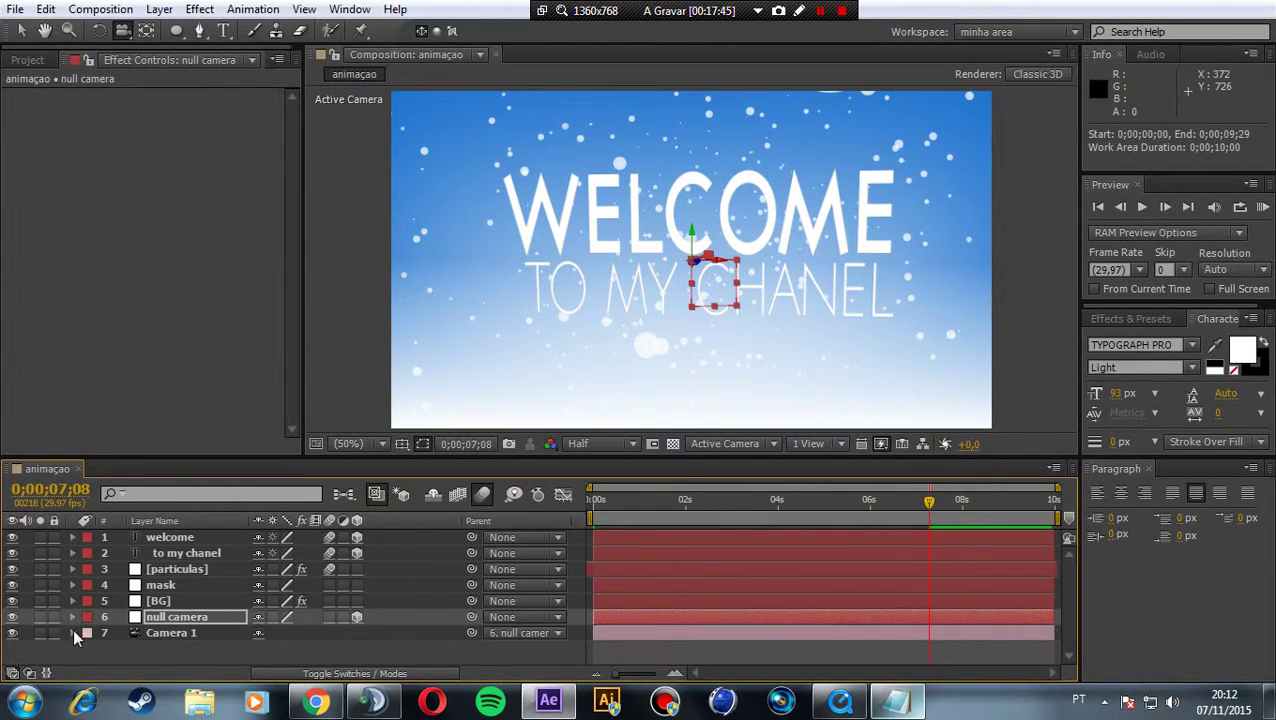
pyautogui.click(197, 646)
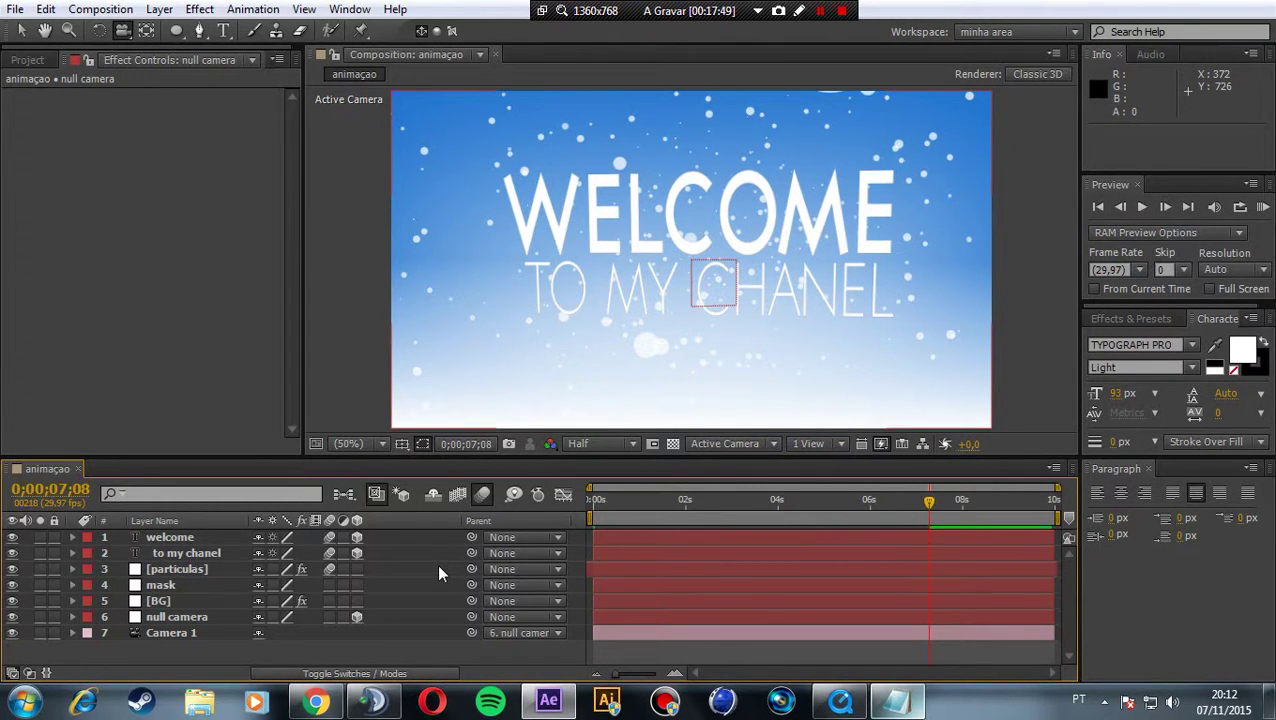
# Create a black (000000) full-frame solid named 'end' with Ctrl+Y.
pyautogui.hotkey('ctrl', 'y')
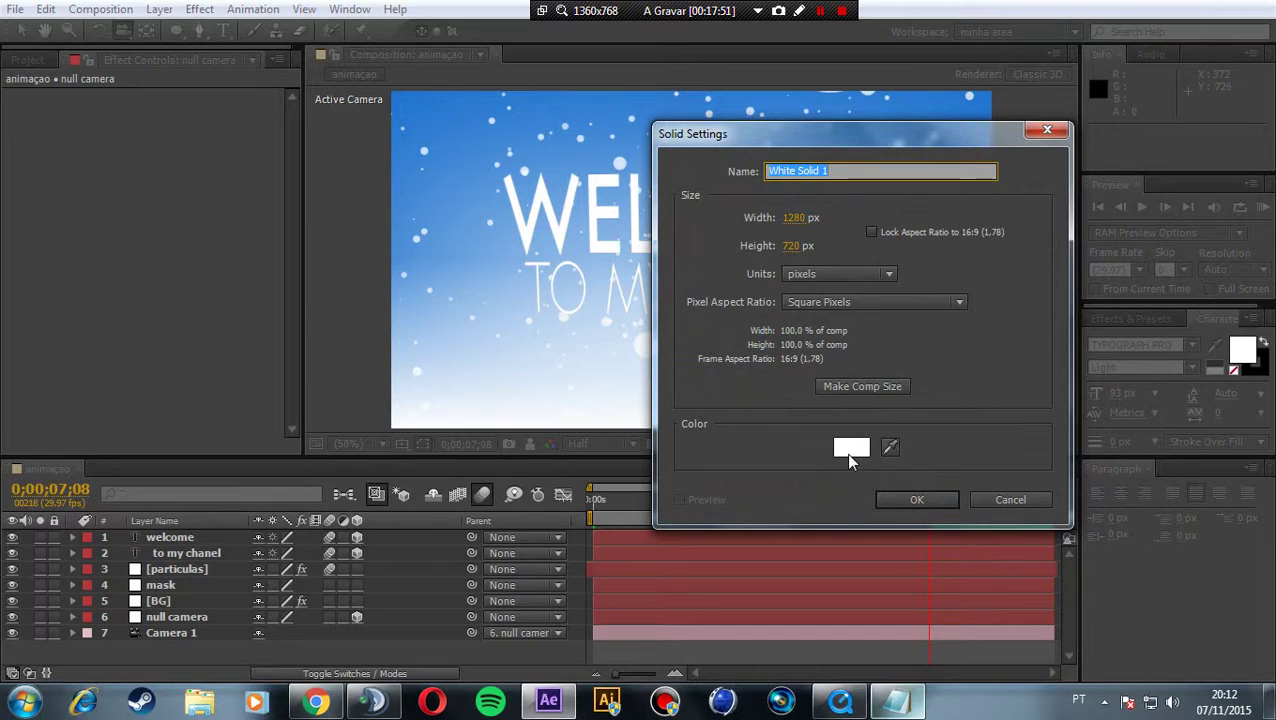
pyautogui.click(848, 455)
pyautogui.click(272, 518)
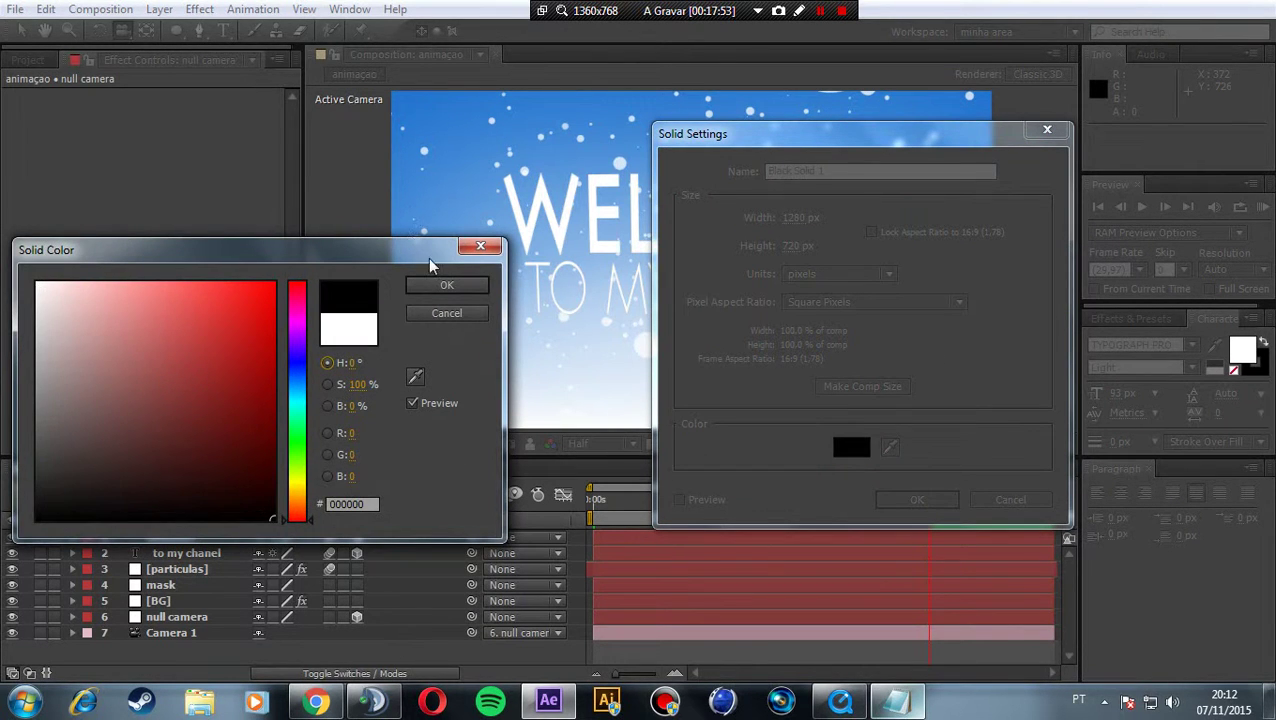
pyautogui.click(446, 286)
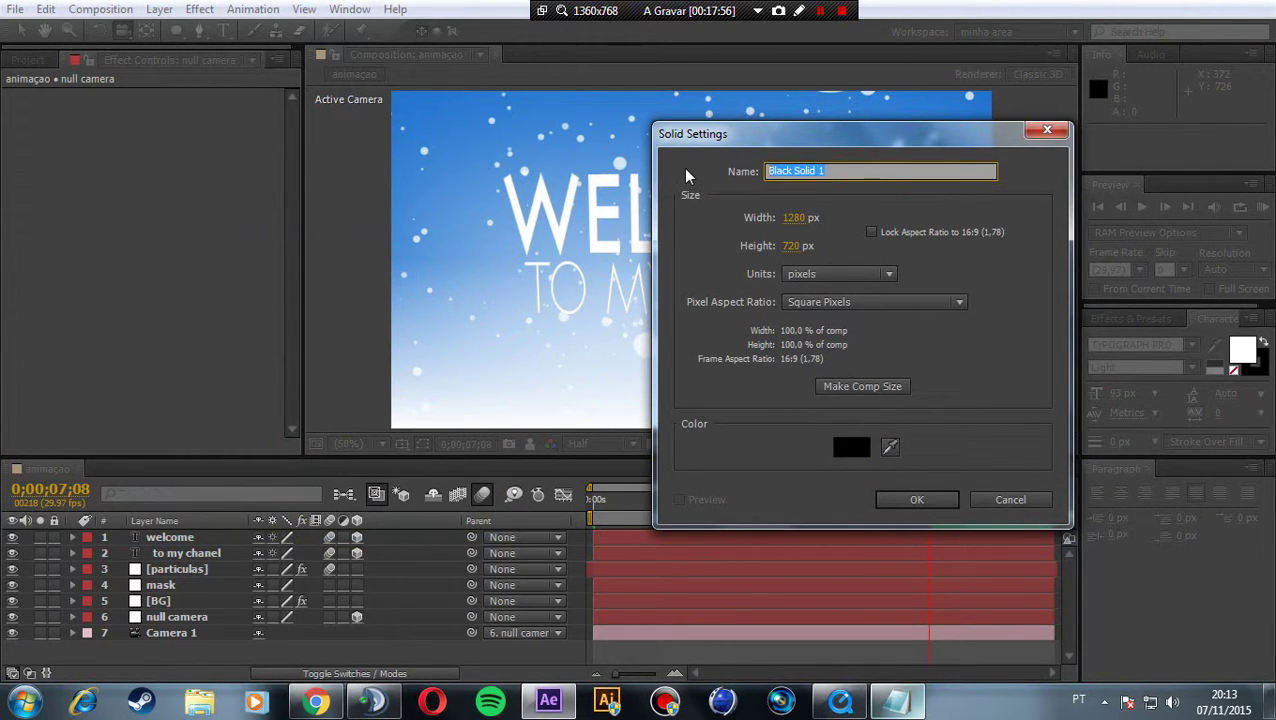
pyautogui.write('end')
pyautogui.click(910, 499)
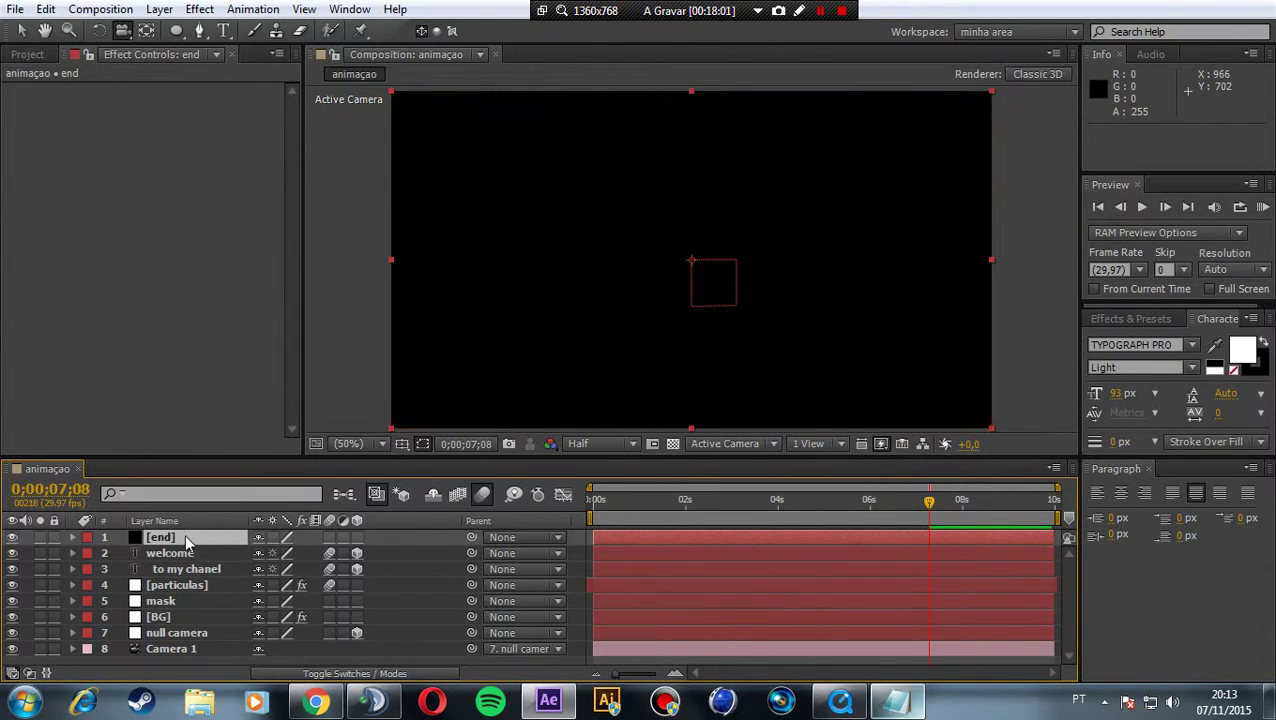
# Trim the [end] layer to start at 0;00;08;01.
pyautogui.moveTo(929, 500); pyautogui.dragTo(966, 508)
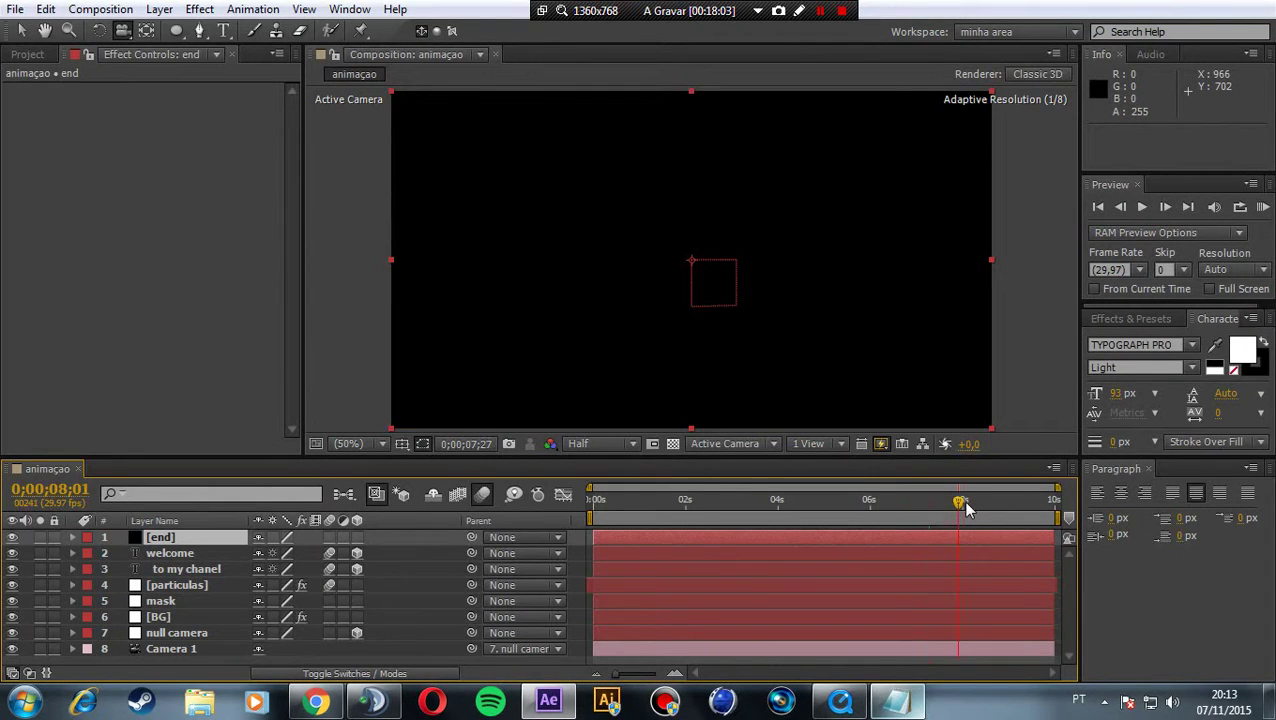
pyautogui.hotkey('alt', '[')
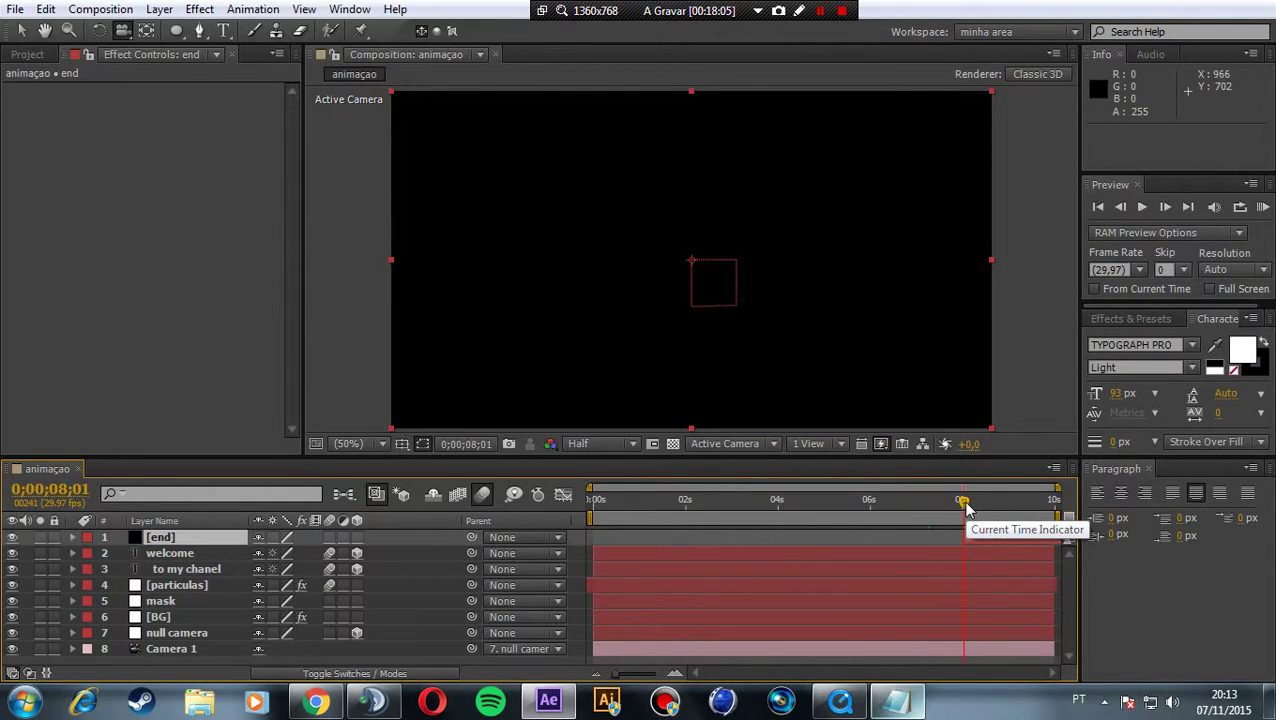
pyautogui.moveTo(964, 503); pyautogui.dragTo(943, 503)
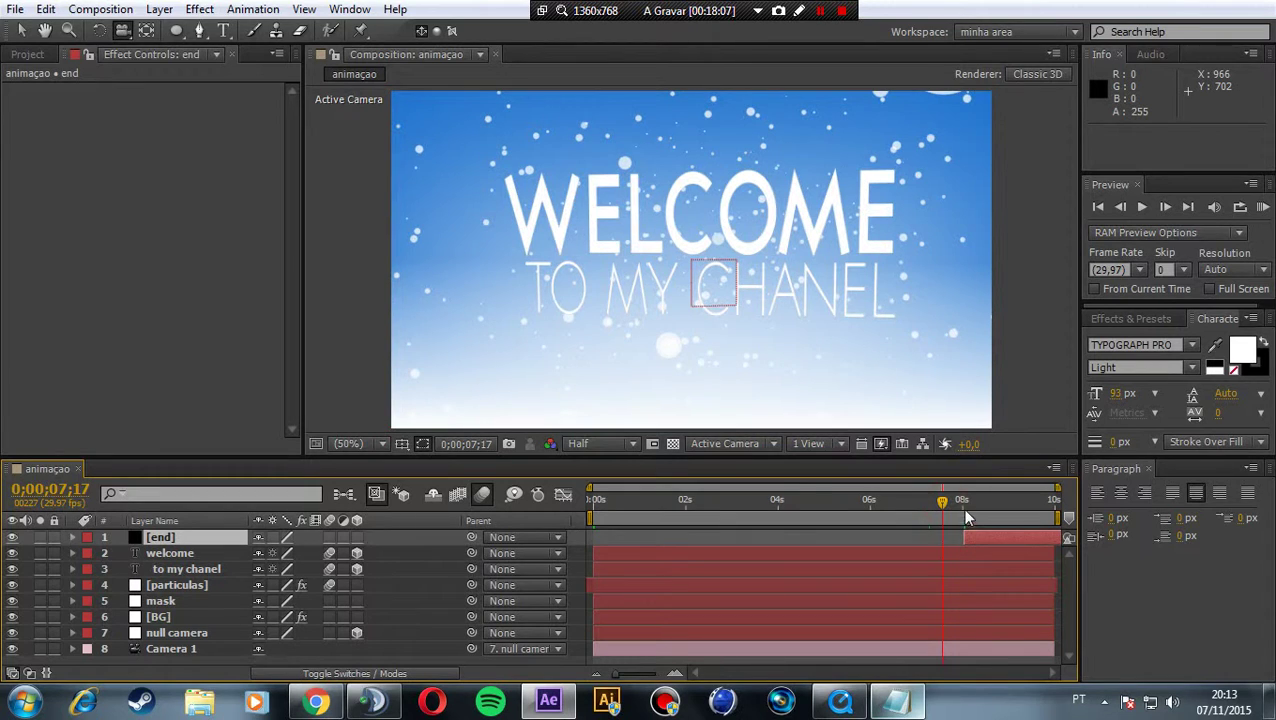
pyautogui.click(964, 505)
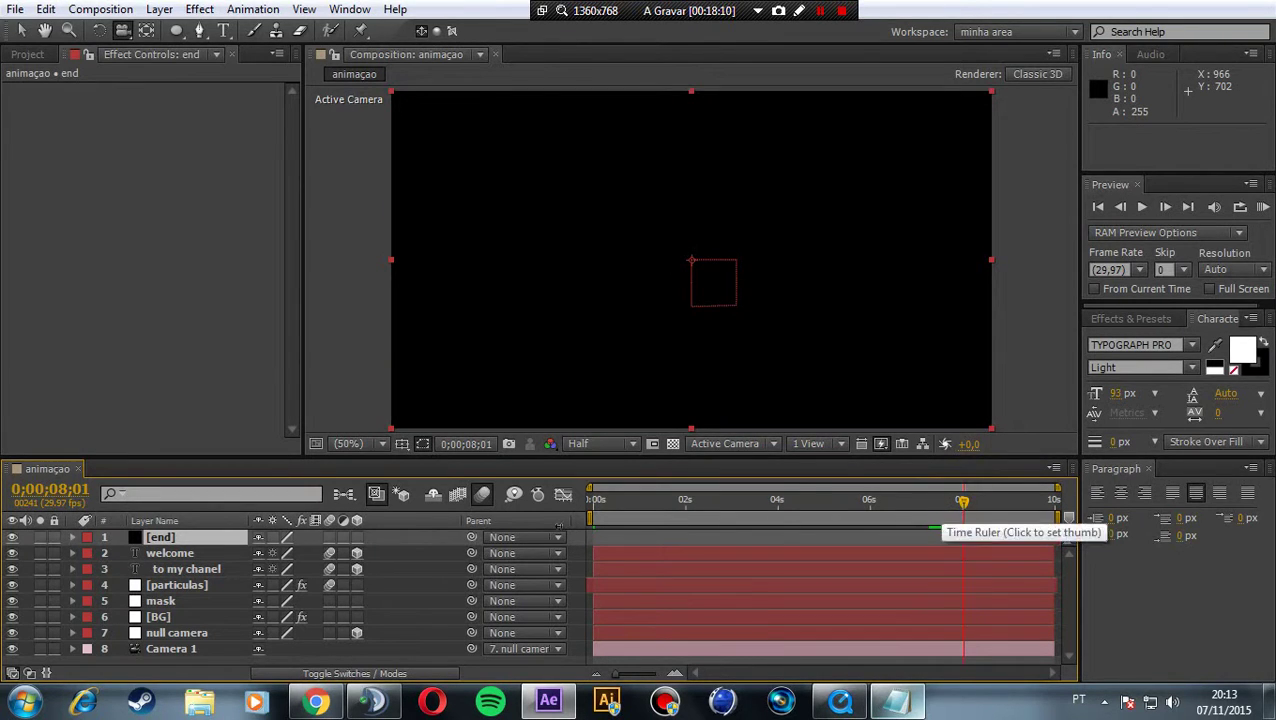
# Key the [end] layer's Opacity at 0% around 8;07 and 100% at 9;09.
pyautogui.press('t')
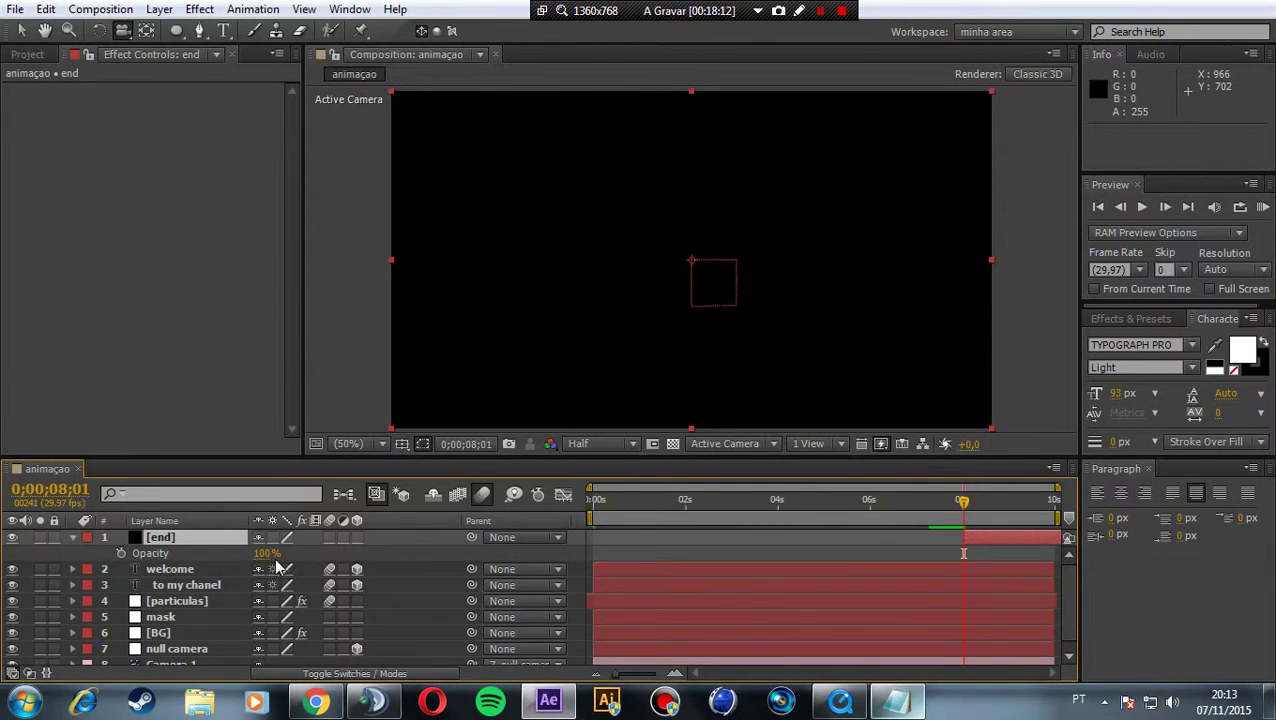
pyautogui.click(265, 553)
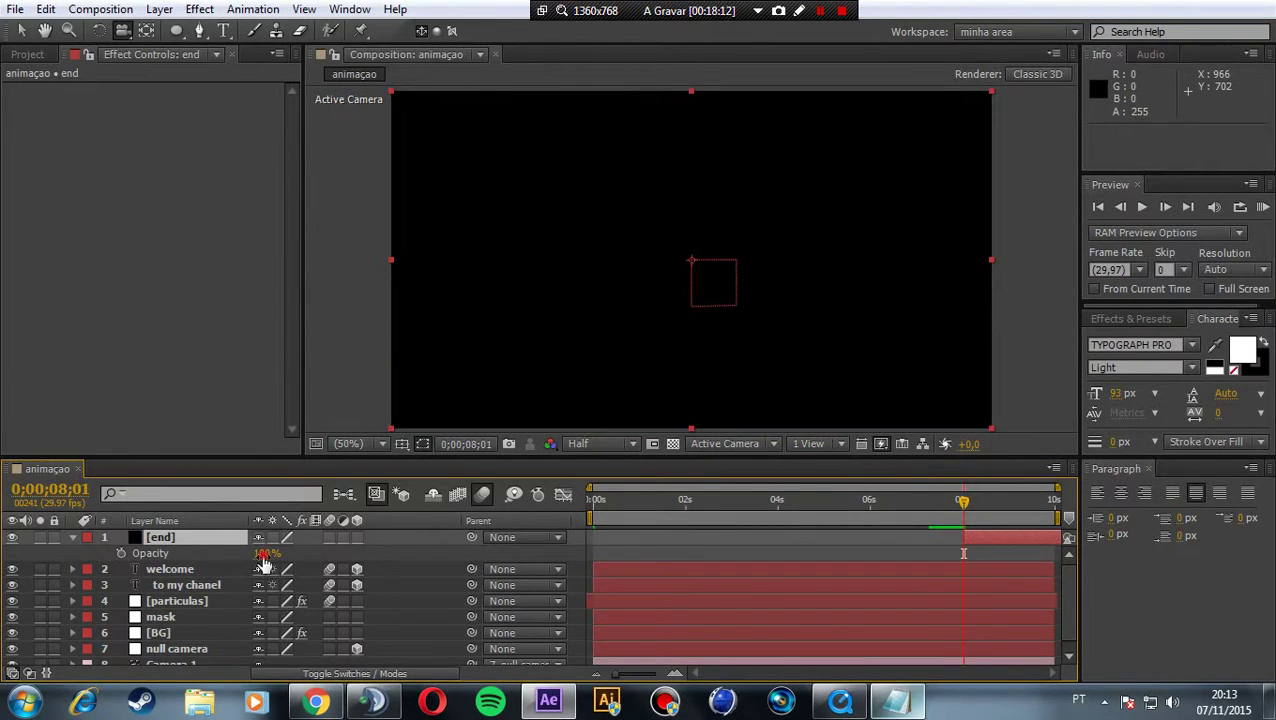
pyautogui.write('0')
pyautogui.click(372, 562)
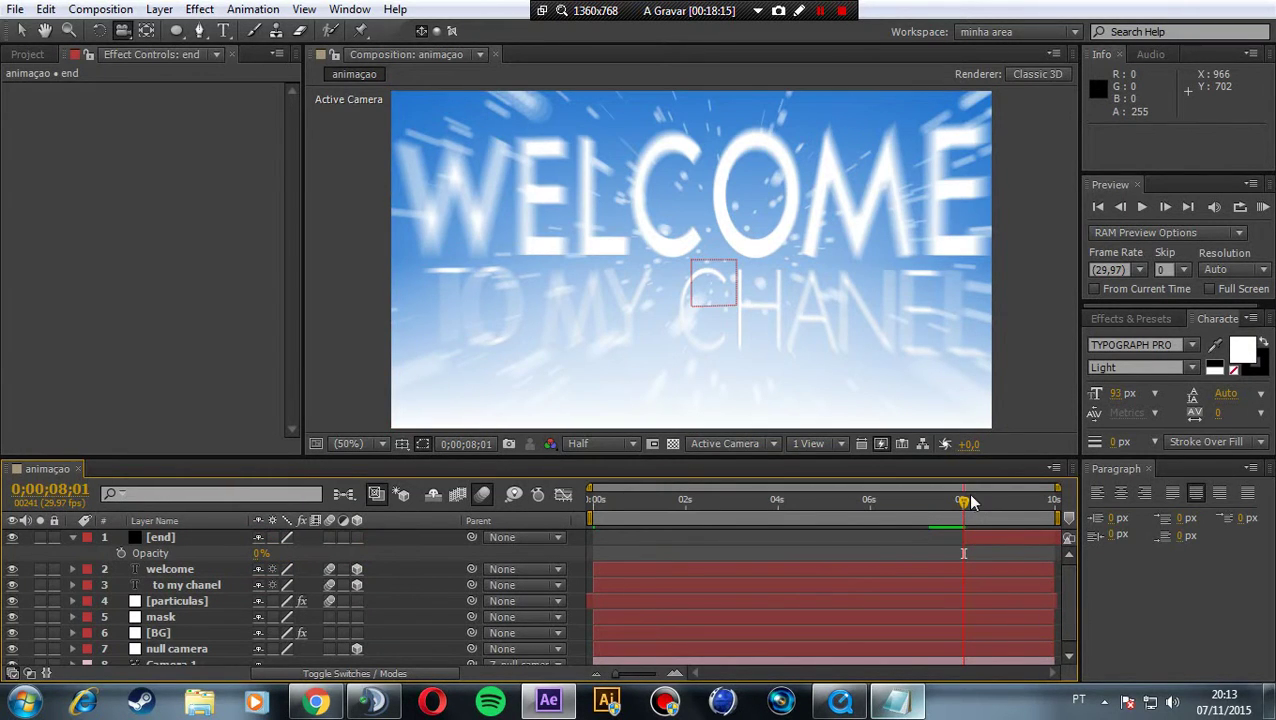
pyautogui.moveTo(963, 508); pyautogui.dragTo(971, 514)
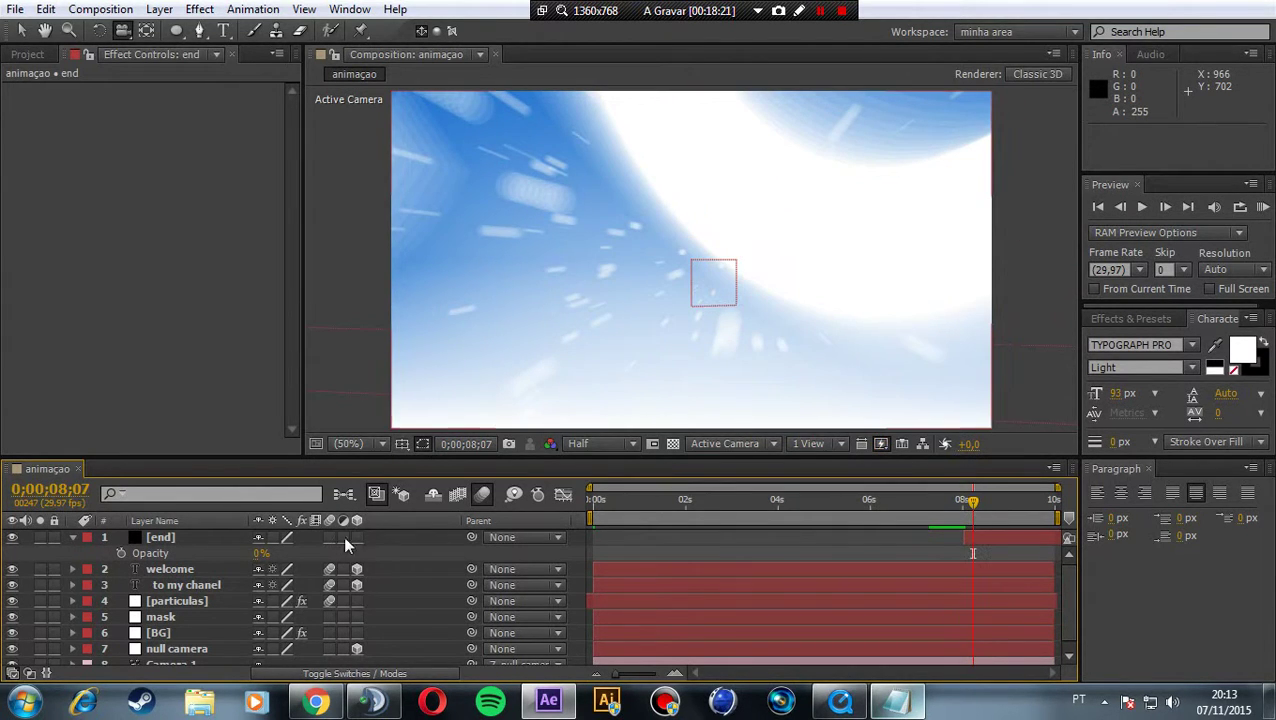
pyautogui.click(121, 553)
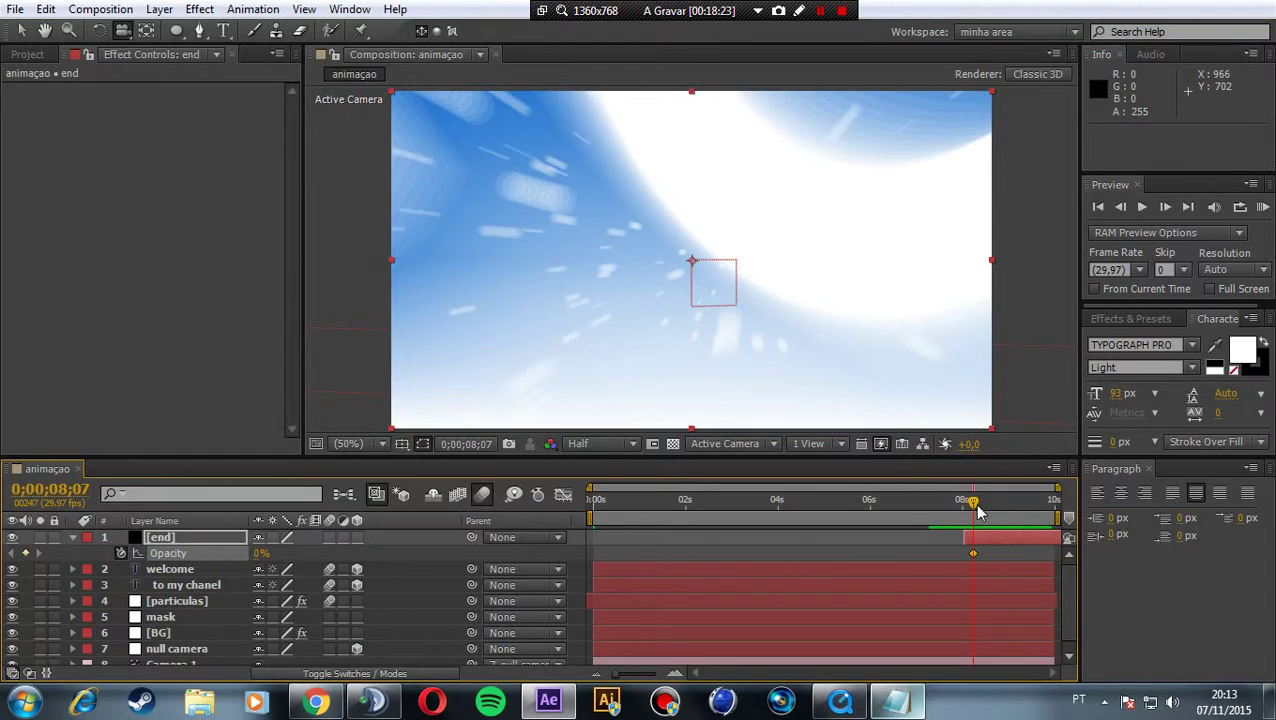
pyautogui.moveTo(973, 505); pyautogui.dragTo(1028, 511)
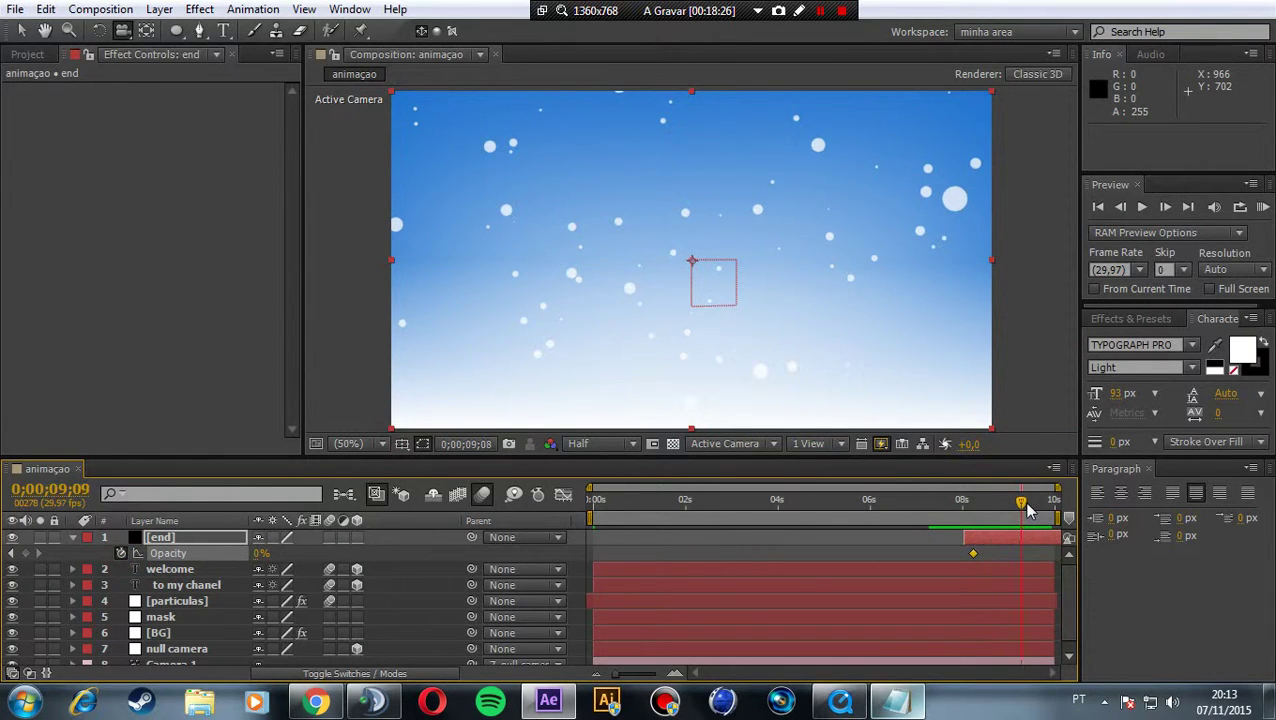
pyautogui.click(258, 553)
pyautogui.write('100')
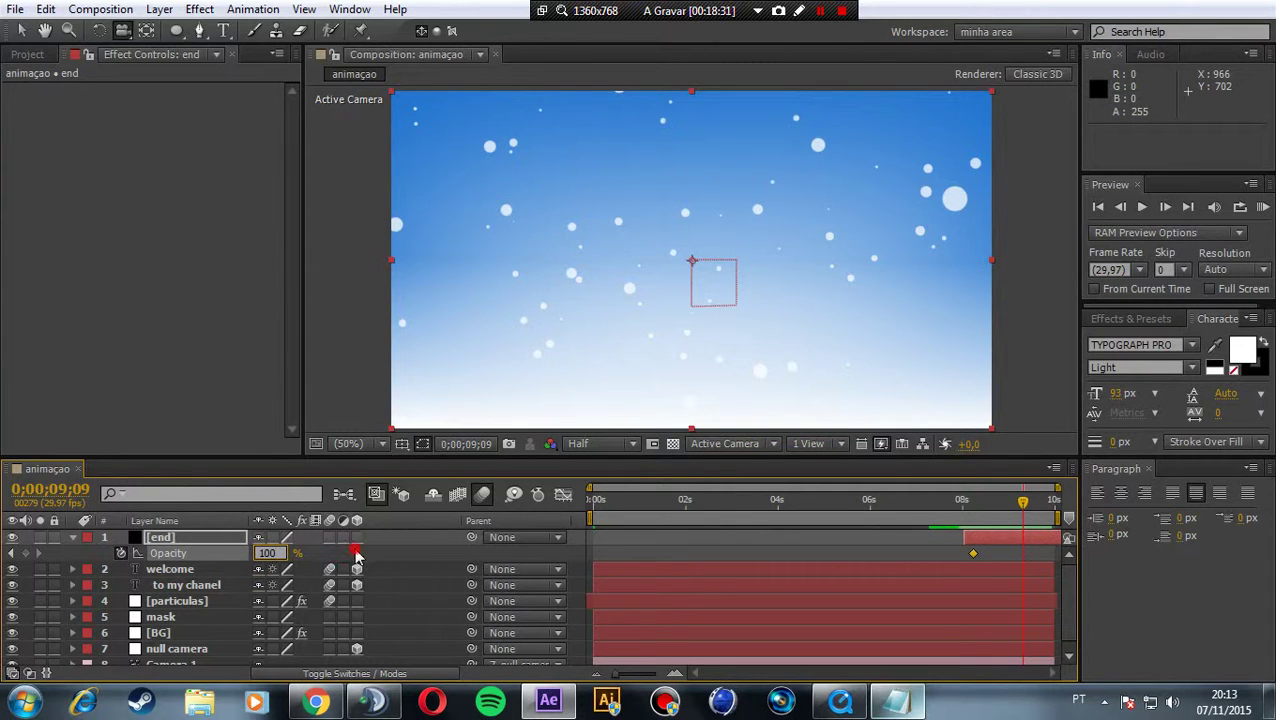
pyautogui.press('Return')
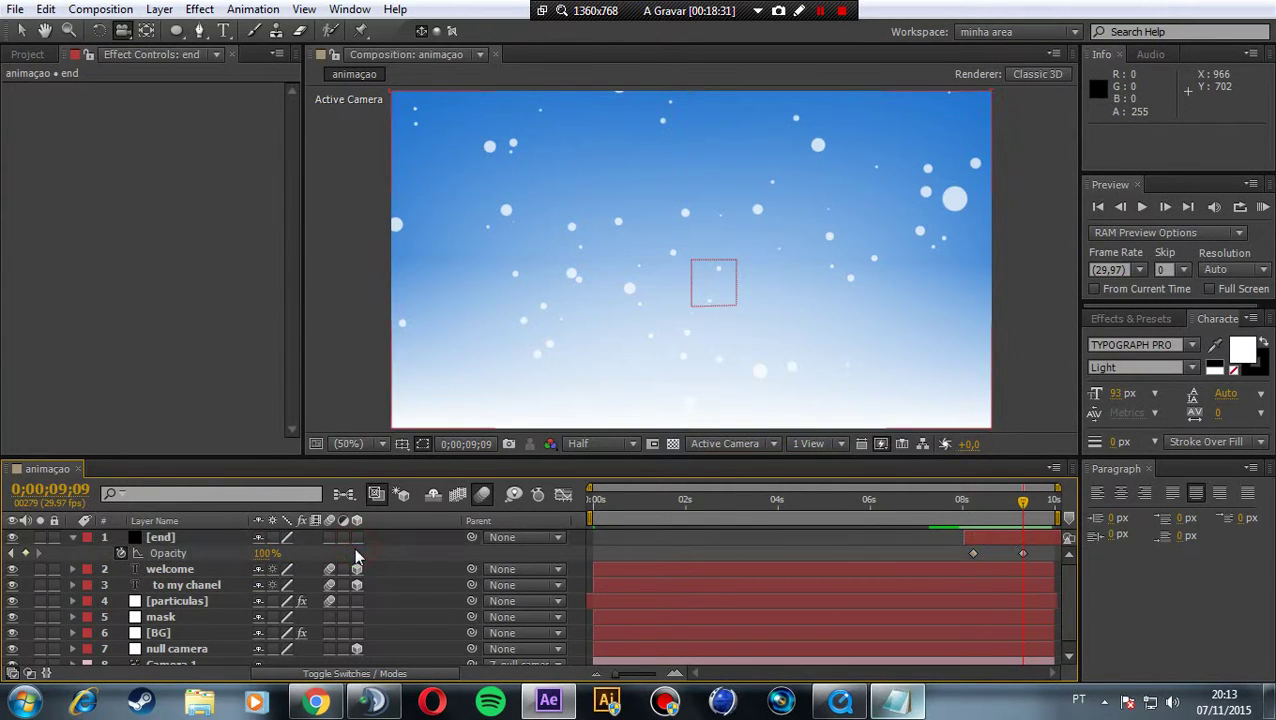
# Collapse [end], enlarge the timeline, and select the bandicam AVI in the Project panel.
pyautogui.click(72, 537)
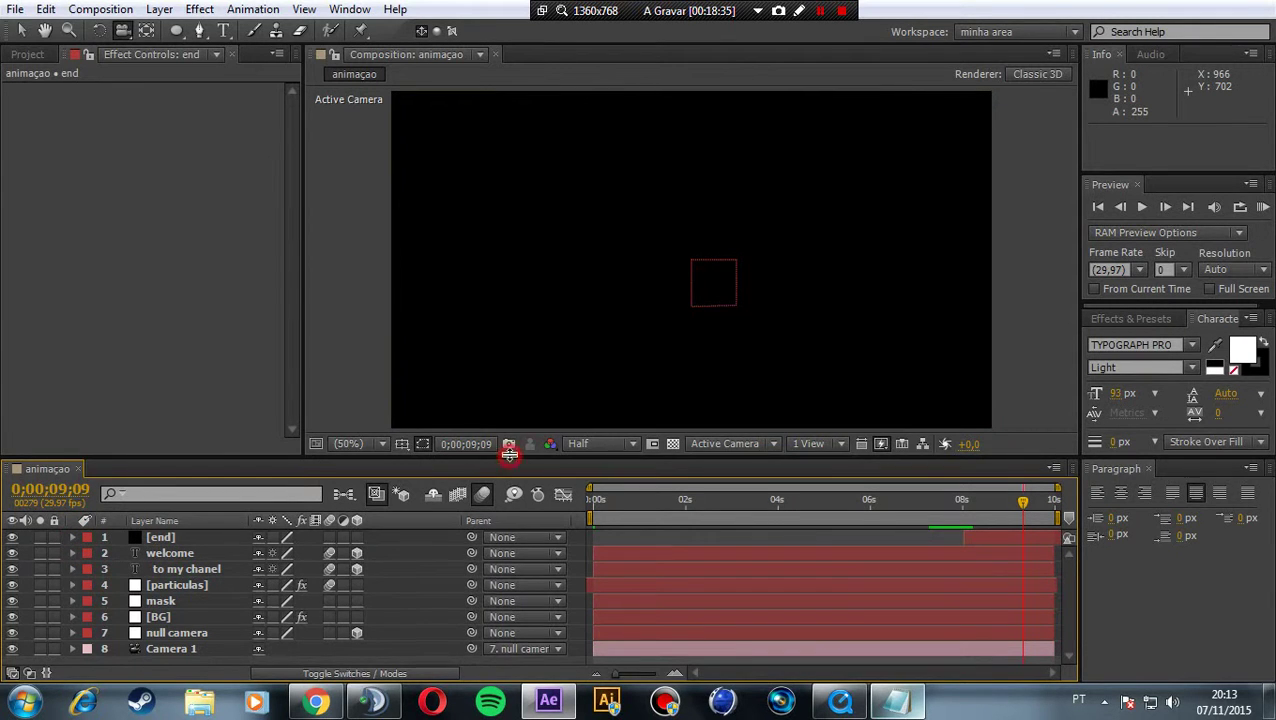
pyautogui.moveTo(509, 455); pyautogui.dragTo(509, 445)
pyautogui.click(14, 56)
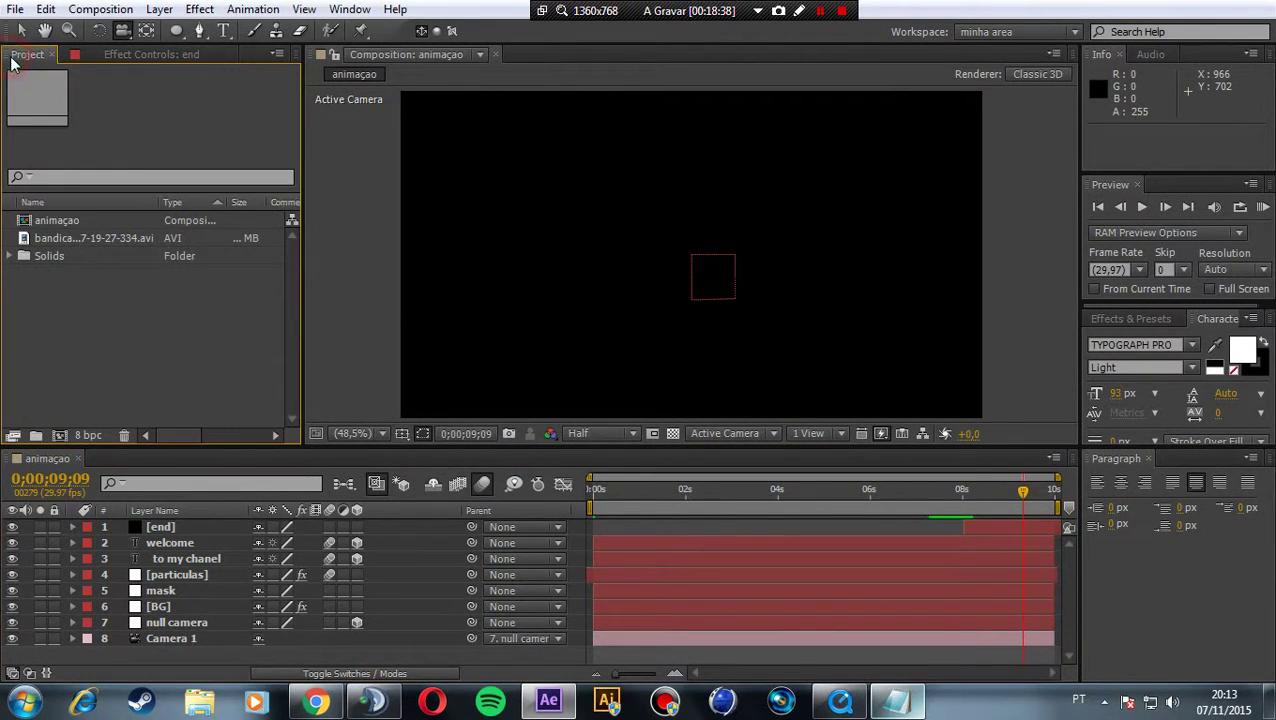
pyautogui.click(63, 239)
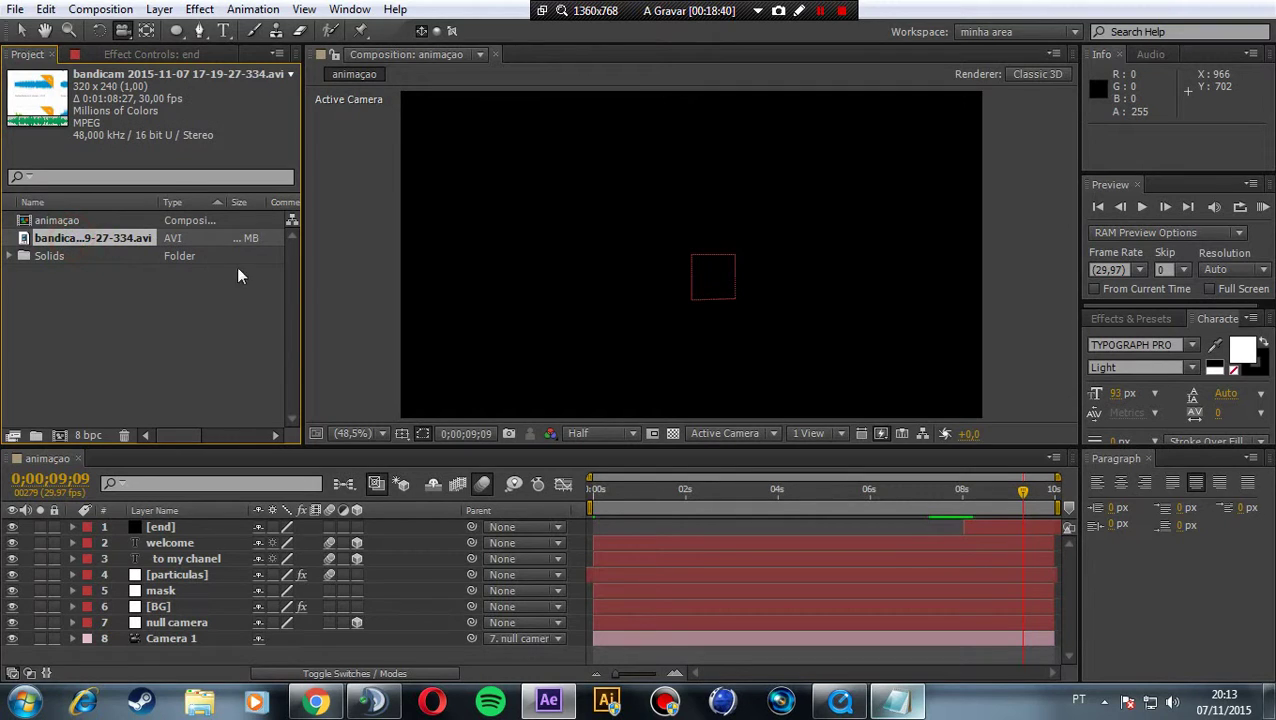
# Add the bandicam clip below Camera 1, hide its video, show its waveform, and go to 3;03.
pyautogui.moveTo(64, 235); pyautogui.dragTo(78, 648)
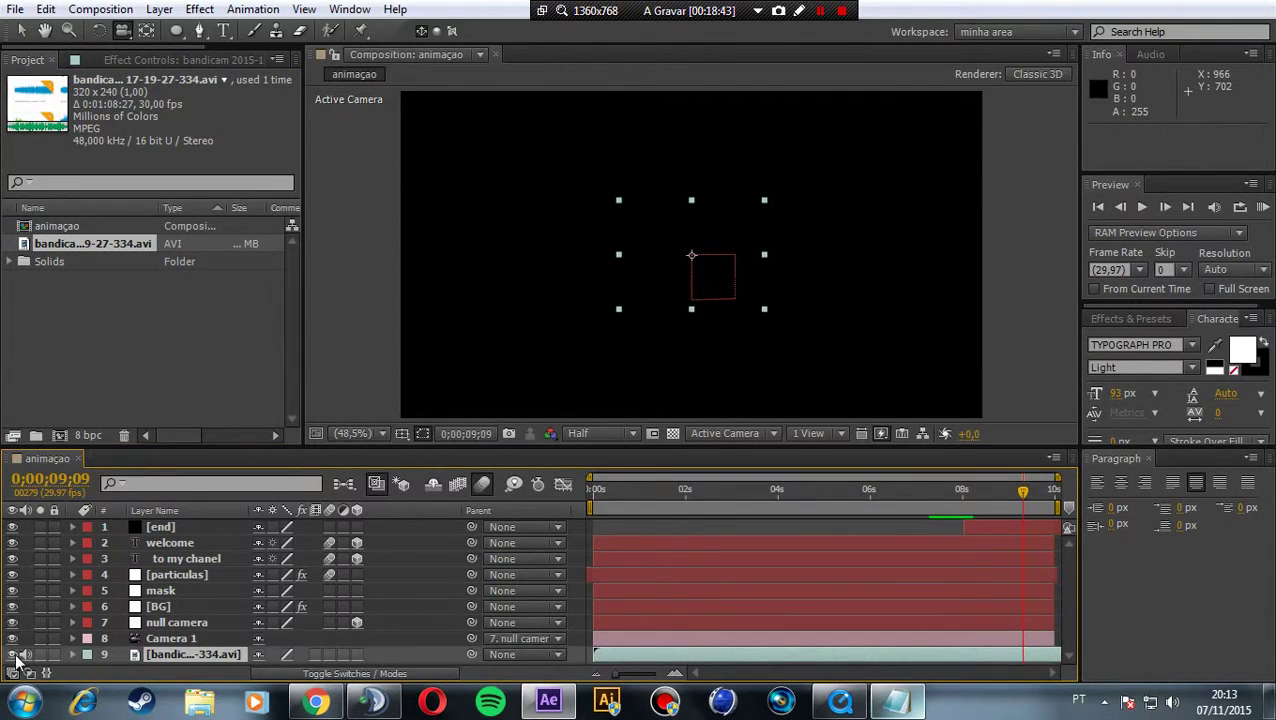
pyautogui.click(13, 655)
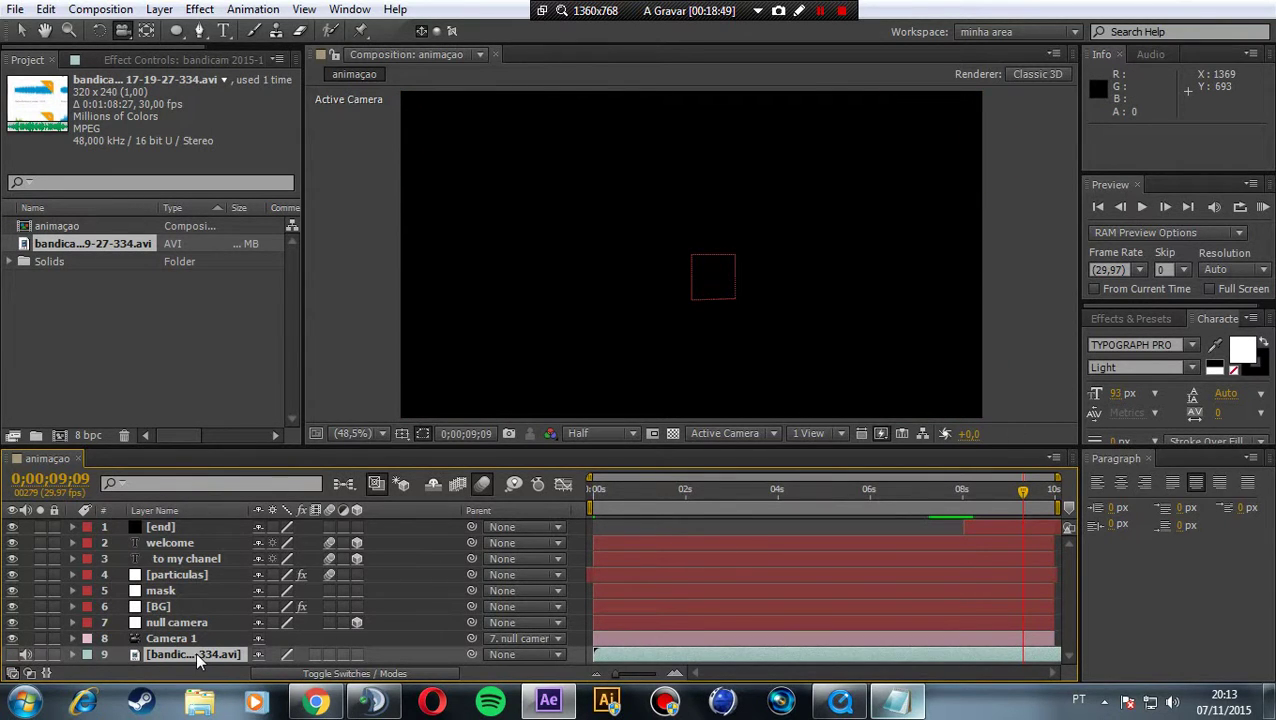
pyautogui.press('l')
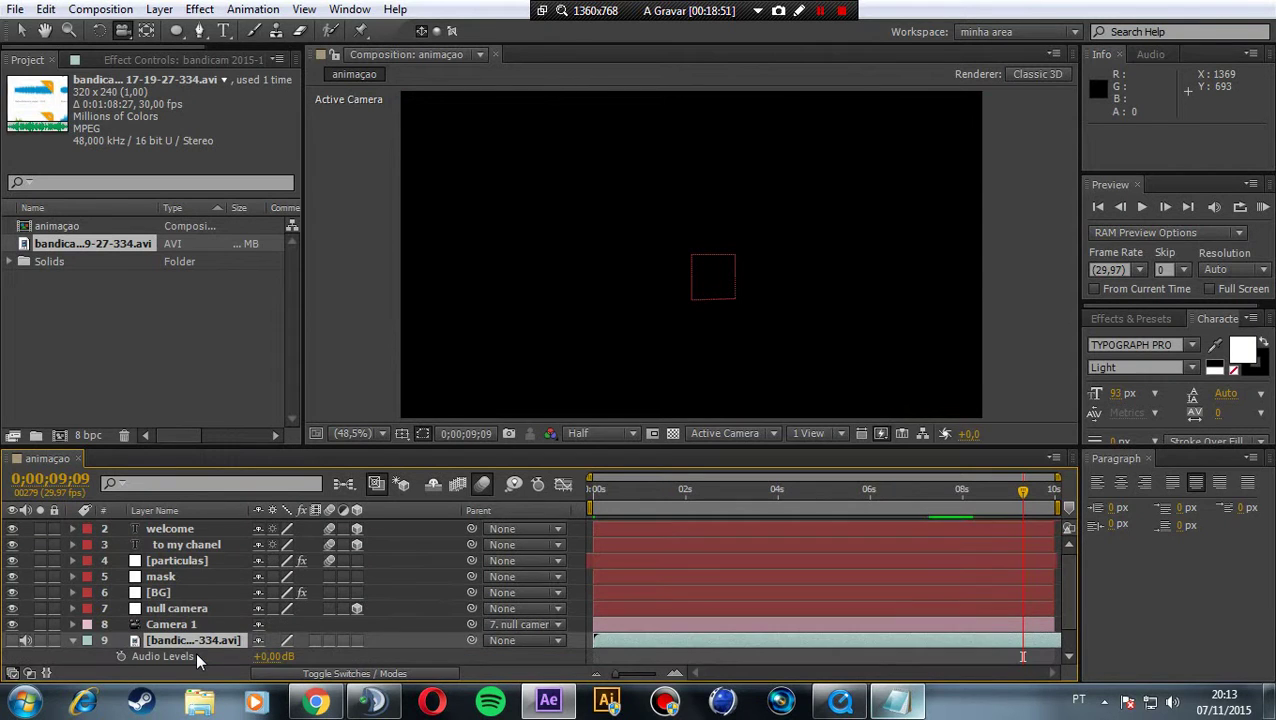
pyautogui.press('l')
pyautogui.press('l')
pyautogui.scroll(-1, 285, 550)
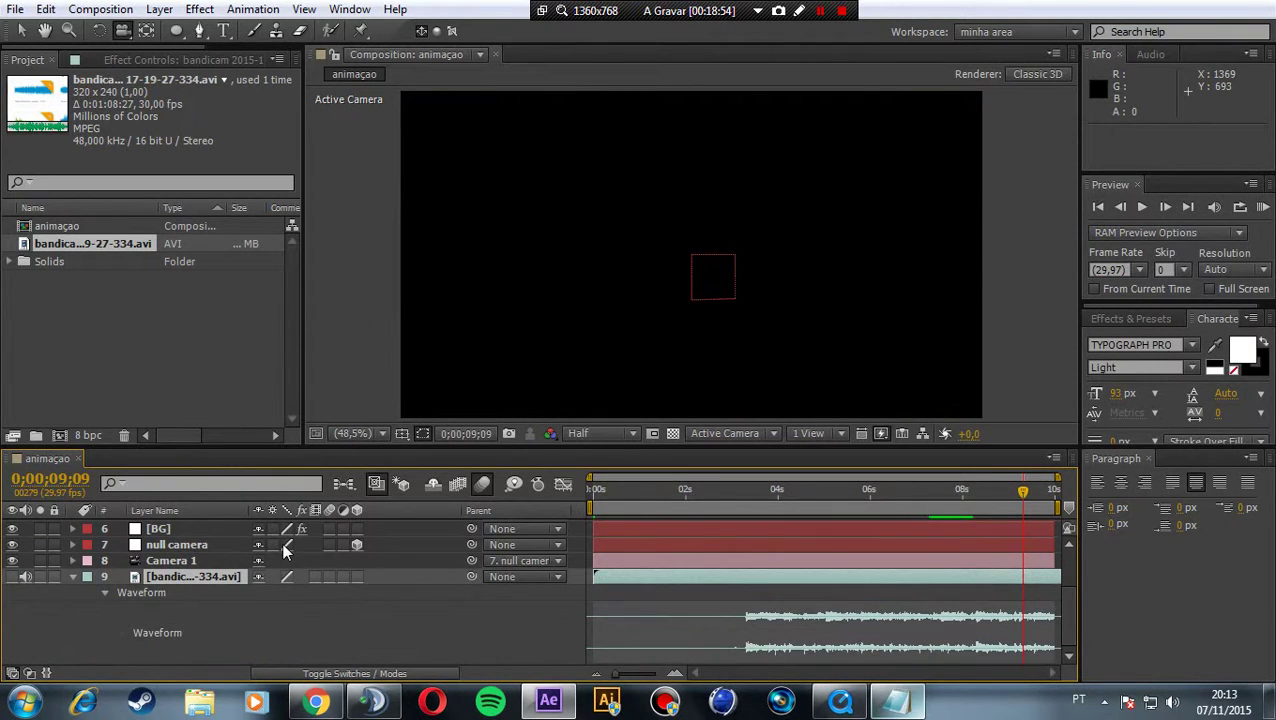
pyautogui.moveTo(718, 486); pyautogui.dragTo(737, 492)
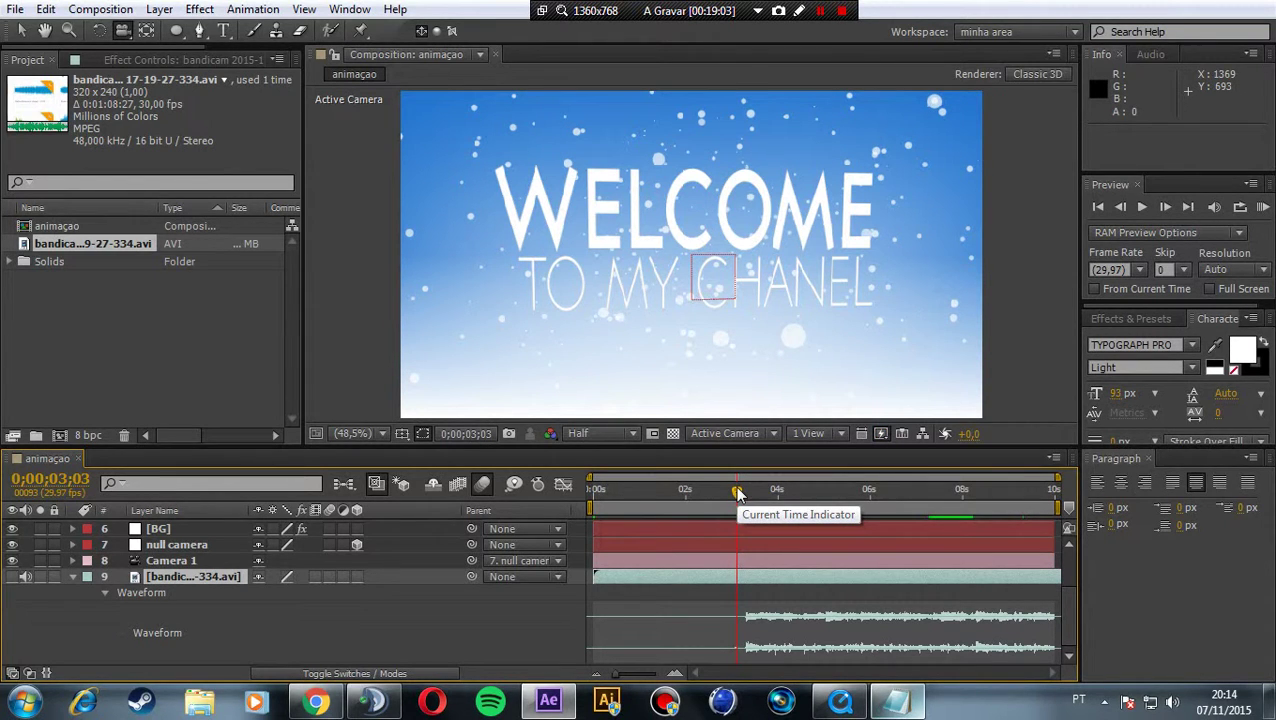
# Trim the music layer's in-point to 0;00;03;03 and return the time to the start.
pyautogui.hotkey('alt', '[')
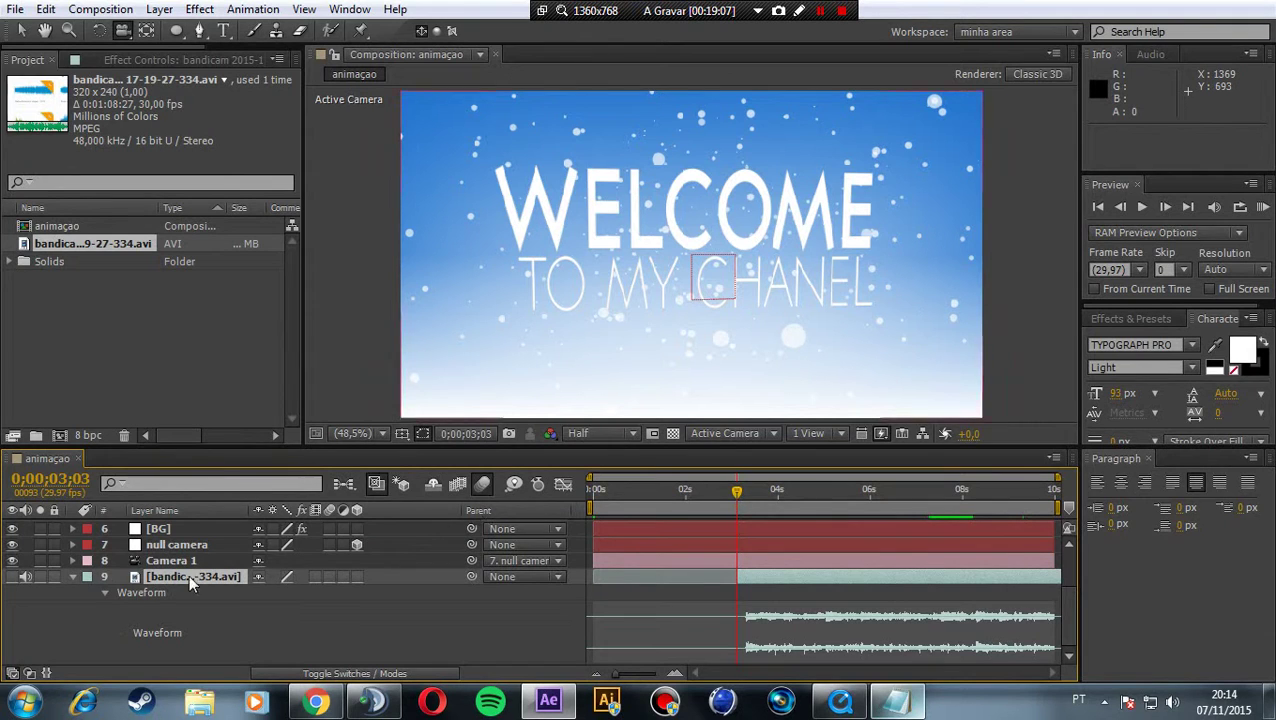
pyautogui.click(73, 577)
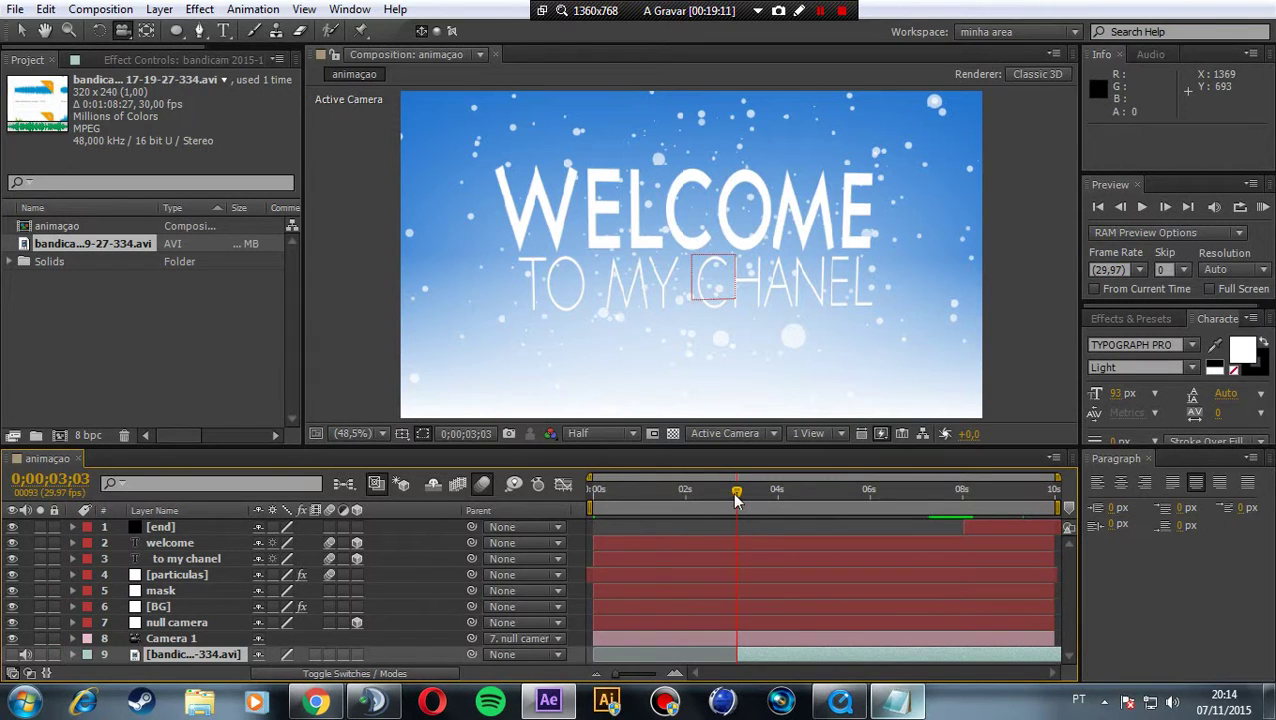
pyautogui.moveTo(735, 500); pyautogui.dragTo(588, 508)
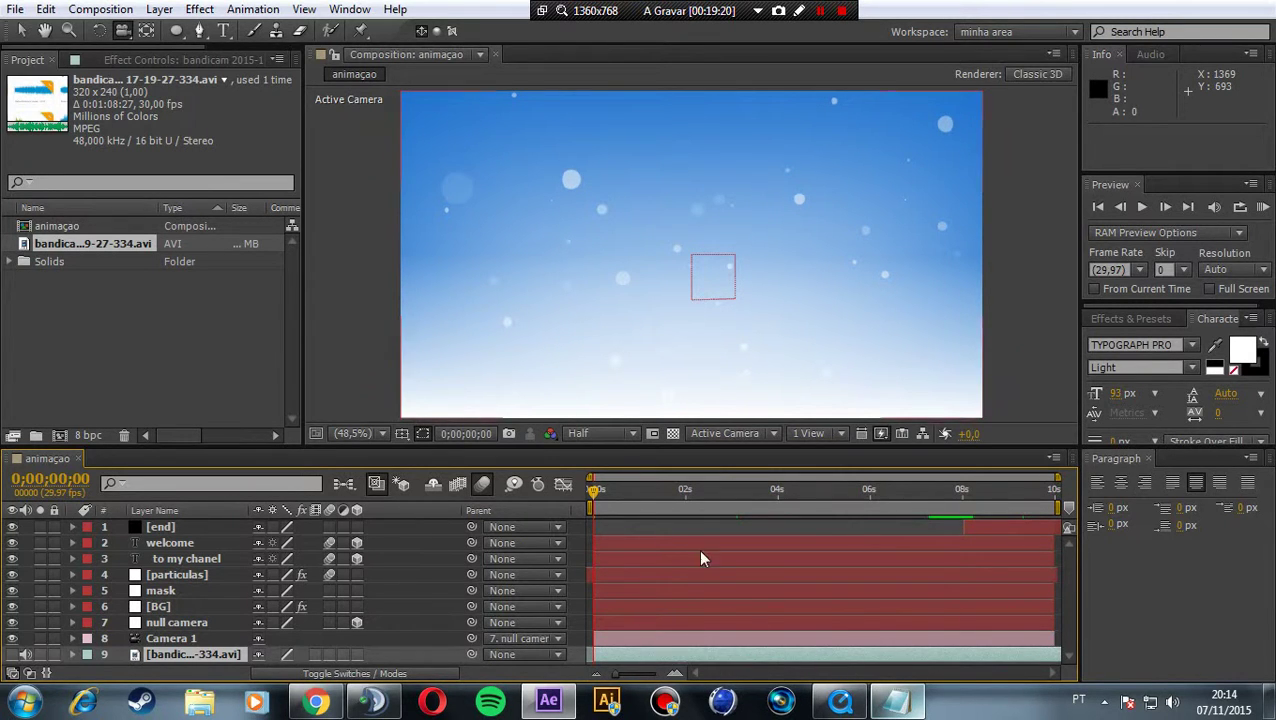
pyautogui.keyDown('ctrl'); pyautogui.click(595, 488); pyautogui.keyUp('ctrl')
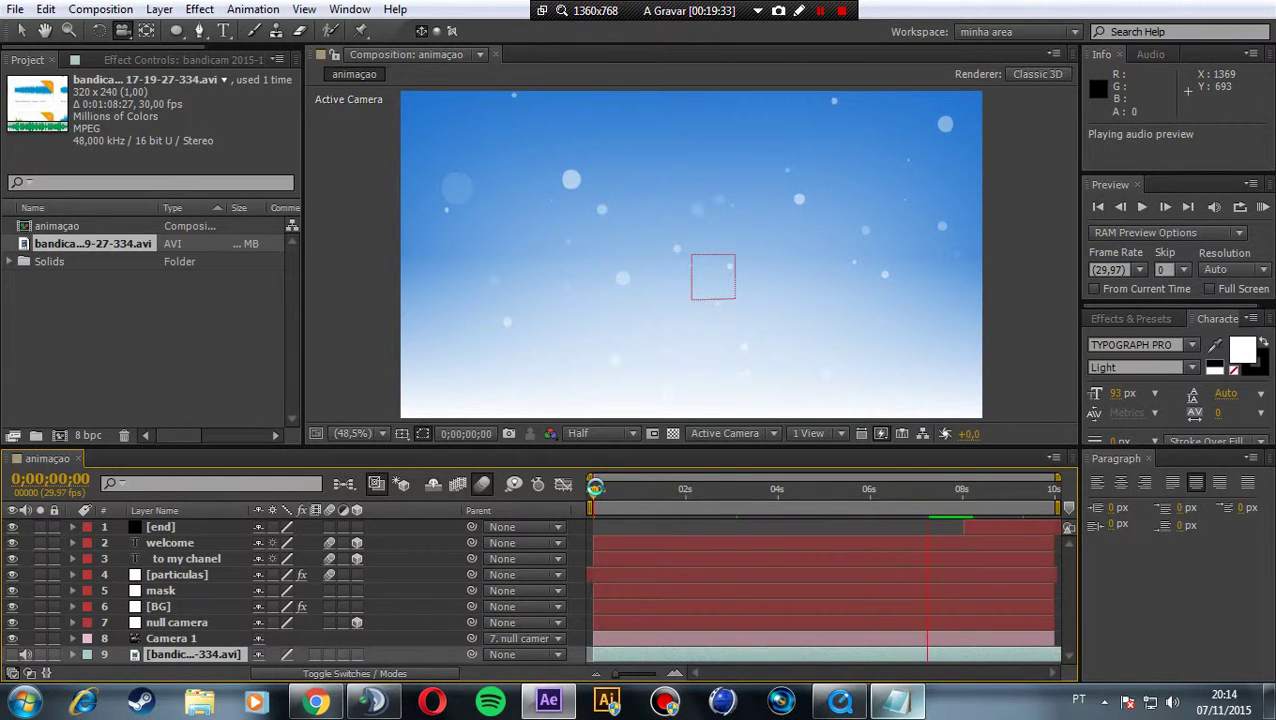
pyautogui.click(595, 488)
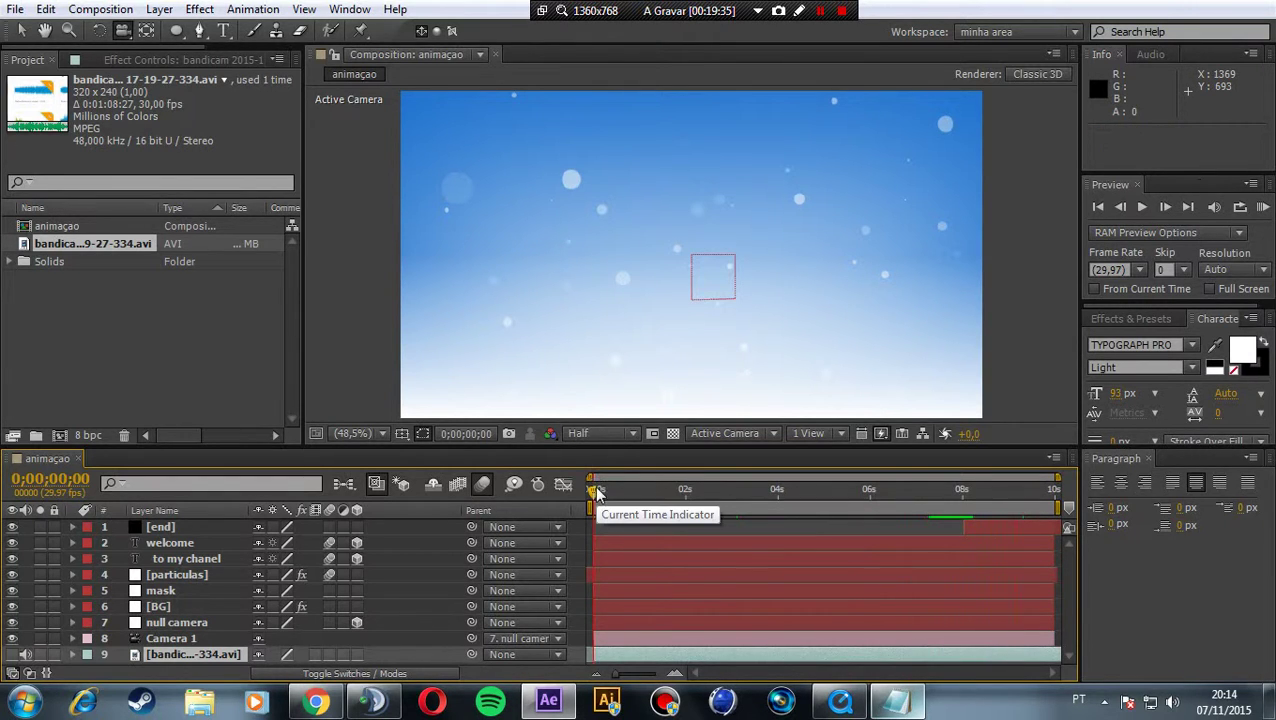
pyautogui.click(895, 485)
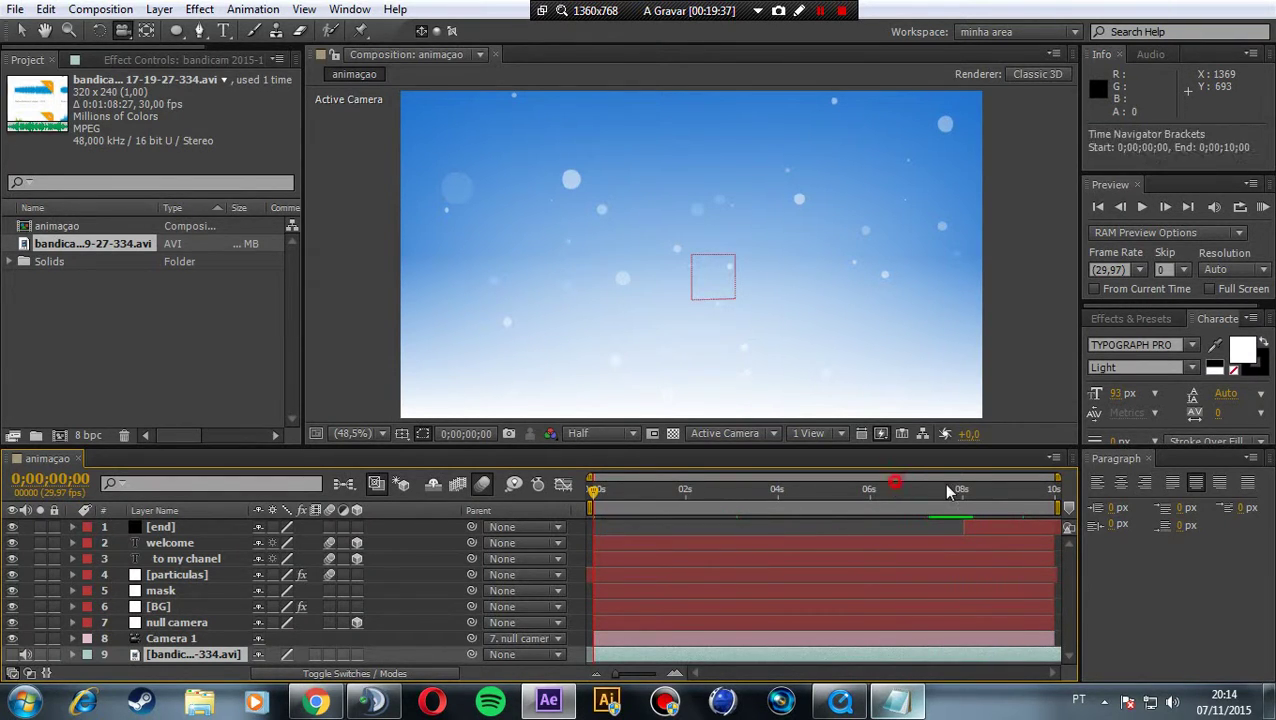
pyautogui.click(918, 490)
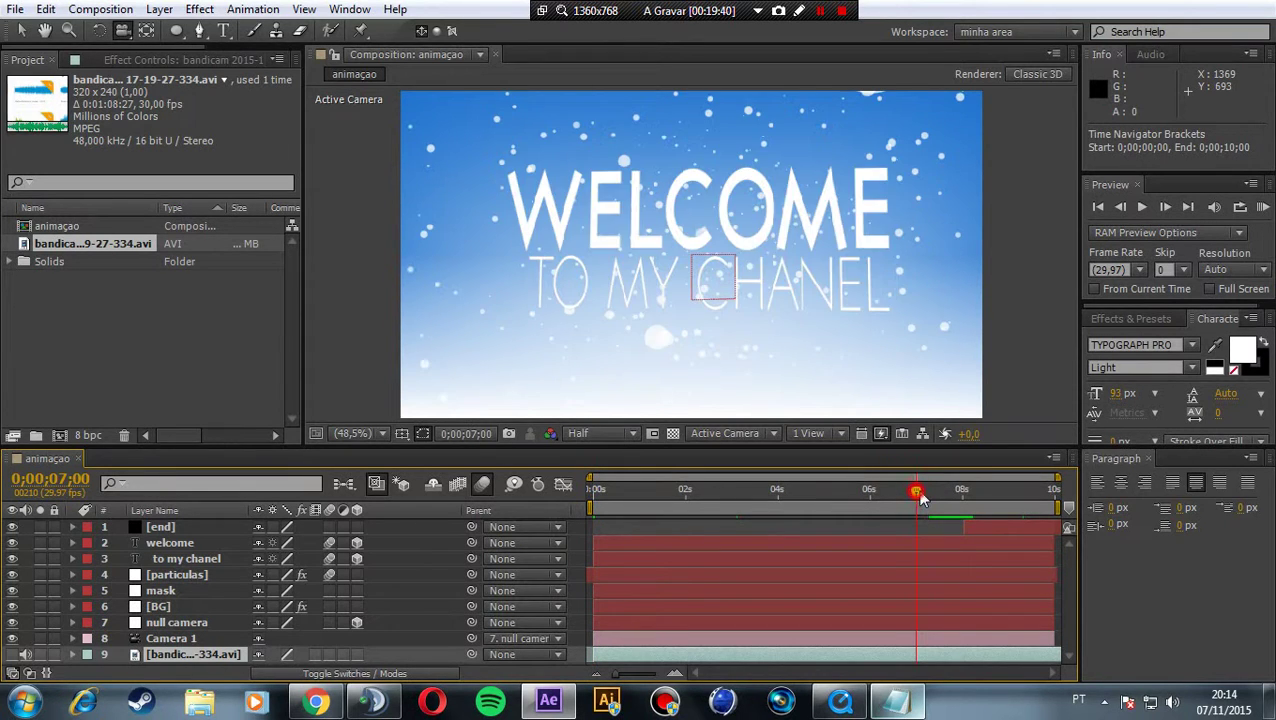
pyautogui.moveTo(932, 497); pyautogui.dragTo(1028, 492)
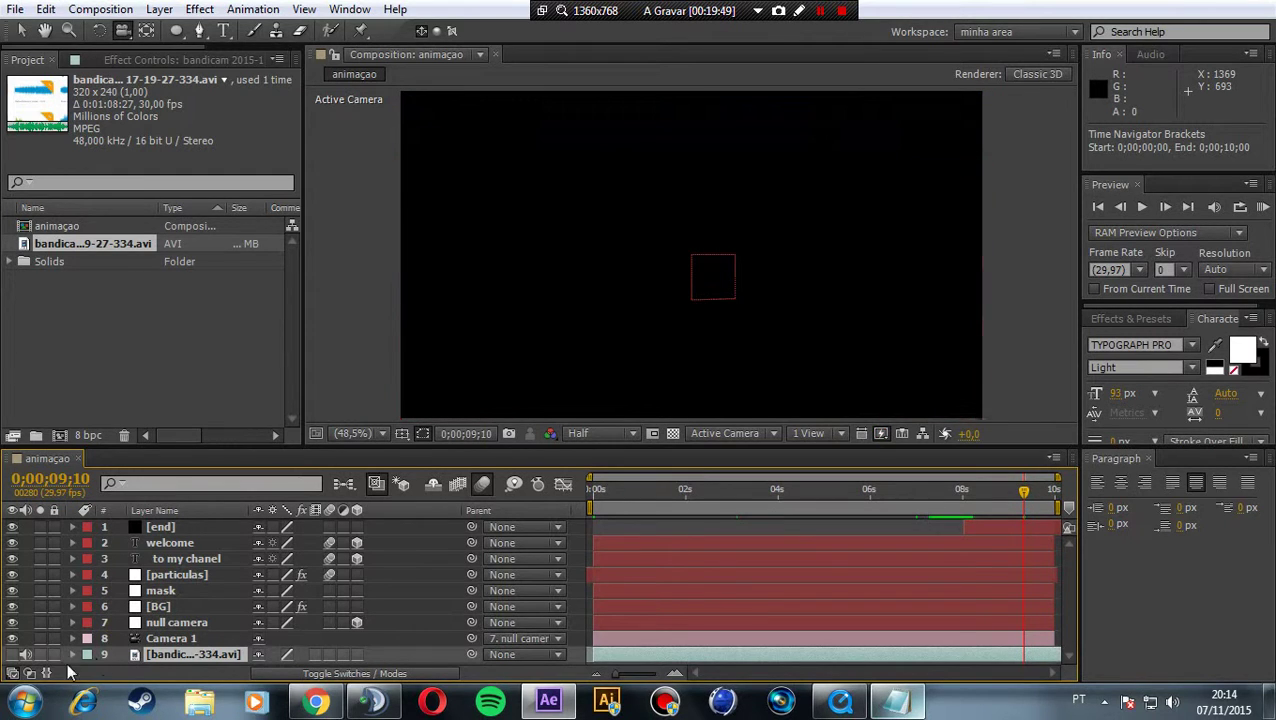
# Fade the music's Audio Levels from 0 dB at about 9;11 to -30 dB at 9;25, then preview.
pyautogui.click(74, 653)
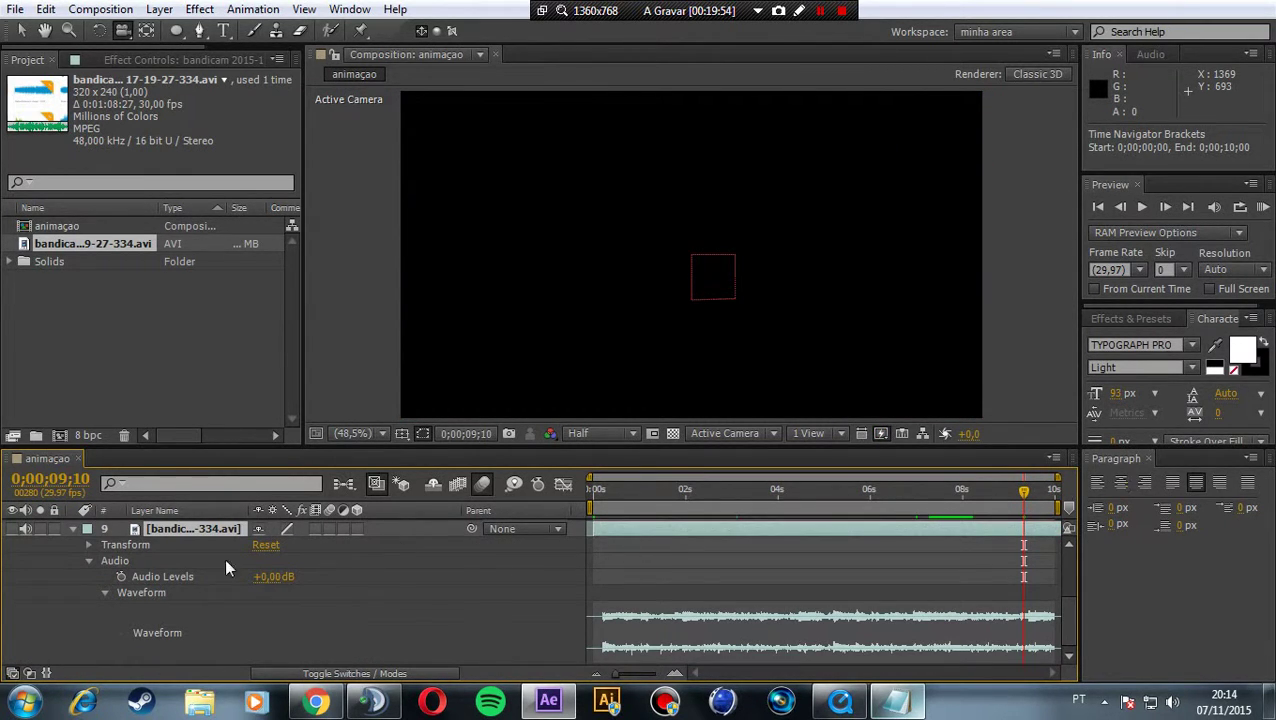
pyautogui.click(121, 577)
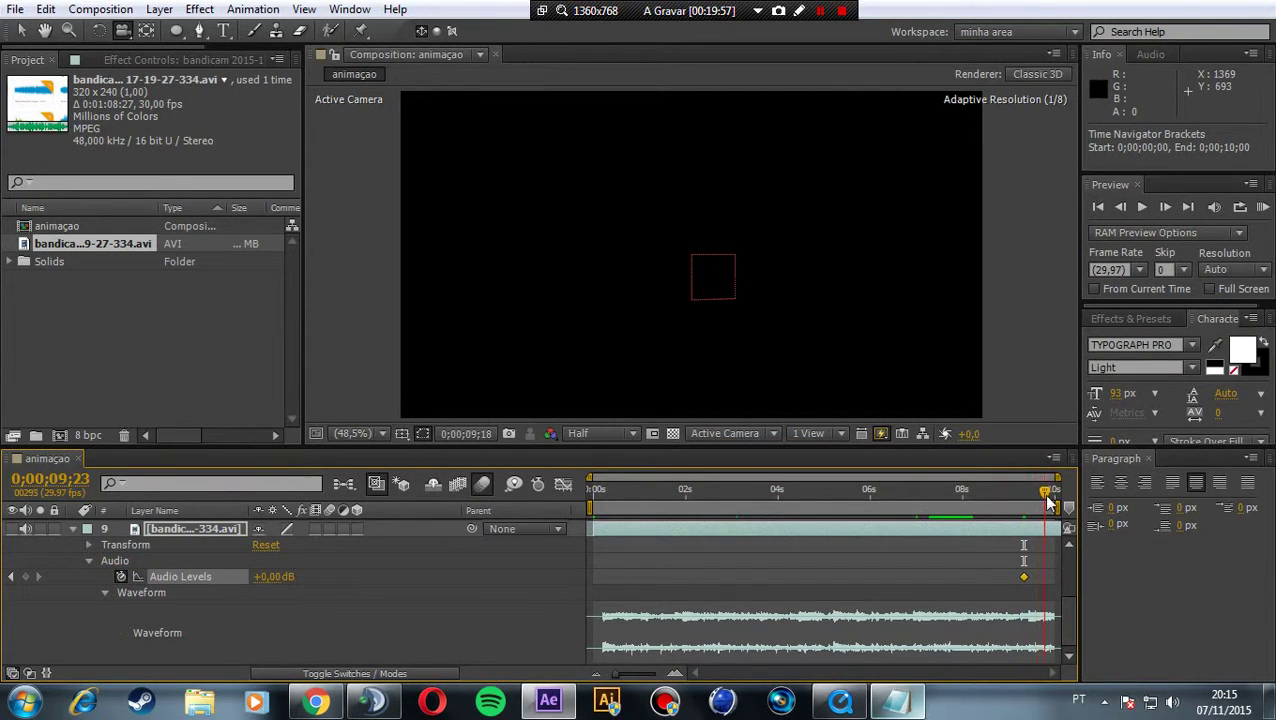
pyautogui.moveTo(1023, 492); pyautogui.dragTo(1047, 492)
pyautogui.click(271, 578)
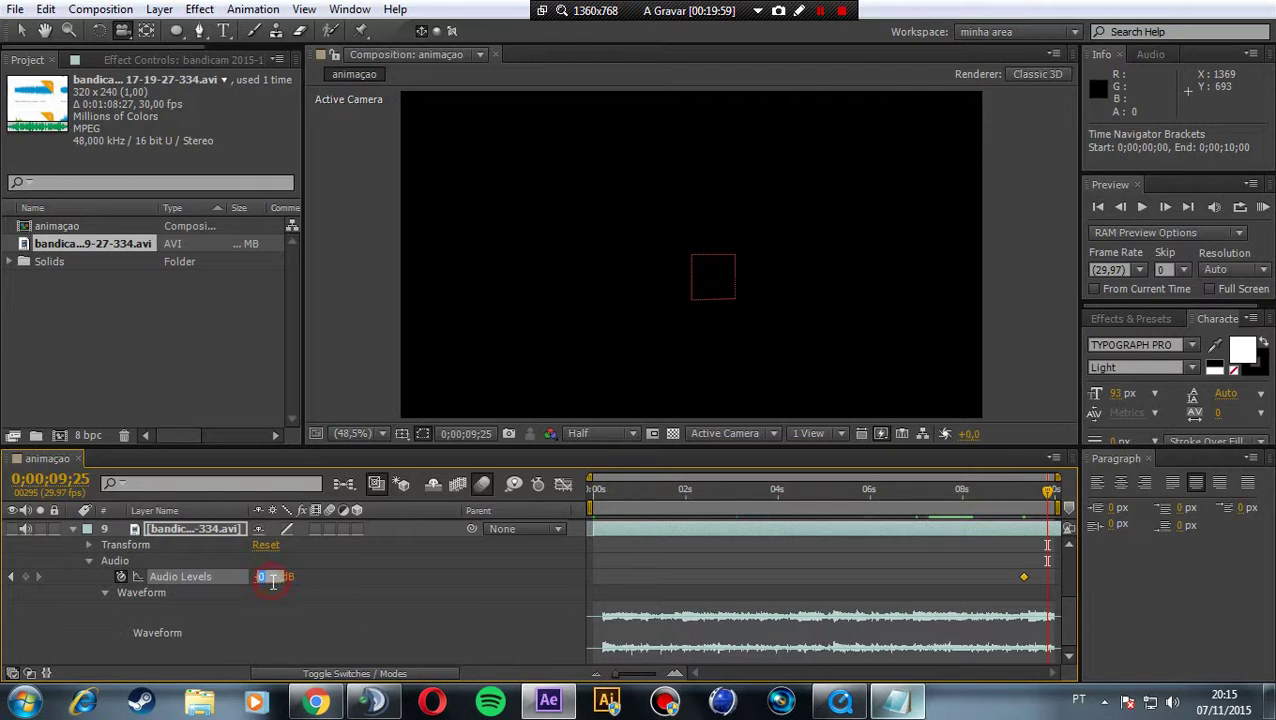
pyautogui.write('-3')
pyautogui.click(365, 622)
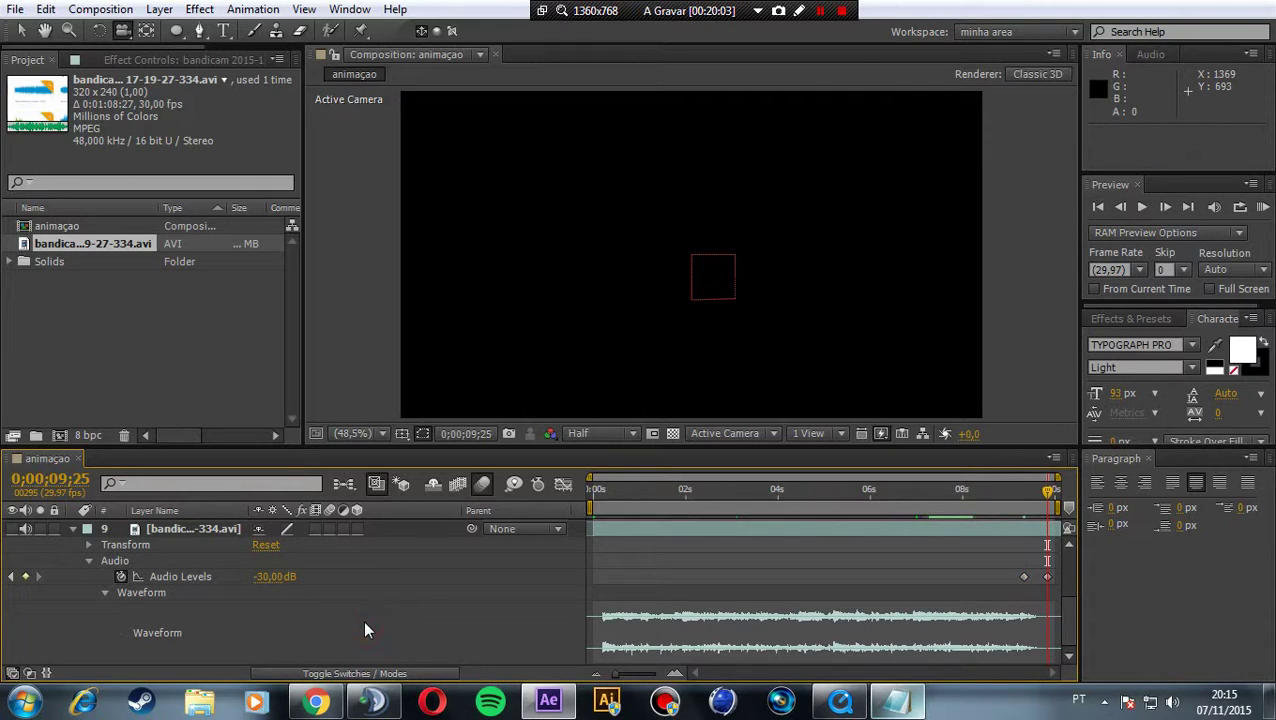
pyautogui.moveTo(1052, 500)
pyautogui.mouseDown()
pyautogui.moveTo(1036, 525)
pyautogui.moveTo(1006, 526)
pyautogui.mouseUp()
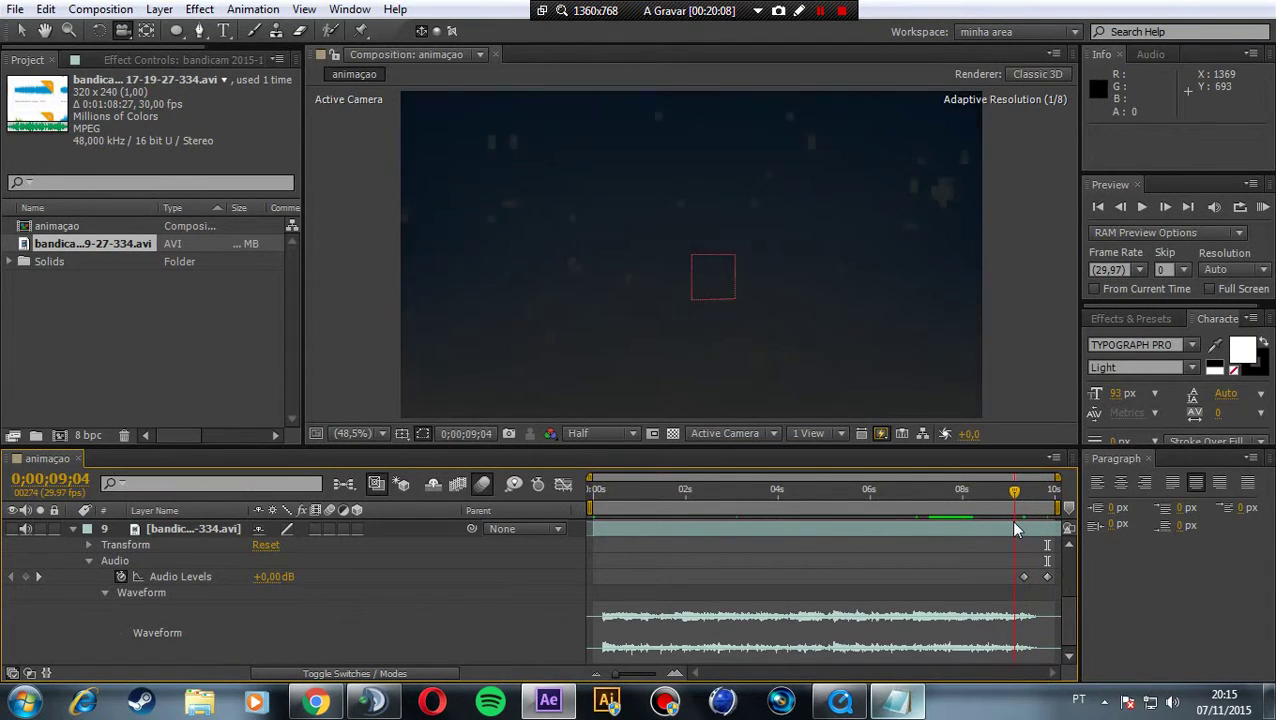
pyautogui.press('KP_Decimal')
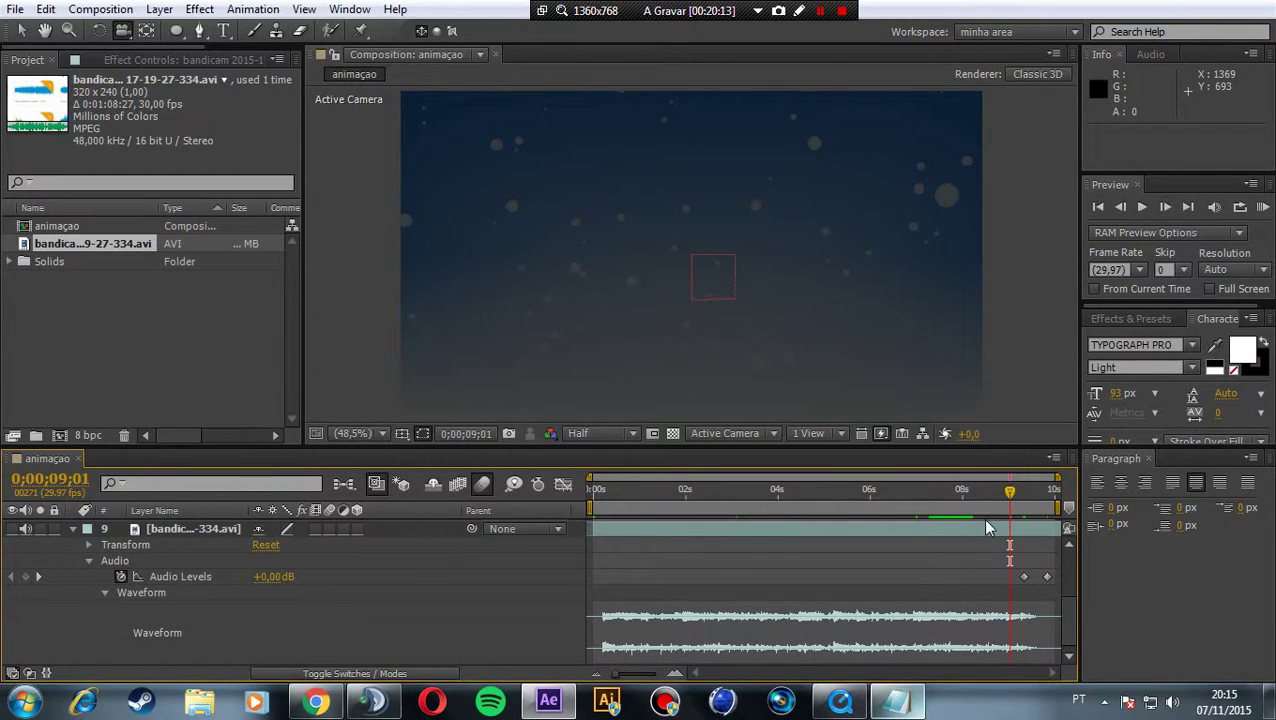
# Collapse the music layer and RAM-preview the whole intro from 0;00.
pyautogui.click(73, 529)
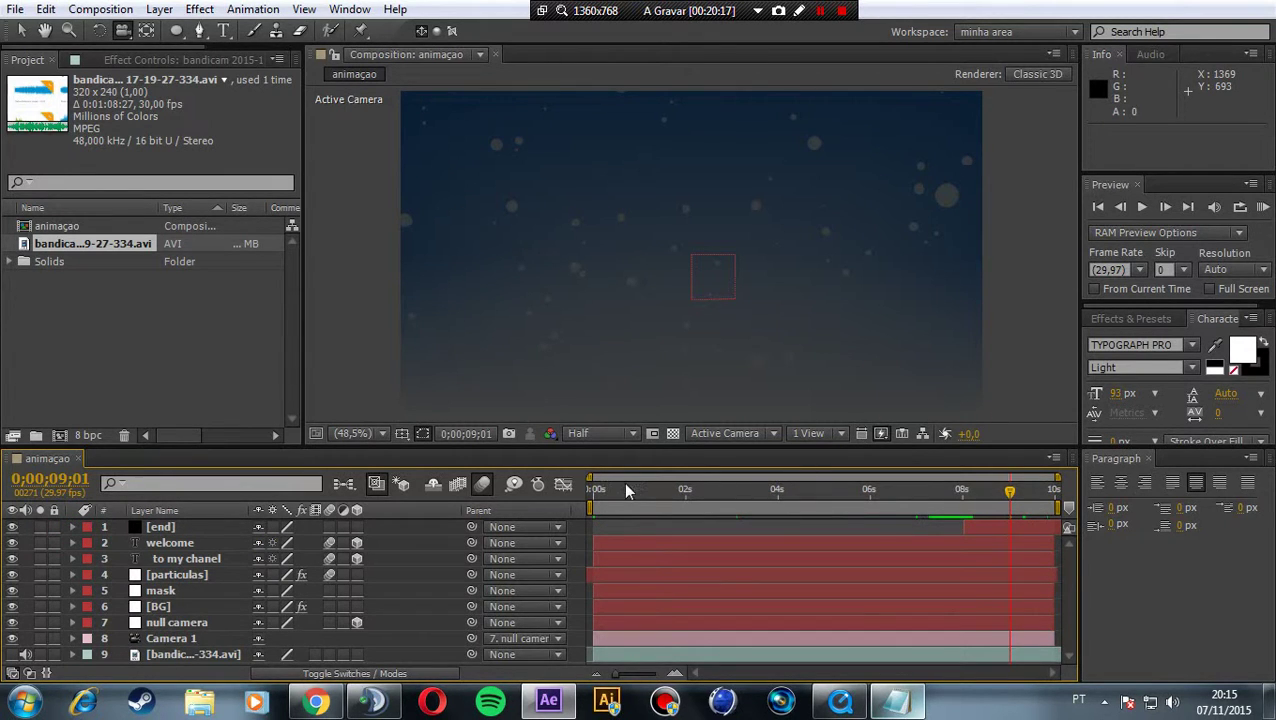
pyautogui.click(594, 494)
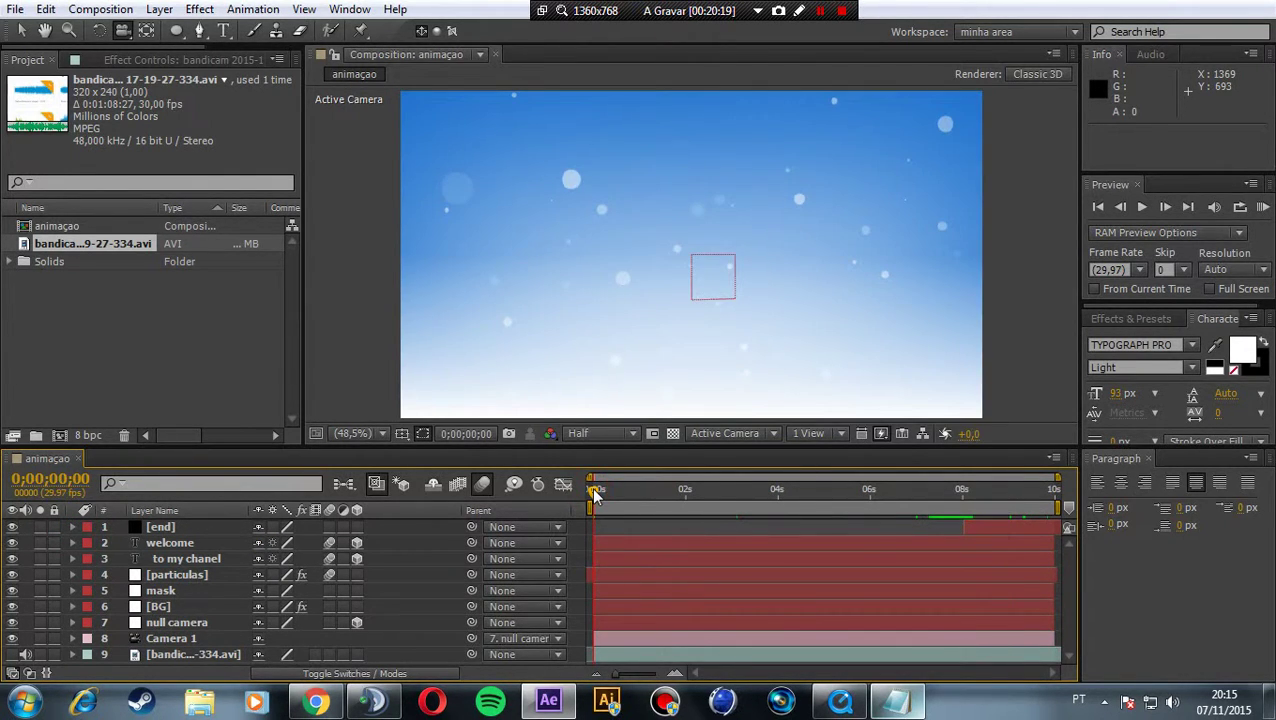
pyautogui.press('KP_0')
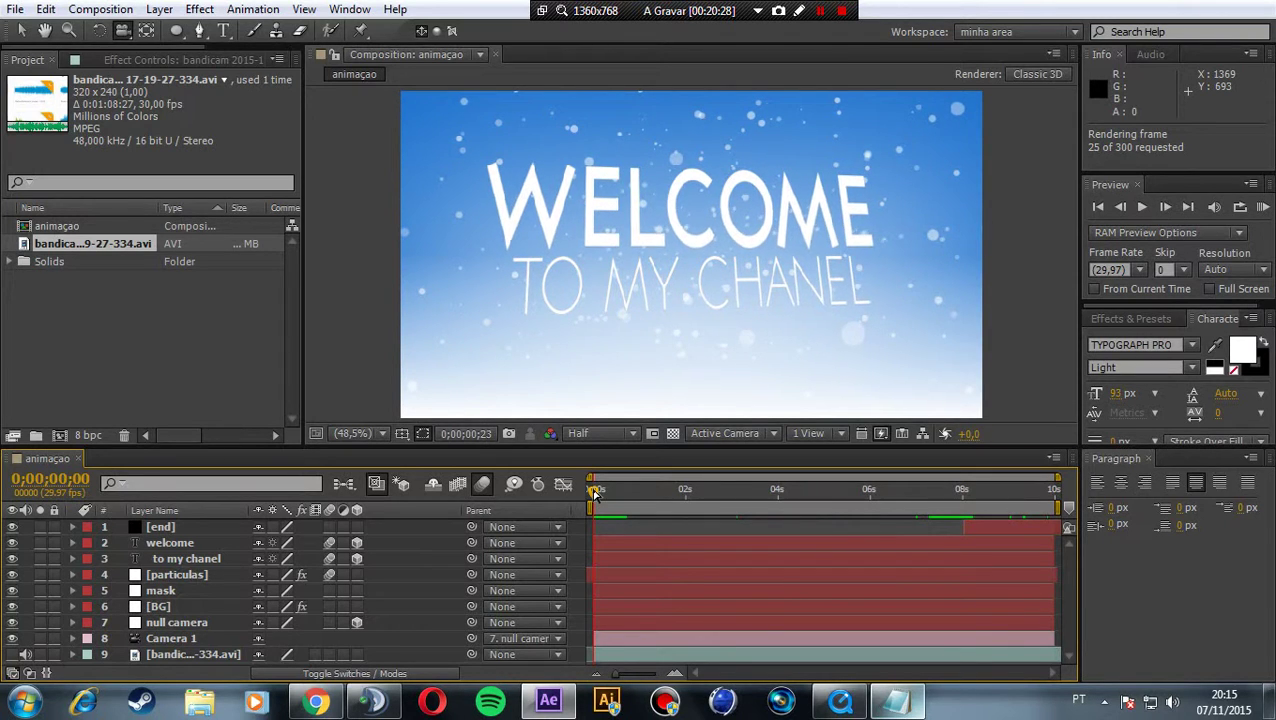
pyautogui.click(595, 493)
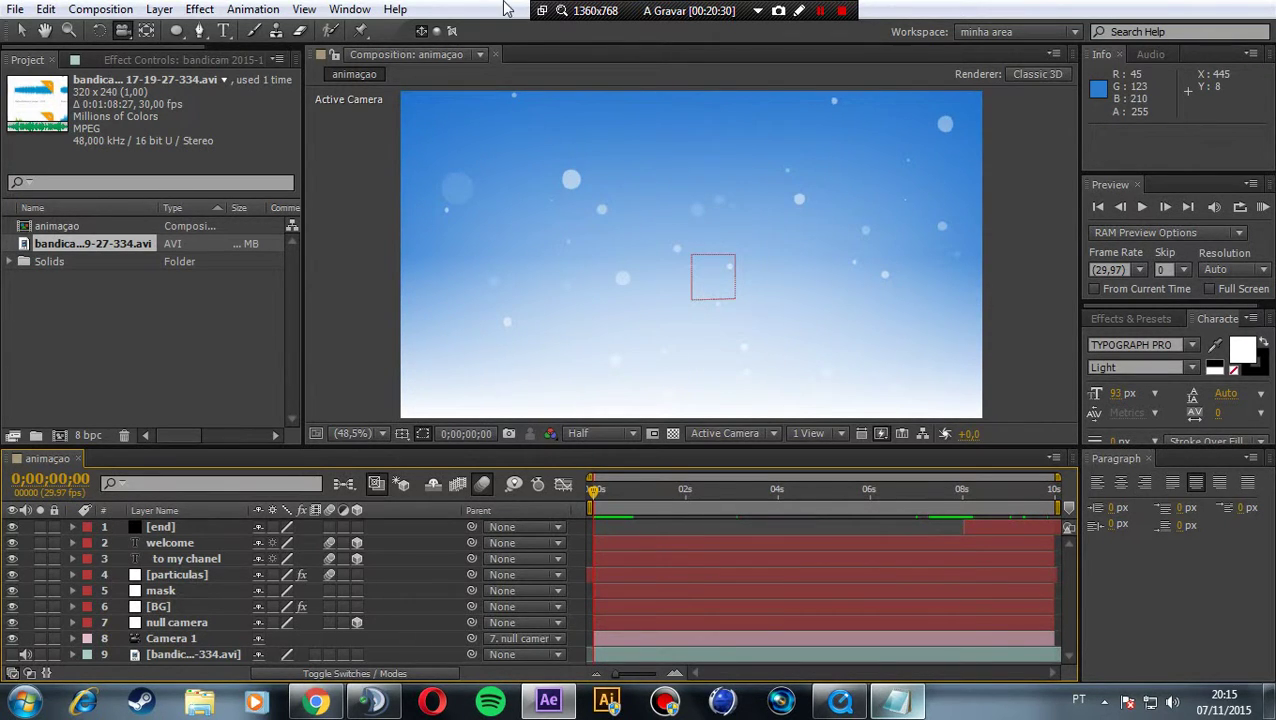
pyautogui.click(108, 12)
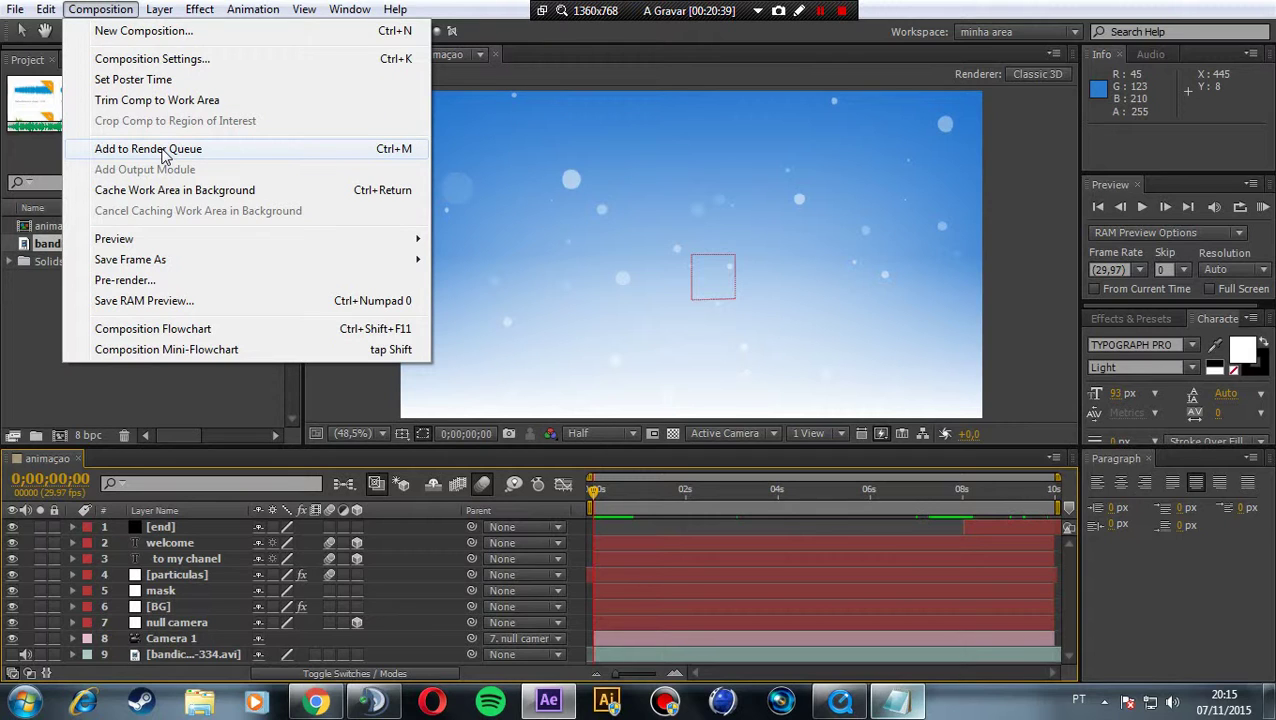
# Add the 'animaçao' composition to the Render Queue from the Composition menu.
pyautogui.click(95, 395)
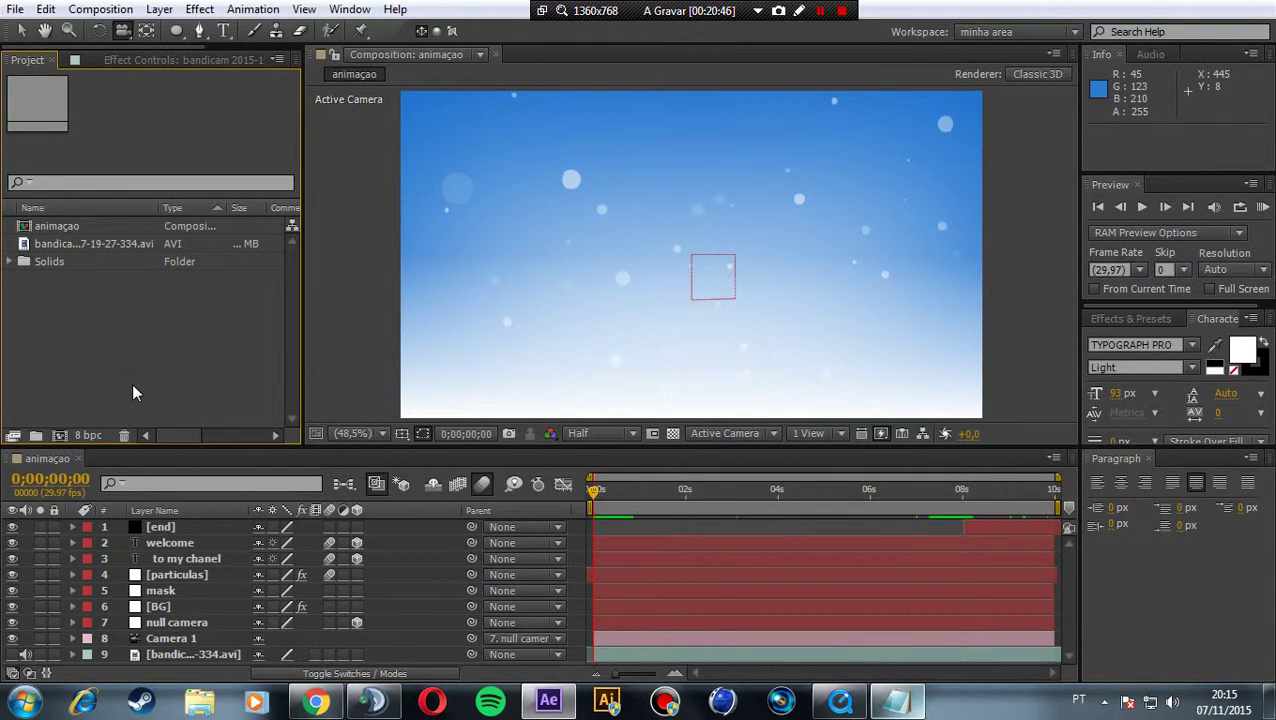
pyautogui.click(161, 450)
pyautogui.click(118, 9)
pyautogui.moveTo(155, 10)
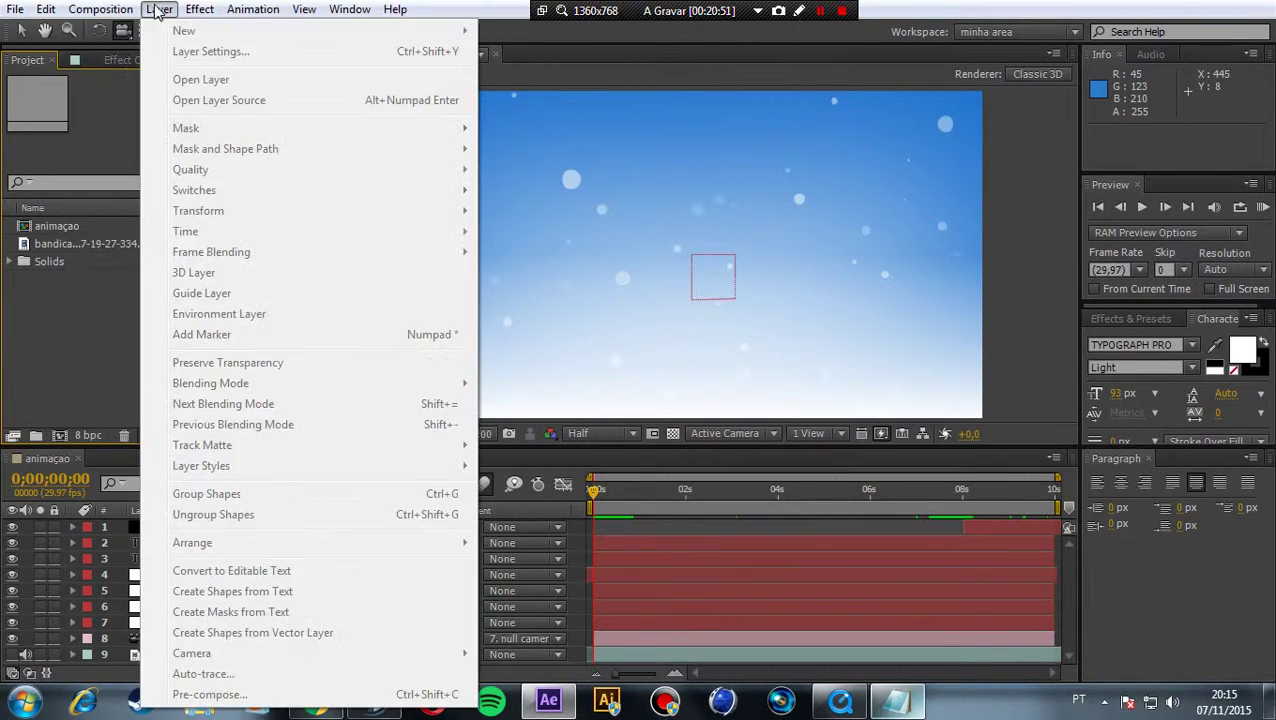
pyautogui.click(120, 9)
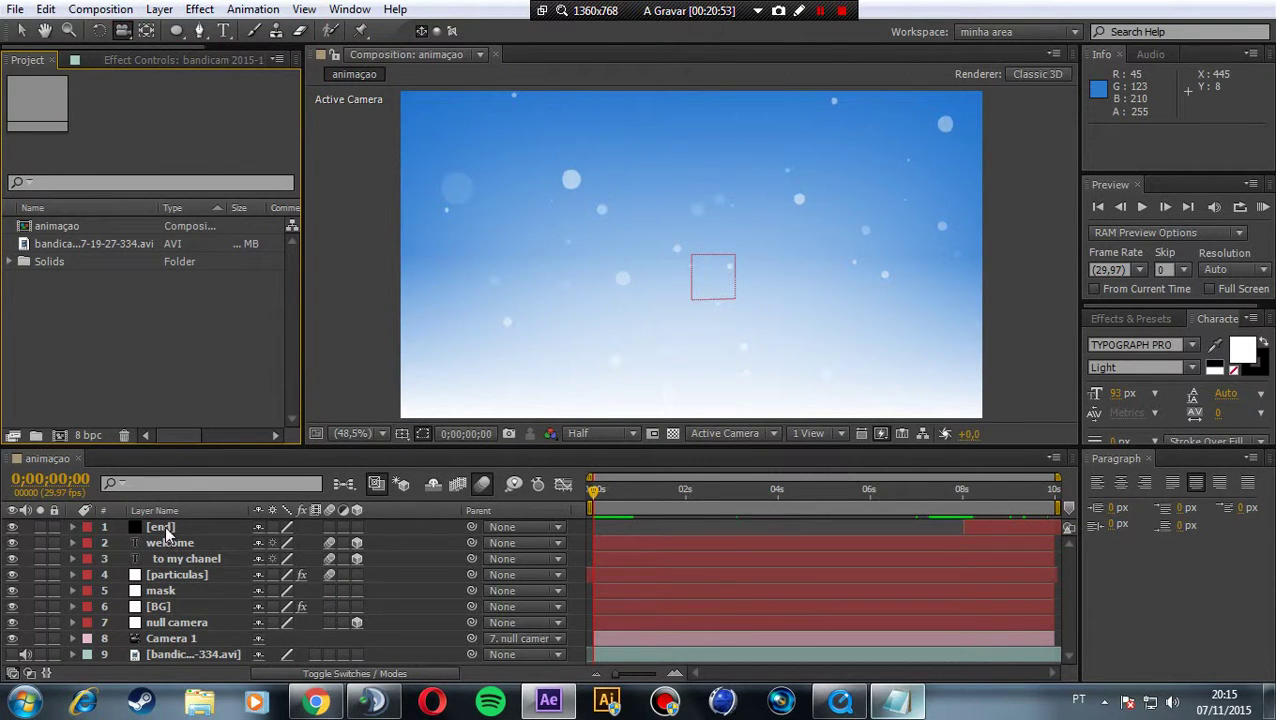
pyautogui.click(642, 490)
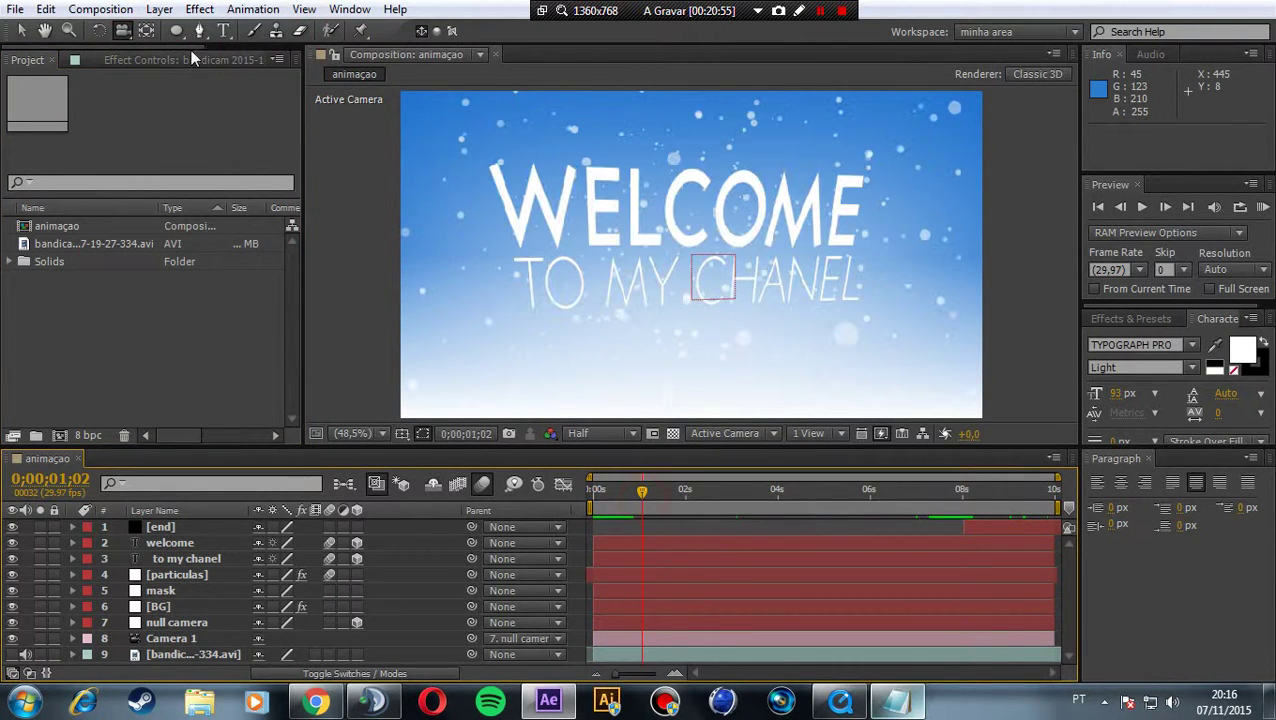
pyautogui.click(160, 10)
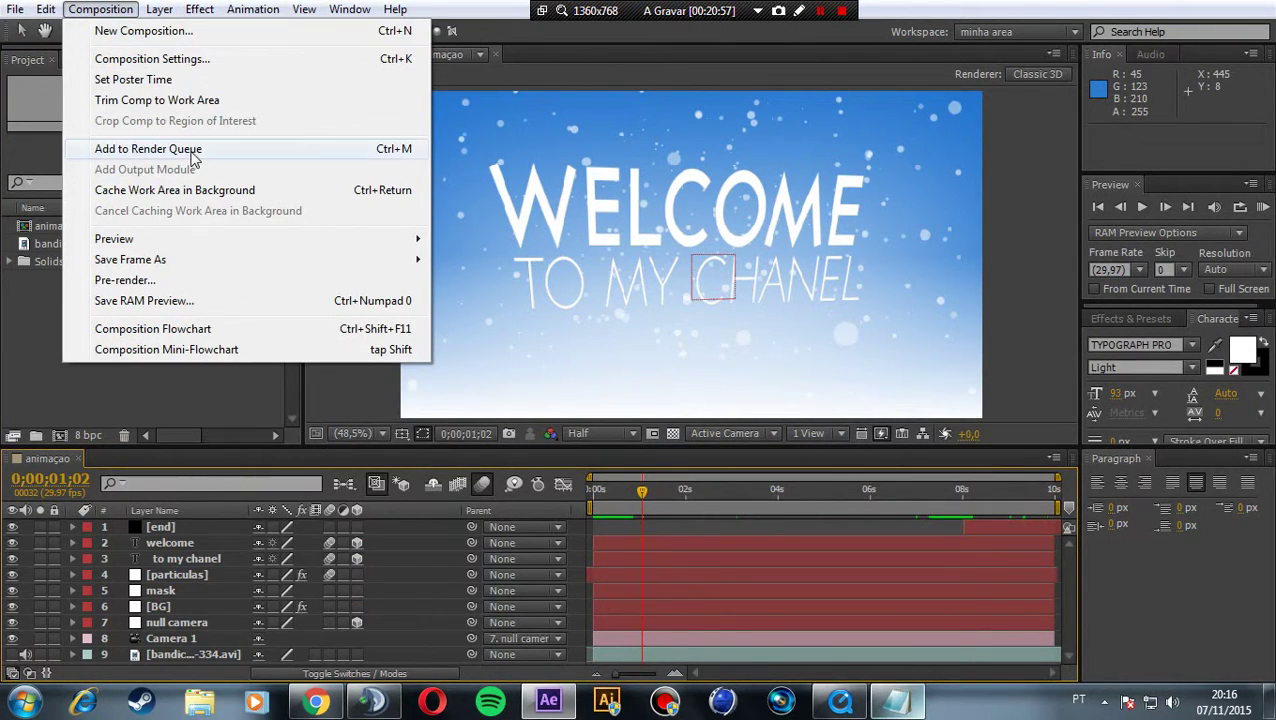
pyautogui.click(188, 152)
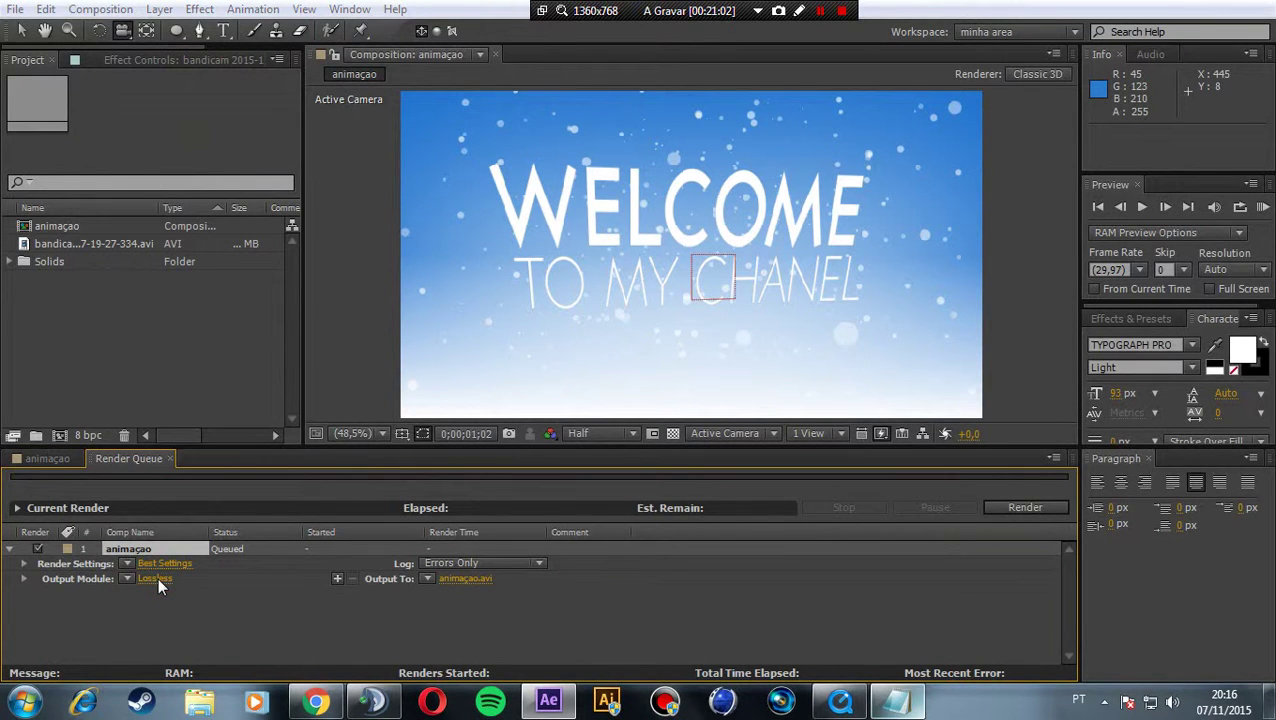
# Set the render's output module to QuickTime format with audio output enabled, leaving resizing off.
pyautogui.click(157, 579)
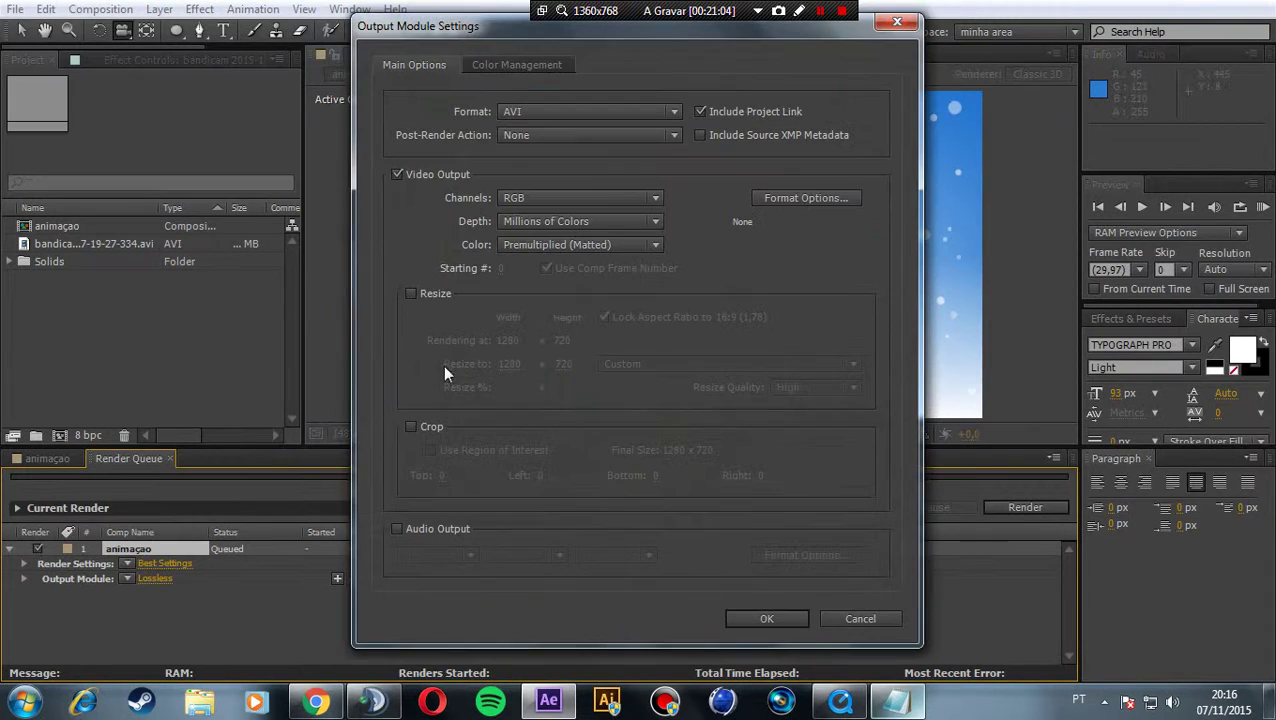
pyautogui.click(584, 113)
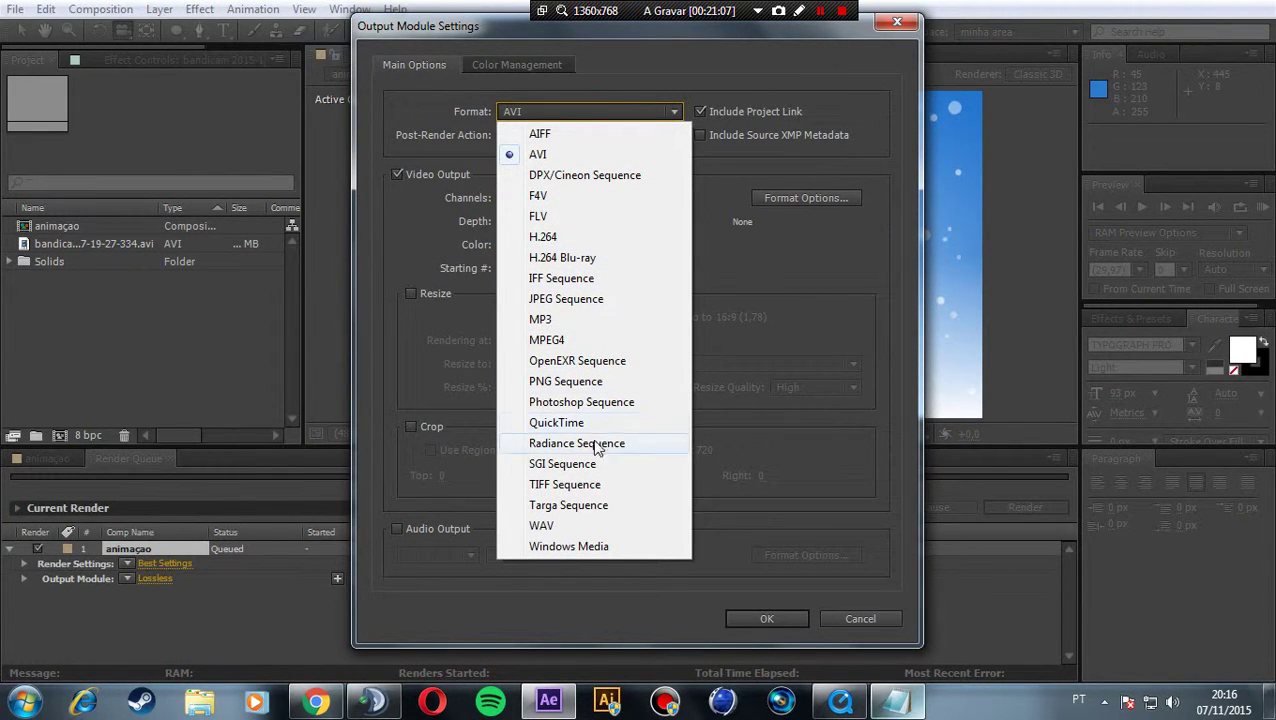
pyautogui.click(580, 425)
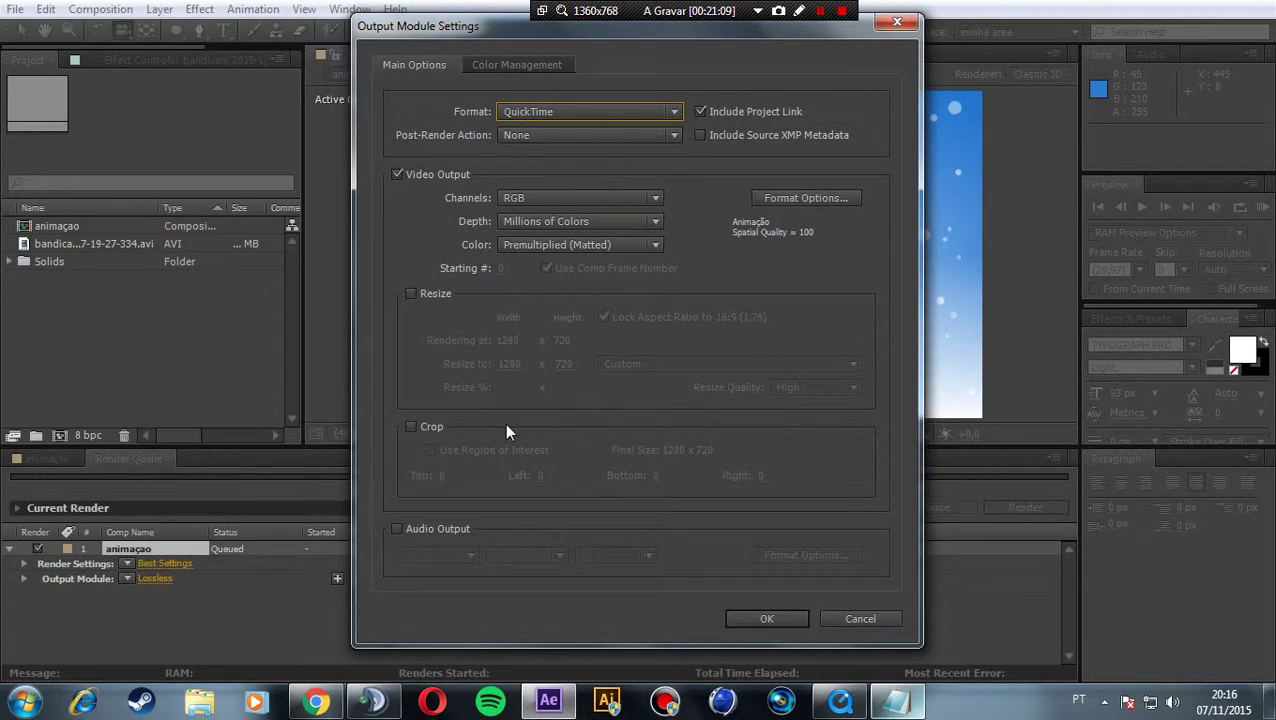
pyautogui.click(398, 529)
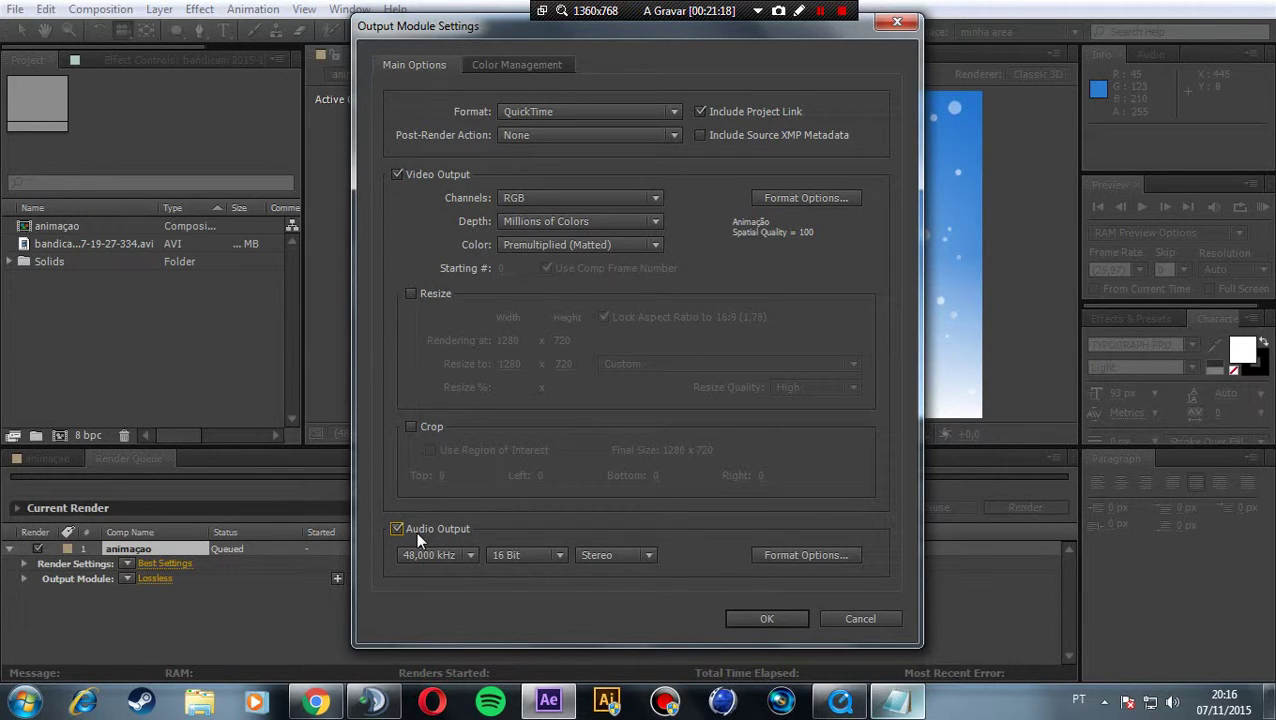
pyautogui.click(410, 293)
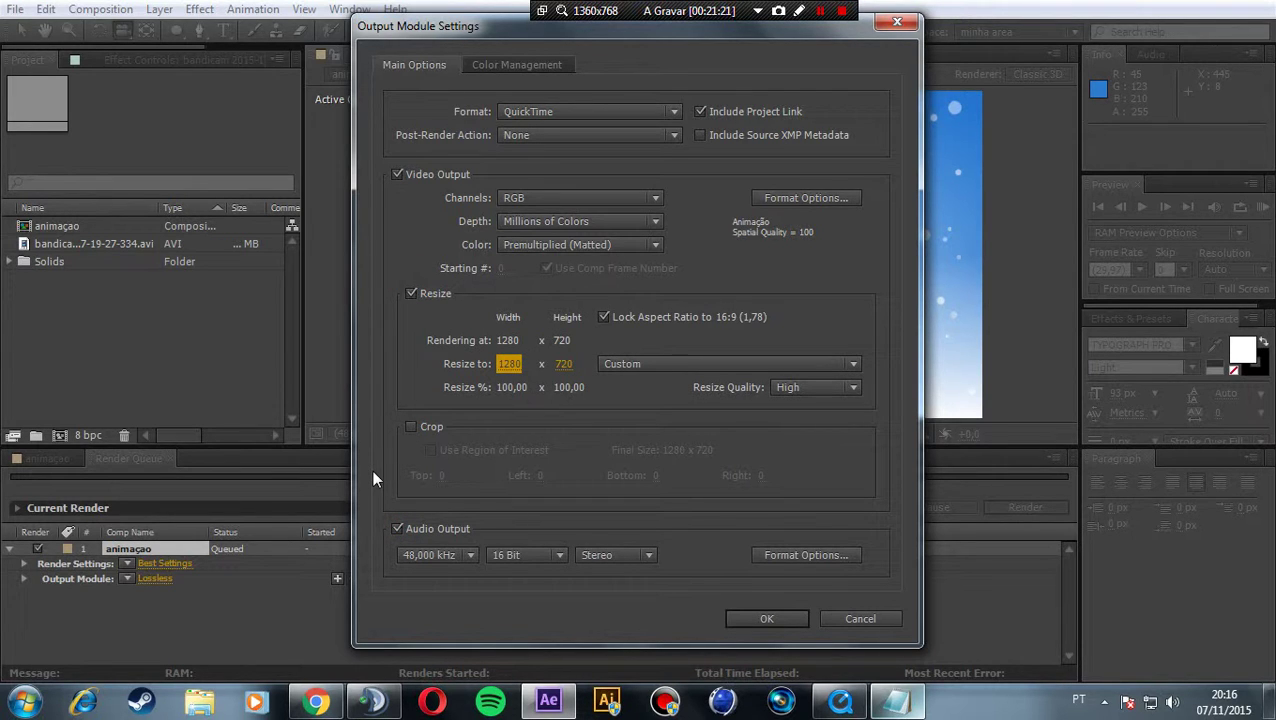
pyautogui.click(410, 293)
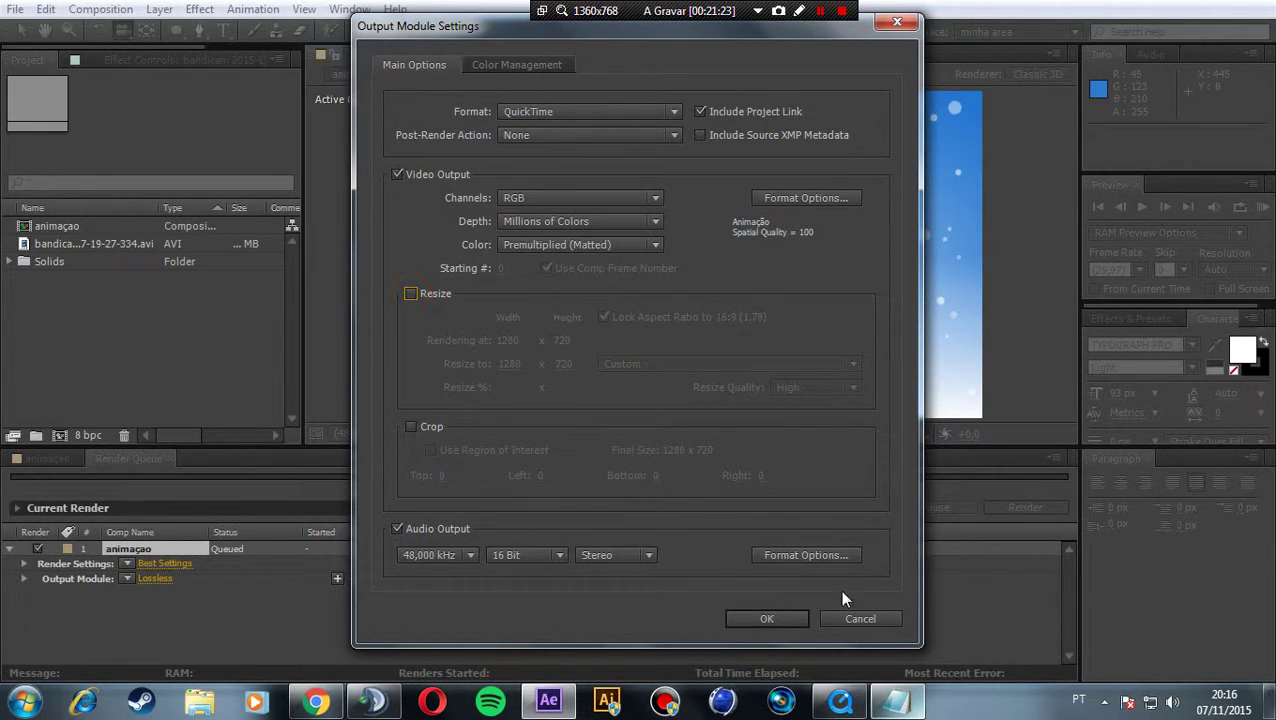
pyautogui.click(766, 618)
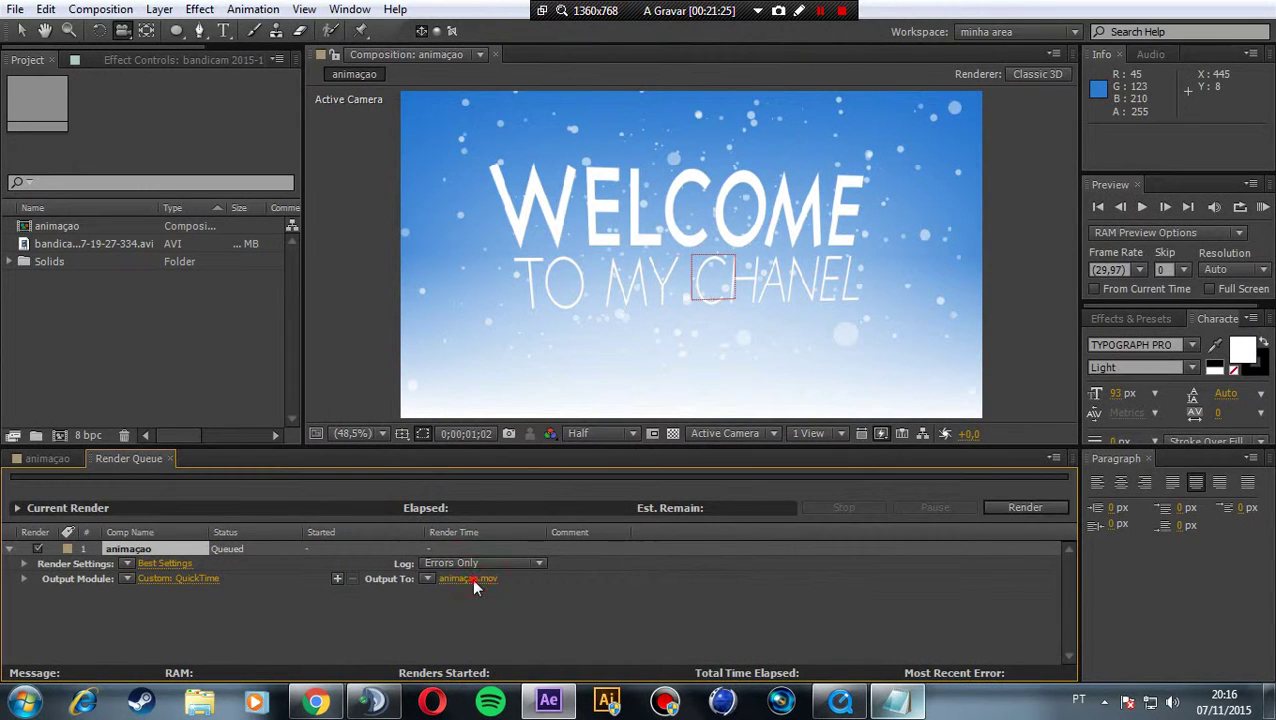
# Confirm the movie saves as animaçao.mov in 'edições prontas', then return to the animaçao timeline.
pyautogui.click(470, 578)
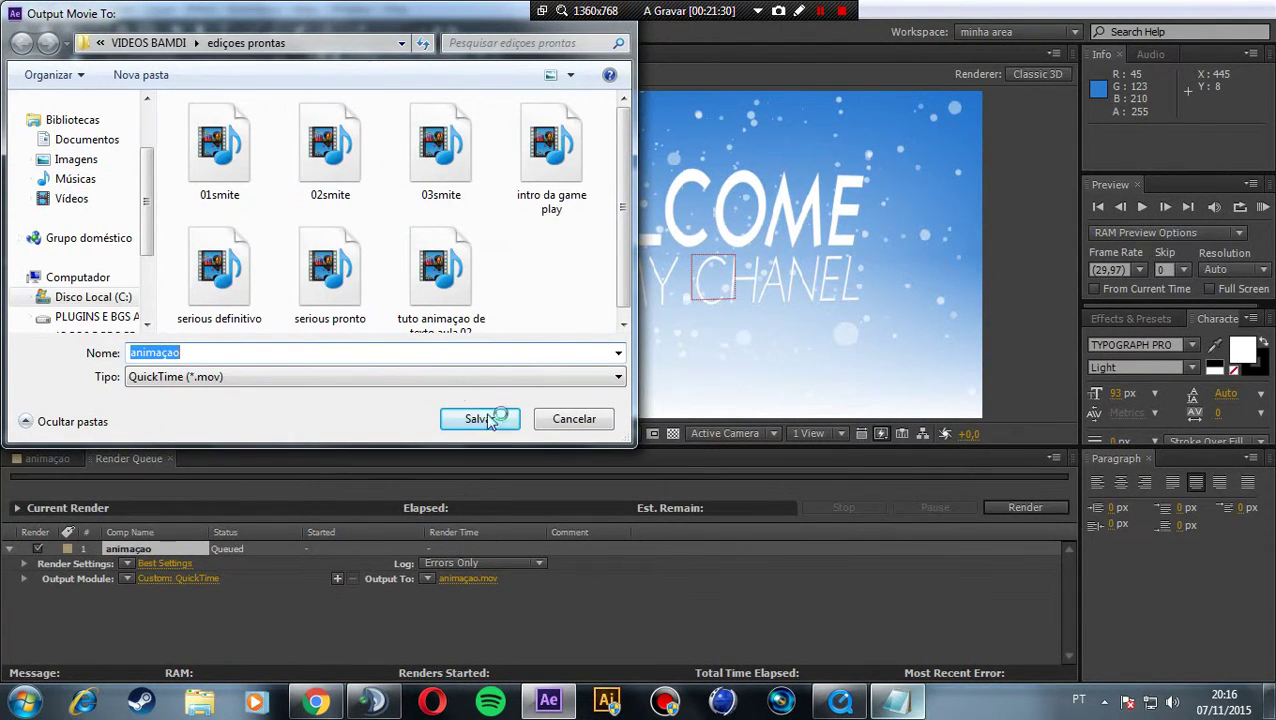
pyautogui.click(572, 419)
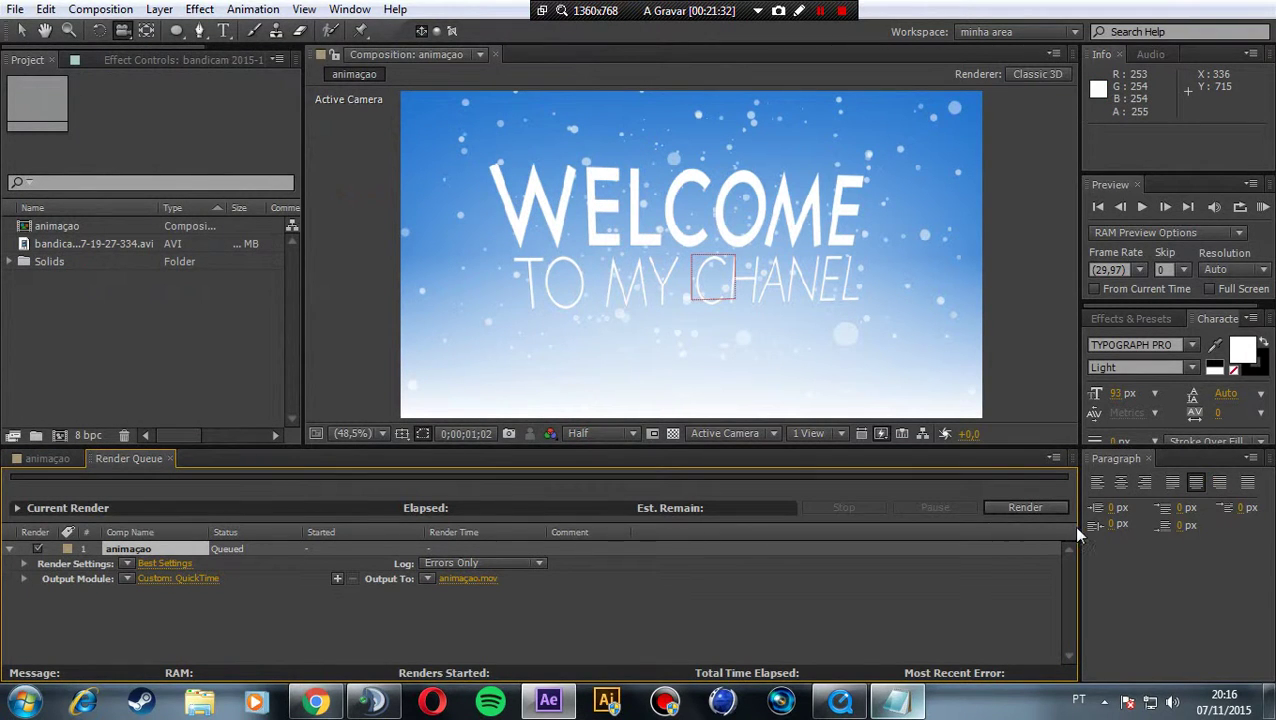
pyautogui.click(40, 459)
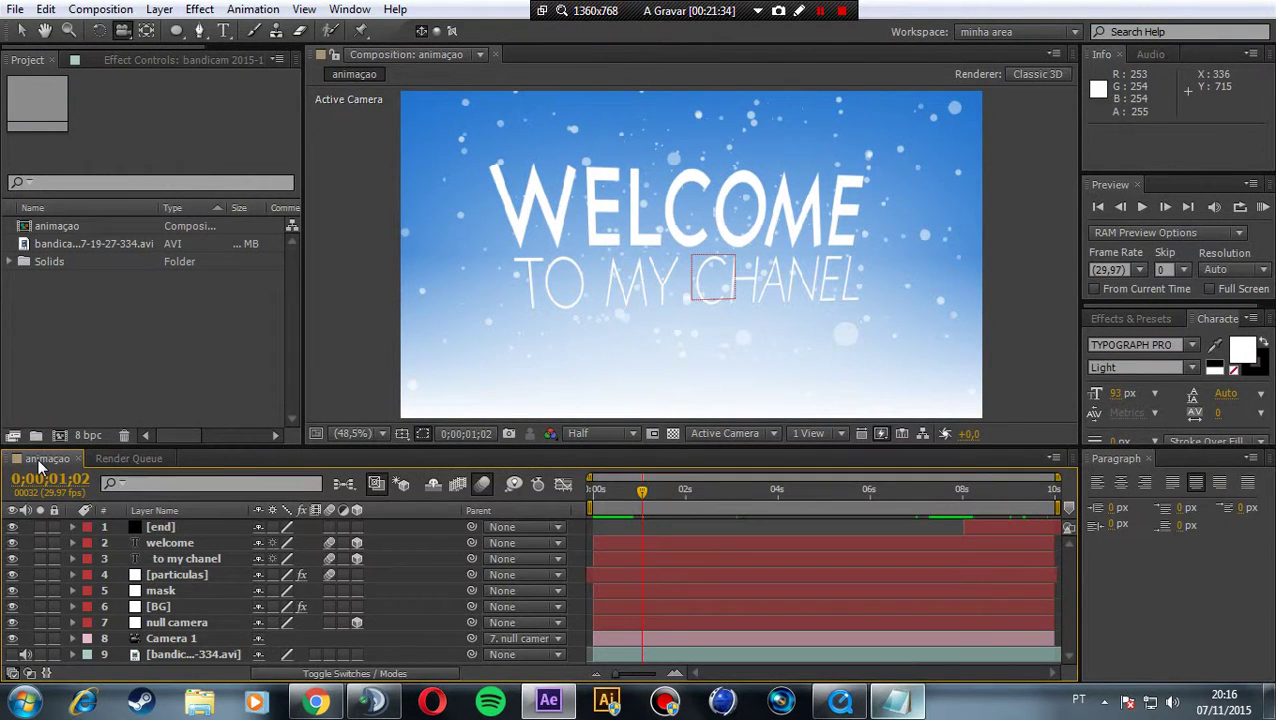